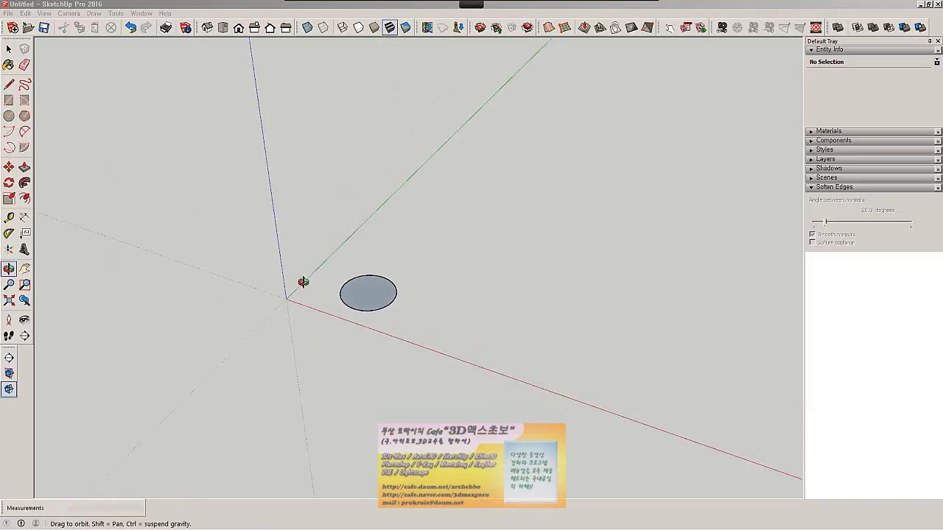
- Push/Pull the circular face upward into a cylinder about 1129 mm tall
key(space)
click(376, 302)
key(p)
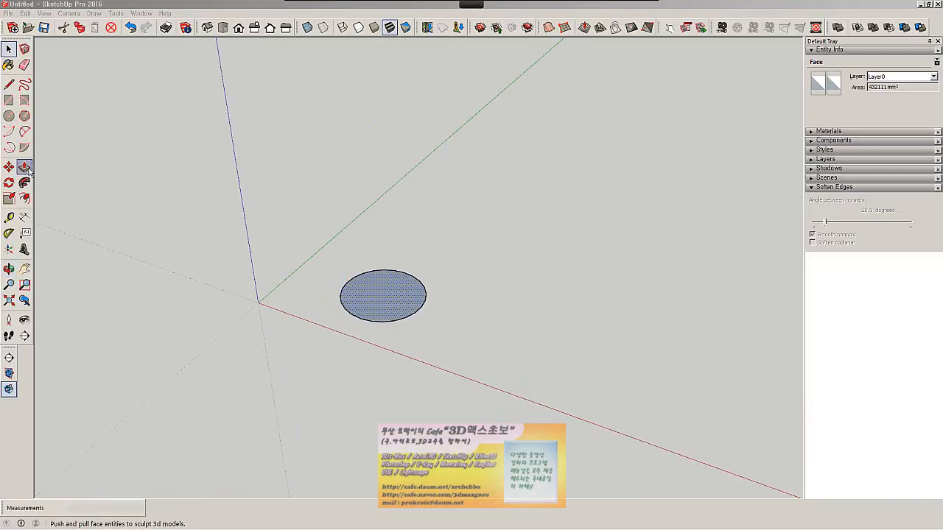
drag(383, 299, 397, 210)
middle_drag(397, 210, 409, 184)
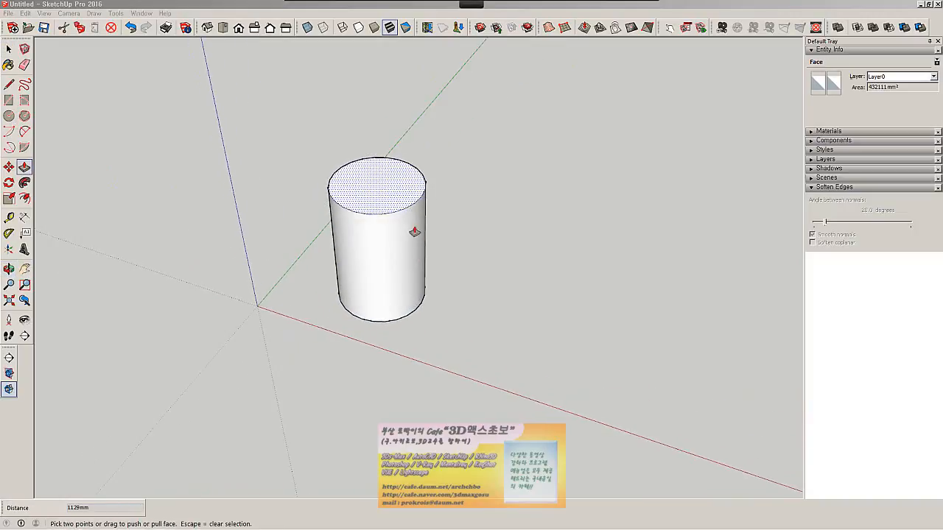
- Rotate the cylinder's top face about its centre by about 127 degrees to twist the sides
key(space)
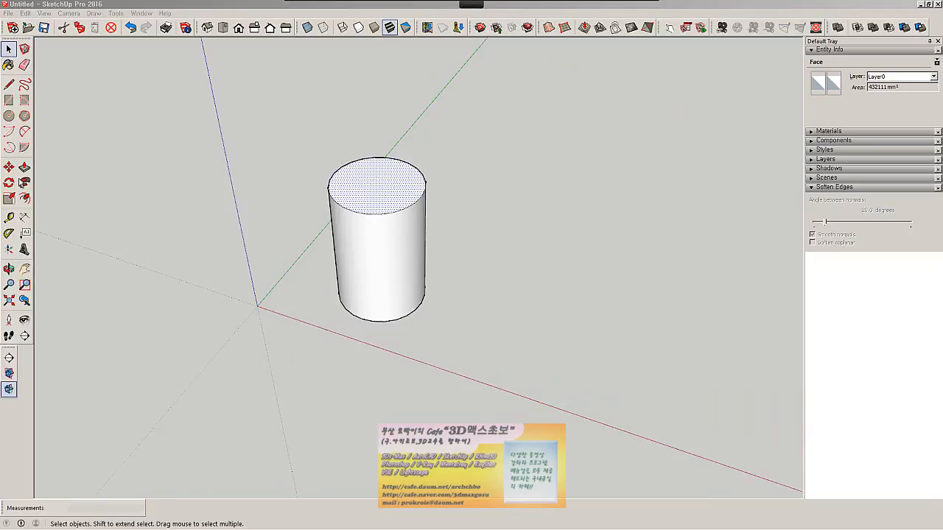
click(9, 184)
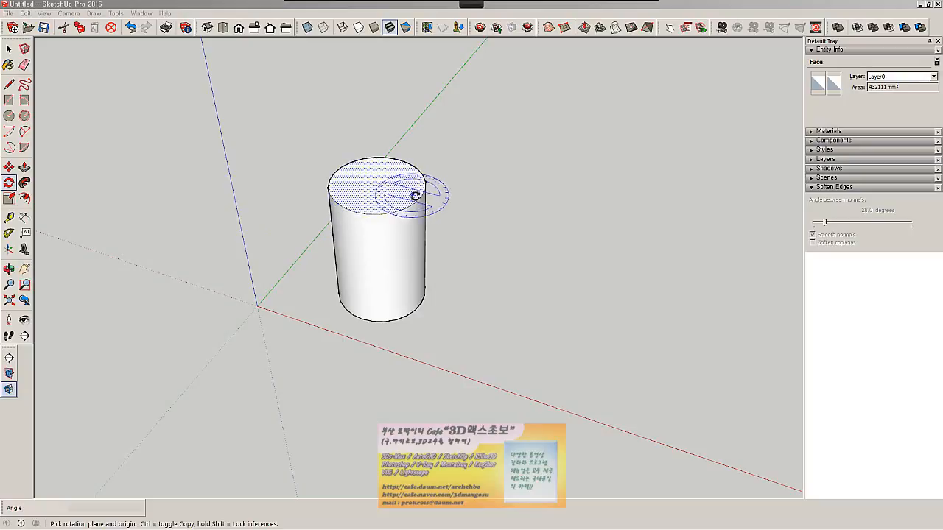
click(378, 184)
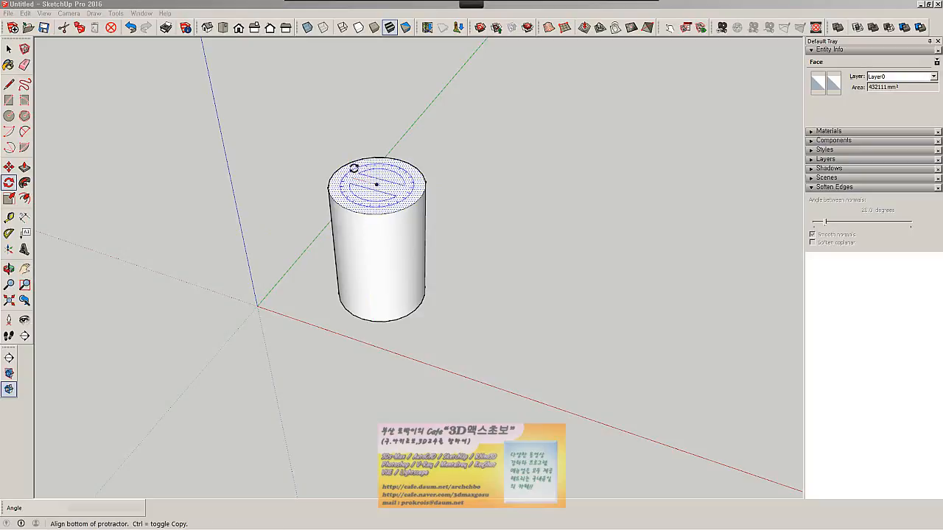
click(353, 168)
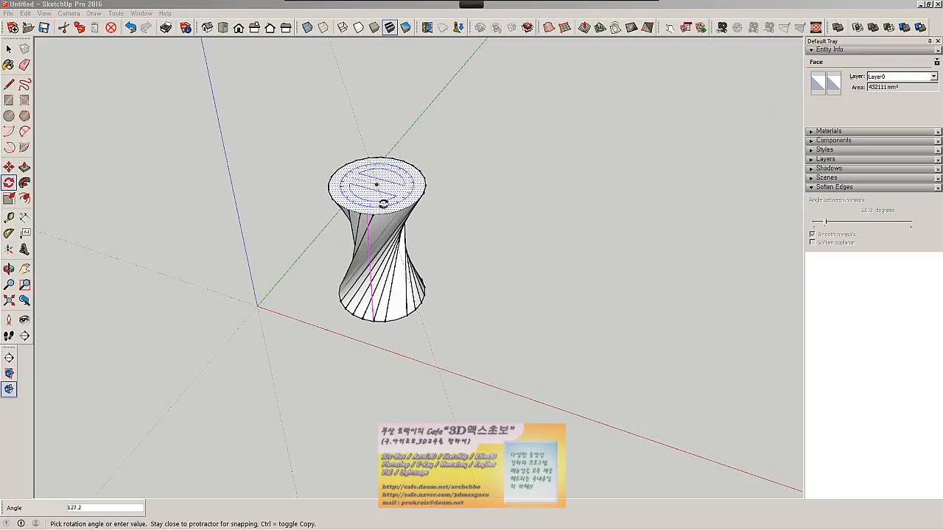
click(384, 204)
middle_drag(396, 226, 373, 267)
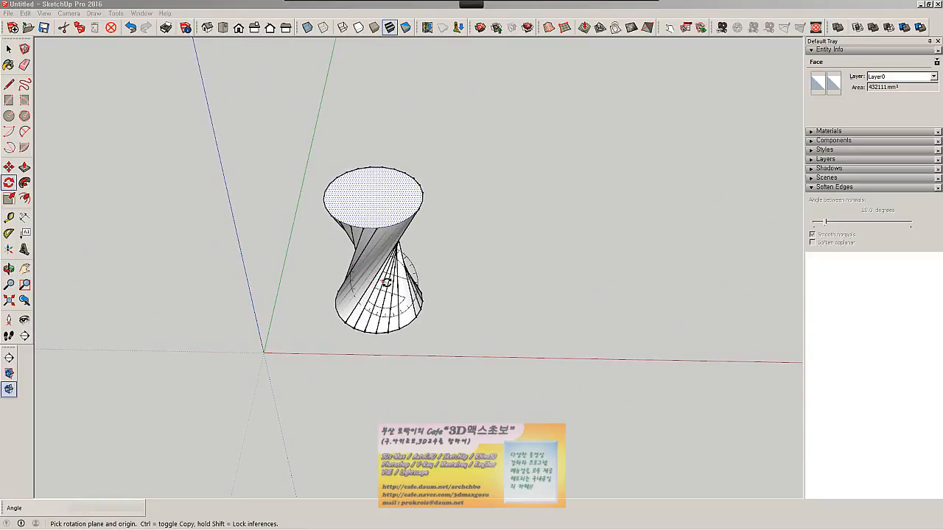
- Delete the entire twisted cylinder
key(space)
key(ctrl+a)
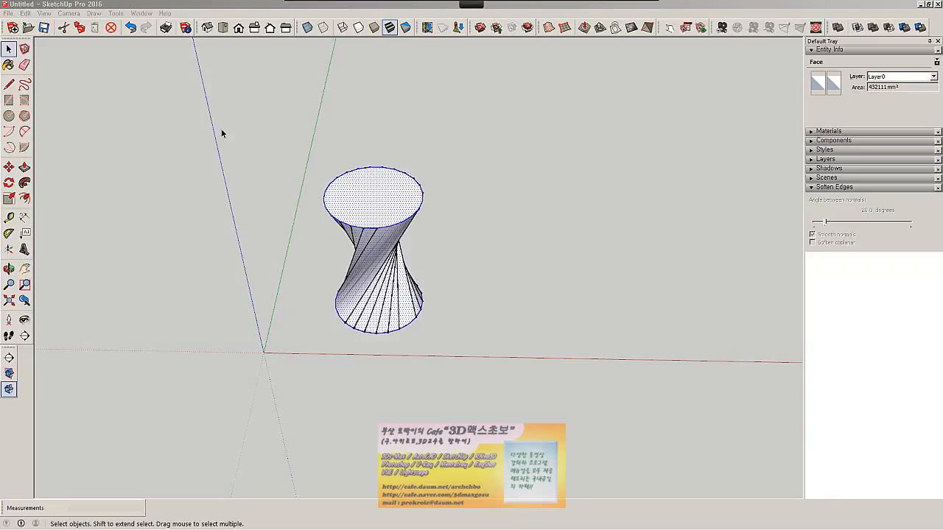
key(Delete)
- Draw a line about 972 mm long near the origin, parallel to the red axis
click(9, 84)
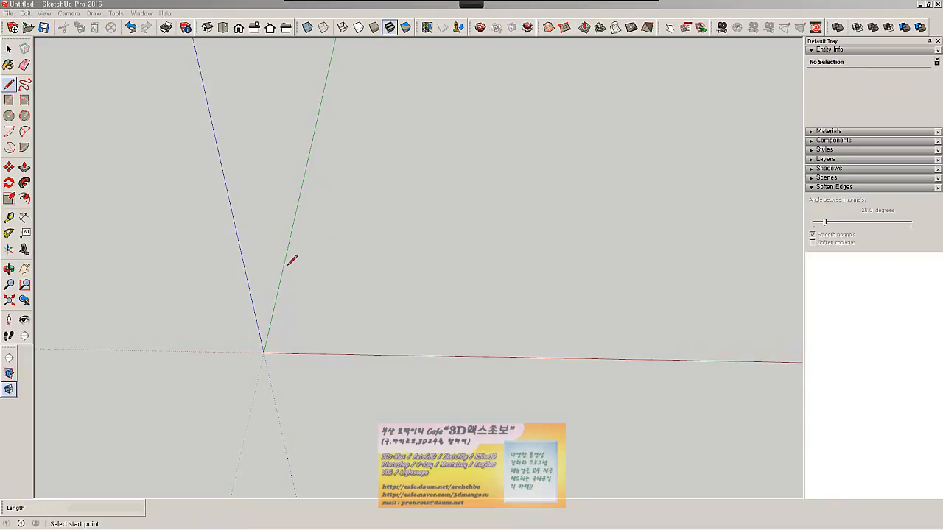
click(333, 331)
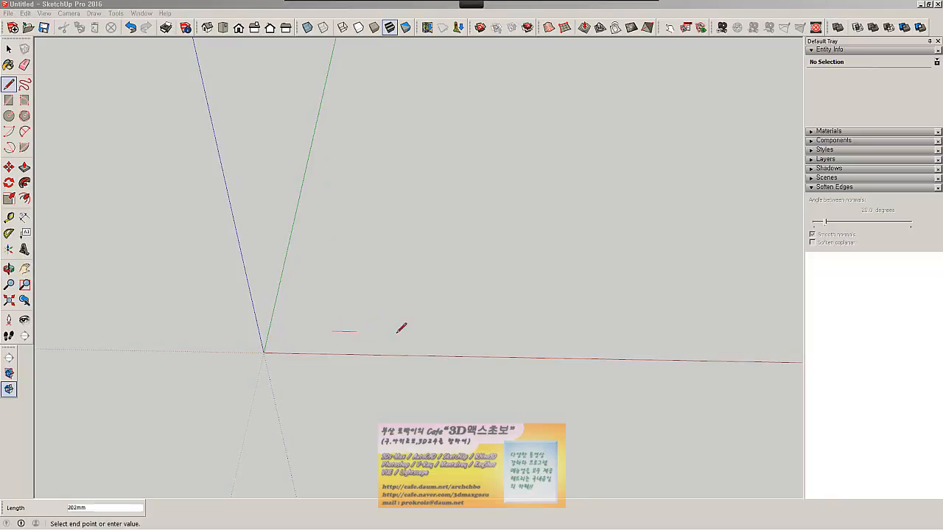
click(450, 332)
key(space)
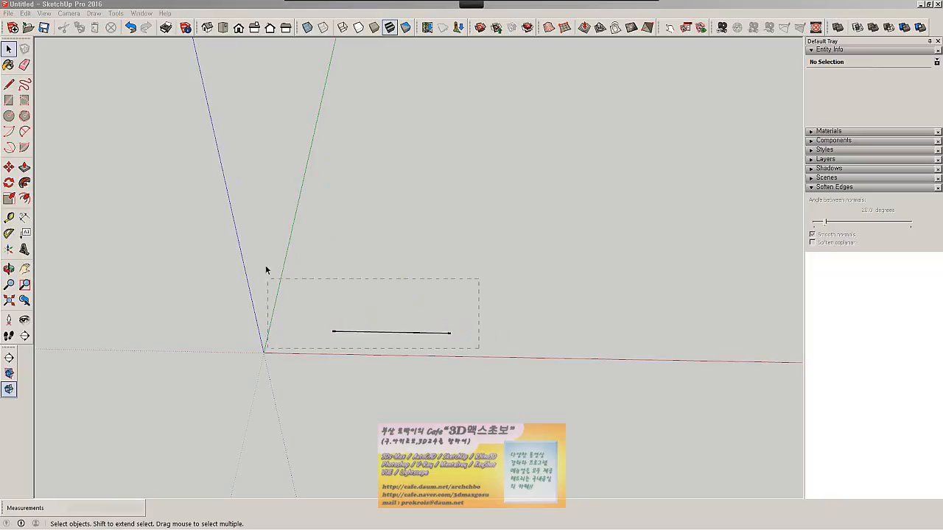
- Make a rotated copy of the line at 90 degrees about its end nearest the origin
drag(267, 270, 266, 271)
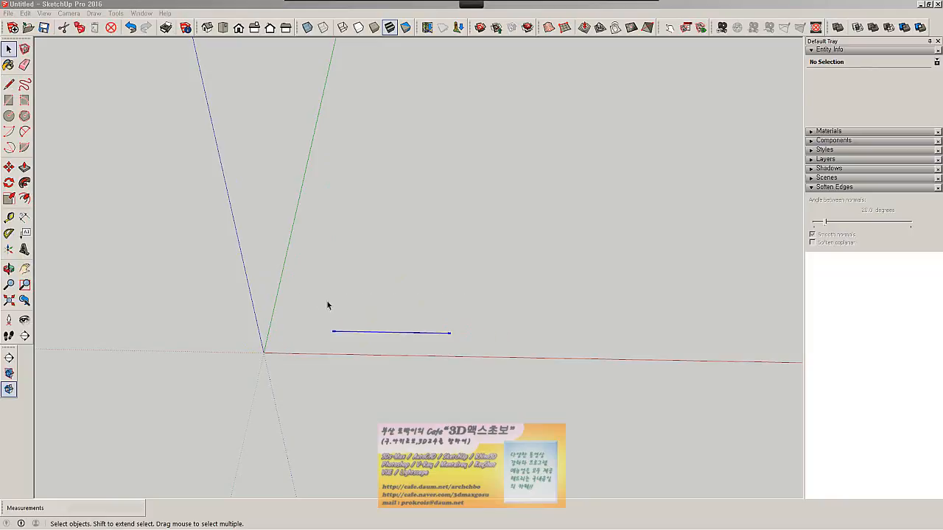
click(8, 184)
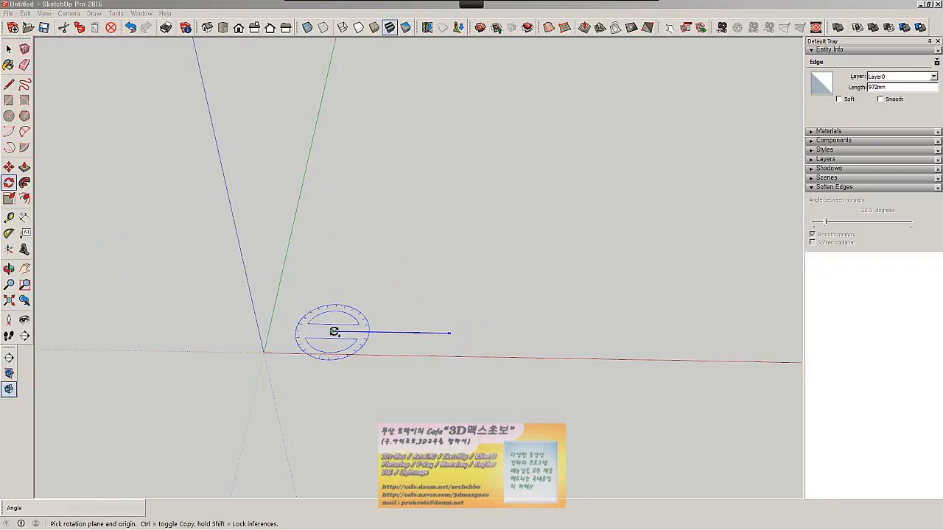
click(333, 332)
click(451, 333)
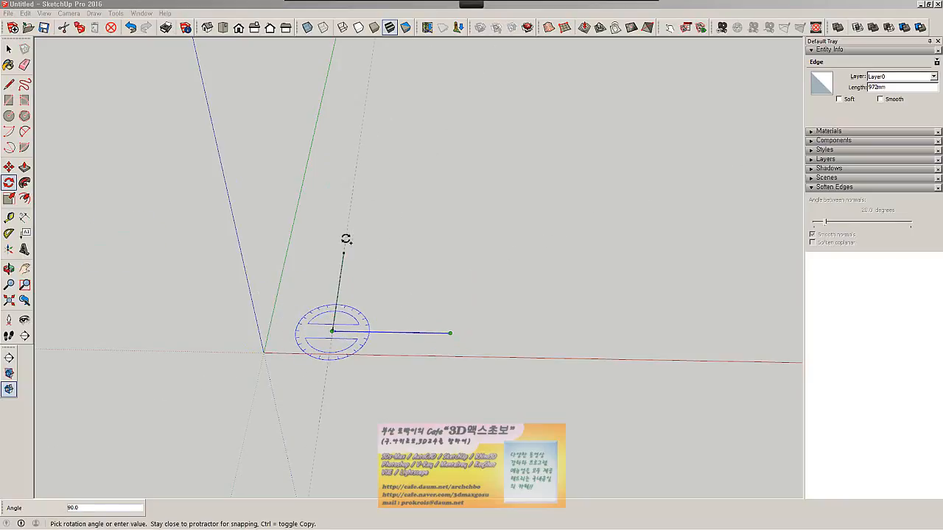
click(346, 239)
key(space)
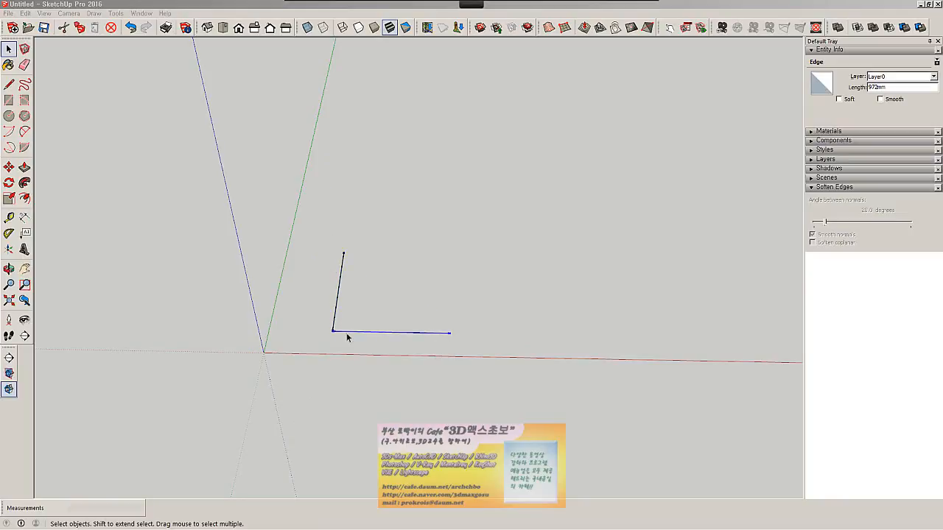
- Rotate-copy the line about the shared corner onto the perpendicular line and divide the angle with /6 to create evenly spaced copies
middle_drag(433, 345, 329, 311)
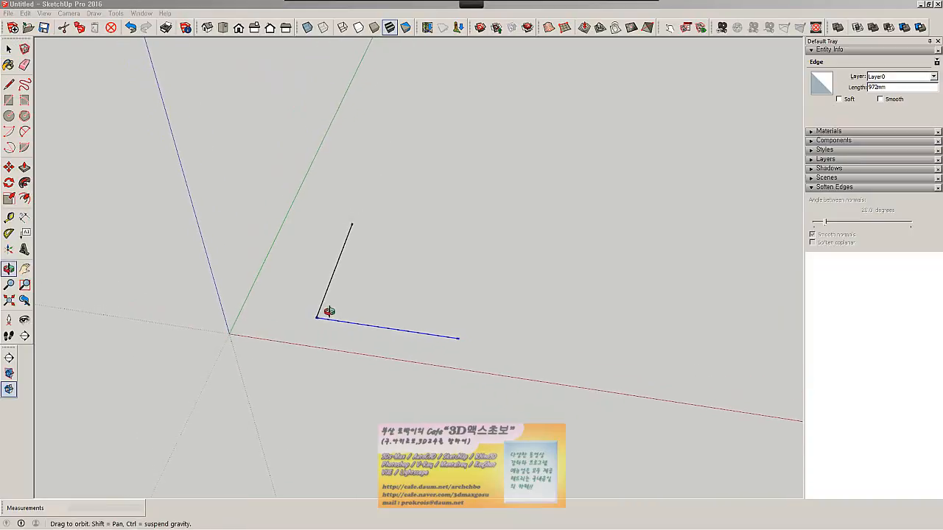
click(9, 183)
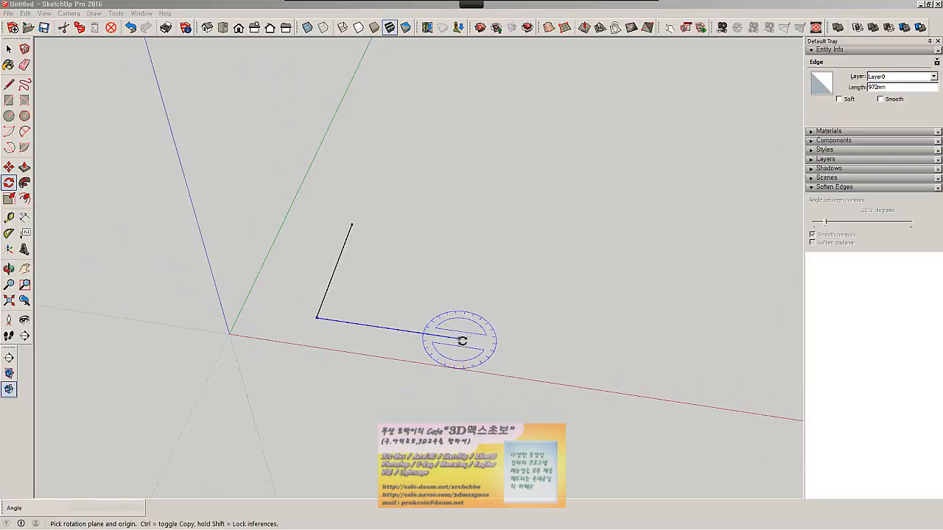
click(316, 317)
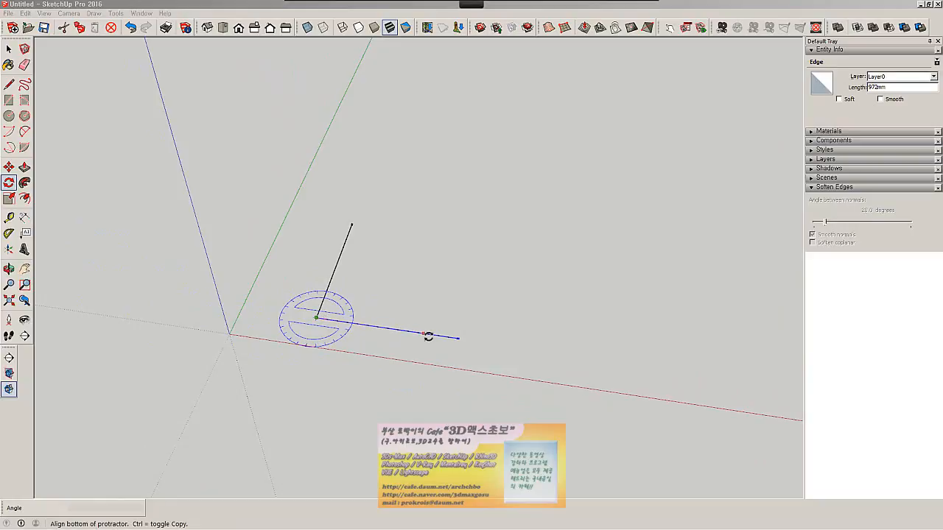
click(458, 338)
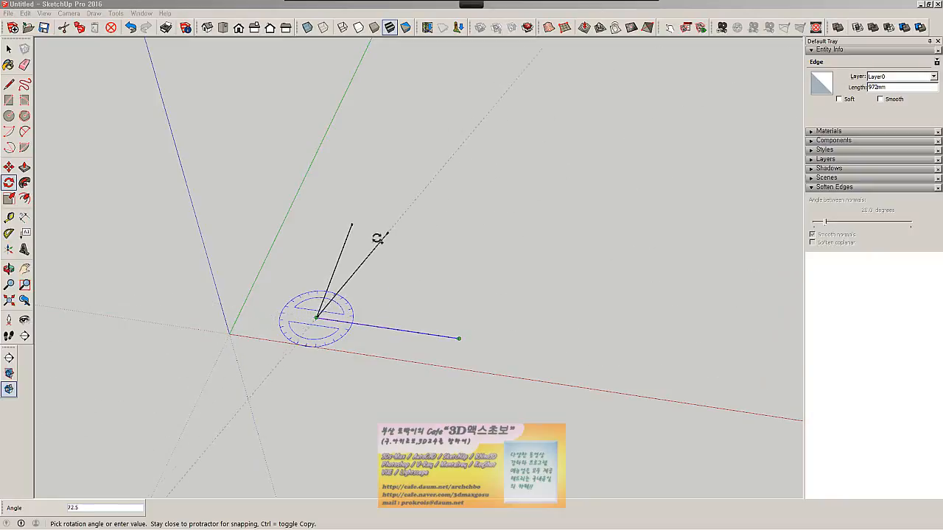
click(353, 225)
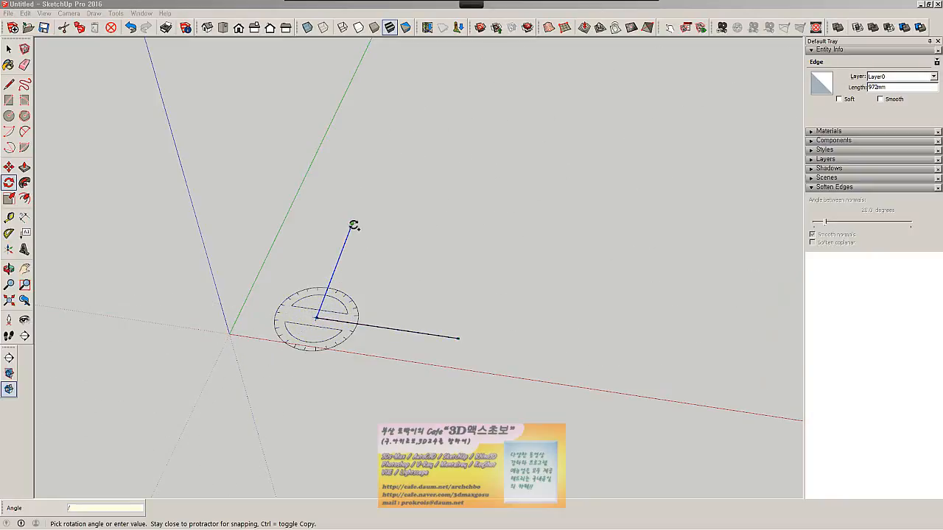
key(Return)
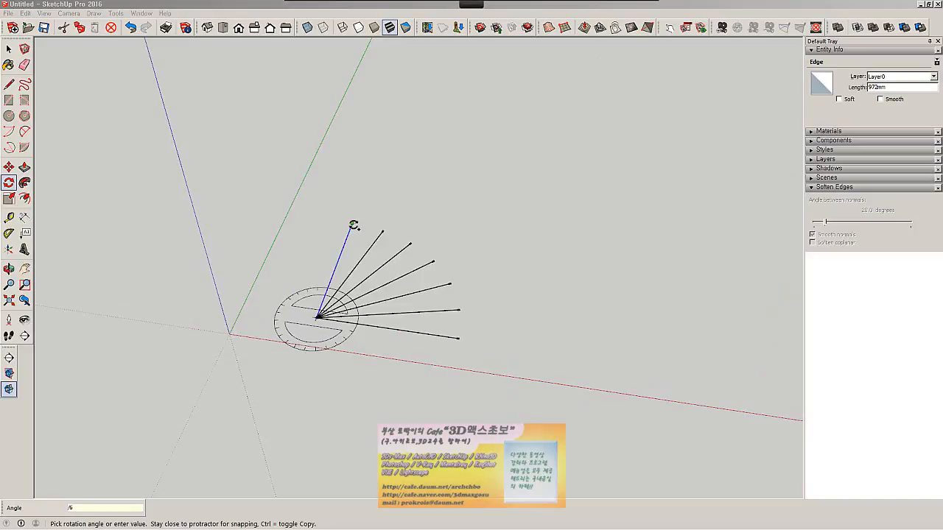
- Connect the outer endpoints of the neighbouring radial lines with edges, filling the quarter fan with faces
middle_drag(467, 231, 452, 327)
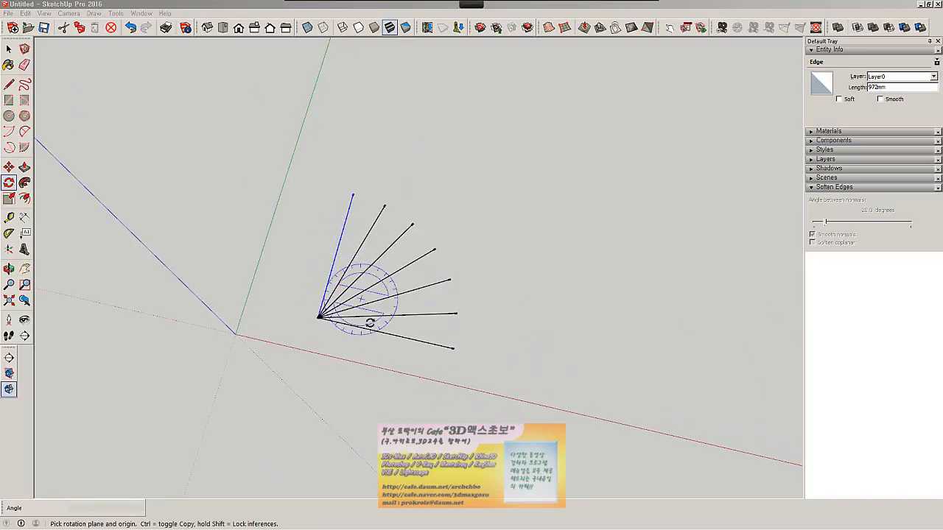
middle_drag(368, 319, 412, 373)
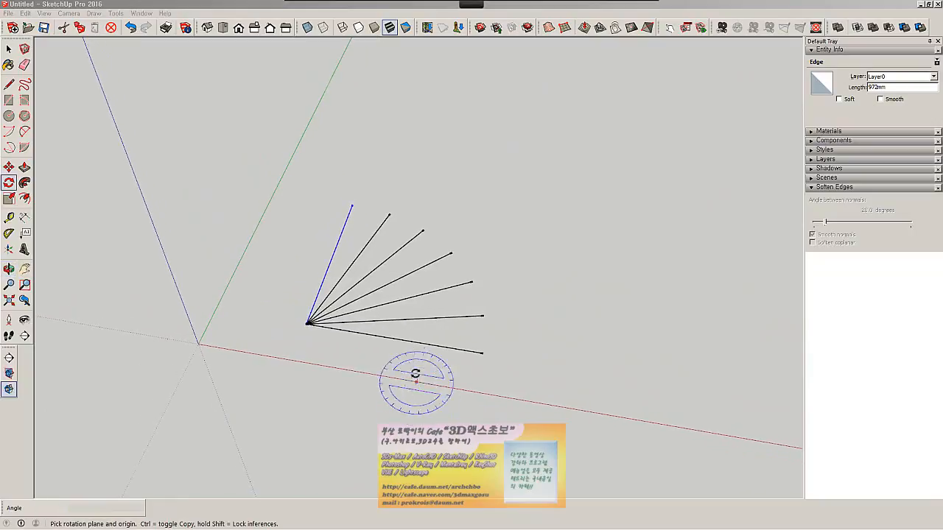
click(9, 85)
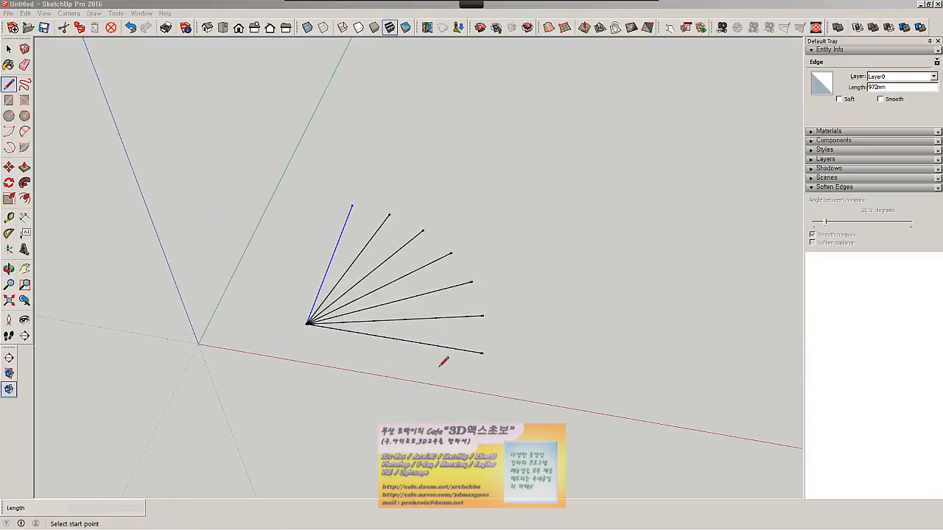
click(483, 352)
click(483, 316)
click(483, 316)
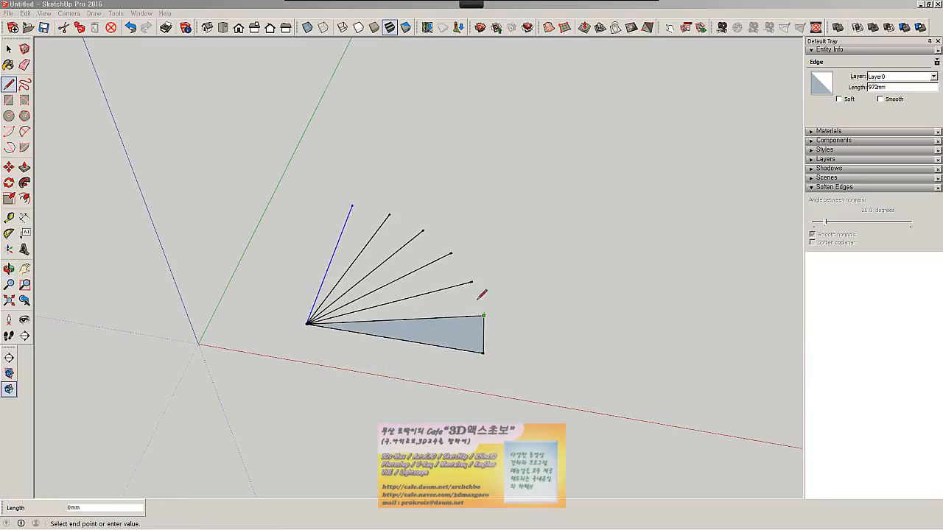
click(472, 282)
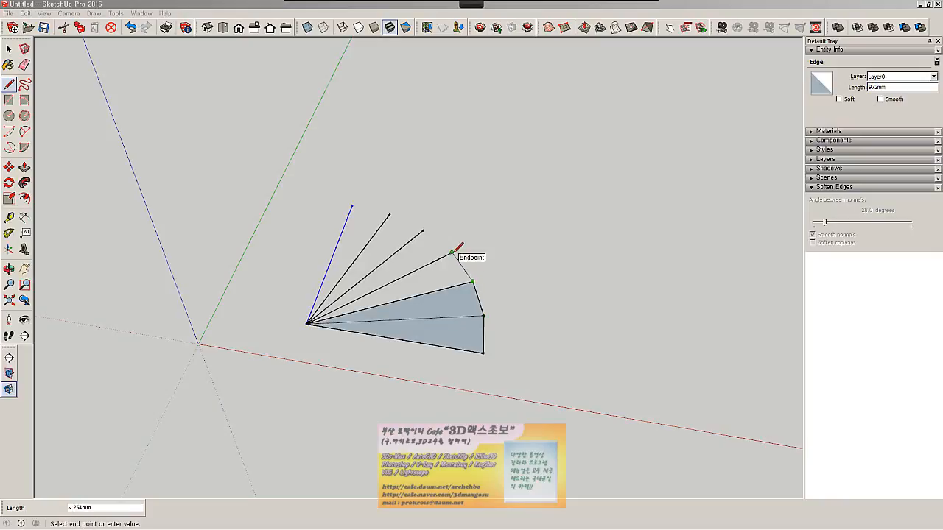
click(451, 254)
click(423, 231)
click(451, 254)
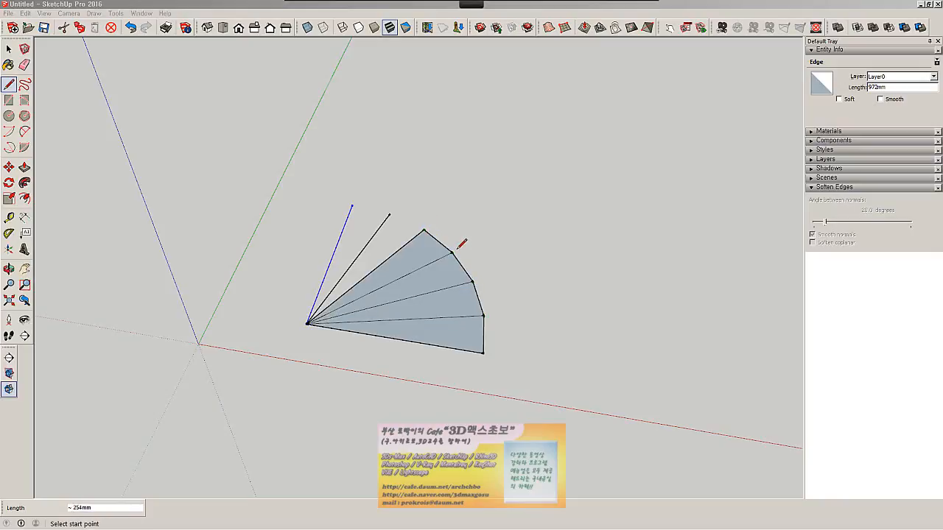
click(423, 231)
click(389, 215)
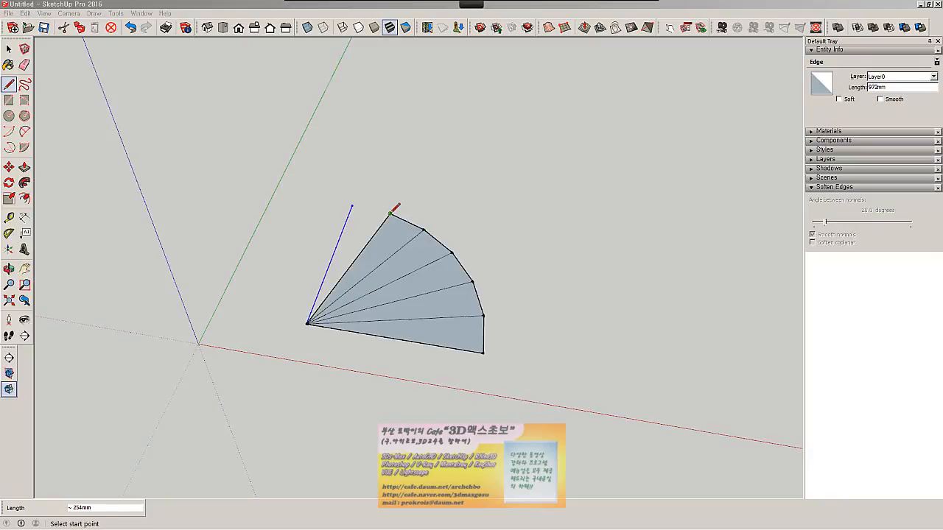
click(389, 214)
click(352, 204)
- Delete the entire fan of radial lines and faces
middle_drag(474, 414, 516, 410)
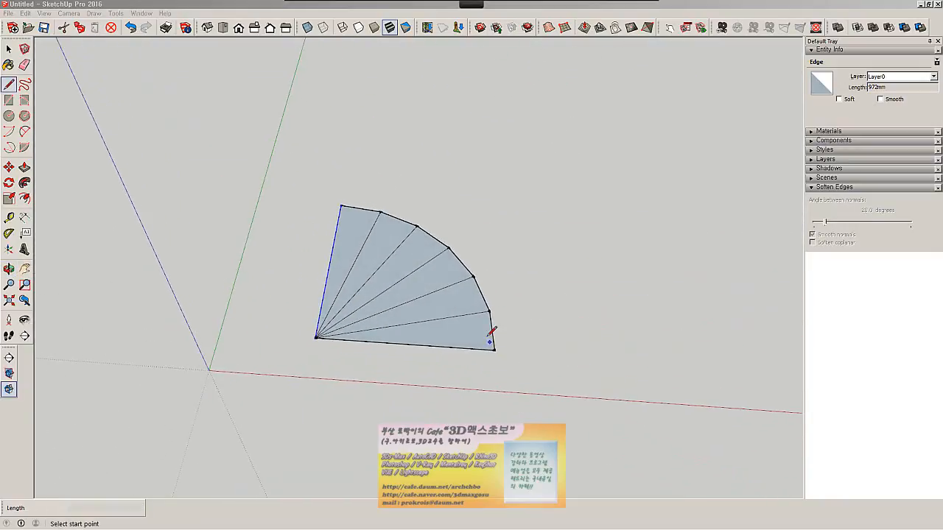
mouse_move(491, 335)
middle_down()
mouse_move(494, 408)
mouse_move(486, 391)
middle_up()
middle_drag(476, 303, 515, 376)
key(space)
key(ctrl+a)
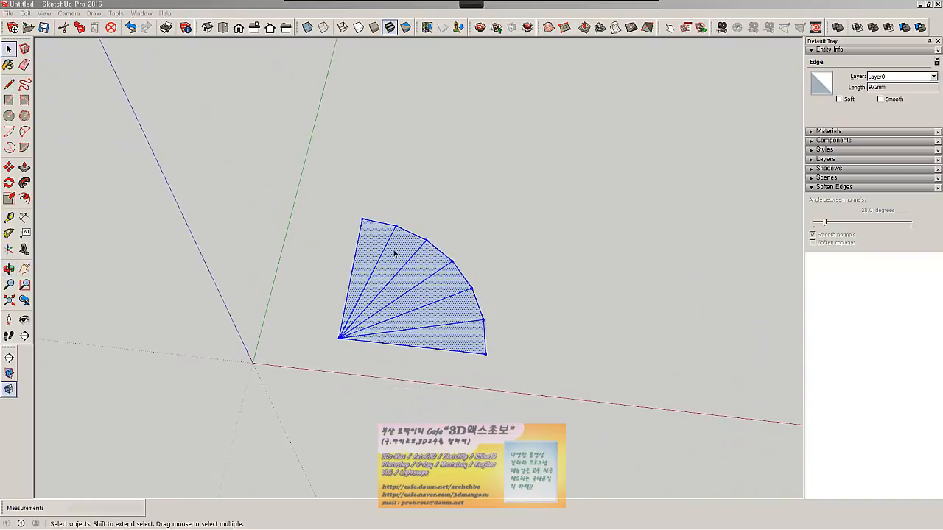
key(Delete)
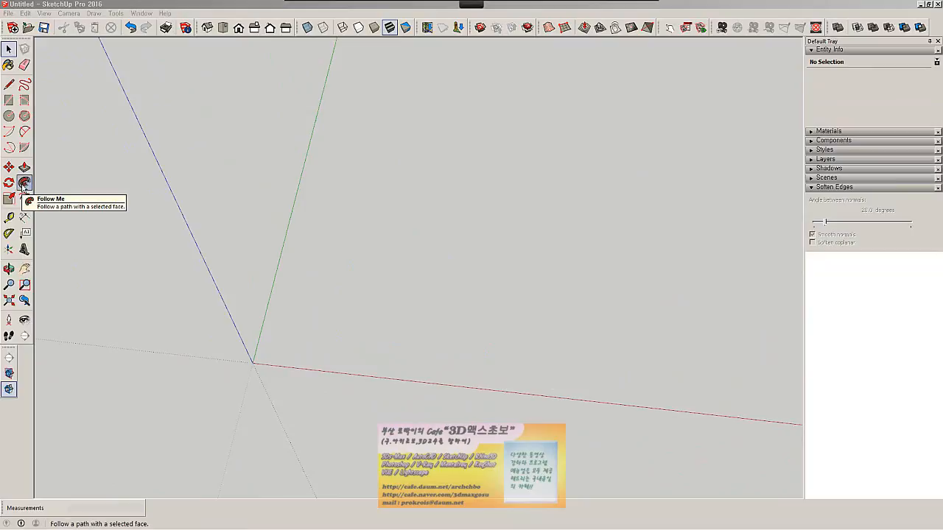
- Draw a ground rectangle from the origin along the red and green axes and Push/Pull it upward into a box
click(9, 101)
middle_drag(258, 358, 251, 324)
click(234, 297)
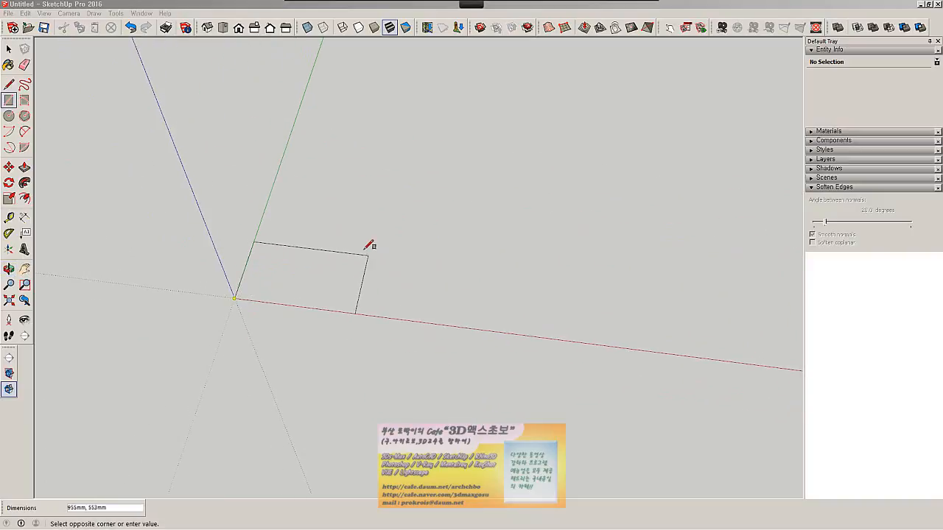
click(358, 247)
click(24, 168)
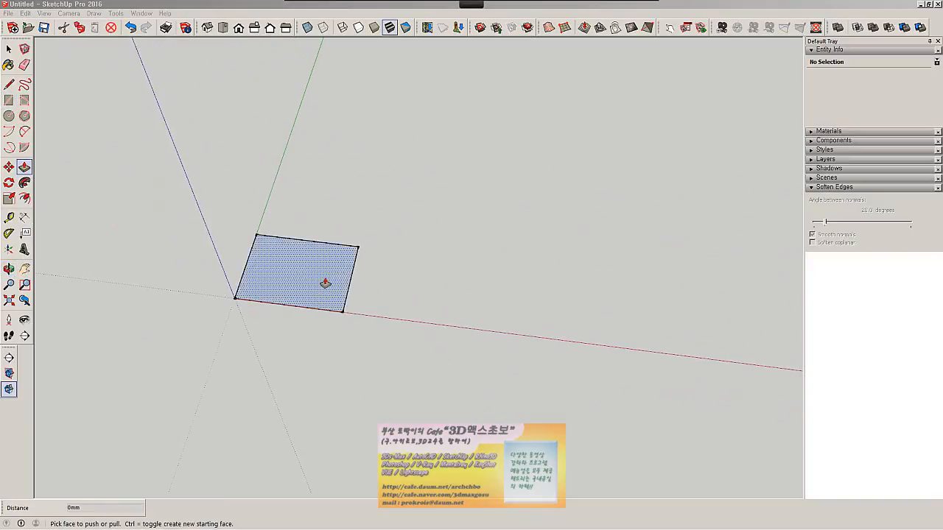
drag(326, 282, 309, 233)
middle_drag(383, 335, 316, 253)
- Select the entire box, try a uniform Scale from its rear right top corner about the opposite point, and undo it
key(space)
drag(177, 113, 516, 400)
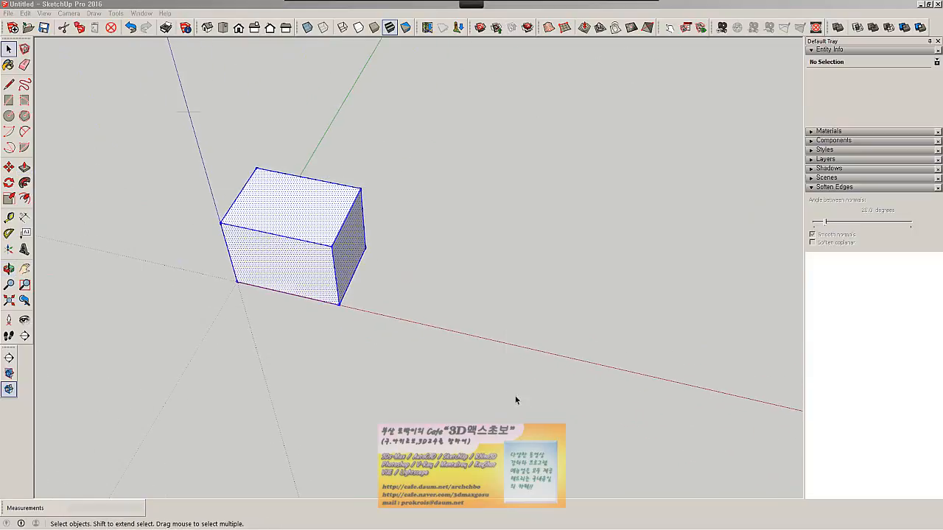
click(9, 199)
middle_drag(273, 337, 295, 272)
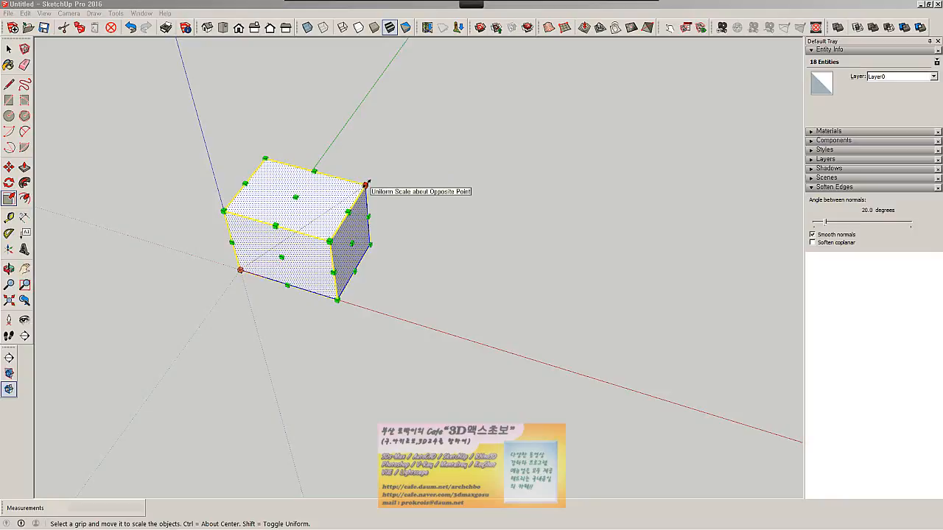
drag(366, 184, 449, 151)
key(ctrl+z)
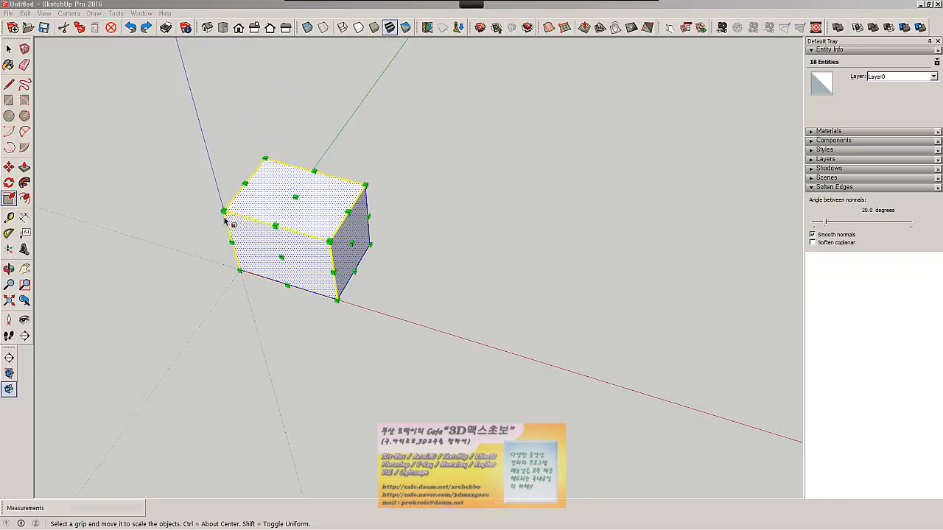
- Try uniformly scaling the box from its front left top corner and from its rear right top corner to about 2.10, undoing each attempt
drag(224, 212, 135, 209)
key(ctrl+z)
drag(366, 185, 523, 87)
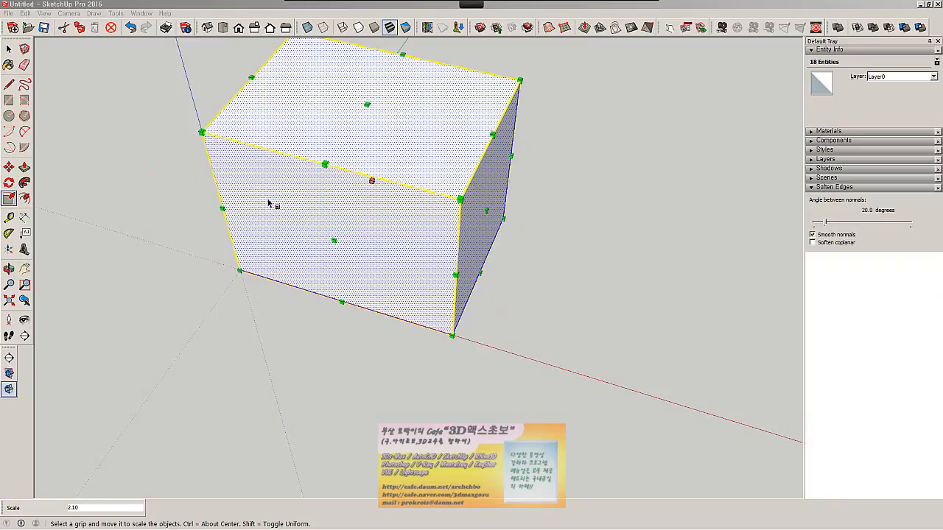
key(ctrl+z)
- Try uniformly scaling the box from its rear left top corner to about 1.19, and from both front top corners, undoing each attempt
middle_drag(287, 184, 251, 181)
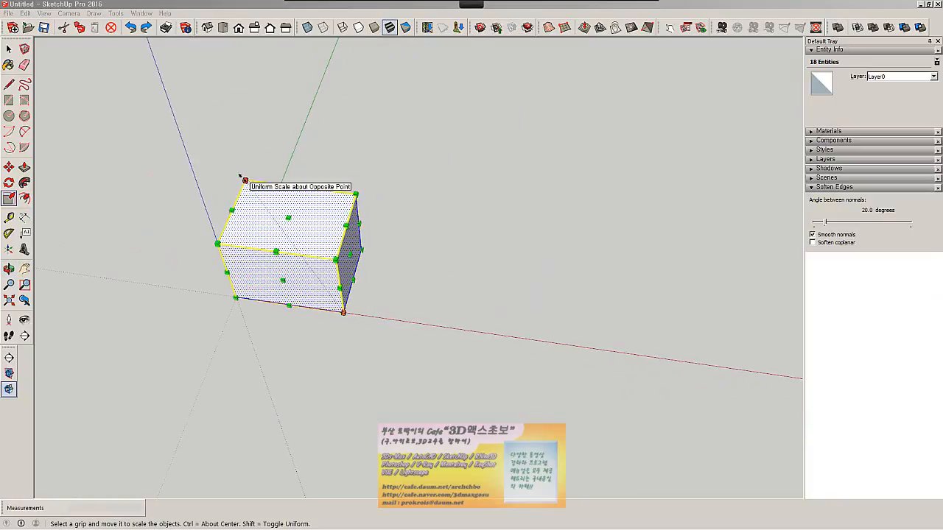
mouse_move(243, 179)
mouse_down()
mouse_move(235, 164)
mouse_move(252, 173)
mouse_up()
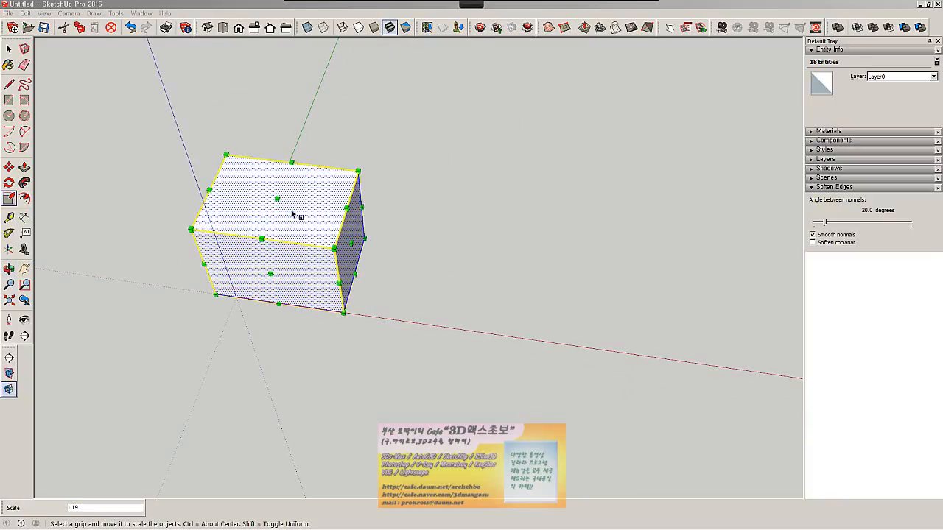
key(ctrl+z)
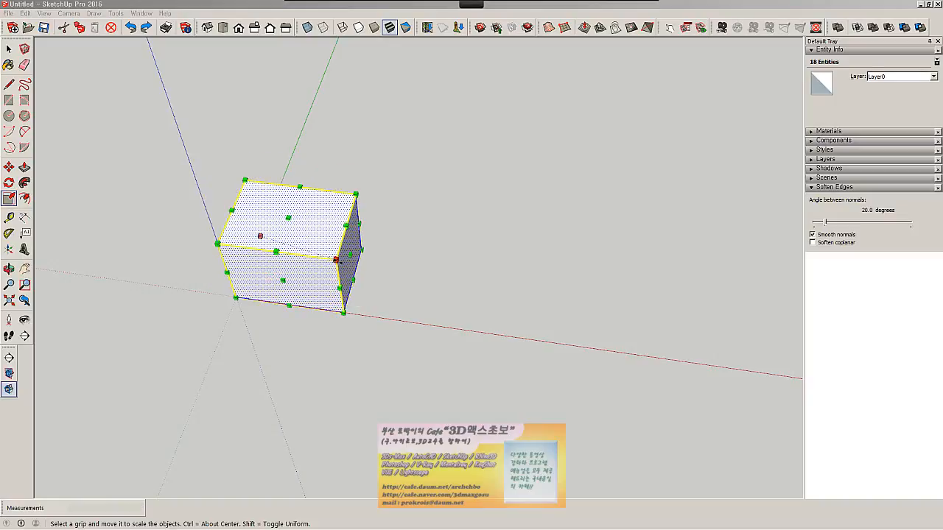
drag(335, 260, 414, 315)
key(ctrl+z)
drag(219, 244, 130, 258)
key(ctrl+z)
- Try scaling the box from the rear top edge's midpoint (about 0.82, 2.11) and along blue from the top face's center, undoing each
middle_drag(315, 273, 309, 274)
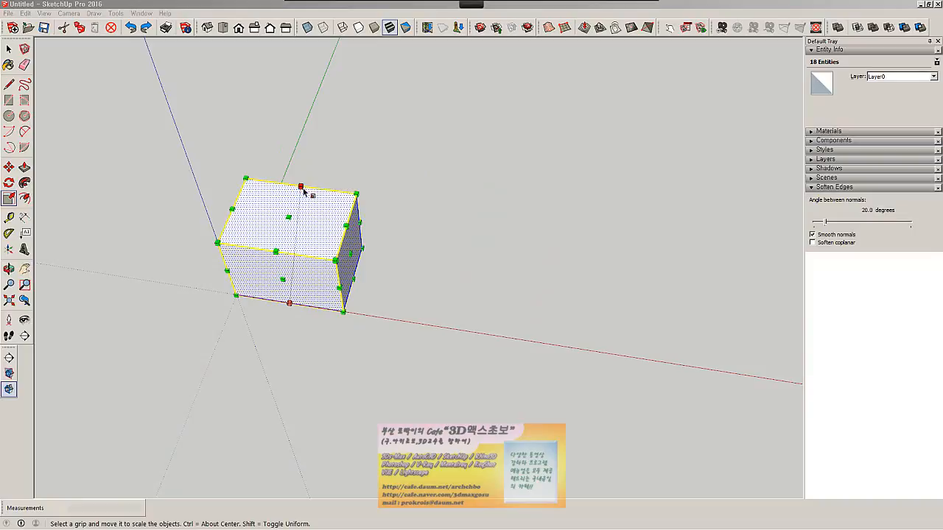
drag(302, 187, 280, 126)
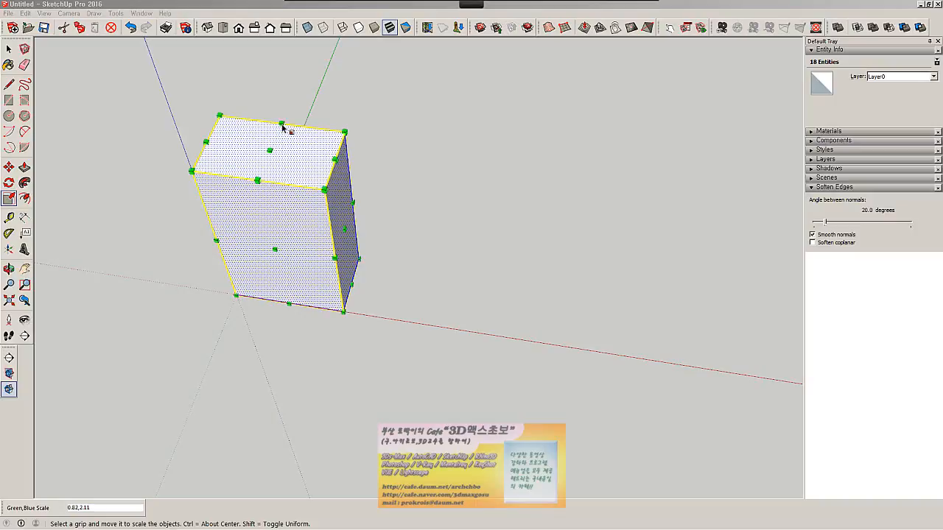
key(ctrl+z)
key(o)
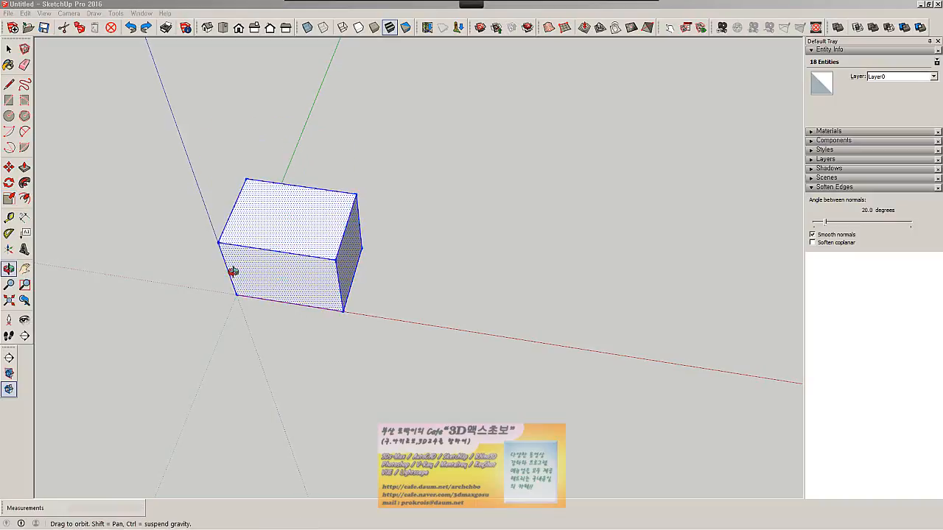
mouse_move(231, 268)
mouse_down()
mouse_move(244, 244)
mouse_move(237, 256)
mouse_up()
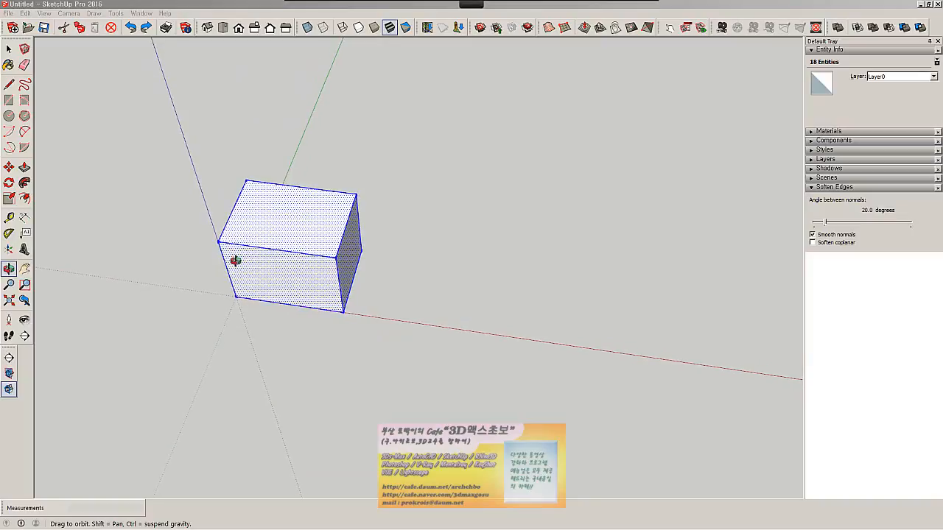
key(s)
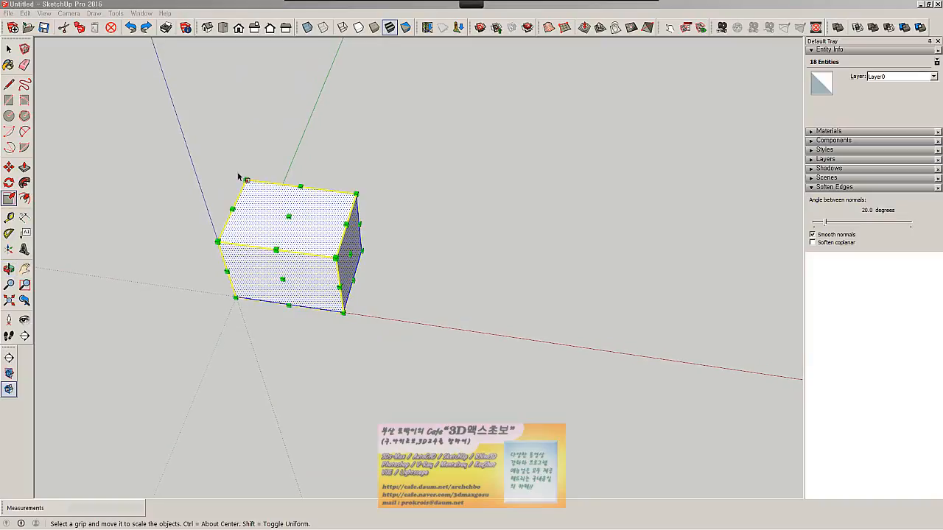
drag(301, 189, 283, 131)
key(ctrl+z)
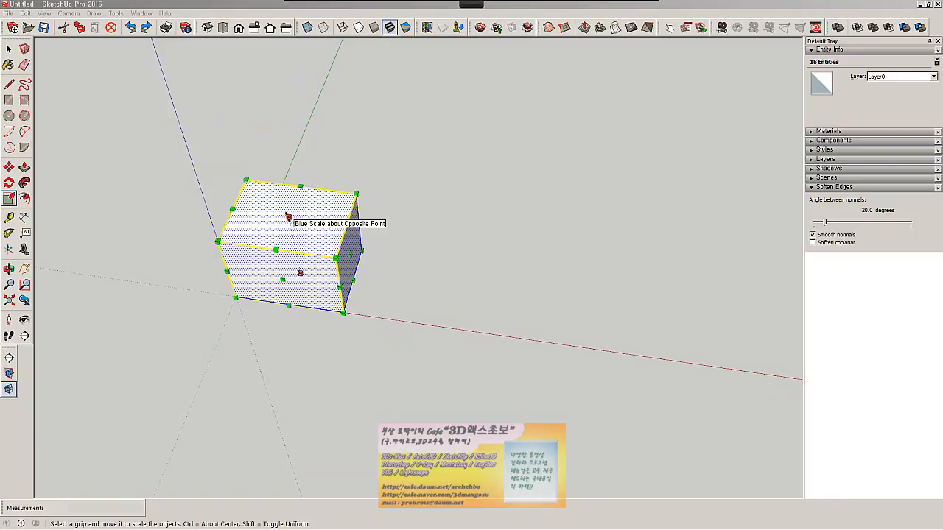
drag(288, 216, 331, 164)
key(ctrl+z)
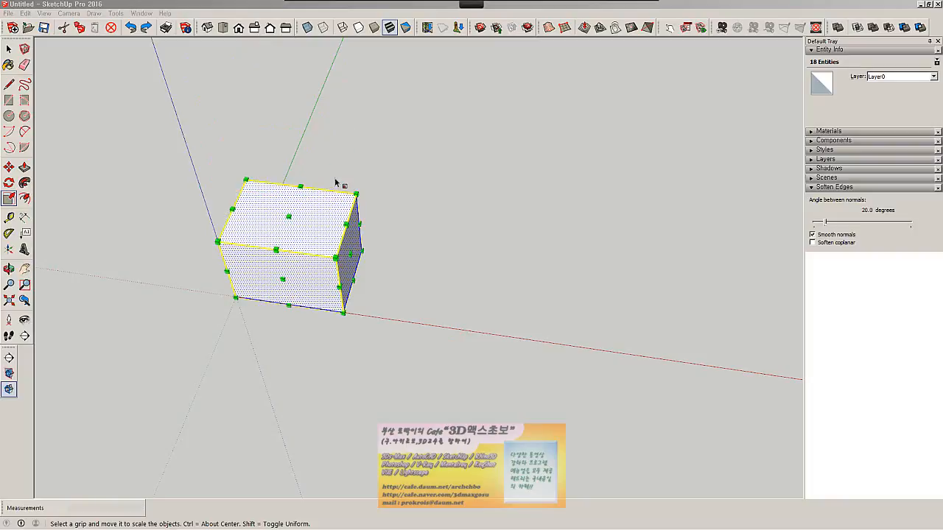
- Circle the four top corner grips in red pen and handwrite a Korean note on resizing from the clicked point with the opposite side fixed
mouse_move(505, 5)
click(329, 21)
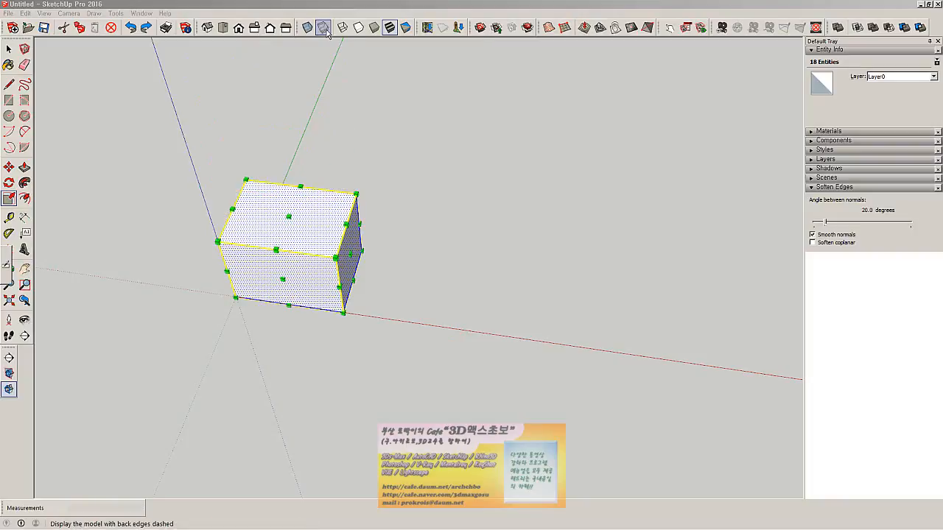
drag(252, 184, 248, 181)
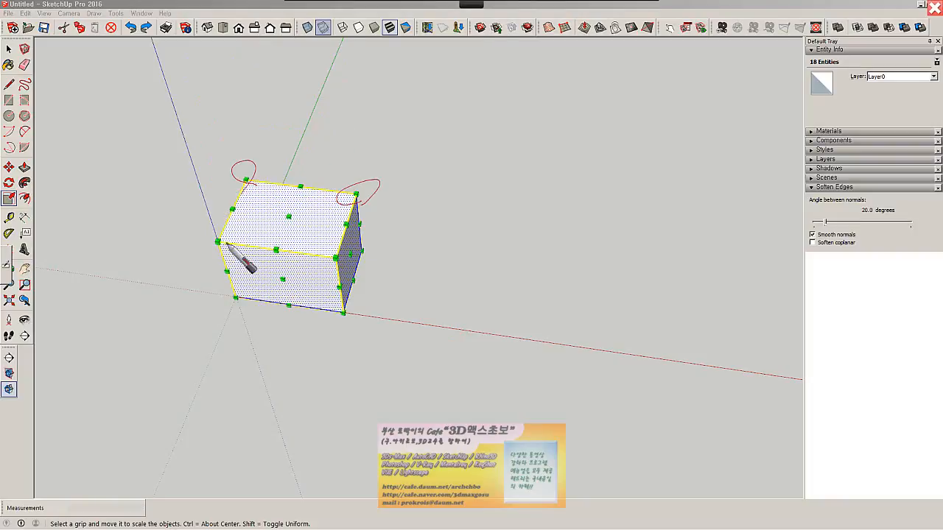
drag(225, 243, 215, 256)
mouse_move(386, 187)
mouse_down()
mouse_move(469, 172)
mouse_move(449, 173)
mouse_up()
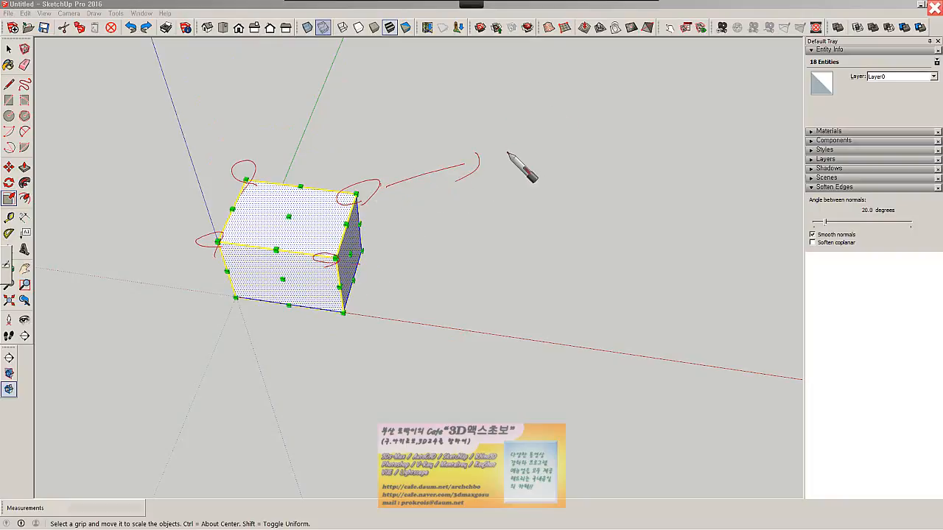
drag(507, 152, 524, 151)
mouse_move(518, 157)
mouse_down()
mouse_move(543, 150)
mouse_move(545, 167)
mouse_up()
mouse_move(568, 143)
mouse_down()
mouse_move(616, 139)
mouse_move(630, 156)
mouse_move(699, 137)
mouse_move(705, 153)
mouse_up()
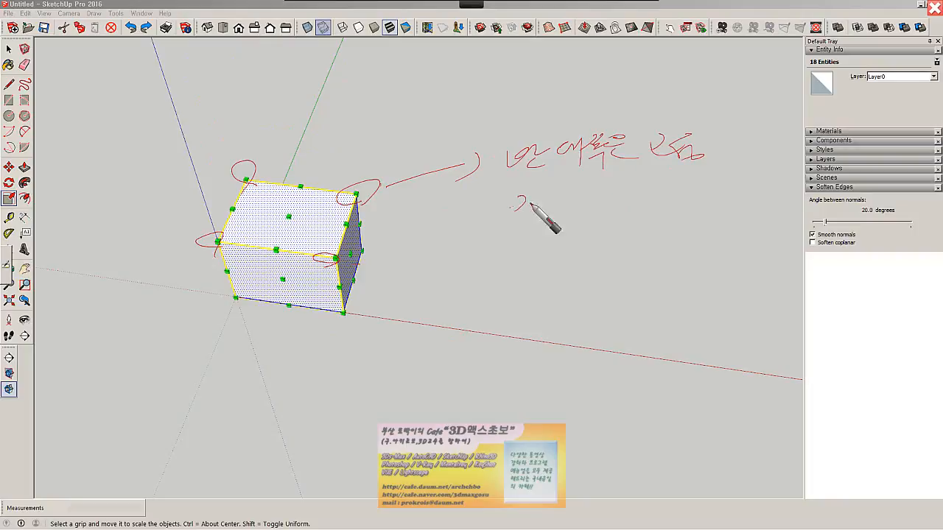
mouse_move(528, 203)
mouse_down()
mouse_move(585, 197)
mouse_move(622, 210)
mouse_move(635, 197)
mouse_move(671, 211)
mouse_move(731, 182)
mouse_move(718, 193)
mouse_move(745, 208)
mouse_up()
mouse_move(491, 274)
mouse_down()
mouse_move(532, 254)
mouse_move(566, 271)
mouse_move(627, 261)
mouse_move(696, 234)
mouse_move(817, 234)
mouse_move(755, 251)
mouse_up()
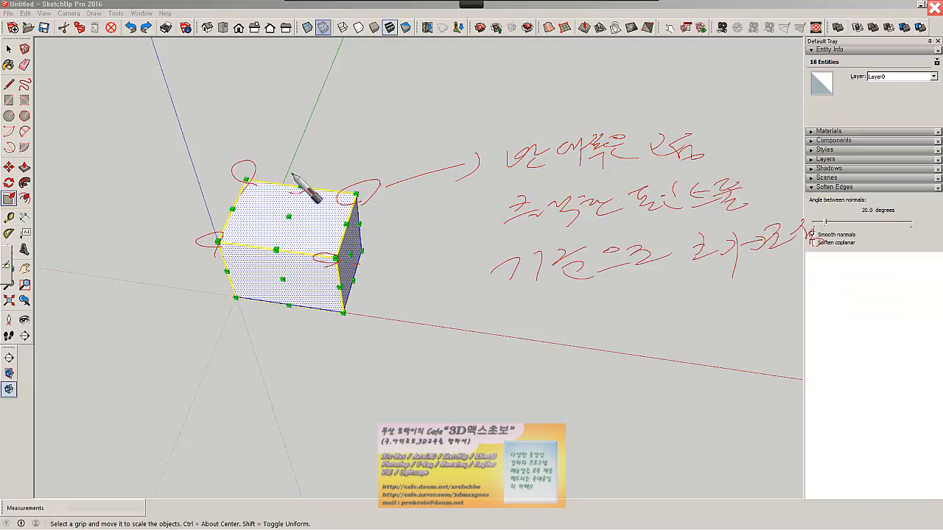
- Circle the midpoint grips on the four top edges of the box with the red annotation pen
drag(293, 175, 295, 171)
drag(284, 254, 287, 241)
drag(349, 220, 354, 222)
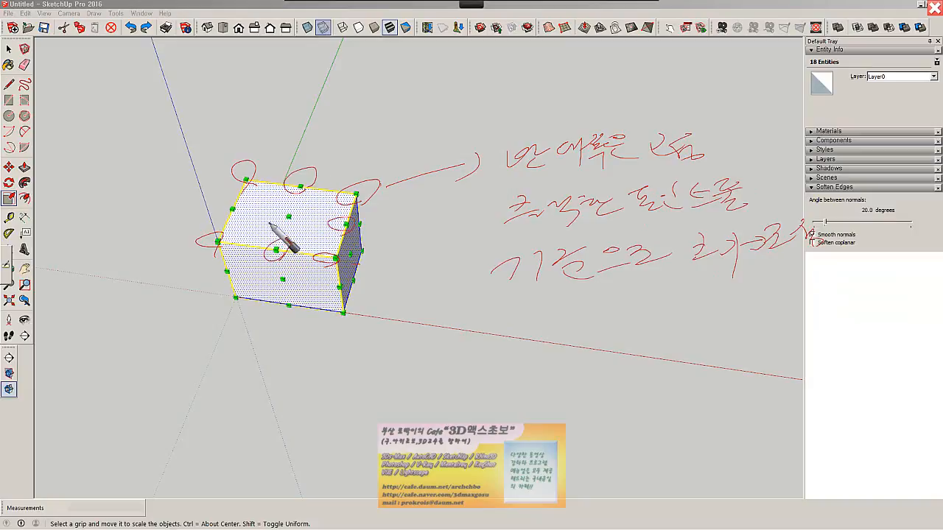
mouse_move(242, 209)
mouse_down()
mouse_move(248, 200)
mouse_move(220, 226)
mouse_up()
drag(250, 220, 257, 223)
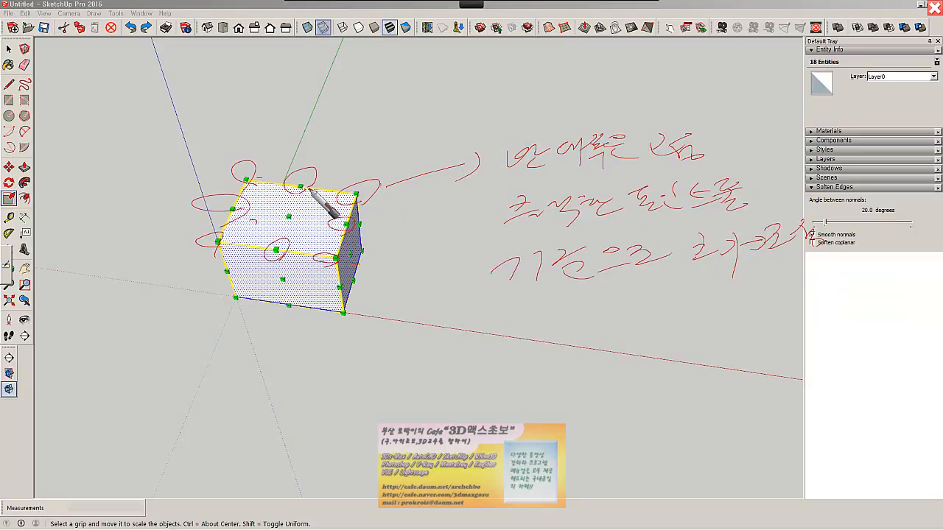
- Draw a leader from the rear top edge grip and handwrite an X, Y, Z note on directional resizing
drag(314, 172, 352, 142)
drag(343, 130, 372, 138)
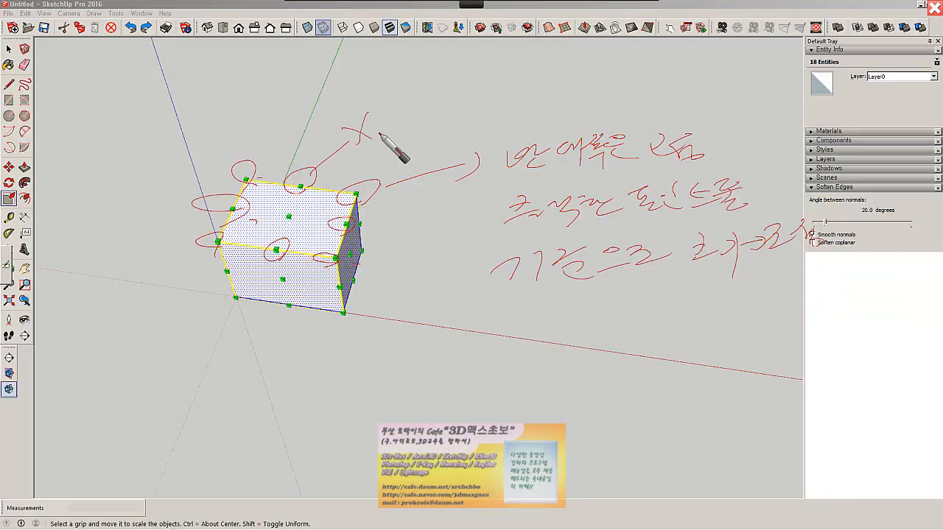
click(382, 132)
drag(391, 101, 400, 115)
mouse_move(414, 93)
mouse_down()
mouse_move(394, 119)
mouse_move(397, 141)
mouse_up()
click(425, 124)
mouse_move(434, 99)
mouse_down()
mouse_move(454, 115)
mouse_move(565, 72)
mouse_move(572, 97)
mouse_up()
drag(598, 65, 607, 83)
drag(610, 68, 674, 82)
drag(695, 59, 700, 90)
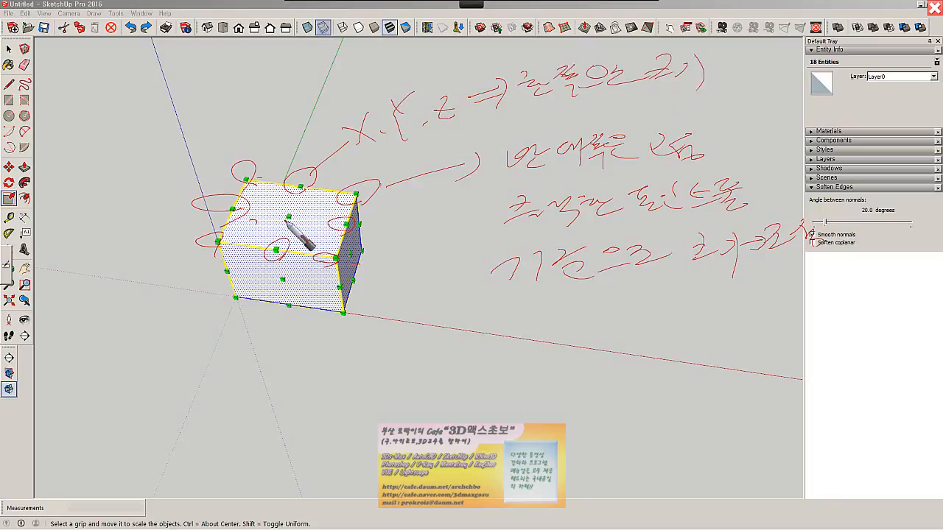
- Circle the top face's center grip, label it Blue (Z axis) in red pen, and leave annotation mode
mouse_move(290, 206)
mouse_down()
mouse_move(308, 218)
mouse_move(286, 205)
mouse_up()
mouse_move(301, 237)
mouse_down()
mouse_move(394, 358)
mouse_move(444, 326)
mouse_move(480, 336)
mouse_move(560, 312)
mouse_move(598, 324)
mouse_up()
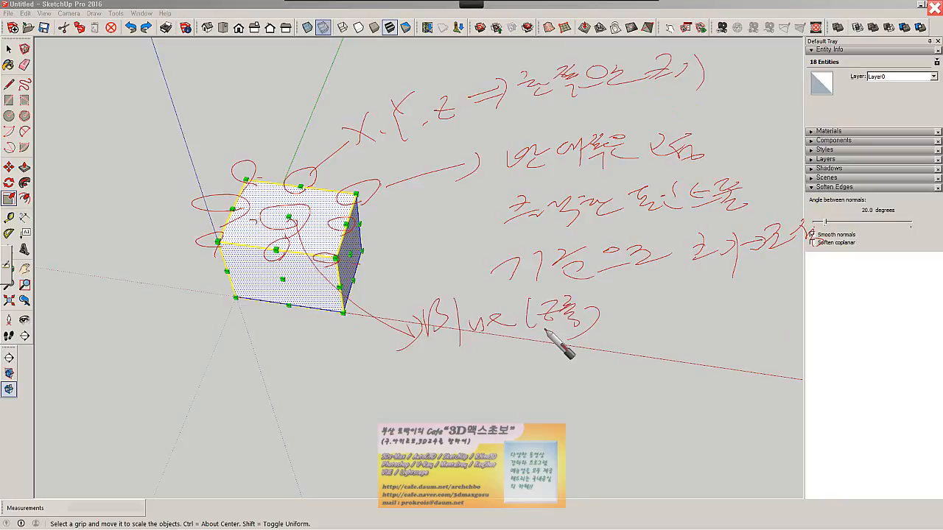
mouse_move(471, 5)
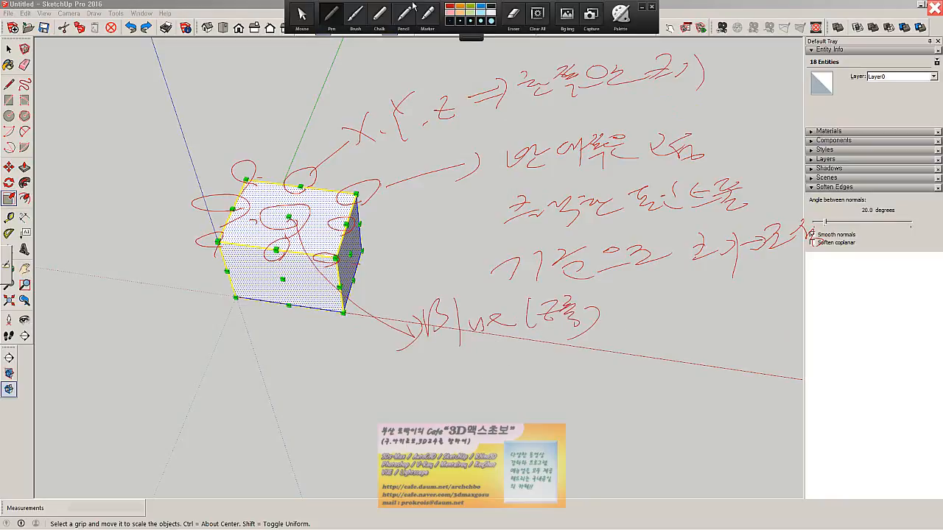
click(303, 14)
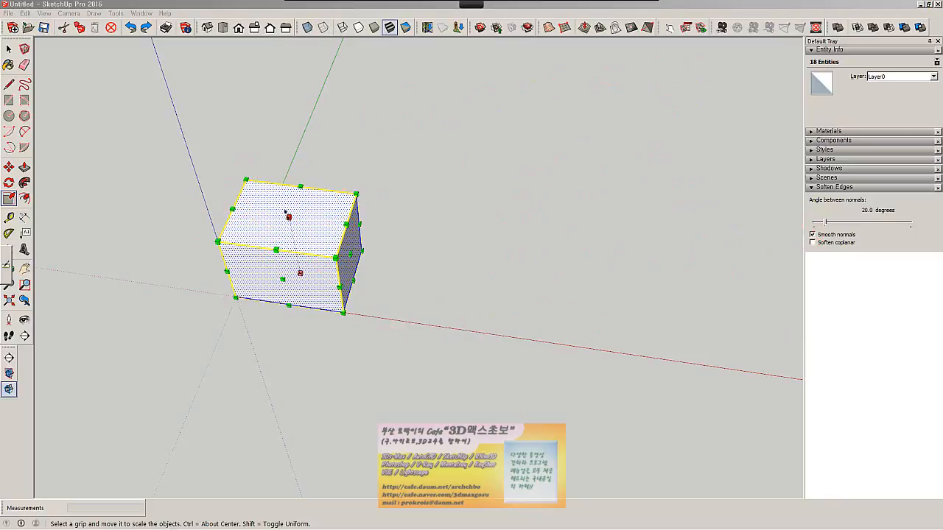
- Try scaling the box from the center grips of its top face and right side face, undoing each attempt
mouse_move(285, 212)
mouse_down()
mouse_move(263, 87)
mouse_move(231, 299)
mouse_move(184, 353)
mouse_move(268, 254)
mouse_up()
key(ctrl+z)
drag(349, 255, 447, 181)
key(ctrl+z)
- Repeatedly try Red, Green, Blue scaling and its variations from the box's rear right top corner, undoing each attempt
middle_drag(347, 267, 372, 222)
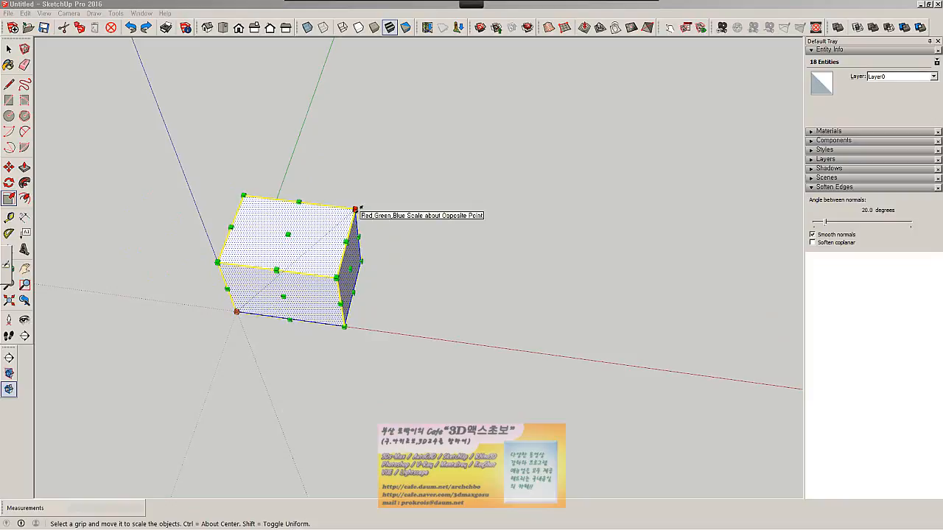
drag(354, 211, 459, 118)
key(ctrl+z)
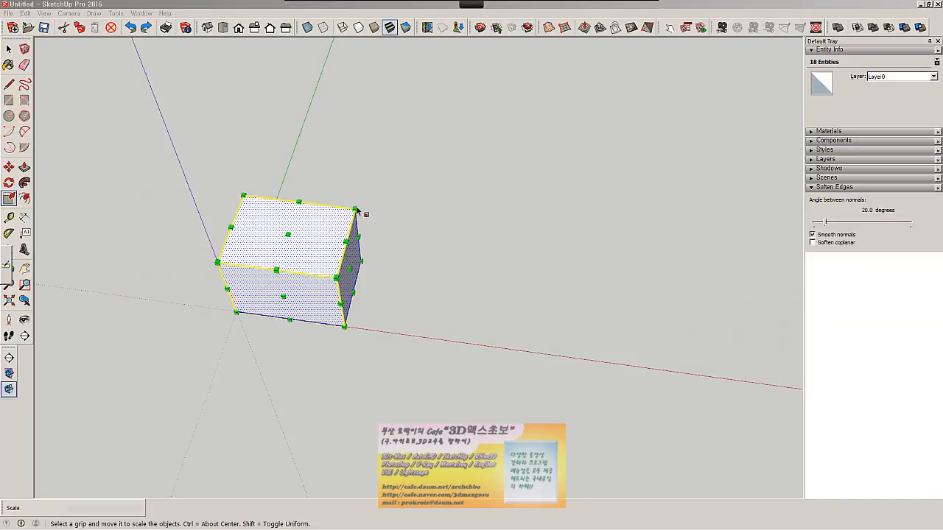
drag(356, 212, 473, 98)
key(ctrl+z)
drag(354, 210, 468, 121)
key(ctrl+z)
drag(356, 209, 483, 132)
key(ctrl+z)
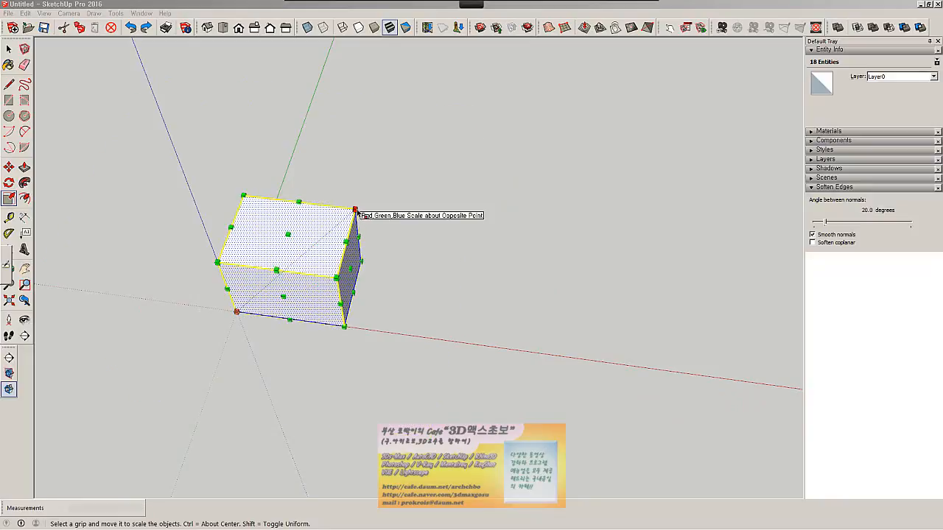
drag(362, 212, 472, 147)
key(ctrl+z)
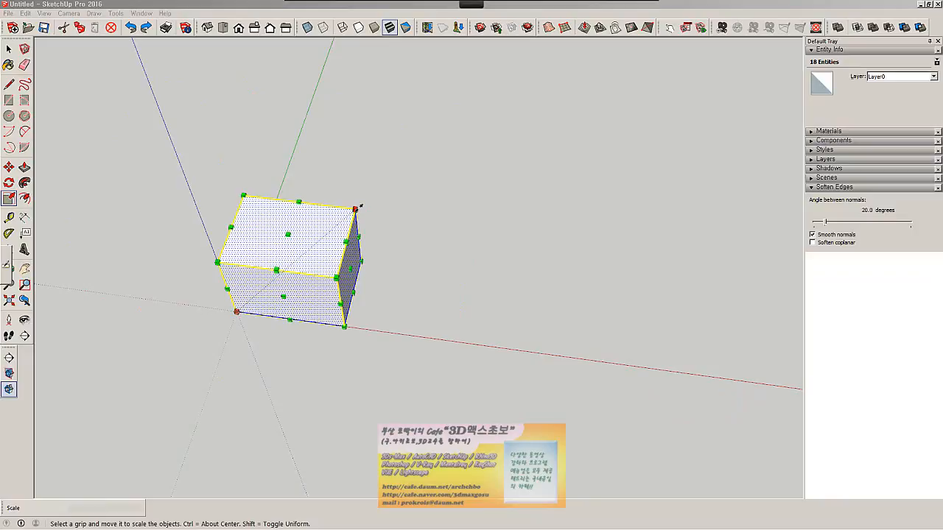
drag(360, 206, 456, 133)
key(ctrl+z)
- Select only the box's top face and enlarge it uniformly about its center with Scale, making the sides flare outward
middle_drag(384, 215, 369, 167)
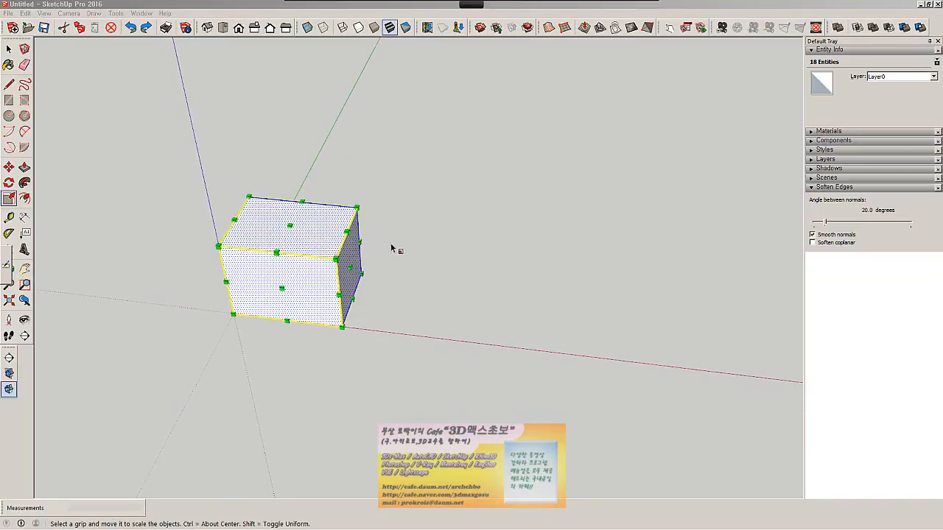
key(space)
click(436, 275)
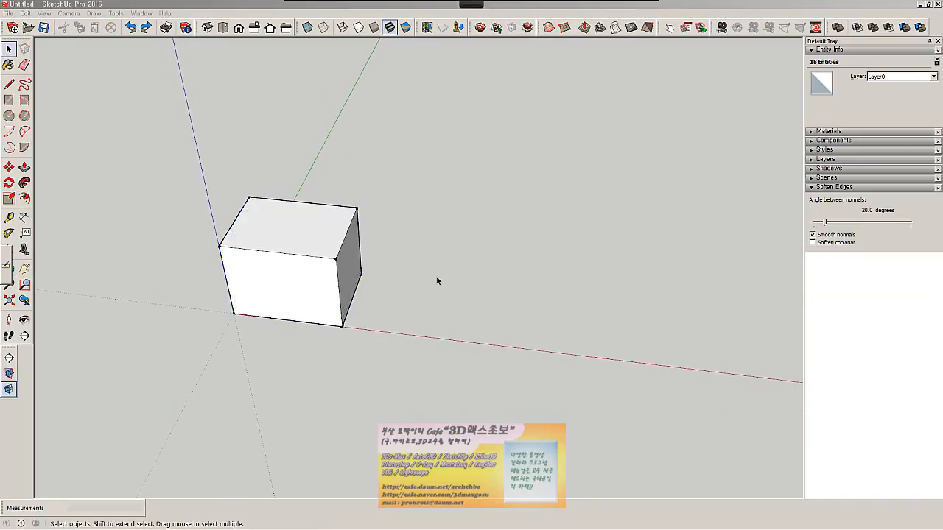
click(320, 215)
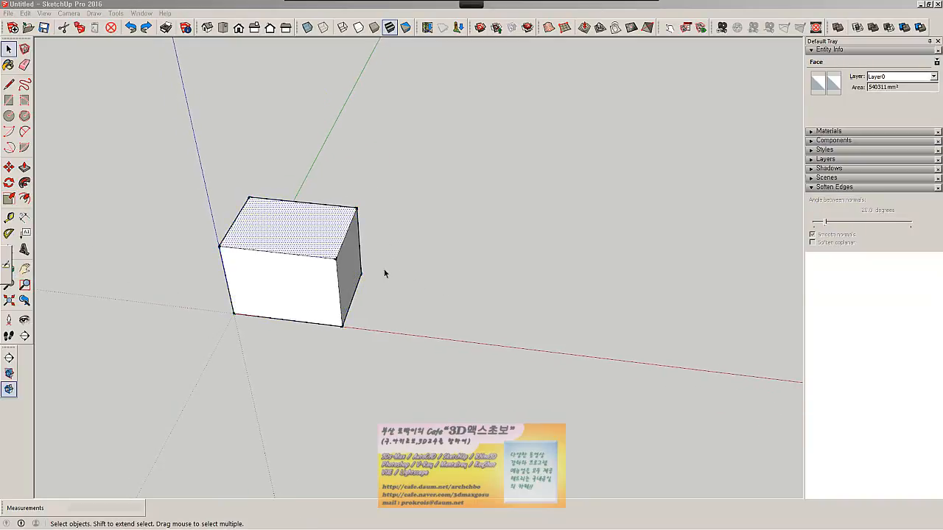
click(9, 199)
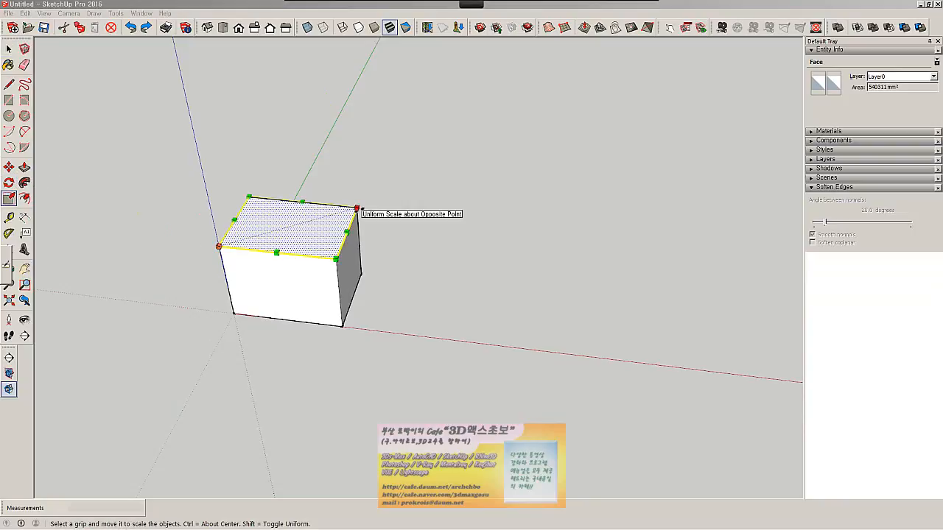
ctrl+drag(356, 208, 402, 194)
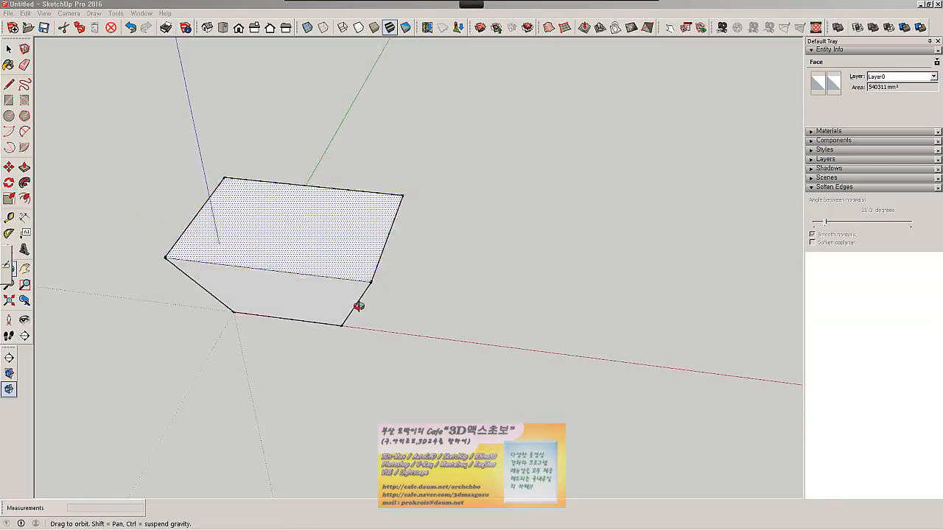
- Try enlarging the box's top face to 2.00 in red and green from its rear right corner, undoing the attempt
middle_drag(358, 305, 412, 400)
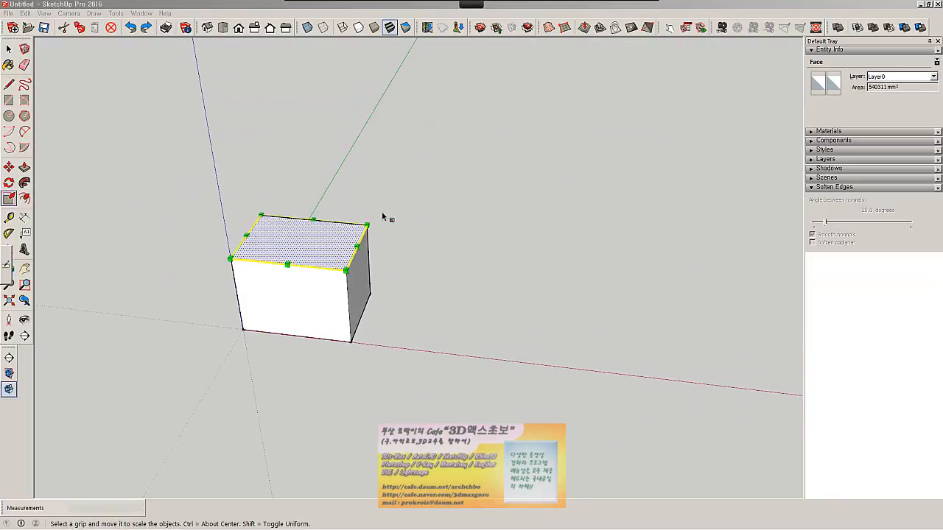
middle_drag(384, 256, 407, 331)
drag(368, 226, 471, 183)
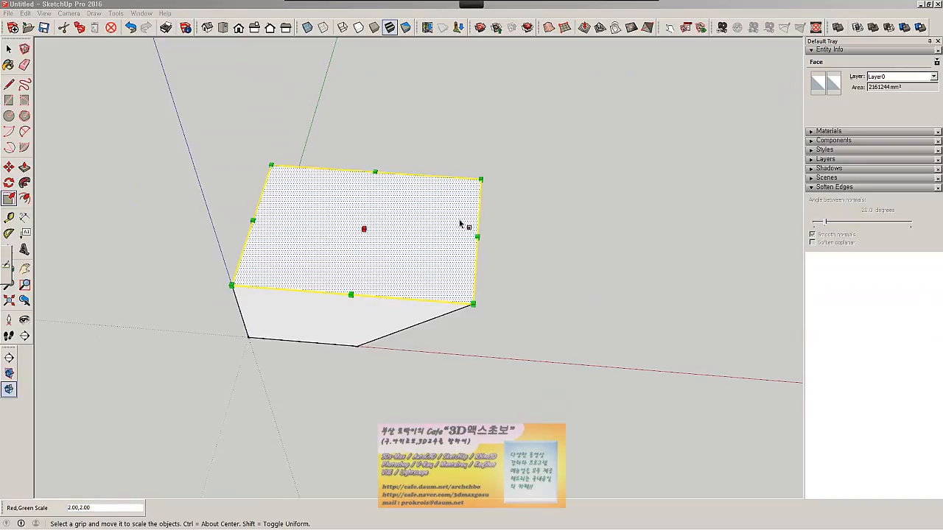
key(ctrl+z)
- Try stretching the top face along the red and green axes from each of its edge midpoint grips, undoing each attempt
middle_drag(328, 302, 379, 263)
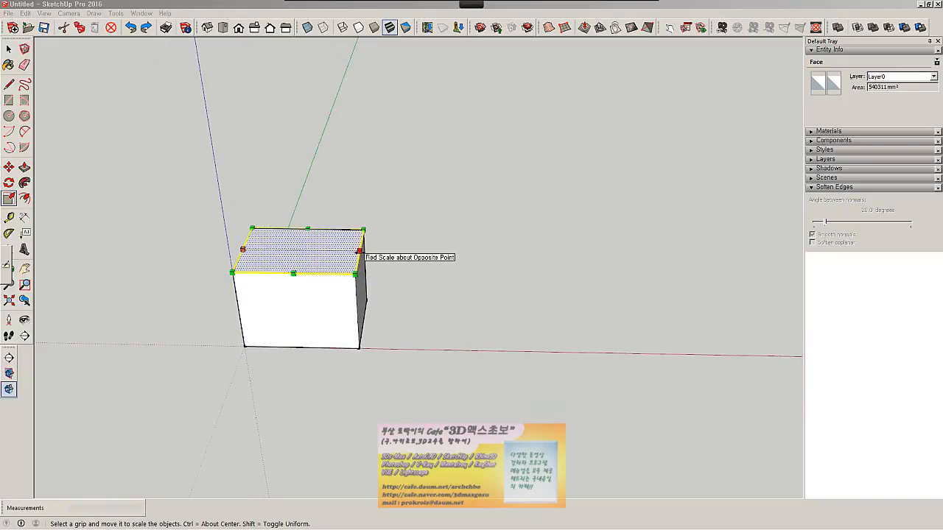
drag(368, 254, 461, 255)
key(ctrl+z)
drag(240, 249, 154, 248)
key(ctrl+z)
drag(308, 228, 356, 150)
key(ctrl+z)
ctrl+drag(293, 273, 265, 360)
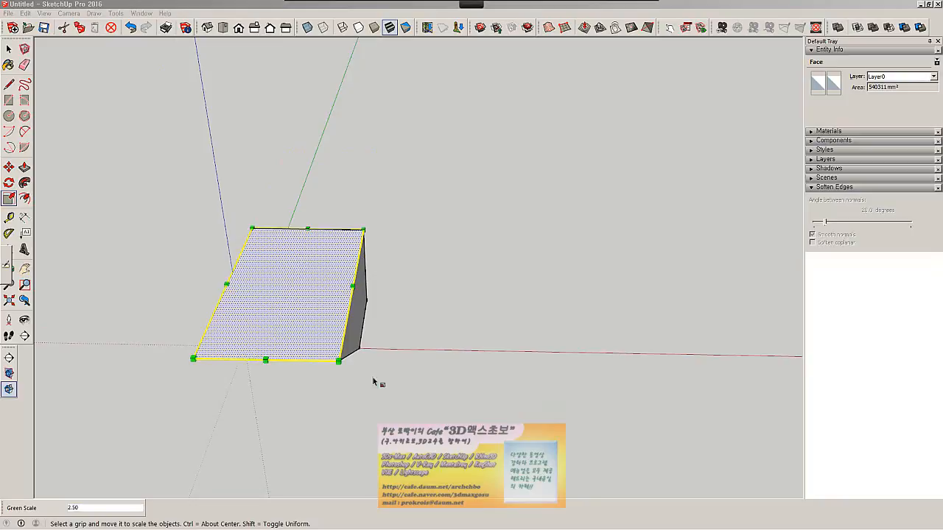
middle_drag(375, 380, 191, 275)
key(ctrl+z)
- Try scaling the top face about its center from the rear right corner grip, undoing the attempt
middle_drag(275, 292, 280, 328)
middle_drag(361, 274, 429, 257)
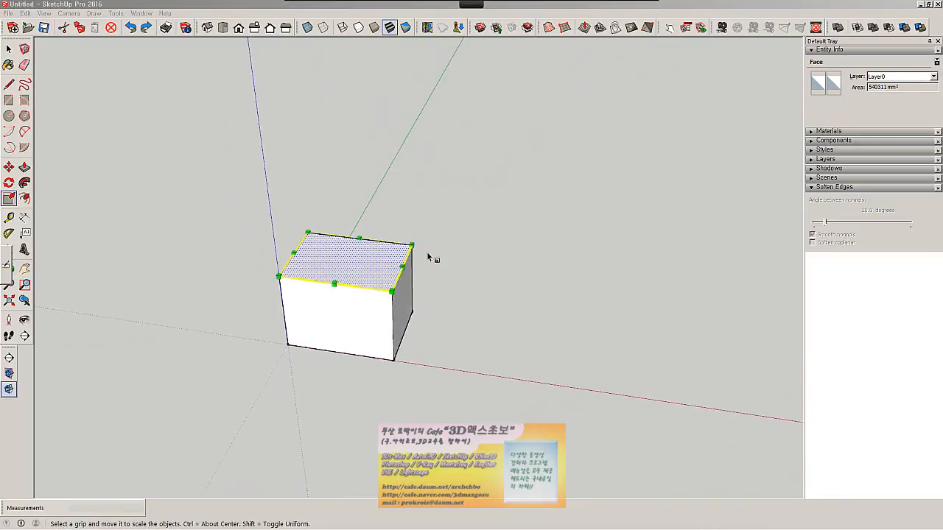
ctrl+drag(411, 244, 469, 228)
middle_drag(469, 228, 273, 251)
key(ctrl+z)
- Add the box's front face to the selection and try scaling both faces from their upper left corner, undoing the attempt
key(space)
shift+click(370, 324)
key(s)
drag(278, 239, 179, 188)
key(ctrl+z)
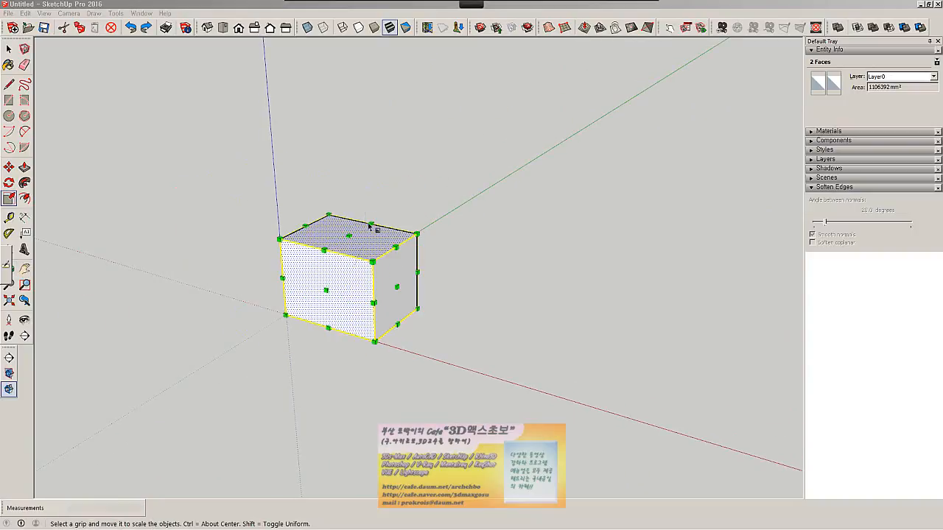
- Try scaling the selected top and front faces about their center from the upper left corner, undoing the attempt
ctrl+drag(280, 239, 212, 207)
middle_drag(475, 349, 496, 410)
middle_drag(453, 390, 341, 325)
mouse_move(486, 322)
middle_down()
mouse_move(257, 316)
mouse_move(717, 402)
middle_up()
middle_drag(345, 230, 469, 339)
key(ctrl+z)
- Add the right side face to the selection and try scaling the three faces uniformly to 3.14 from a corner grip, undoing the attempt
key(space)
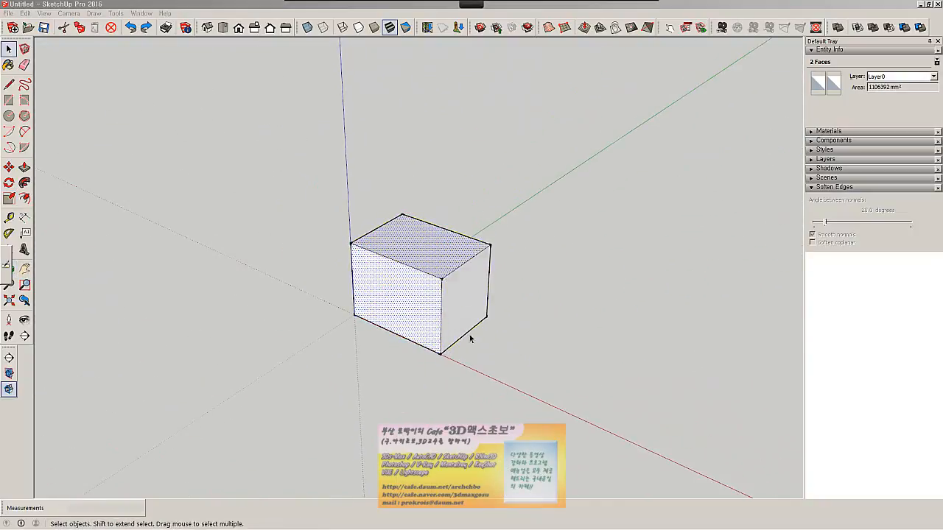
shift+click(454, 322)
key(s)
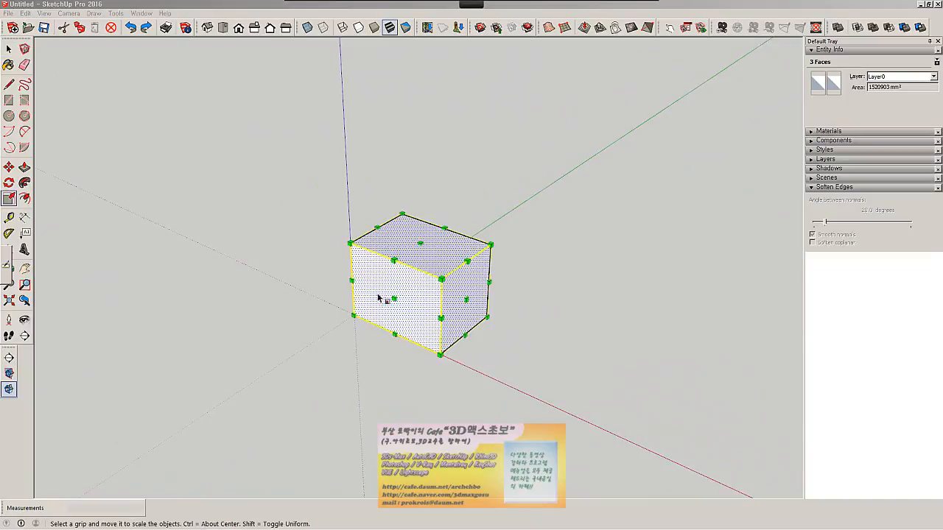
middle_drag(494, 241, 387, 302)
drag(397, 276, 335, 280)
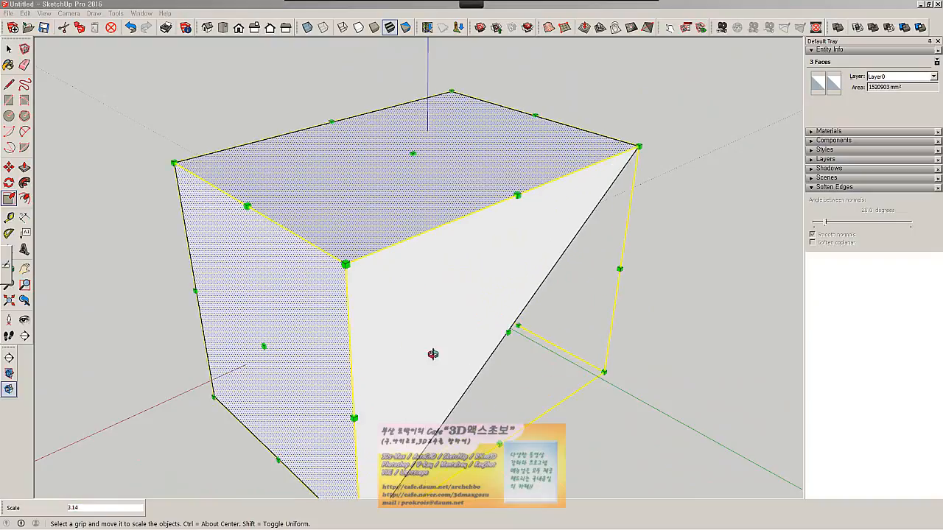
middle_drag(433, 354, 144, 235)
scroll(243, 306, down, 2)
middle_drag(243, 306, 391, 270)
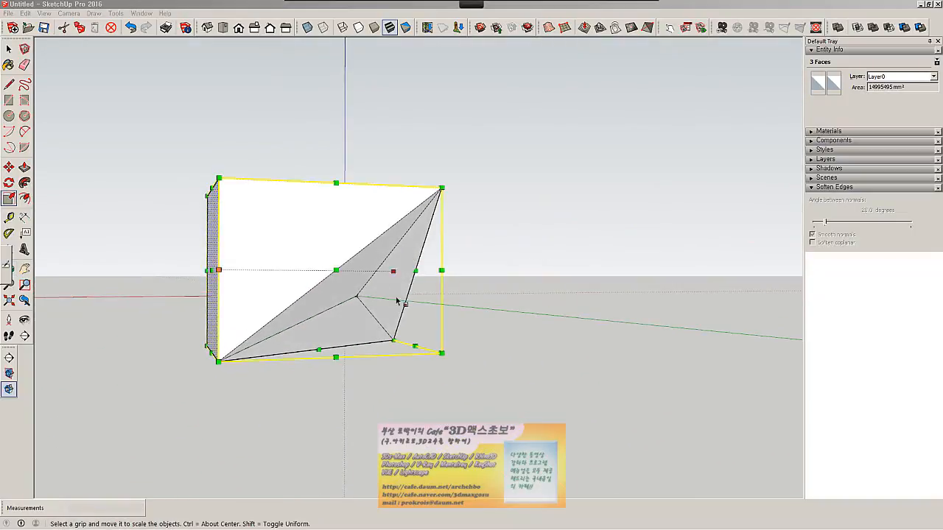
middle_drag(346, 332, 380, 325)
key(ctrl+z)
- Try scaling the three selected faces outward from the rear upper corner, undoing the attempt
scroll(384, 325, up, 1)
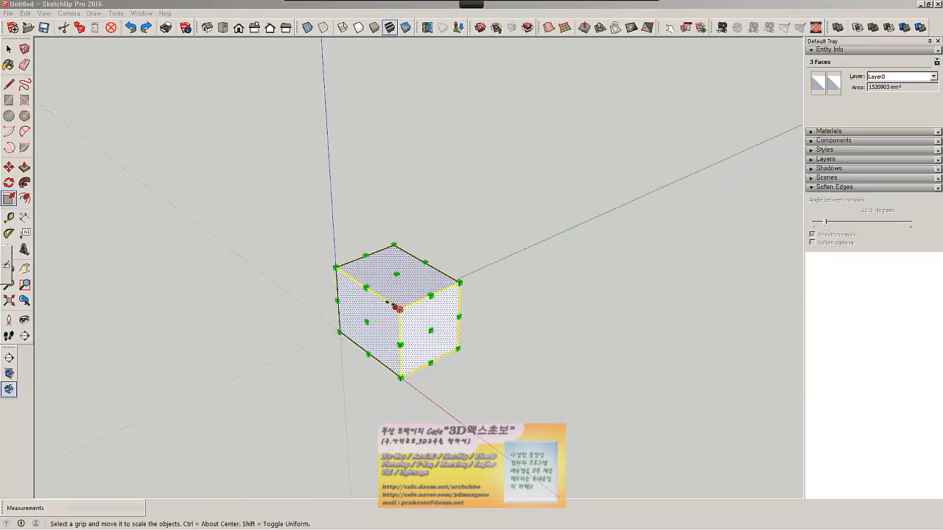
middle_drag(450, 244, 402, 258)
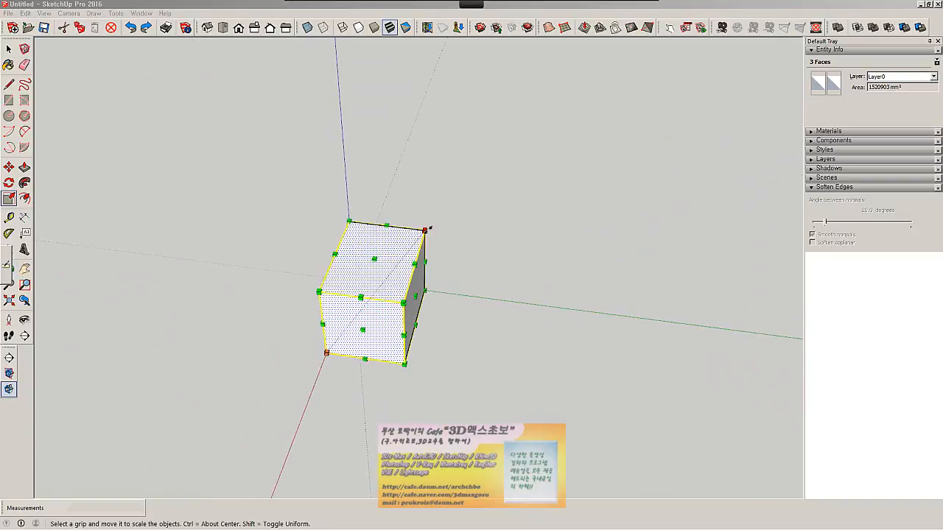
drag(427, 227, 491, 212)
key(ctrl+z)
- Clear the selection, pick the four edges around the box's top face, and move them down to lower the box
key(space)
middle_drag(349, 271, 436, 219)
click(586, 341)
scroll(428, 269, down, 1)
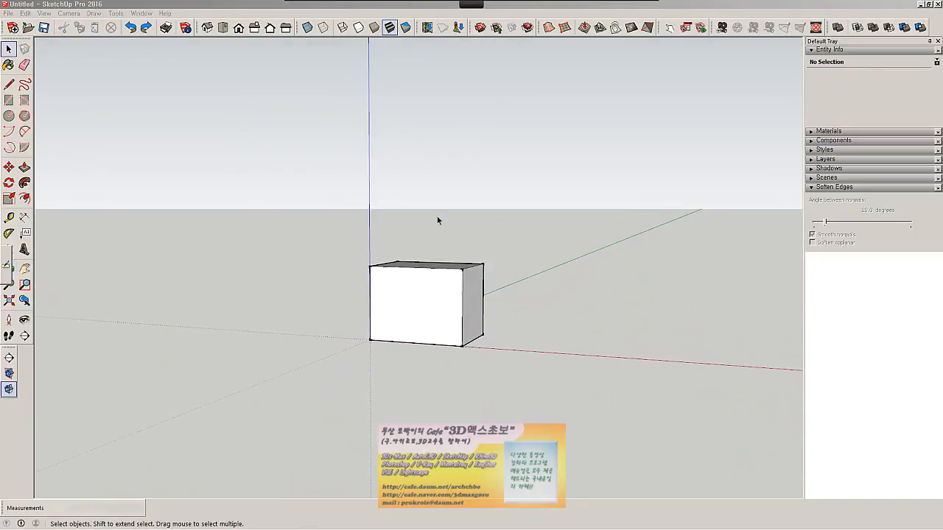
middle_drag(463, 290, 431, 278)
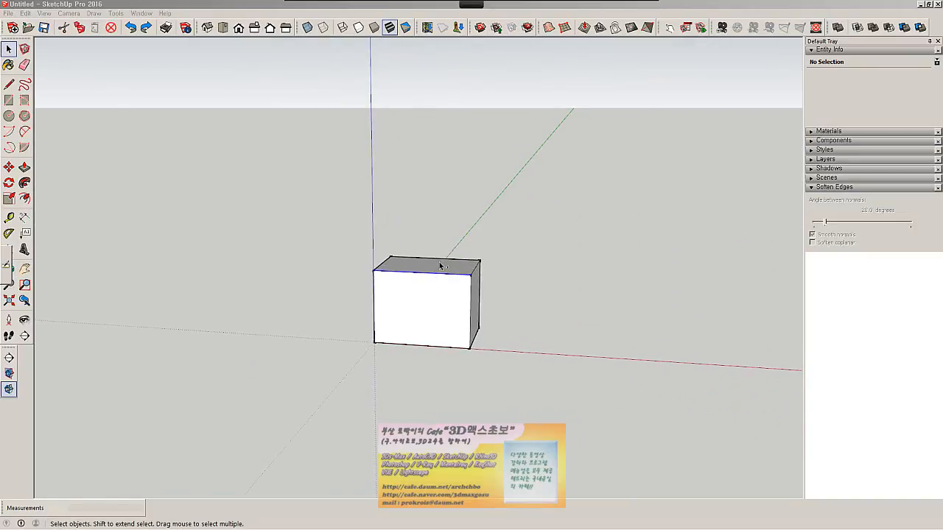
click(440, 269)
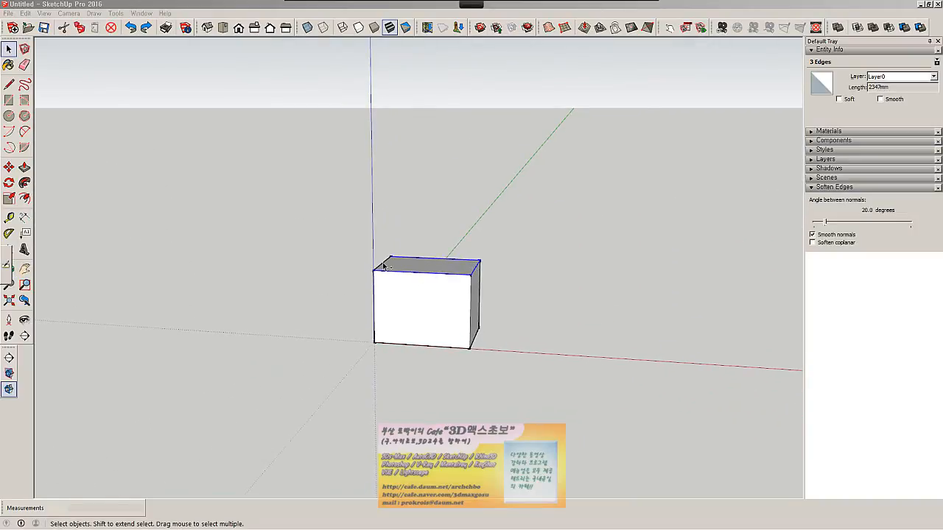
key(m)
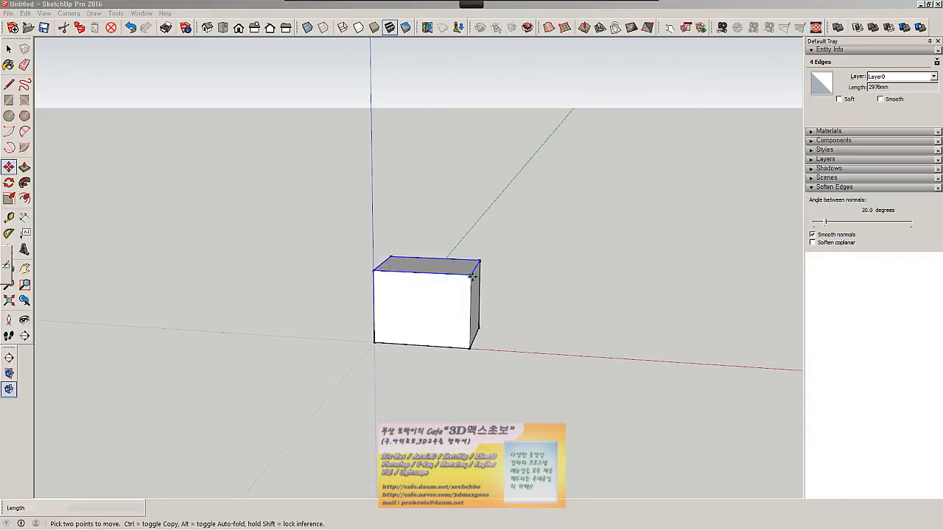
click(472, 276)
click(472, 320)
- Extrude the top face 260 mm as a new tier with Push/Pull, and add a third tier of similar height above it
middle_drag(456, 322, 437, 319)
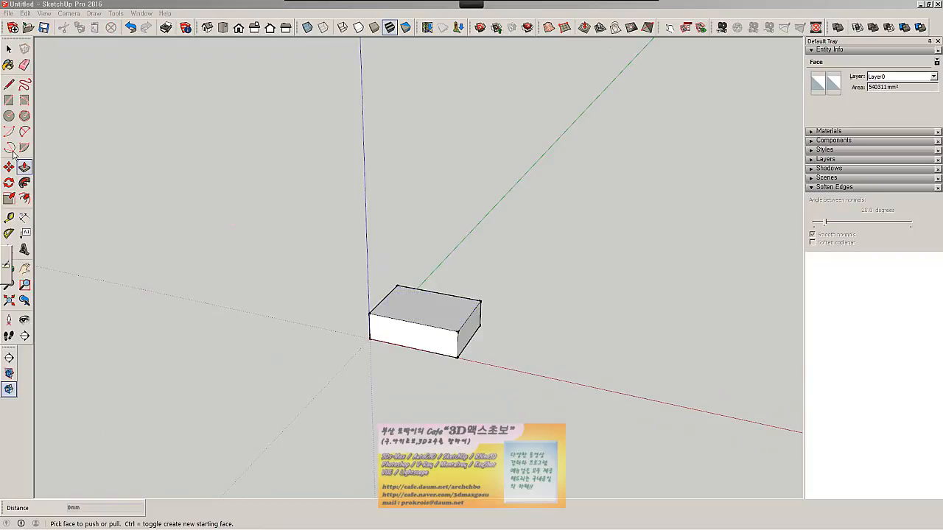
click(429, 308)
click(434, 283)
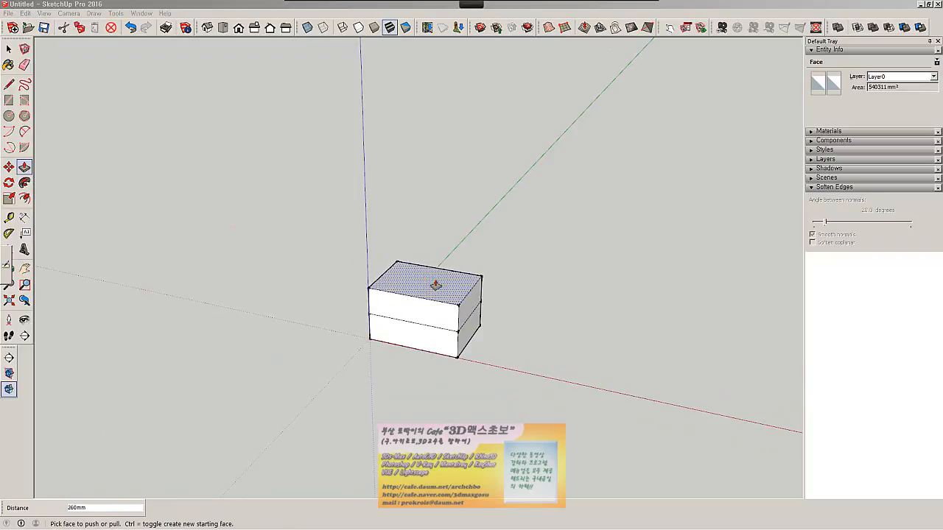
click(436, 283)
click(437, 254)
- Select the whole top tier and try stretching it outward from its front face's center grip, undoing the attempt
middle_drag(420, 296, 477, 176)
scroll(467, 265, up, 6)
key(space)
drag(539, 269, 240, 217)
middle_drag(240, 217, 450, 291)
key(s)
drag(343, 295, 316, 311)
middle_drag(317, 312, 107, 282)
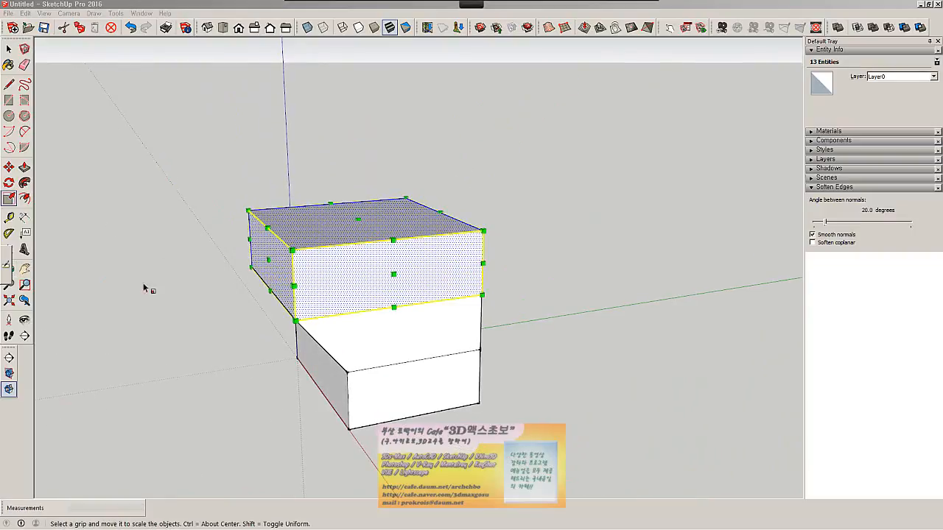
middle_drag(413, 284, 309, 271)
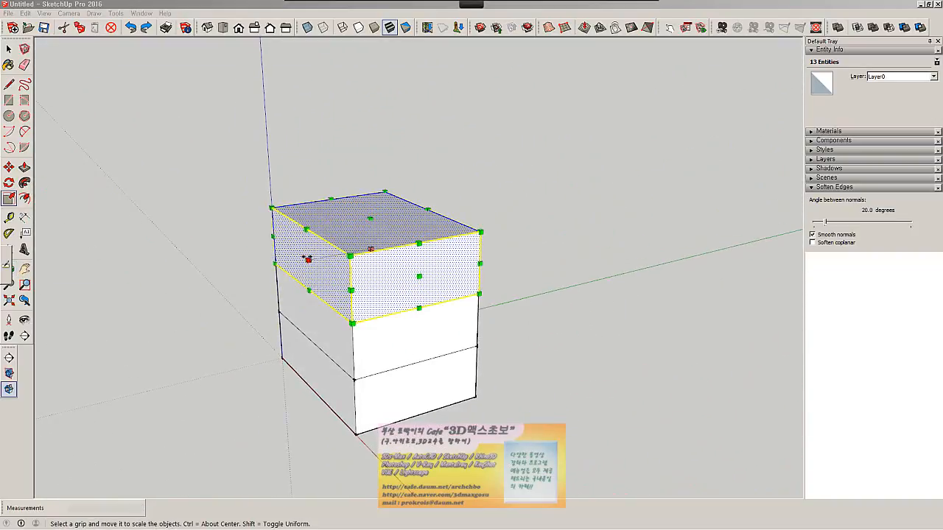
- Try stretching the top tier from its front face's center grip and, about its center, from its right side face, undoing each attempt
drag(307, 259, 252, 269)
middle_drag(253, 268, 88, 303)
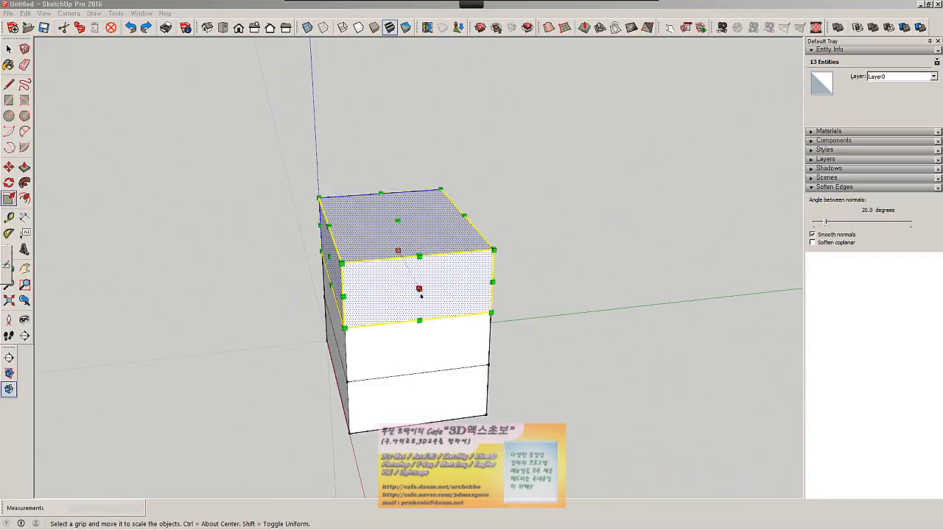
ctrl+drag(420, 292, 443, 329)
middle_drag(443, 329, 571, 320)
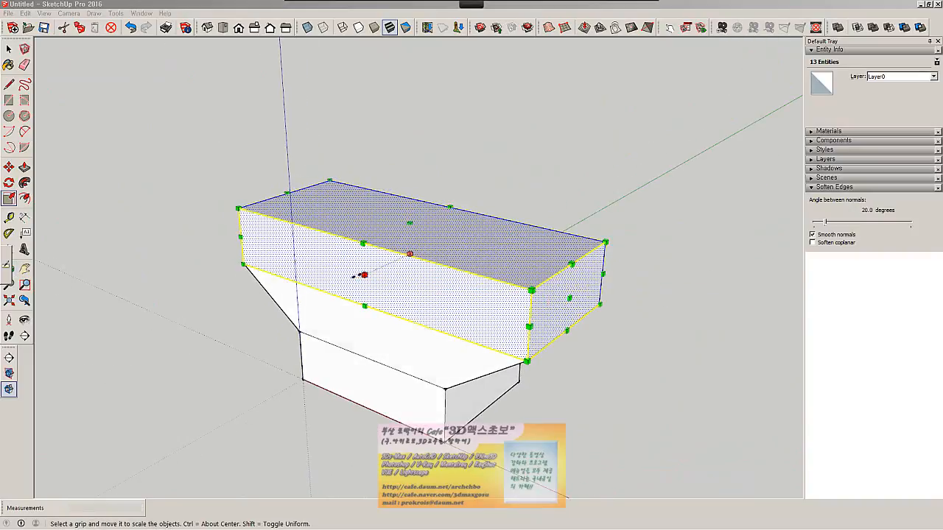
middle_drag(354, 275, 457, 301)
- Try enlarging the top tier from its rear right upper corner and narrowing it from its front face, undoing each attempt
middle_drag(428, 270, 403, 227)
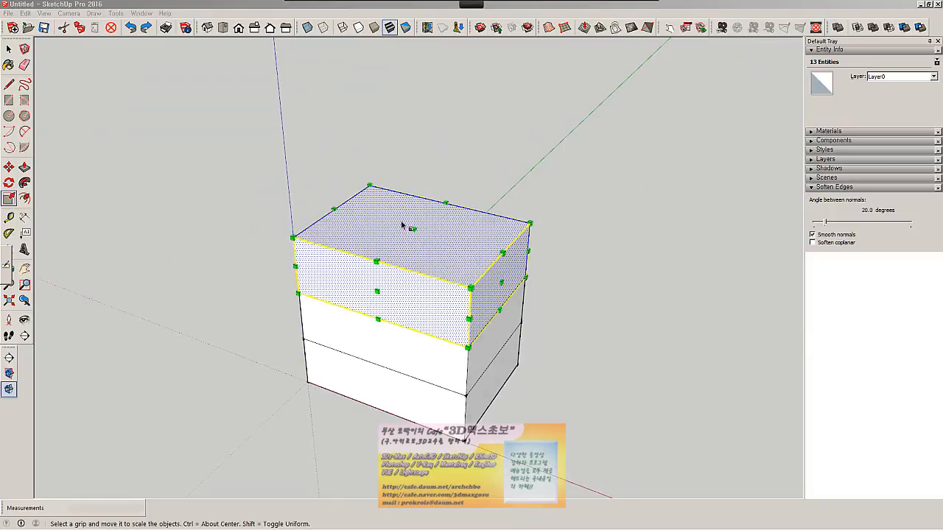
drag(534, 220, 636, 174)
middle_drag(636, 175, 518, 371)
key(ctrl+z)
middle_drag(401, 310, 374, 311)
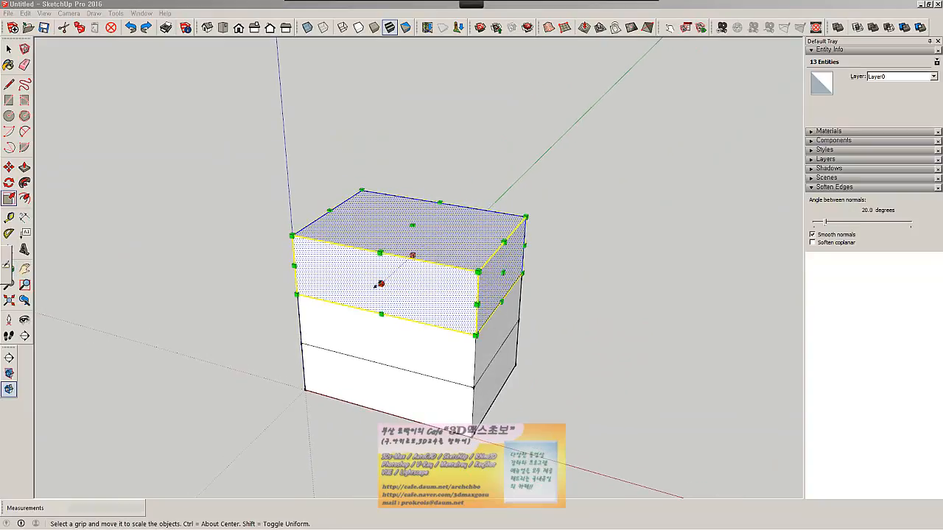
drag(379, 284, 407, 267)
middle_drag(431, 322, 402, 254)
key(ctrl+z)
- Select the middle tier's faces and edges and scale them about the center to 0.50 in red and green to form a waist
key(space)
middle_drag(446, 341, 572, 310)
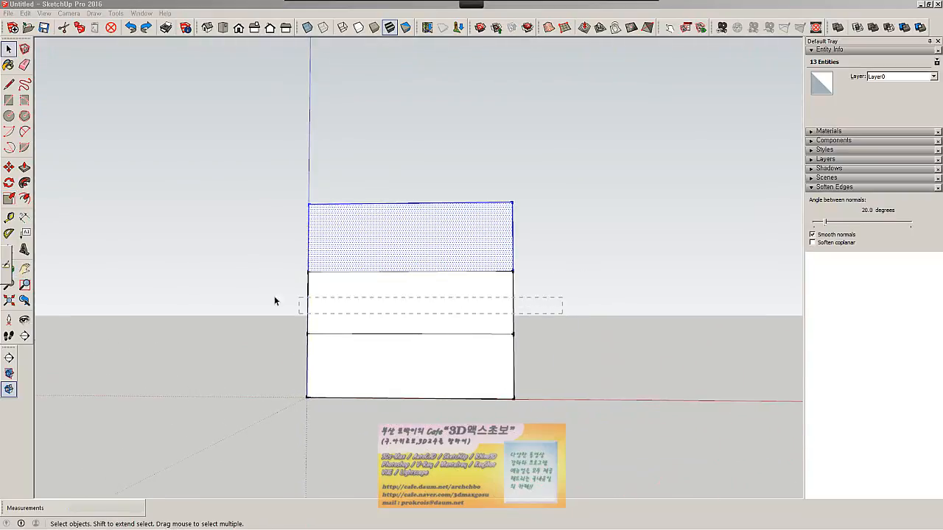
drag(274, 301, 182, 292)
key(s)
middle_drag(538, 311, 543, 366)
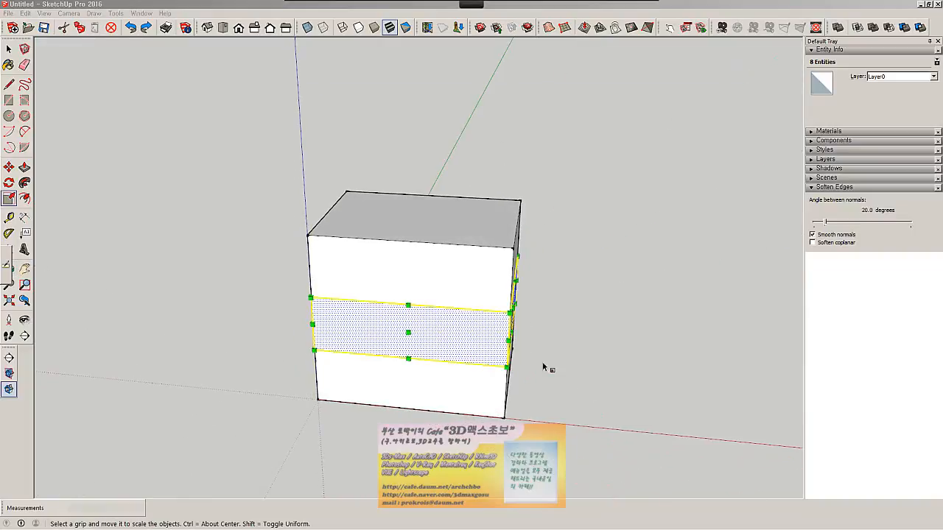
ctrl+drag(510, 342, 464, 321)
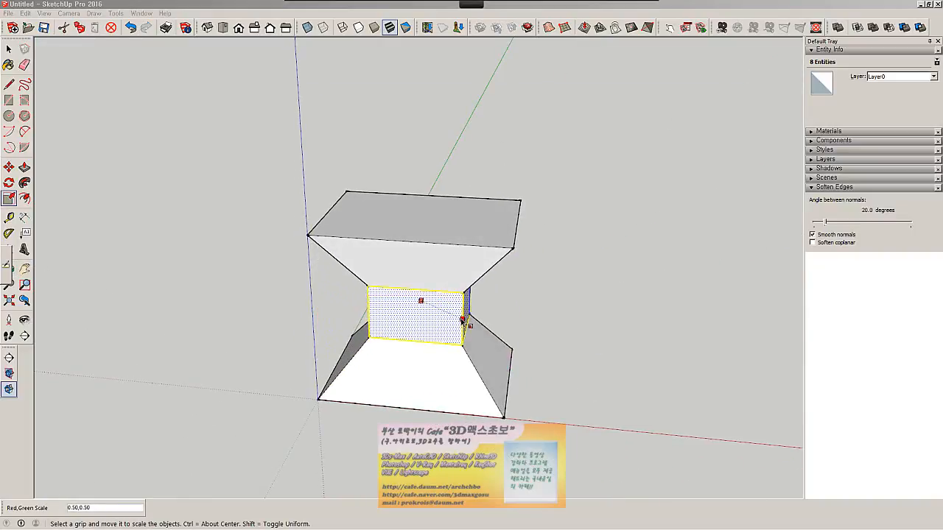
middle_drag(388, 369, 455, 317)
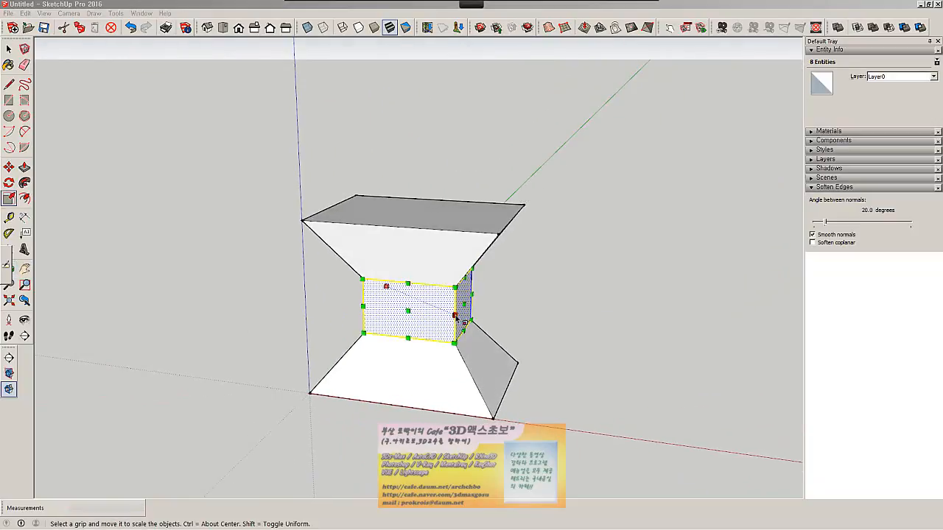
- Select the model's top face and extrude it slightly upward with Push/Pull to form a thin slab
middle_drag(537, 311, 452, 349)
key(space)
click(448, 223)
key(p)
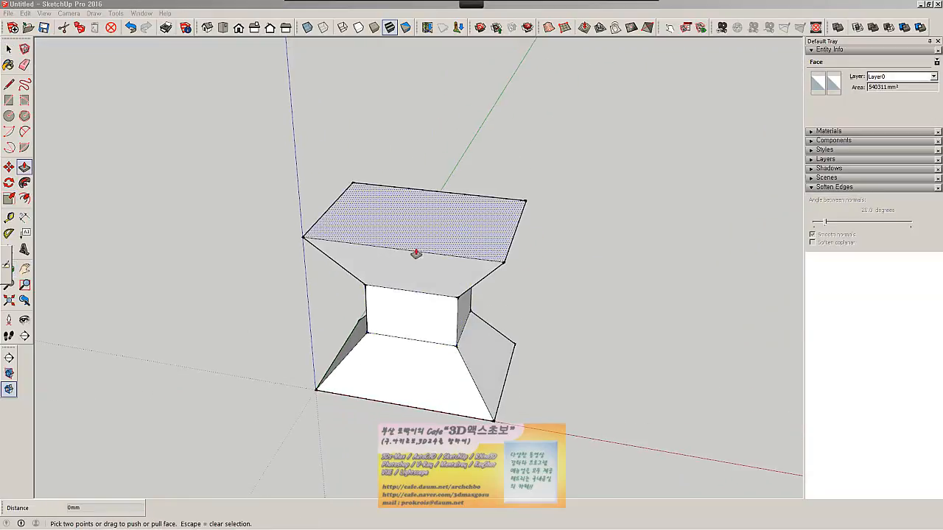
drag(439, 239, 441, 234)
middle_drag(425, 318, 410, 22)
- Select the model's bottom face and extrude it slightly downward with Push/Pull to form a thin base slab
scroll(426, 348, up, 1)
key(space)
click(431, 351)
key(p)
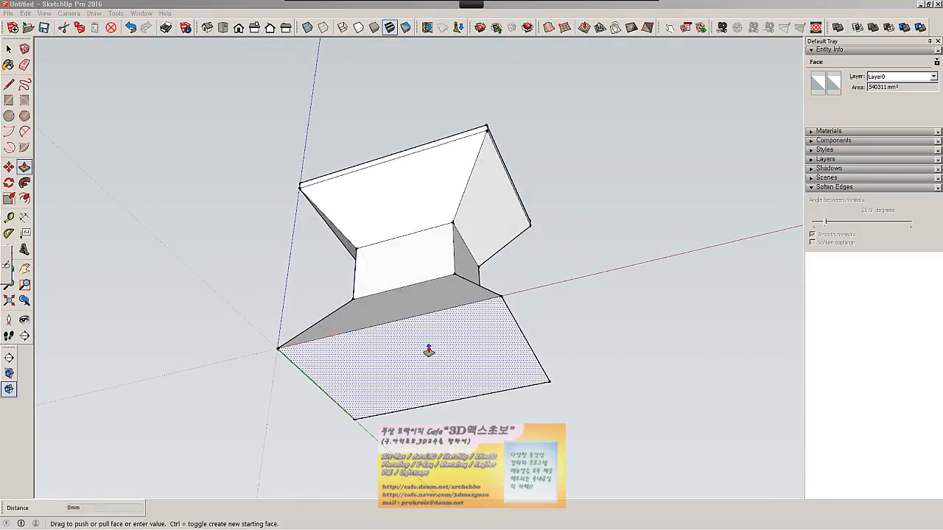
drag(427, 349, 464, 305)
middle_drag(465, 305, 501, 232)
- Select the upper slab's top face and shrink it uniformly about its center with Scale, beveling the slab's sides
key(space)
click(457, 173)
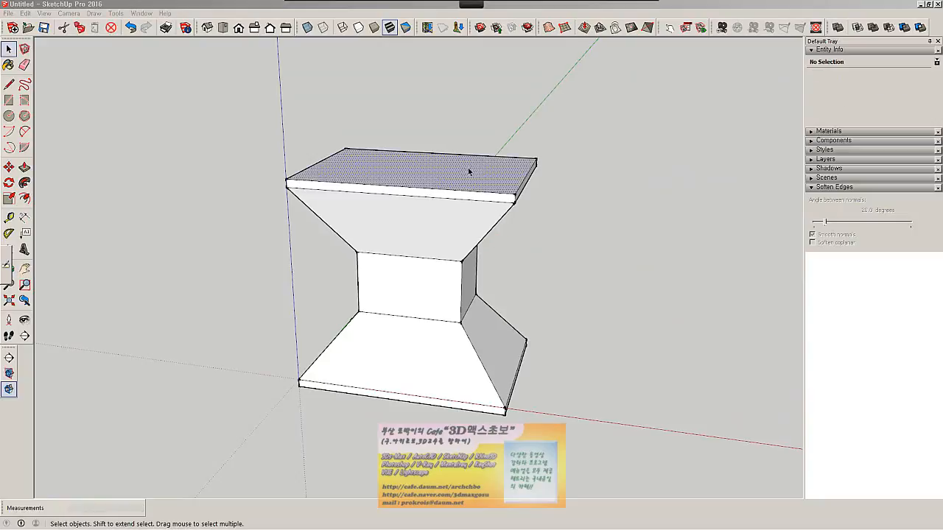
middle_drag(457, 173, 359, 213)
key(s)
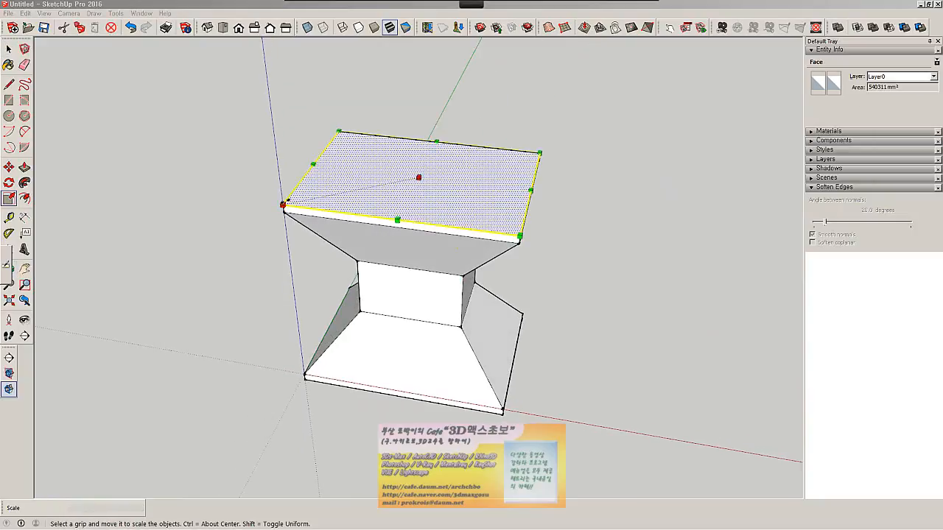
drag(284, 203, 309, 193)
- Select the base slab's underside and shrink it uniformly about its center with Scale, beveling the slab's sides
key(space)
middle_drag(355, 239, 393, 163)
middle_drag(398, 222, 411, 144)
click(424, 333)
key(s)
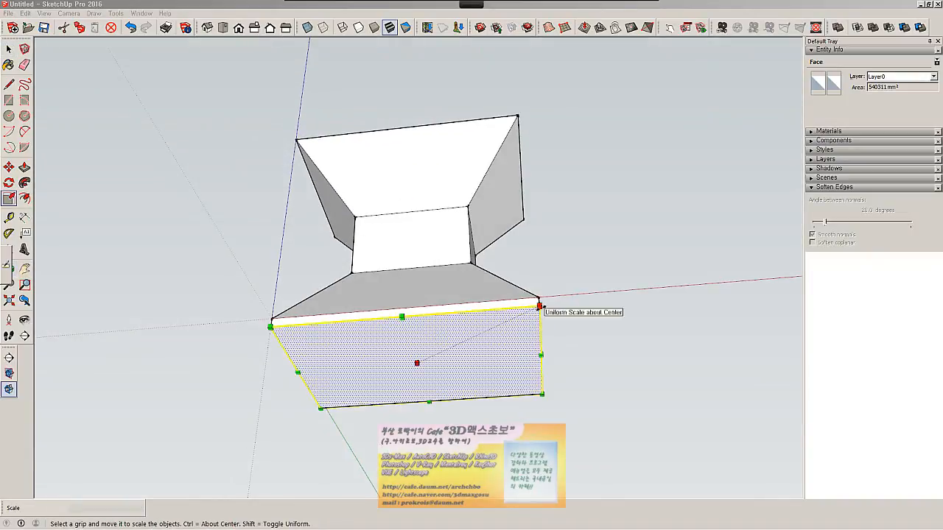
drag(540, 306, 523, 328)
middle_drag(523, 328, 457, 471)
- Select and delete the entire model, and activate the Rectangle tool
drag(199, 80, 631, 452)
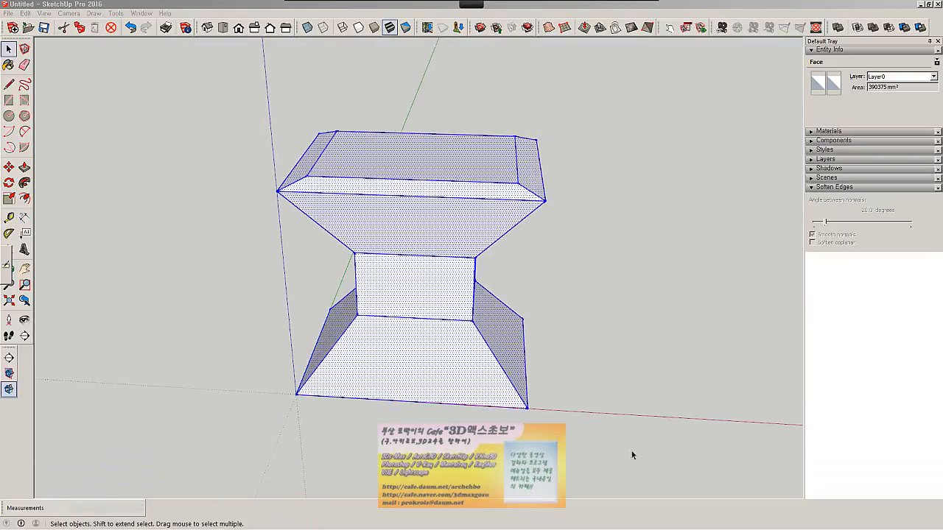
key(Delete)
click(8, 100)
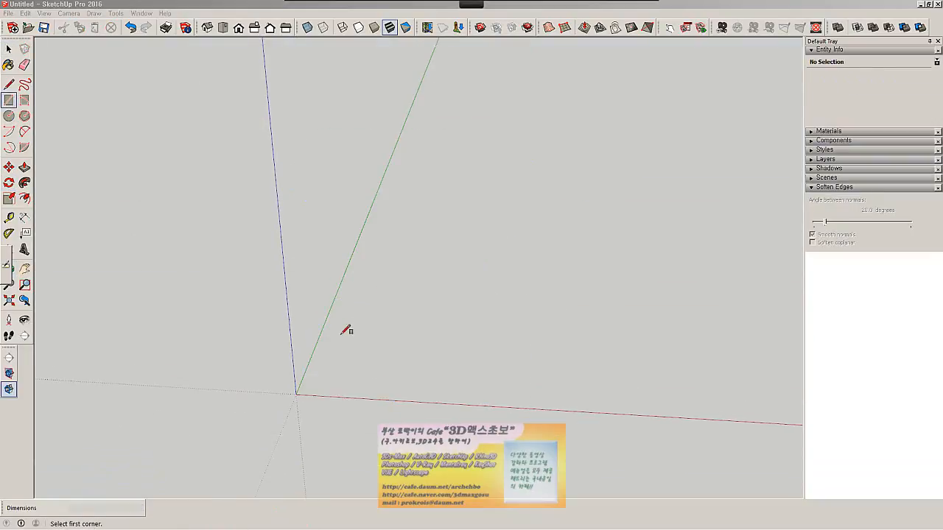
- Draw a square of about 287 × 287 mm near the origin and extrude it upward with Push/Pull into a box
click(417, 354)
click(25, 167)
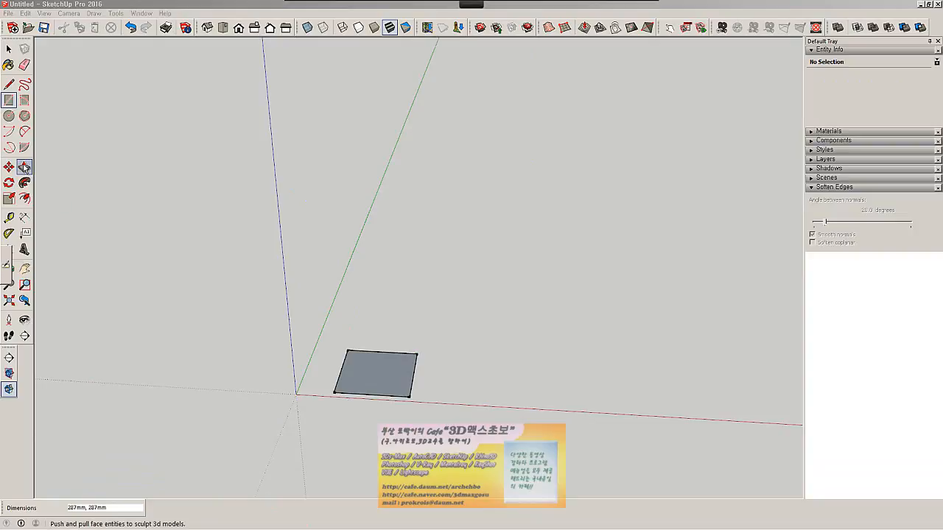
drag(380, 362, 378, 314)
middle_drag(379, 315, 261, 235)
- Select the whole box, try enlarging it uniformly about its center by about 1.18 with Scale, and undo the change
key(space)
drag(261, 236, 568, 395)
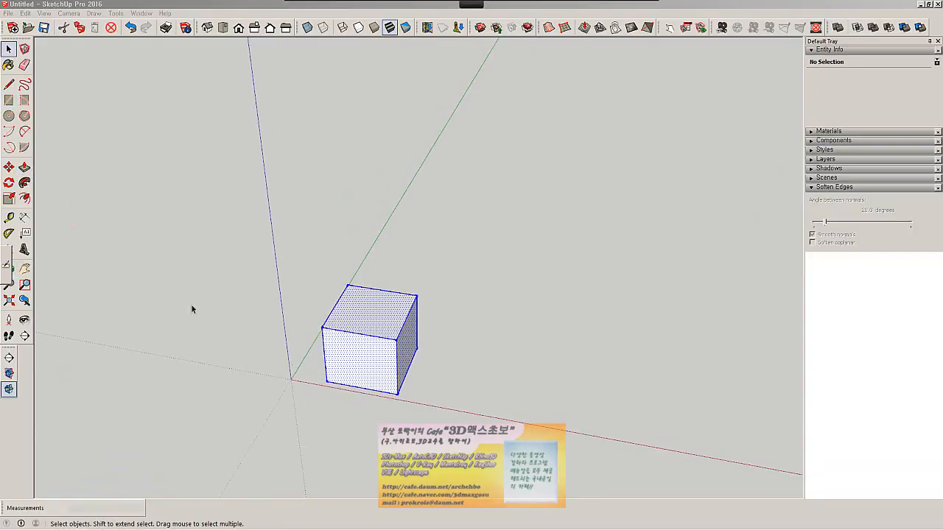
click(9, 199)
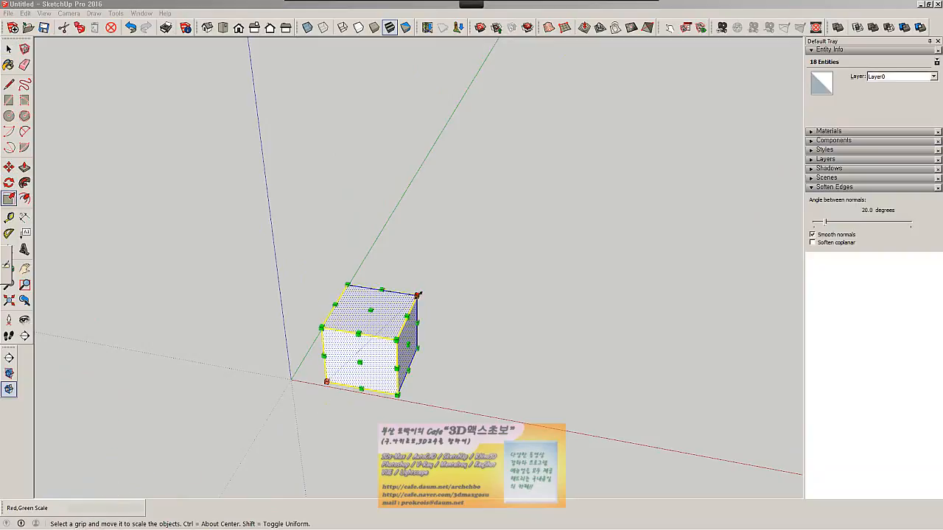
drag(418, 294, 427, 287)
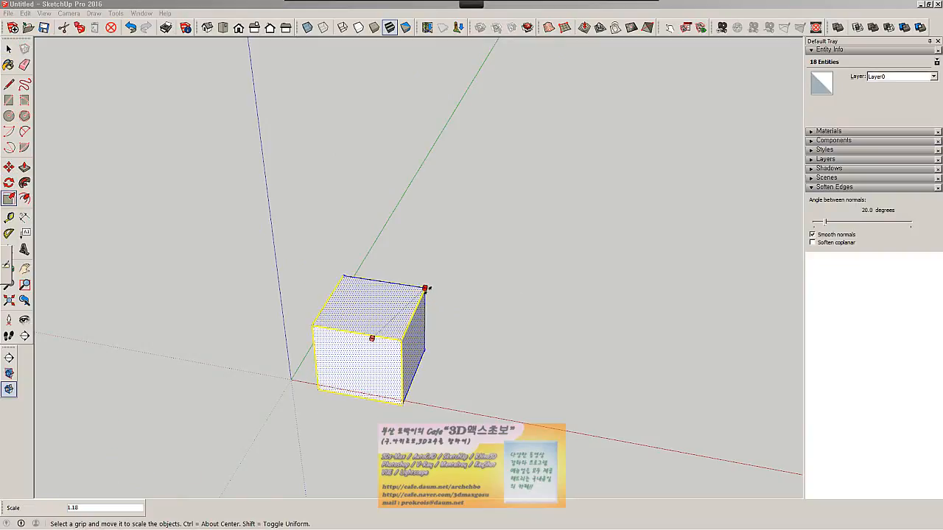
click(428, 289)
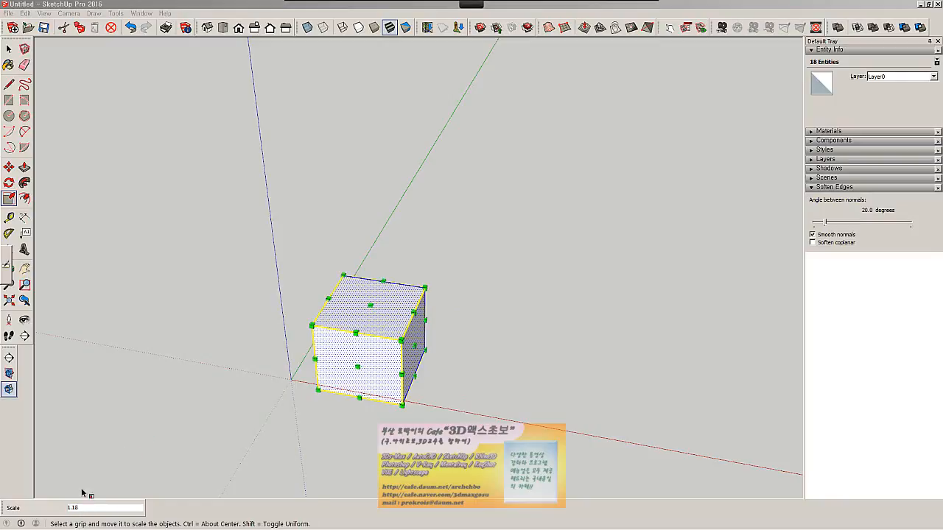
key(ctrl+z)
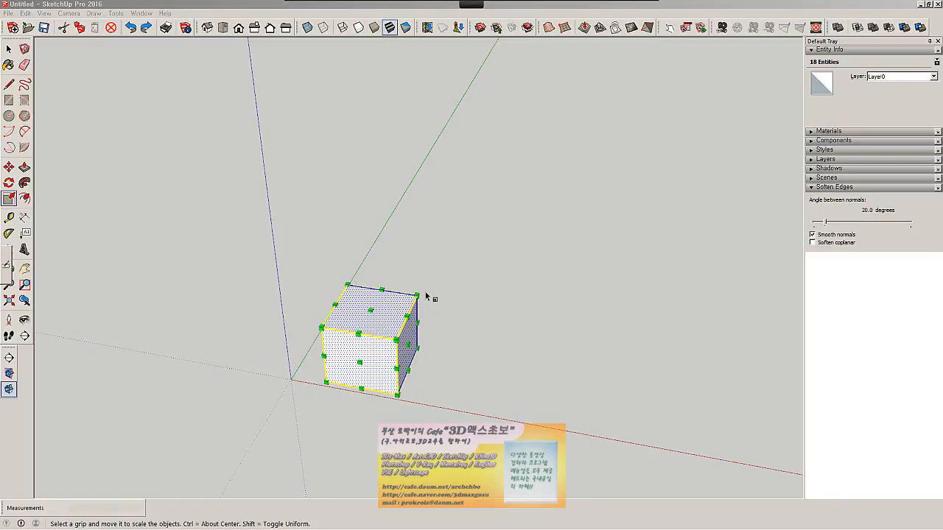
- Try scaling the box uniformly about its center by a factor of 2, undo it, and repeat the trial once more
drag(418, 294, 438, 280)
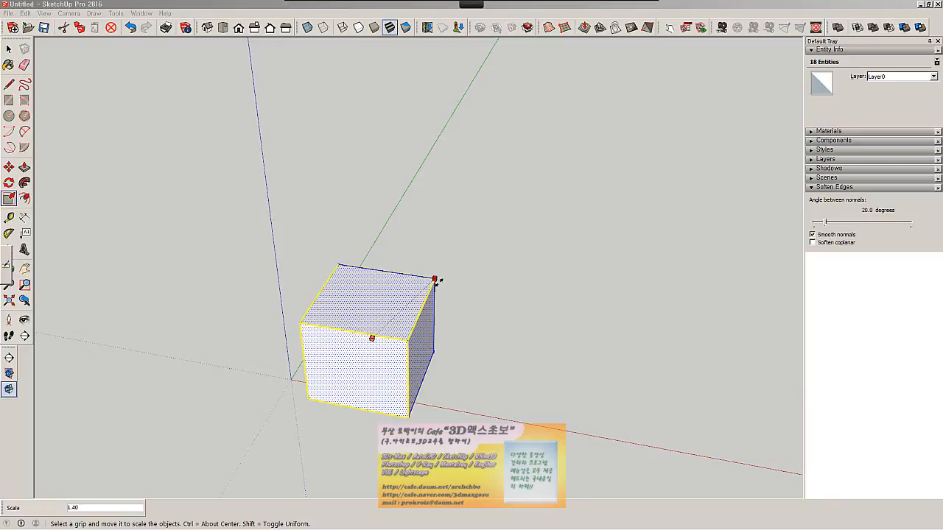
click(438, 280)
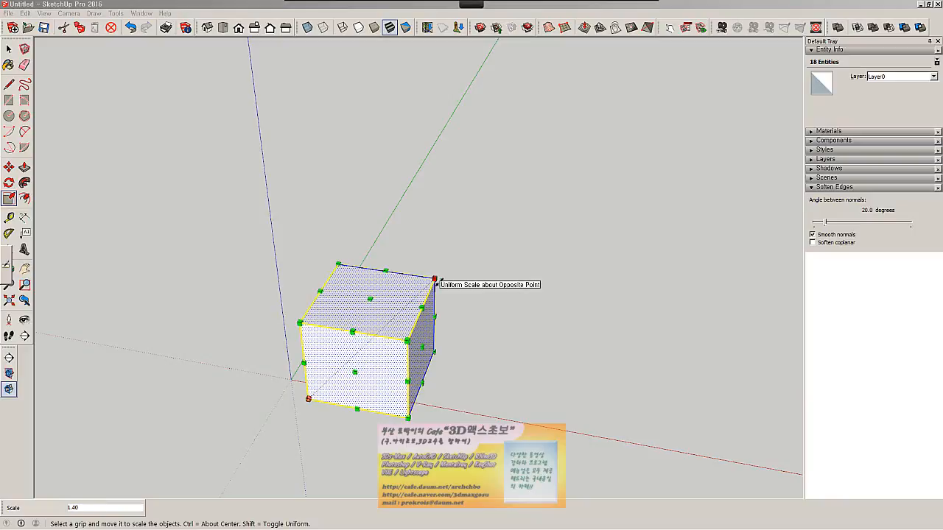
key(Return)
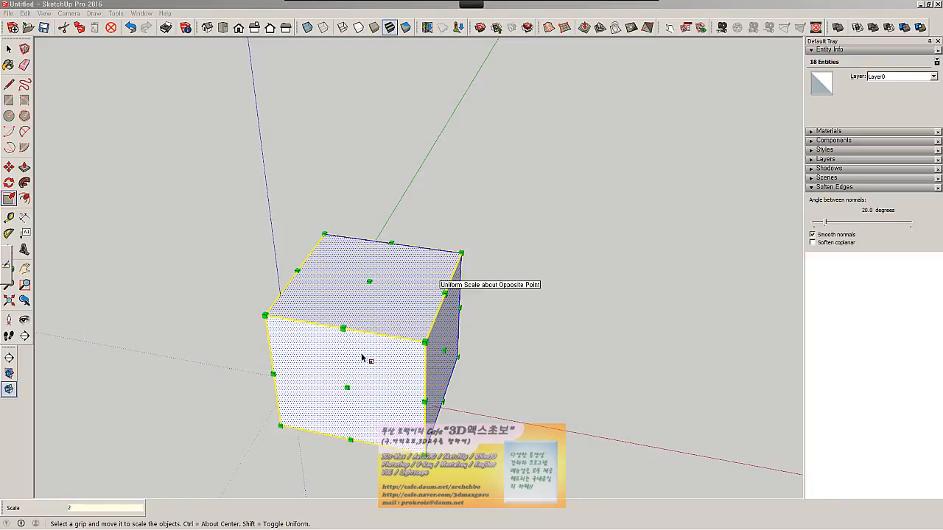
key(ctrl+z)
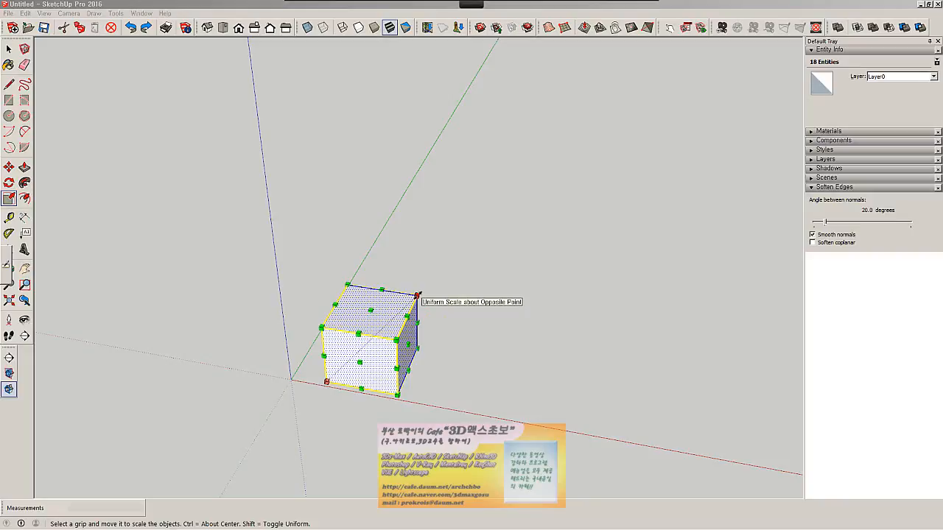
mouse_move(416, 296)
mouse_down()
mouse_move(428, 285)
mouse_move(433, 293)
mouse_up()
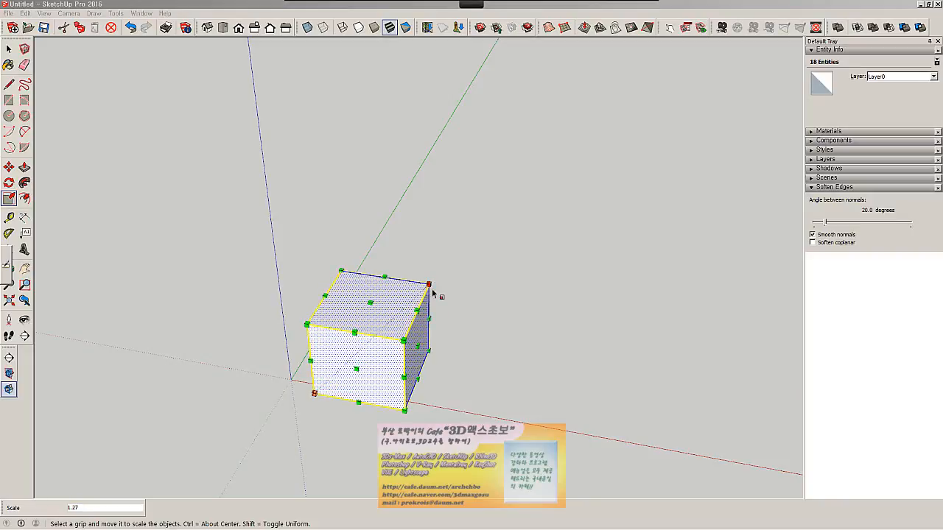
key(Return)
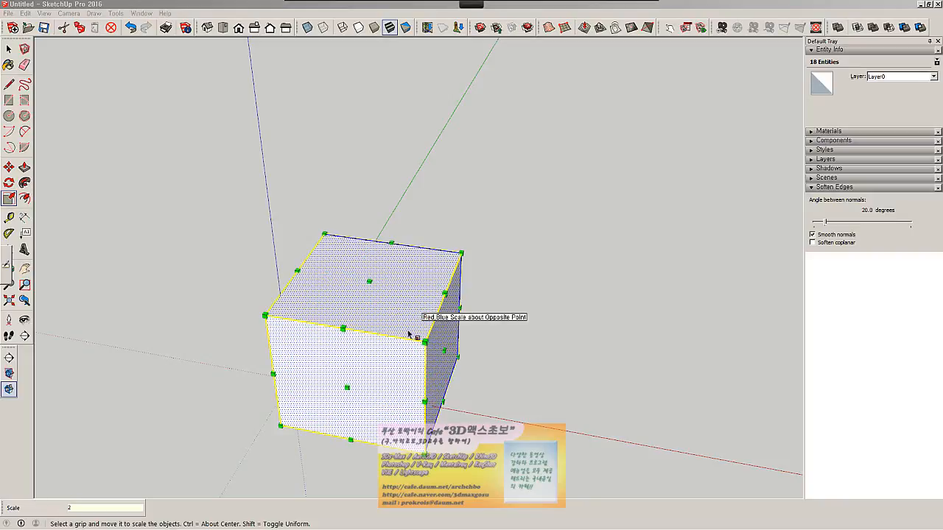
key(ctrl+z)
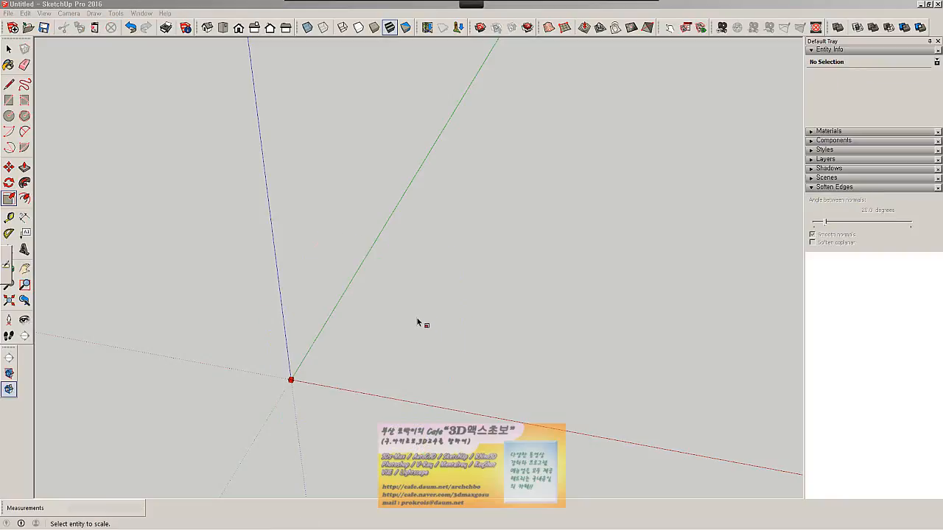
- Select the whole box and scale it uniformly about its center by a factor of 0.5
key(space)
drag(251, 254, 505, 438)
key(s)
drag(417, 295, 403, 310)
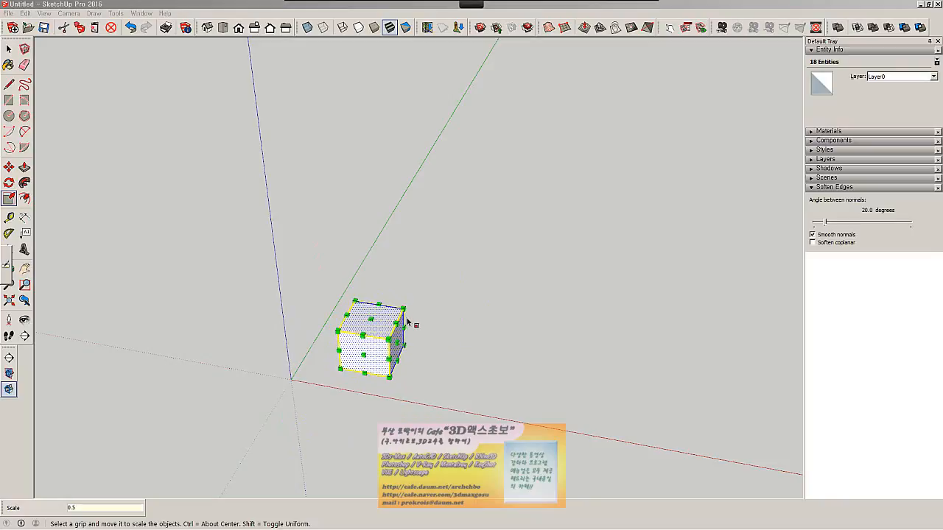
key(Return)
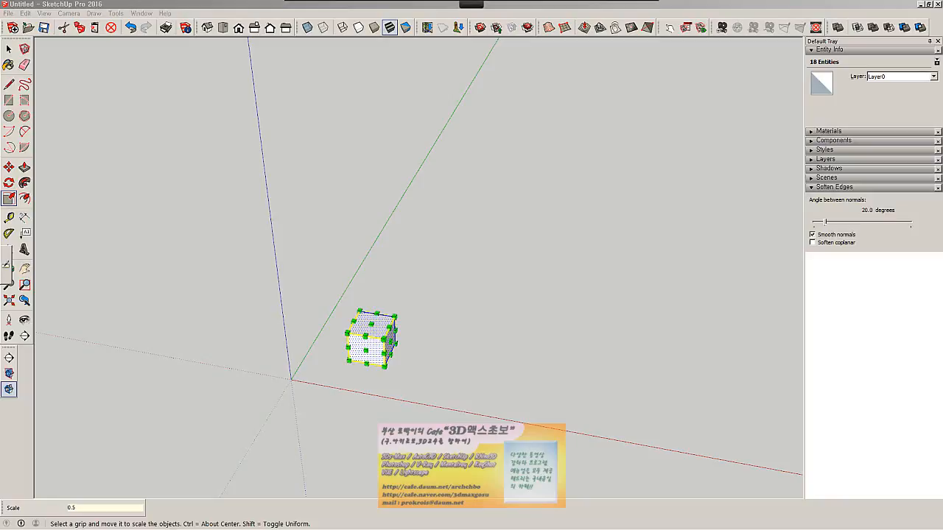
- Stretch the small box non-uniformly with Scale into a thin, upright panel
drag(376, 314, 489, 356)
click(483, 348)
scroll(393, 322, down, 3)
middle_drag(445, 332, 386, 317)
scroll(412, 317, down, 2)
- Select and delete the entire panel
key(space)
click(61, 227)
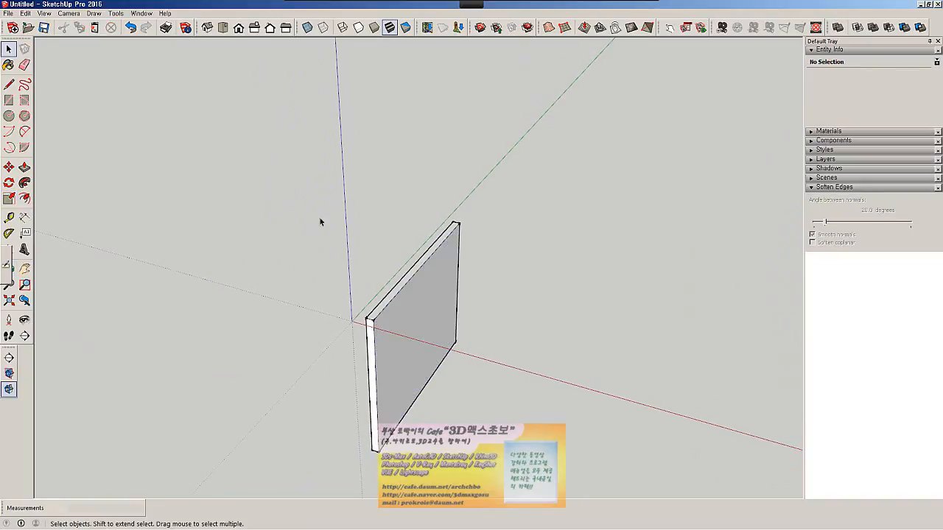
drag(287, 176, 642, 482)
key(Delete)
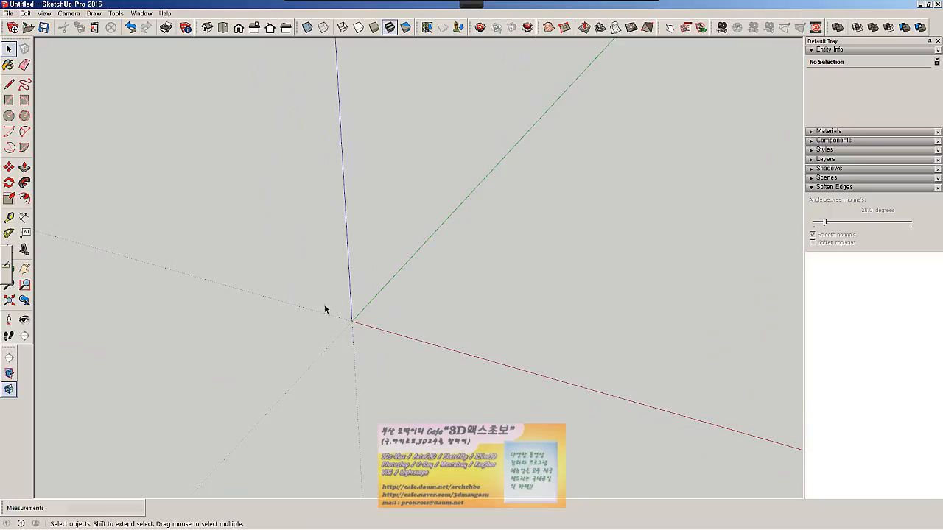
- Draw a new rectangle on the ground plane beside the origin, between the red and green axes
click(8, 100)
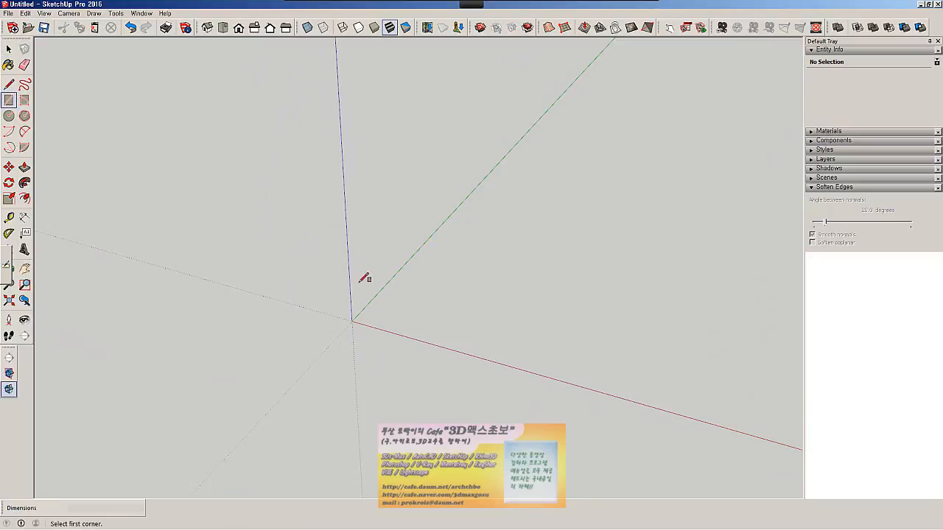
click(383, 312)
click(541, 273)
middle_drag(516, 277, 483, 341)
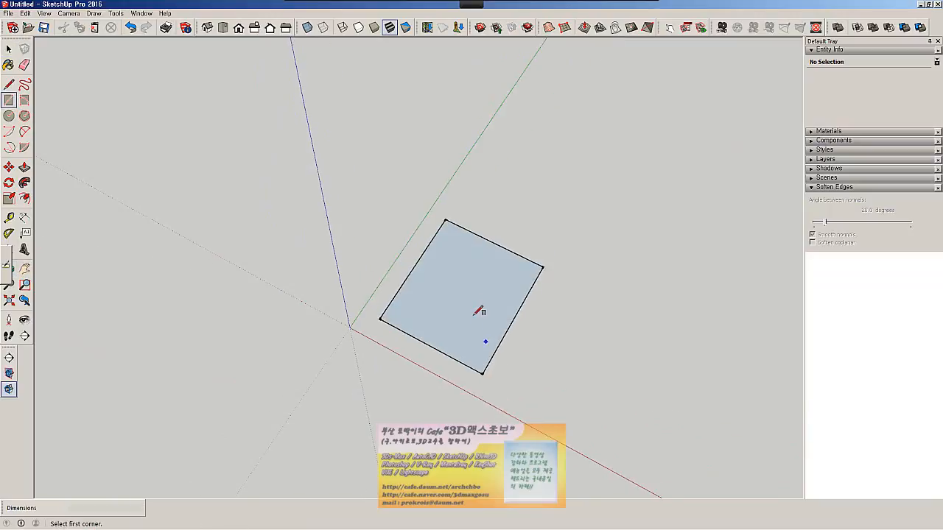
- Offset the rectangle's edges inward to form a narrow border around its central face
scroll(478, 309, up, 3)
scroll(500, 310, up, 2)
click(24, 198)
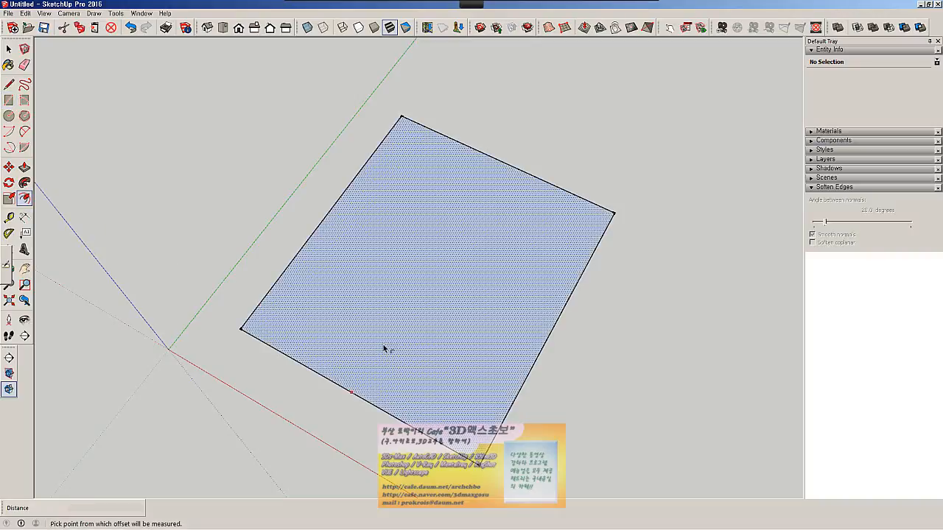
click(263, 329)
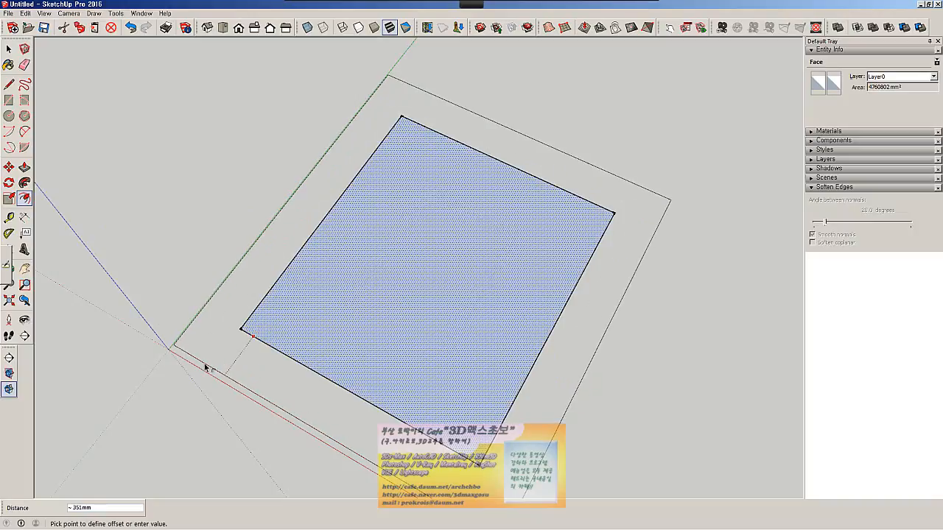
click(300, 324)
text(1000)
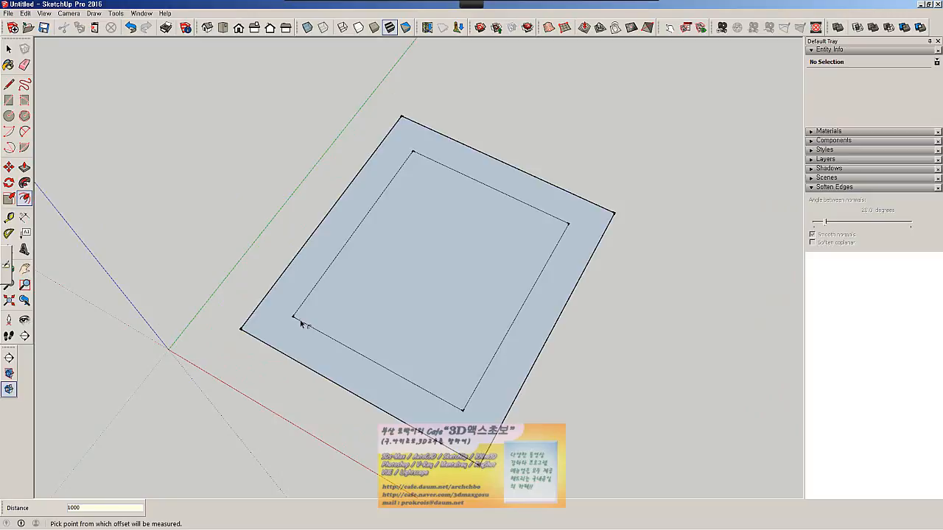
key(Return)
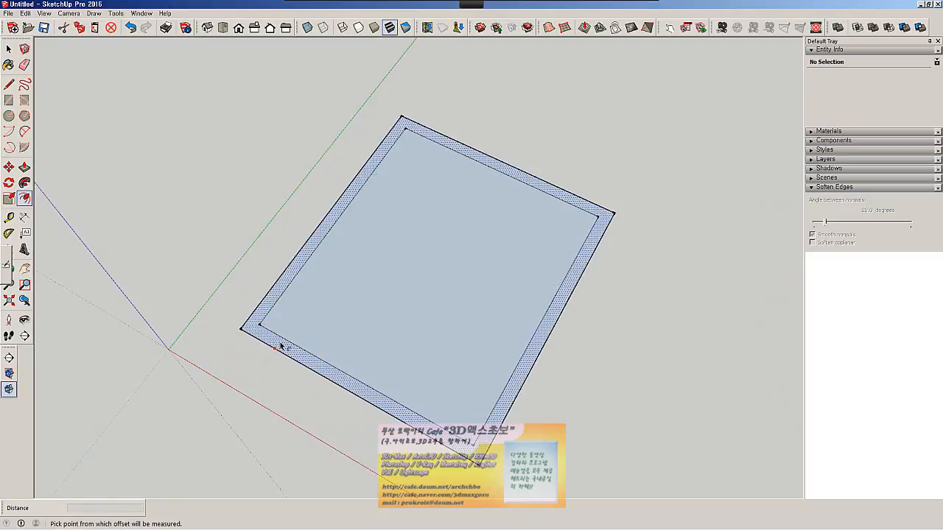
- Offset the rectangle's outline outward to add a wider border around it
click(280, 346)
click(253, 358)
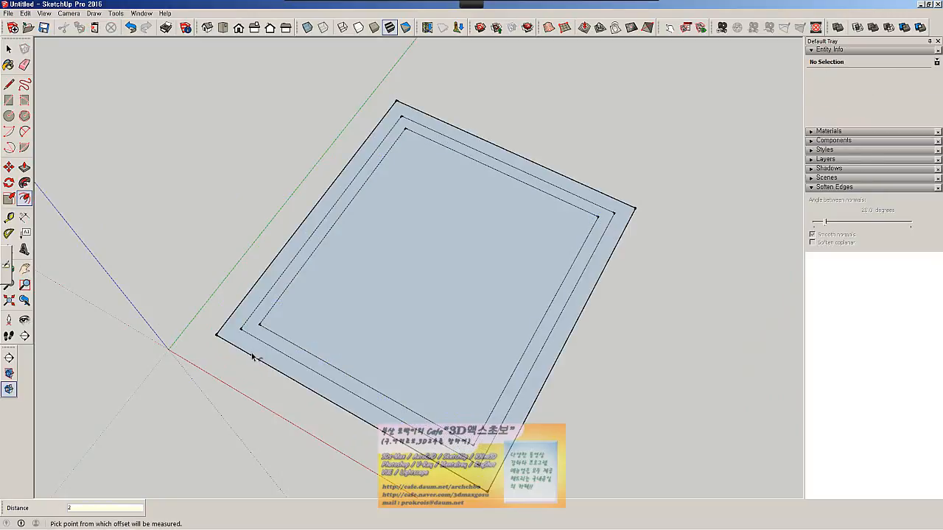
click(255, 357)
click(256, 383)
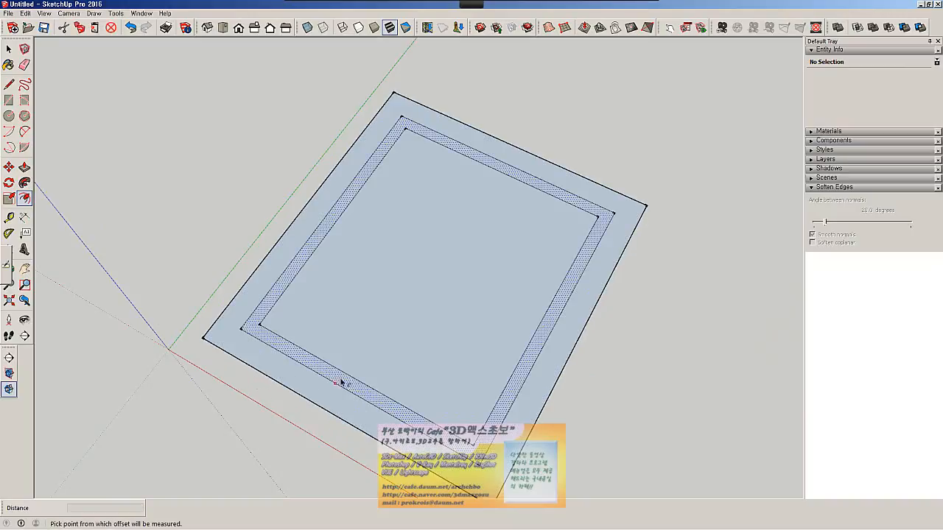
scroll(344, 385, down, 2)
- Select the central face and offset its outline outward by 500 mm to add an outermost border
key(space)
click(334, 355)
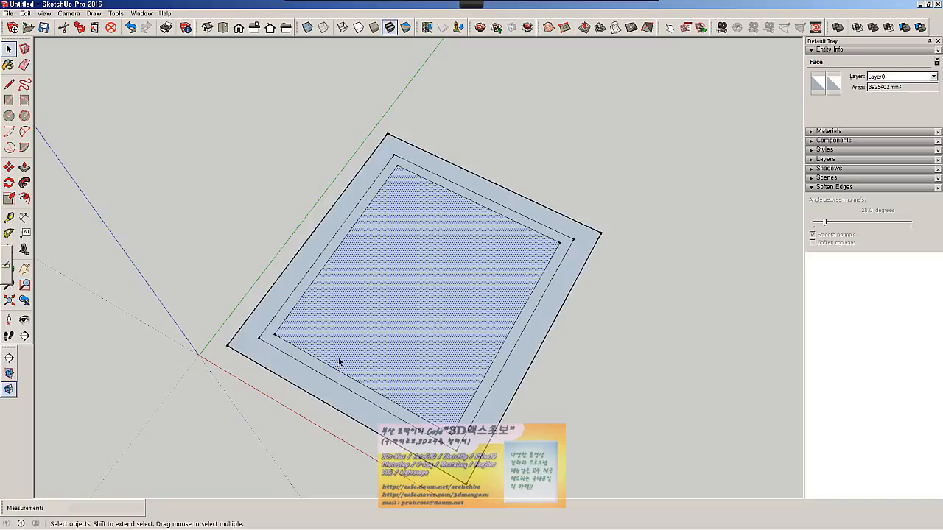
key(s)
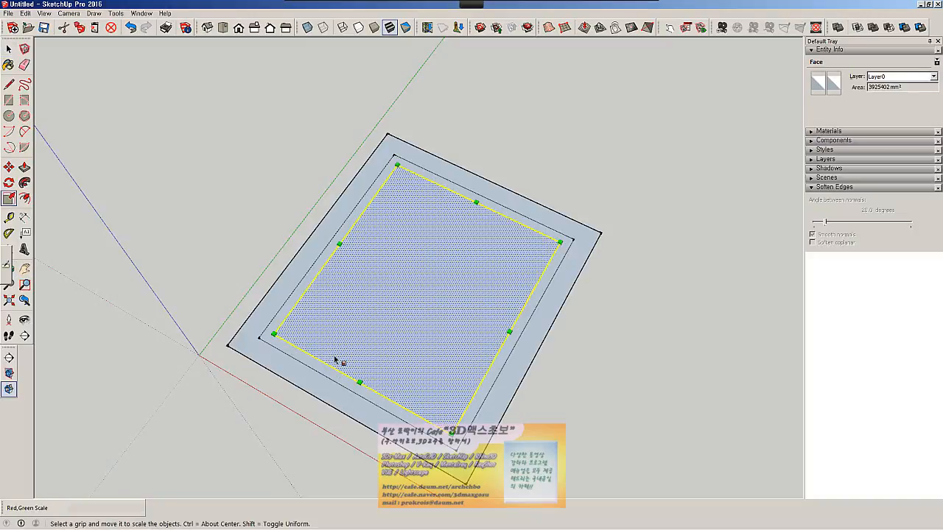
key(f)
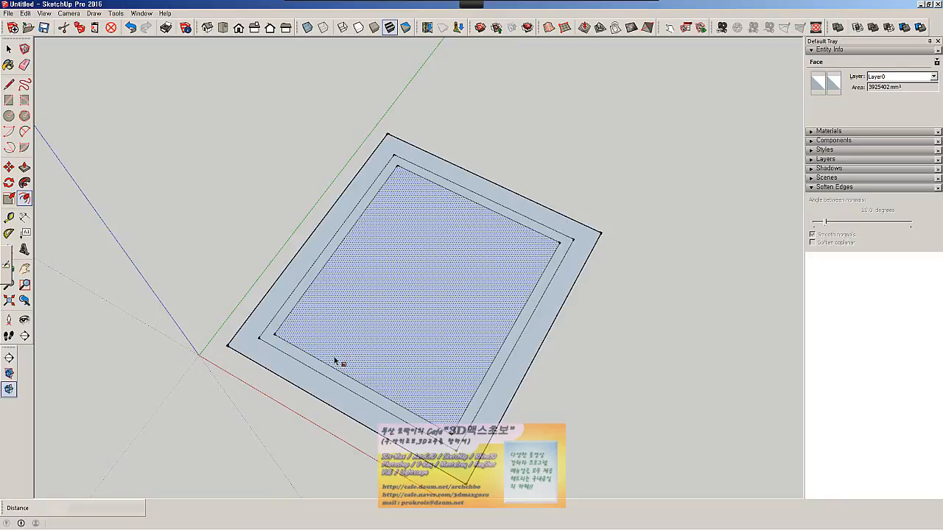
click(298, 336)
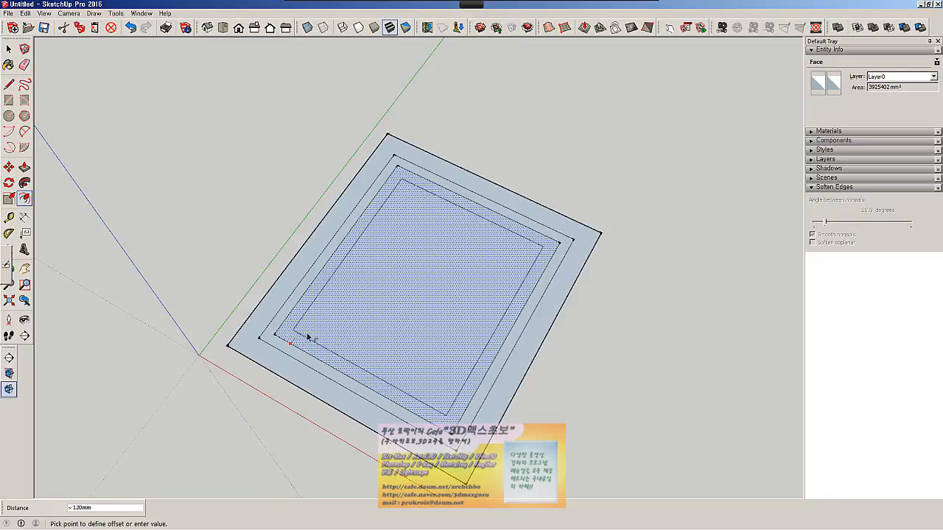
click(352, 318)
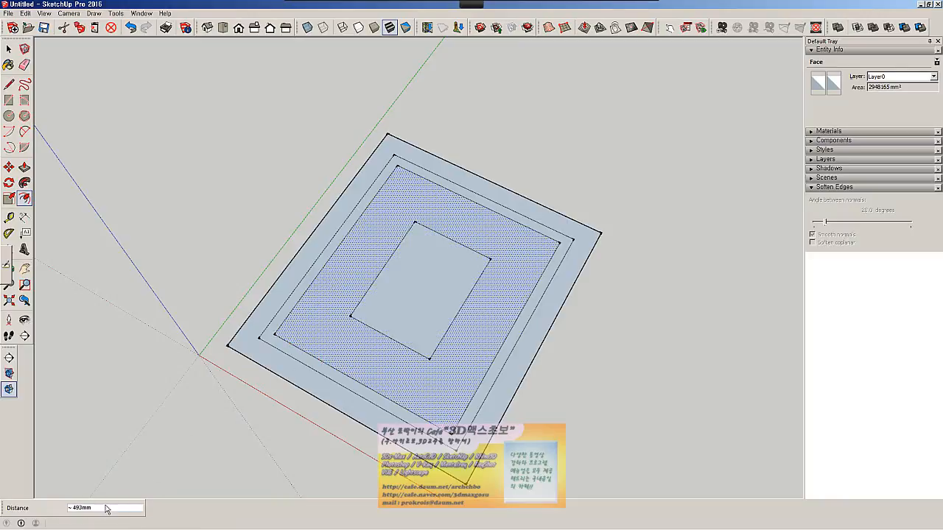
text(500)
key(Return)
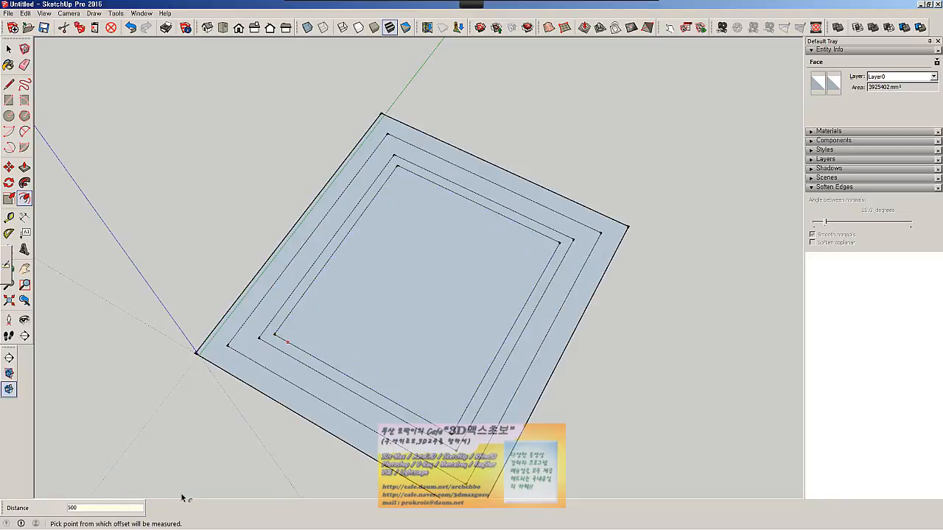
- Select the central face and raise it about 468 mm with Push/Pull
mouse_move(399, 294)
middle_down()
mouse_move(405, 246)
mouse_move(354, 272)
mouse_move(355, 281)
middle_up()
scroll(356, 295, down, 2)
middle_drag(358, 319, 373, 346)
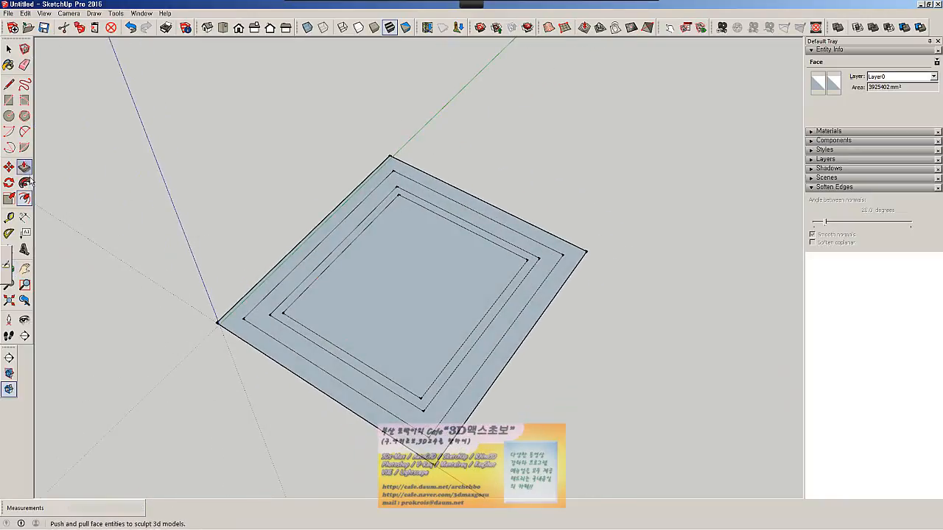
key(space)
click(358, 328)
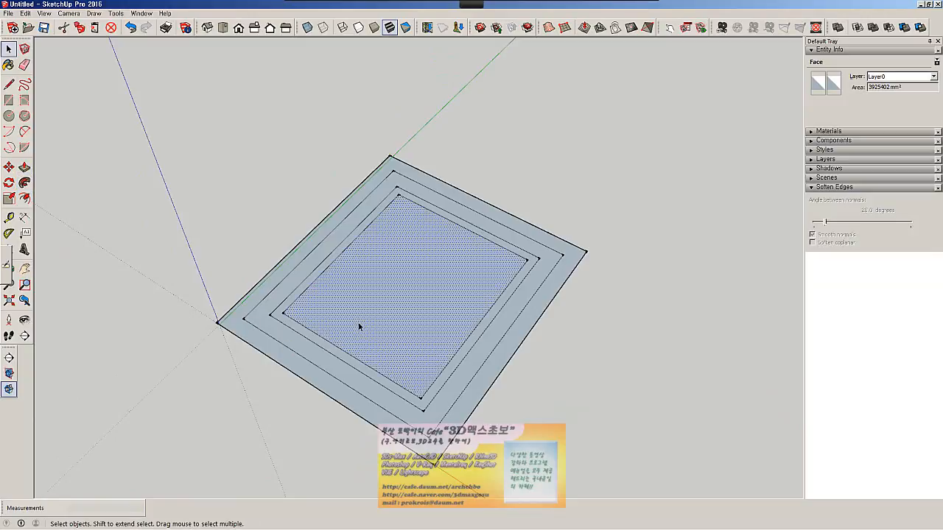
key(p)
drag(361, 326, 362, 301)
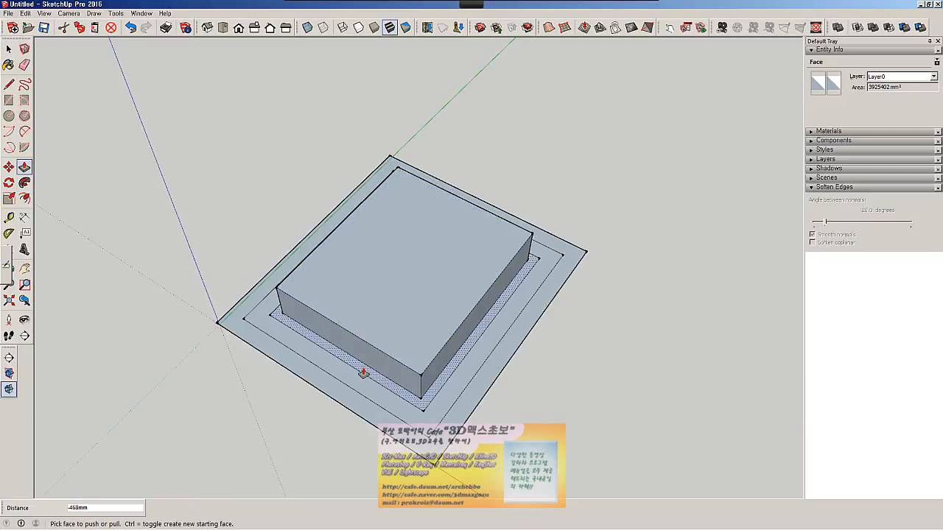
- Extrude the border rings around the central block to different heights with Push/Pull
drag(361, 373, 416, 328)
drag(392, 425, 428, 340)
middle_drag(398, 418, 453, 206)
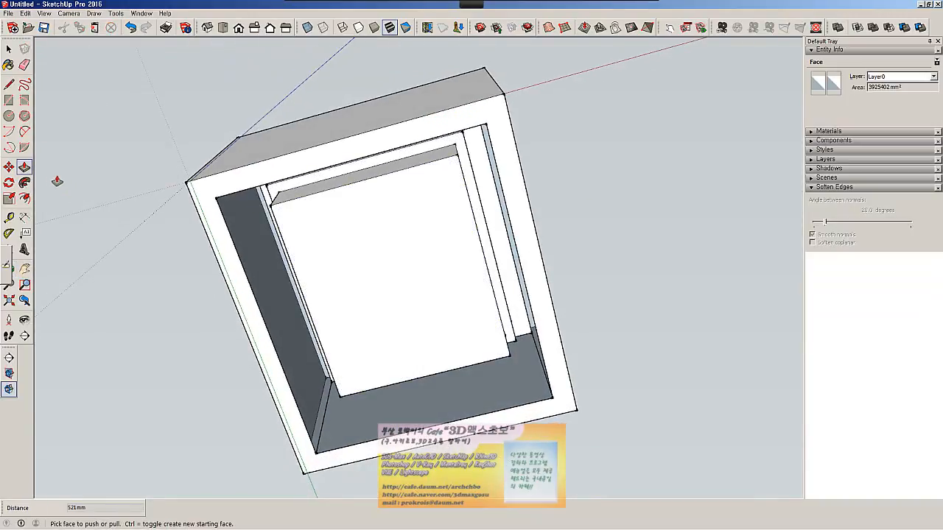
- Select the whole nested-ring box model and delete it to empty the scene
click(25, 183)
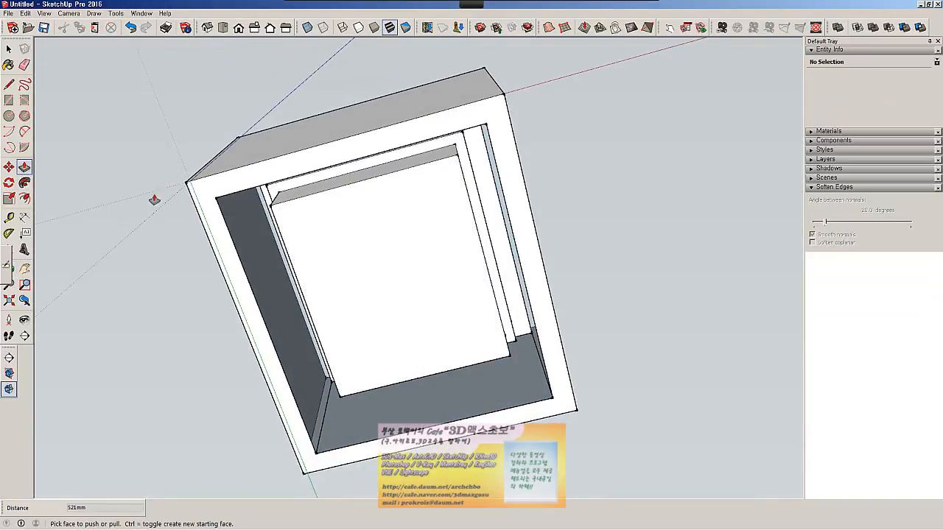
click(211, 194)
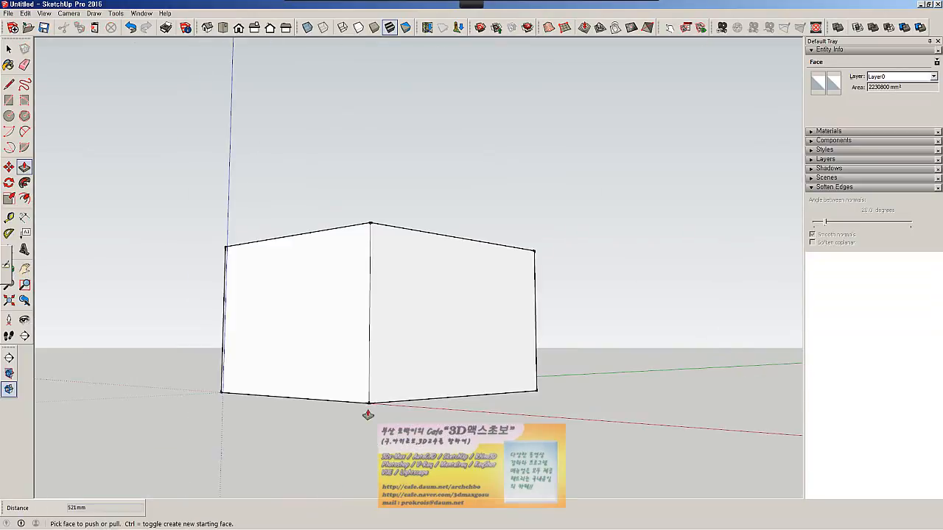
scroll(430, 300, down, 4)
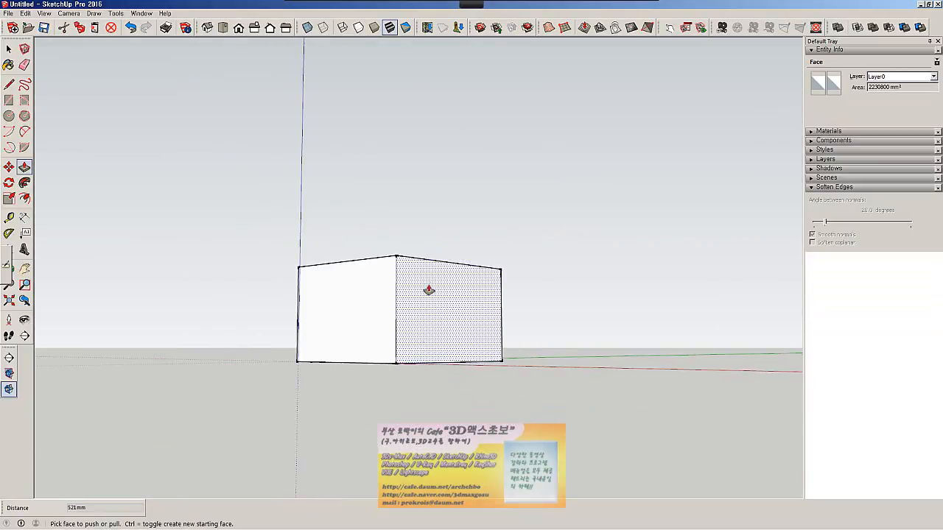
middle_drag(430, 290, 502, 450)
key(space)
drag(243, 182, 588, 465)
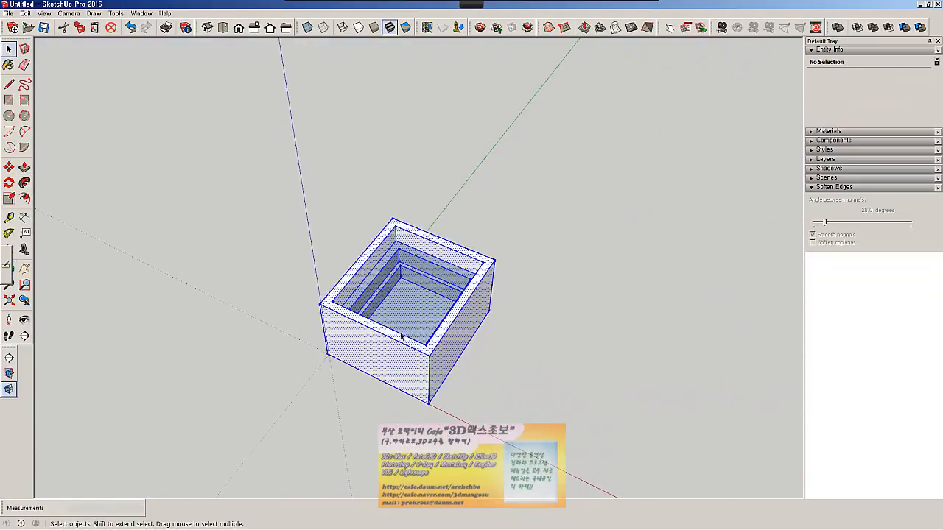
key(Delete)
- Draw a ground-plane rectangle about 2.7 by 3.2 m beside the origin
click(9, 101)
click(369, 341)
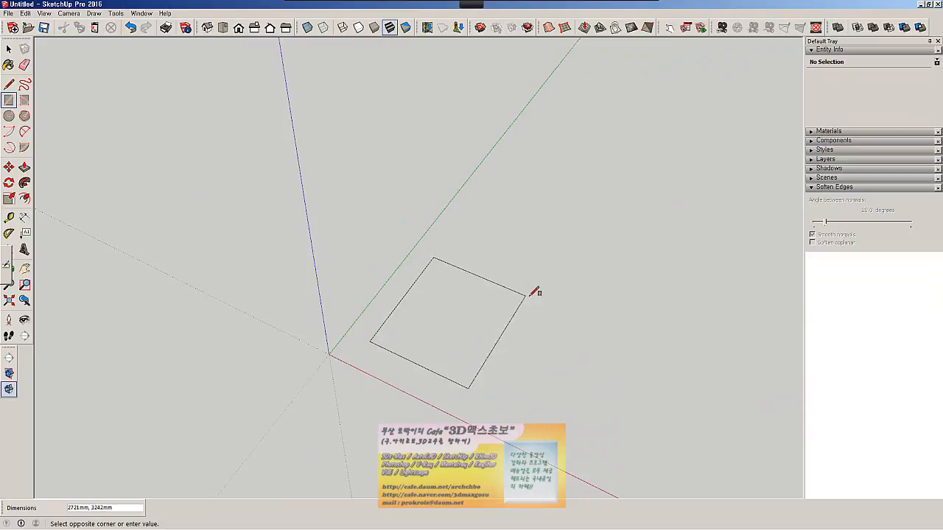
click(528, 296)
- Raise the rectangle about 2414 mm with Push/Pull, and undo the extrusion
key(p)
drag(413, 331, 420, 214)
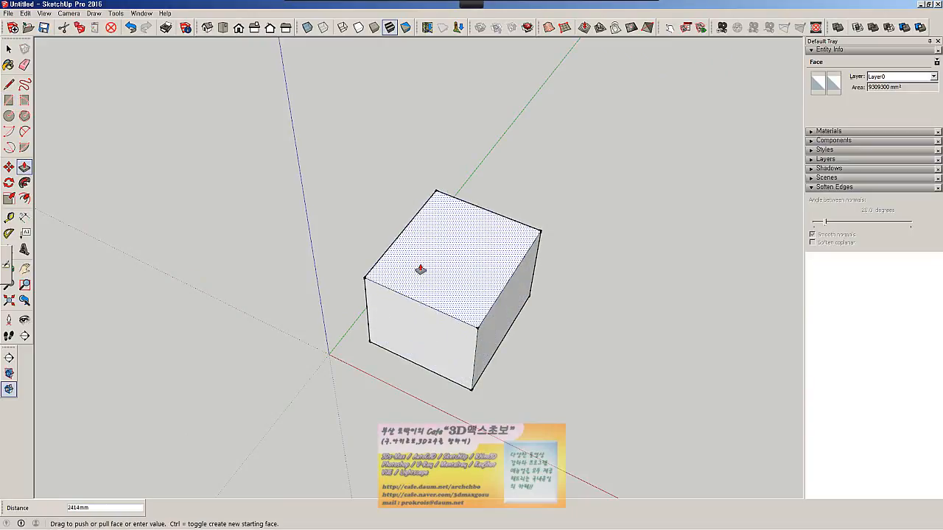
middle_drag(420, 214, 513, 417)
middle_drag(506, 325, 499, 387)
key(space)
key(ctrl+z)
click(71, 273)
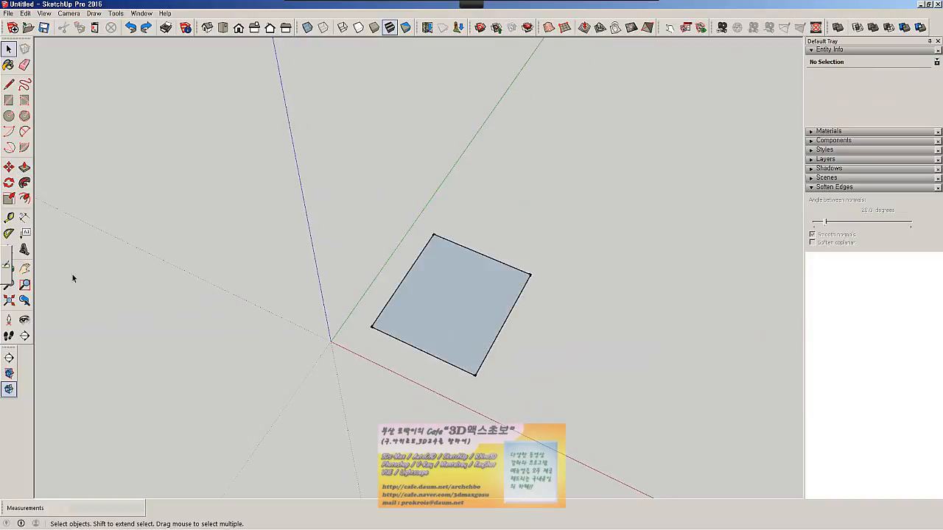
- Offset the rectangle's outline inward to create a smaller rectangle inside it
click(24, 198)
click(379, 335)
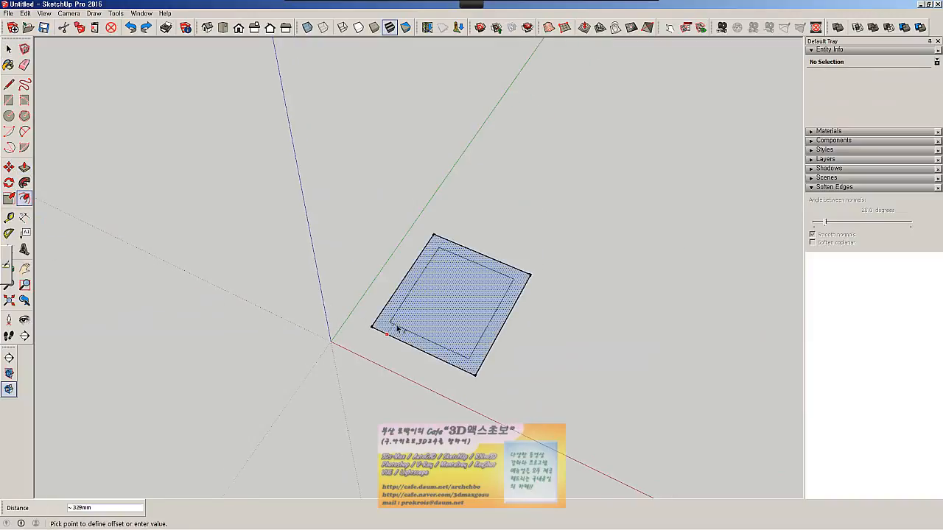
click(412, 320)
- Push the inner rectangle down about 1426 mm with Push/Pull, and undo the extrusion
click(24, 168)
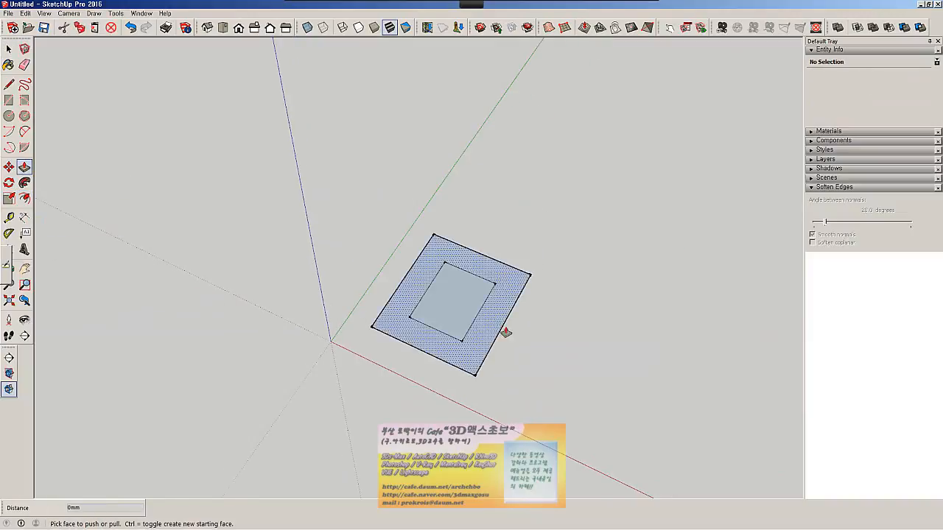
click(448, 316)
click(459, 339)
middle_drag(460, 338, 451, 269)
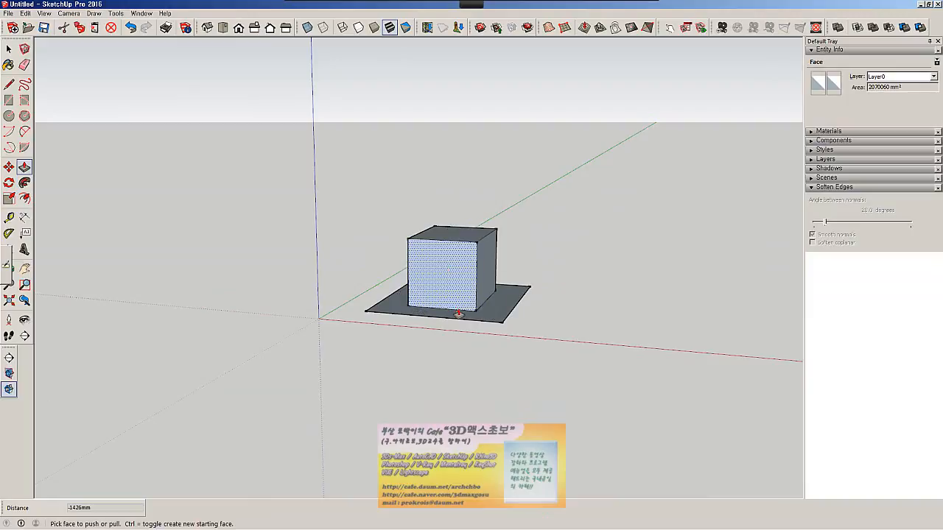
key(ctrl+z)
- Raise the inner rectangle into a block with Push/Pull, leaving the surrounding border flat
middle_drag(502, 319, 455, 374)
drag(464, 313, 471, 196)
middle_drag(471, 196, 450, 370)
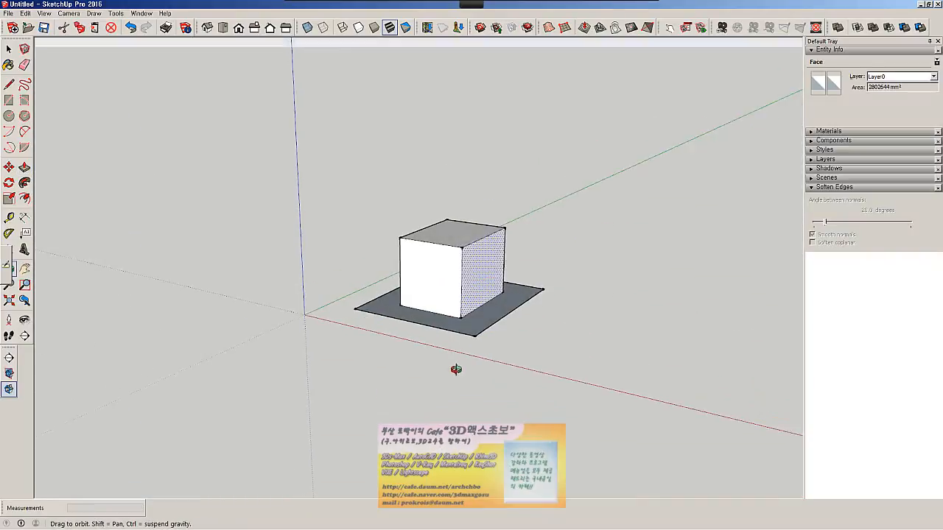
- Select the block together with its flat border and delete them
key(space)
drag(294, 145, 598, 404)
key(Delete)
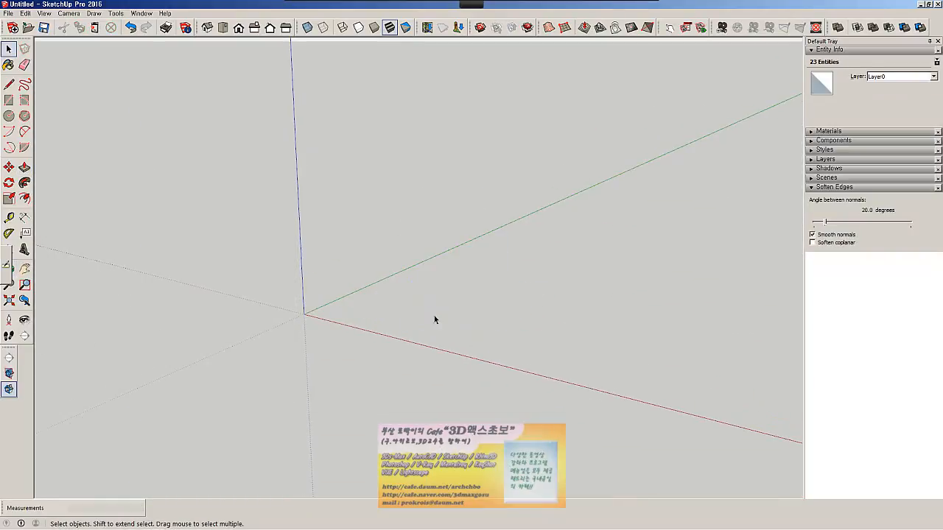
- Handwrite a Follow Me heading and a short Korean note over the empty scene with the annotation pen
middle_drag(434, 260, 305, 290)
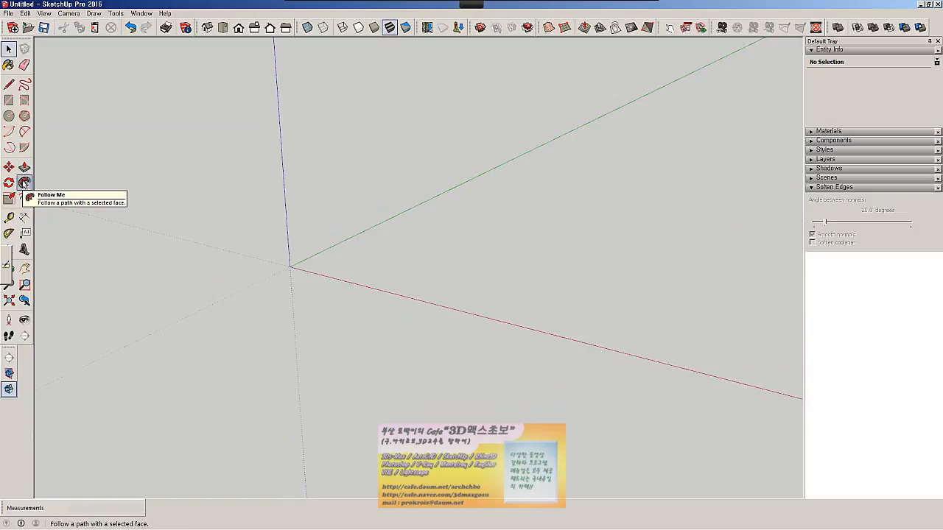
mouse_move(324, 5)
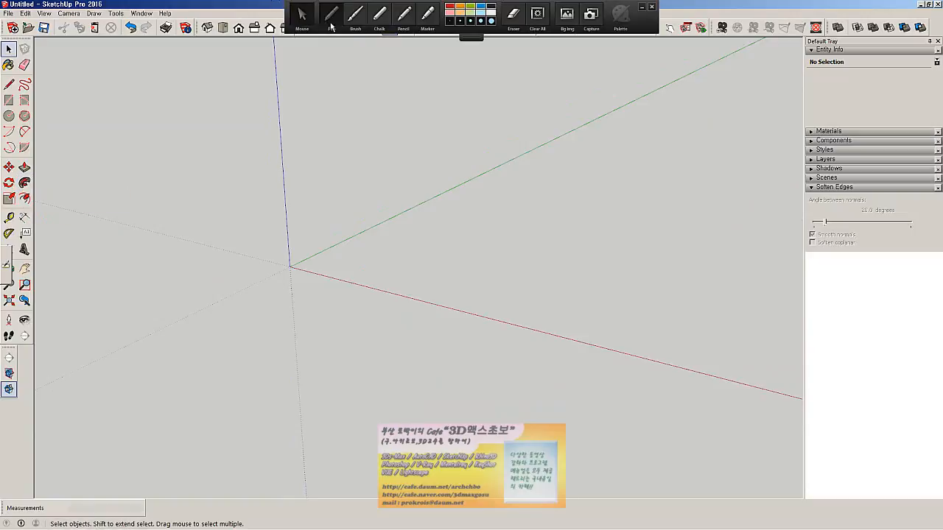
click(332, 27)
drag(257, 74, 258, 112)
mouse_move(260, 75)
mouse_down()
mouse_move(275, 70)
mouse_move(269, 90)
mouse_up()
drag(279, 89, 285, 96)
drag(299, 72, 295, 98)
drag(317, 51, 318, 97)
mouse_move(343, 84)
mouse_down()
mouse_move(378, 88)
mouse_move(495, 70)
mouse_move(518, 92)
mouse_up()
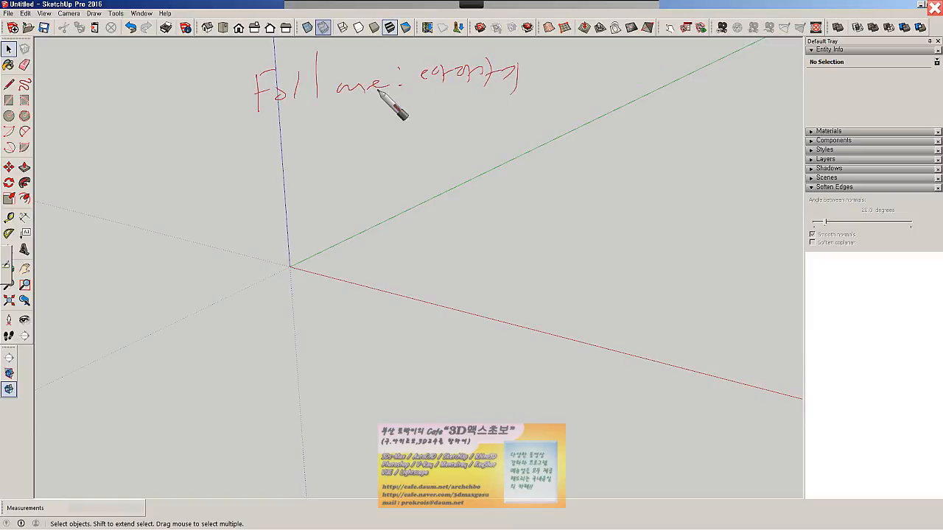
- Handwrite "Max: Loft, Bevel Profile" and "Rhino: 1-Rail, 2-Rail, Loft", bracket the Rhino list and link it to the heading with an arrow
mouse_move(265, 162)
mouse_down()
mouse_move(288, 143)
mouse_move(330, 159)
mouse_move(350, 140)
mouse_move(397, 151)
mouse_move(409, 141)
mouse_move(450, 161)
mouse_move(554, 132)
mouse_move(664, 134)
mouse_up()
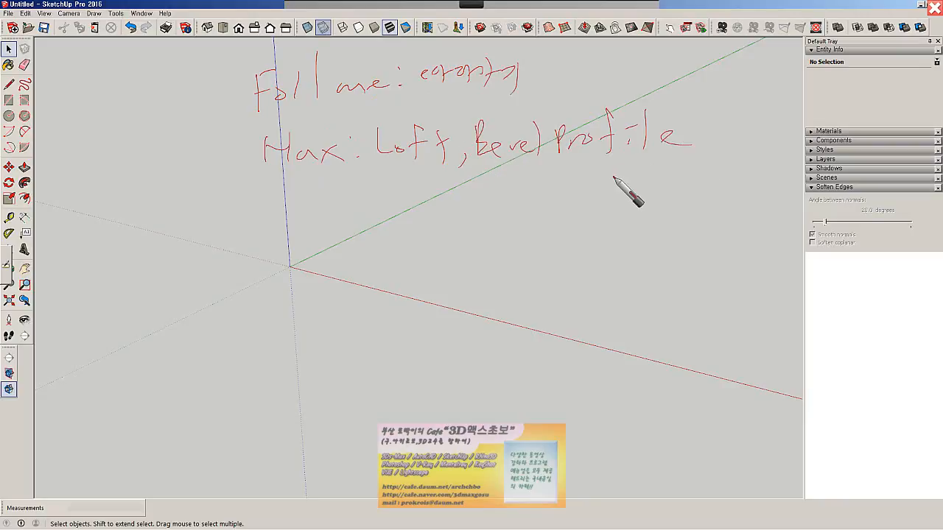
mouse_move(271, 194)
mouse_down()
mouse_move(286, 220)
mouse_move(420, 212)
mouse_up()
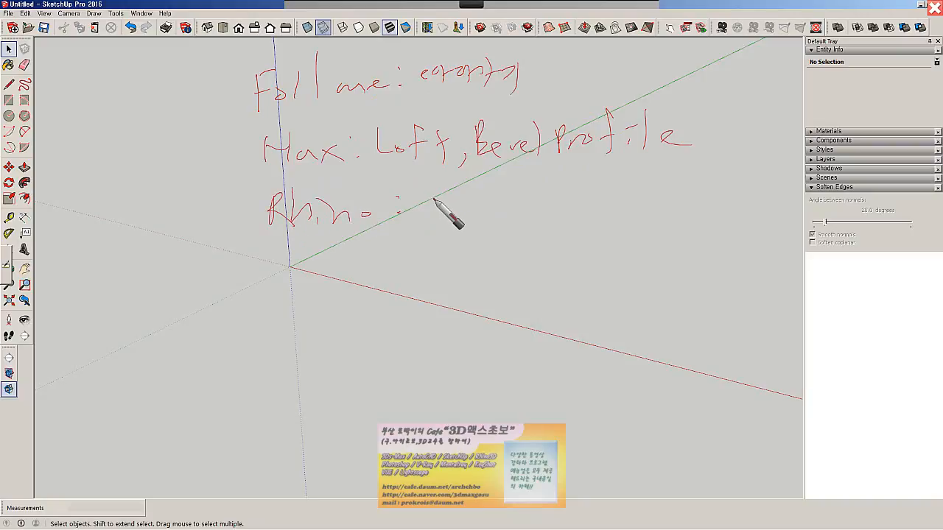
mouse_move(435, 201)
mouse_down()
mouse_move(438, 190)
mouse_move(483, 212)
mouse_move(553, 180)
mouse_move(437, 238)
mouse_move(492, 252)
mouse_move(567, 241)
mouse_move(487, 291)
mouse_move(548, 315)
mouse_move(626, 233)
mouse_move(634, 267)
mouse_up()
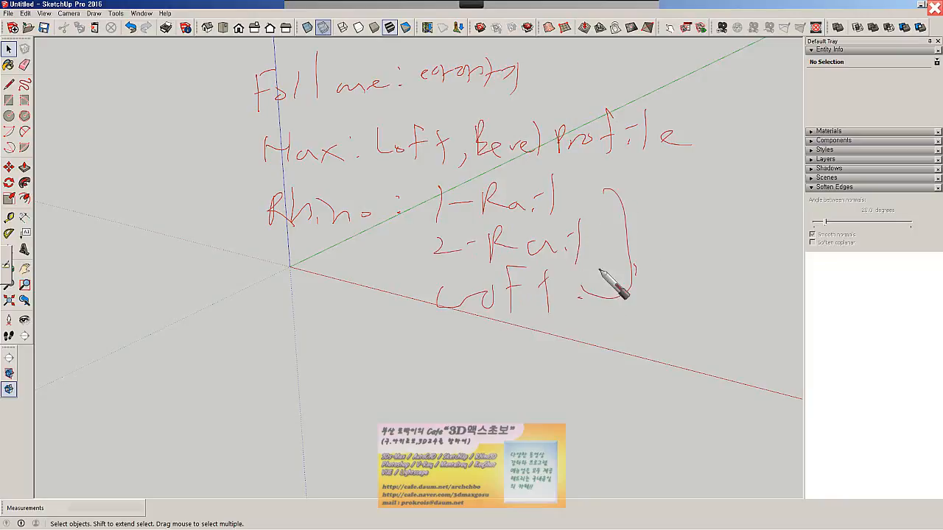
mouse_move(267, 216)
mouse_down()
mouse_move(200, 133)
mouse_move(203, 144)
mouse_up()
drag(147, 181, 145, 182)
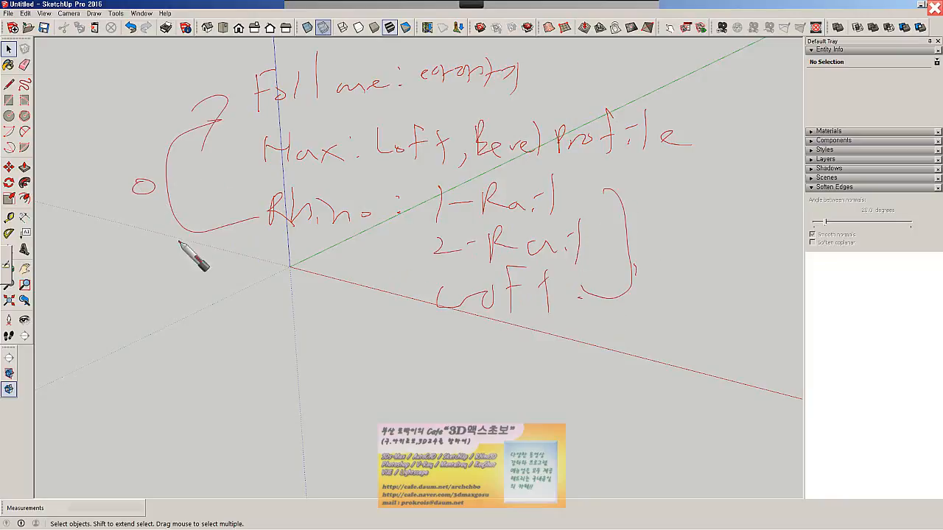
- Handwrite "Cad: Loft" beneath the Rhino notes and draw a long arrow from it up to the heading
mouse_move(294, 313)
mouse_down()
mouse_move(288, 351)
mouse_move(339, 352)
mouse_move(340, 331)
mouse_up()
drag(339, 345, 340, 346)
mouse_move(398, 328)
mouse_down()
mouse_move(412, 352)
mouse_move(458, 349)
mouse_up()
drag(501, 320, 507, 335)
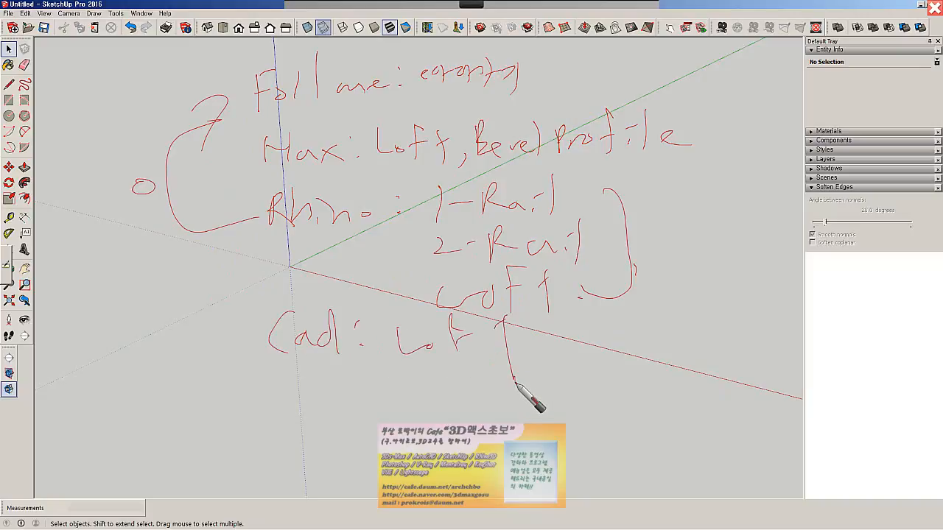
drag(514, 382, 492, 382)
mouse_move(264, 338)
mouse_down()
mouse_move(205, 123)
mouse_move(224, 111)
mouse_up()
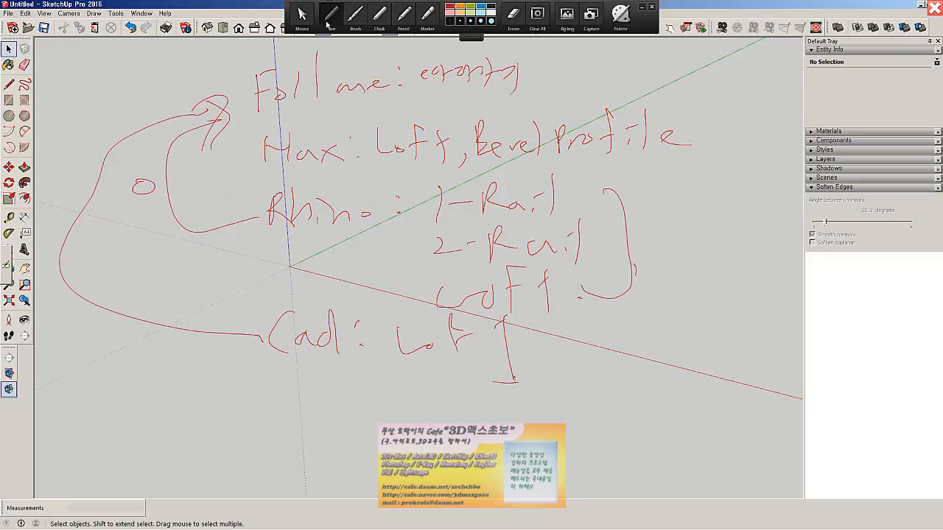
- Clear the handwritten notes and write a new "Follow me:" heading in red pen
click(302, 20)
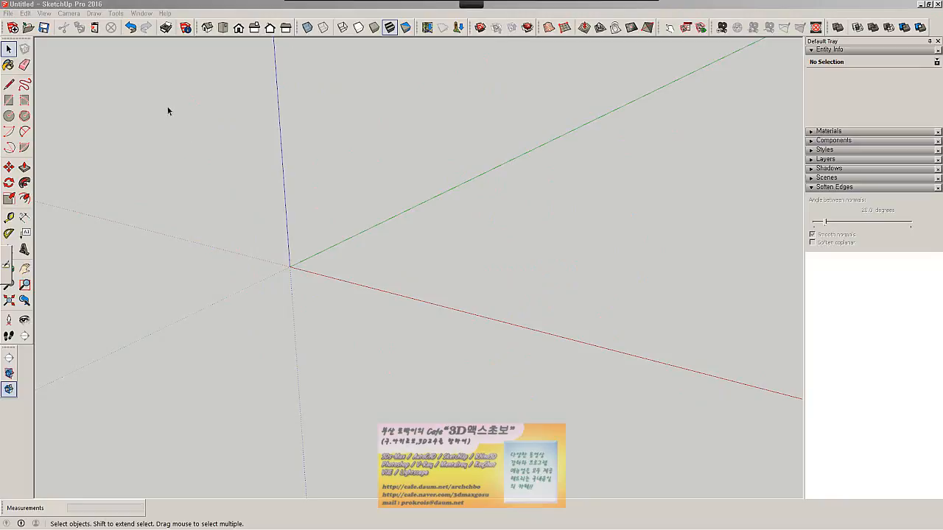
click(307, 28)
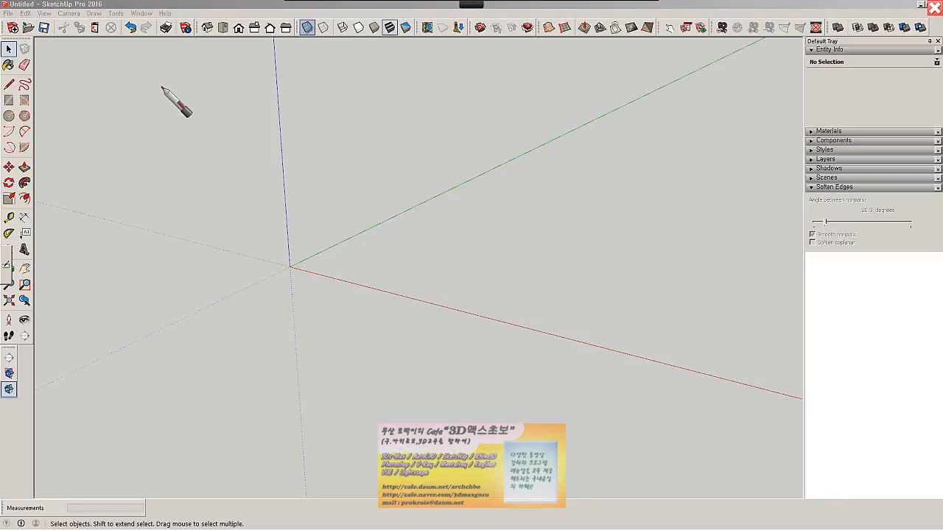
mouse_move(185, 115)
mouse_down()
mouse_move(238, 122)
mouse_move(320, 111)
mouse_up()
click(331, 105)
click(331, 113)
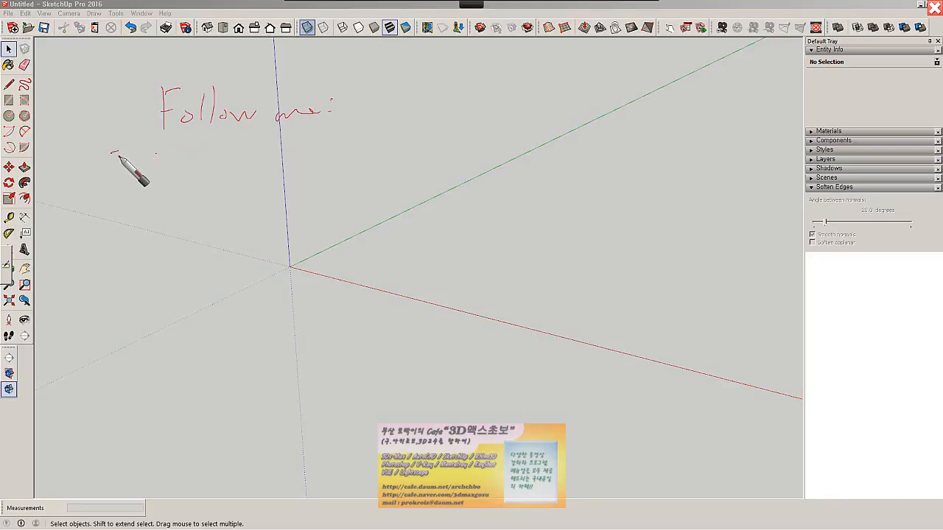
- Handwrite the two Follow Me conditions under the heading: ① path and ② shape
mouse_move(111, 151)
mouse_down()
mouse_move(130, 167)
mouse_move(190, 154)
mouse_move(189, 177)
mouse_up()
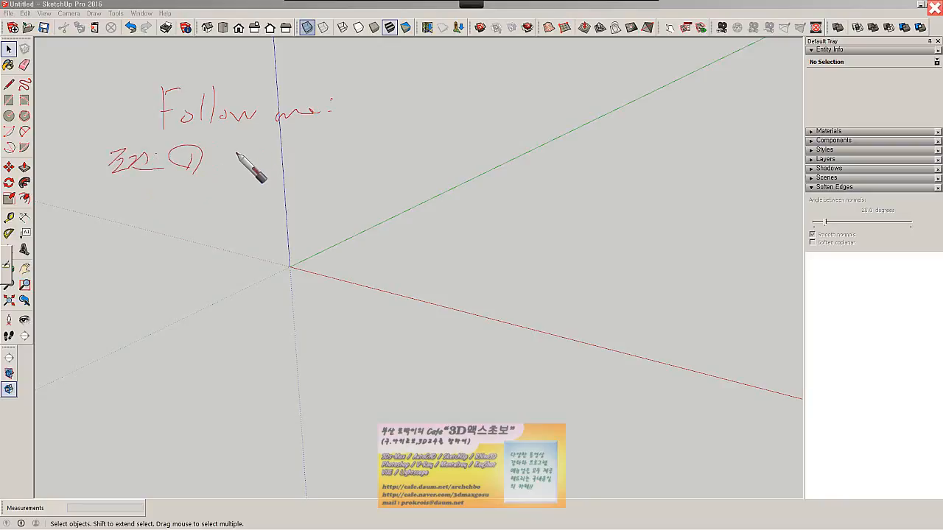
mouse_move(236, 148)
mouse_down()
mouse_move(268, 157)
mouse_move(296, 151)
mouse_move(318, 164)
mouse_move(316, 174)
mouse_up()
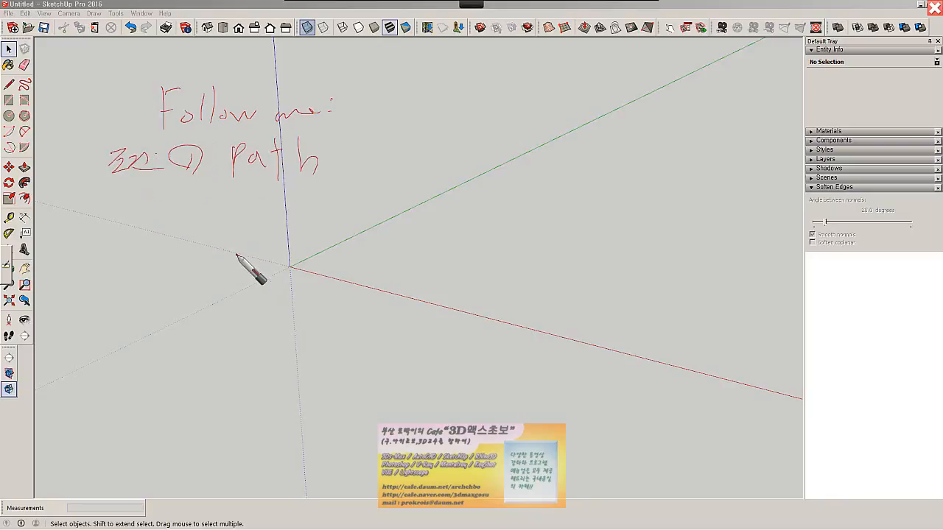
drag(176, 220, 195, 227)
drag(178, 237, 223, 236)
mouse_move(237, 199)
mouse_down()
mouse_move(245, 228)
mouse_move(329, 228)
mouse_up()
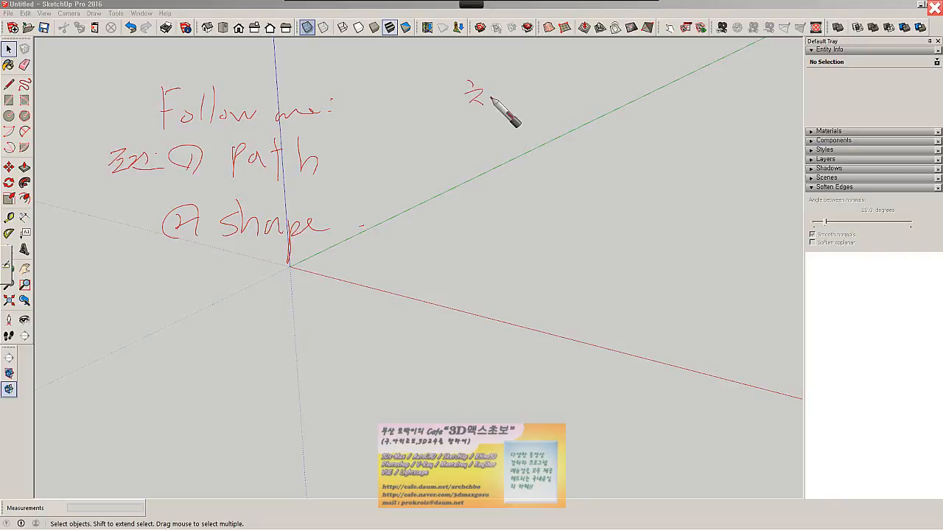
- Handwrite a Korean example label beside the heading and sketch a large rectangle beneath it with a line along its upper edge
mouse_move(490, 96)
mouse_down()
mouse_move(523, 111)
mouse_move(551, 93)
mouse_move(620, 105)
mouse_move(589, 93)
mouse_up()
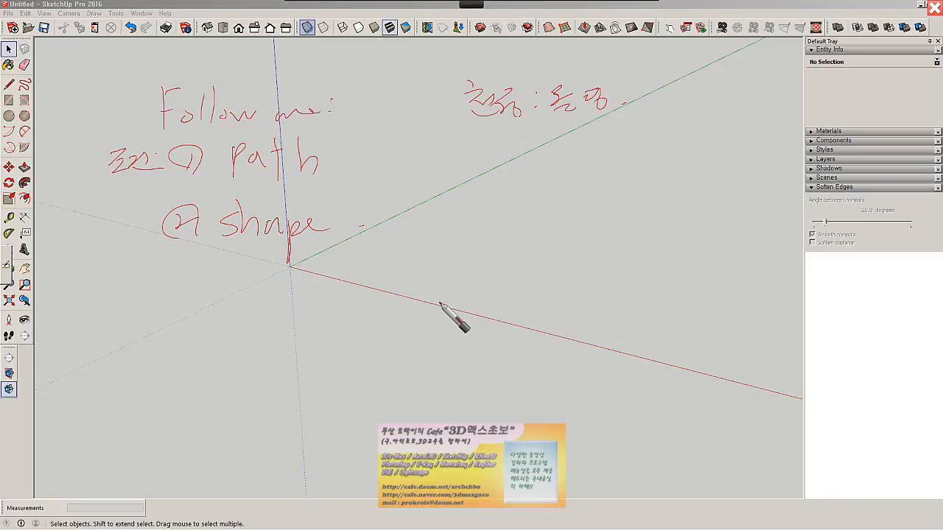
mouse_move(414, 178)
mouse_down()
mouse_move(419, 247)
mouse_move(599, 274)
mouse_up()
mouse_move(409, 160)
mouse_down()
mouse_move(439, 160)
mouse_move(592, 248)
mouse_move(593, 271)
mouse_up()
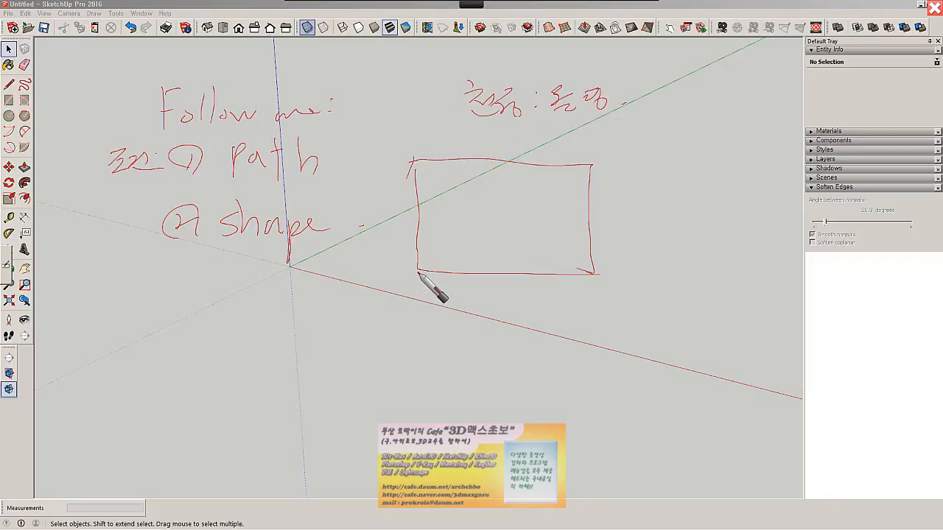
drag(425, 153, 585, 153)
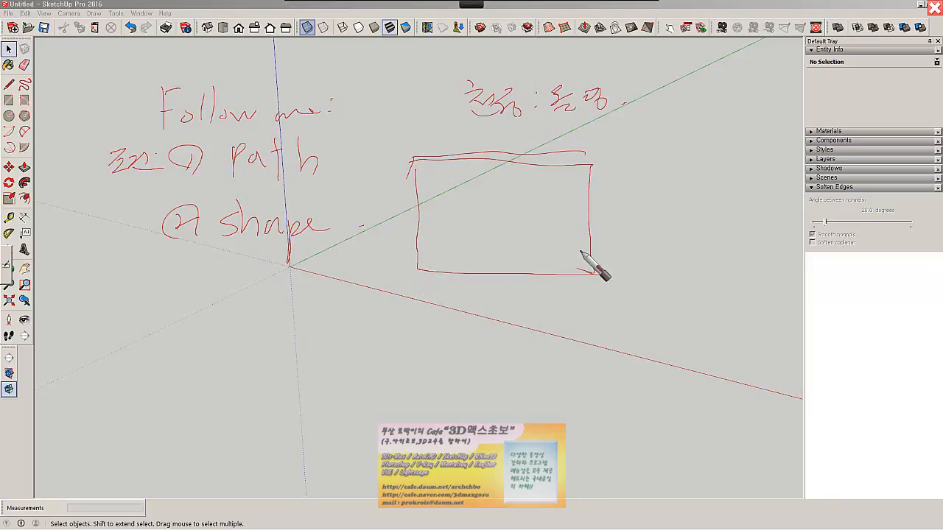
- Connect "path" to the sketched rectangle, circle the end of "shape" and link it by a curve to a circled Korean note
drag(410, 178, 322, 157)
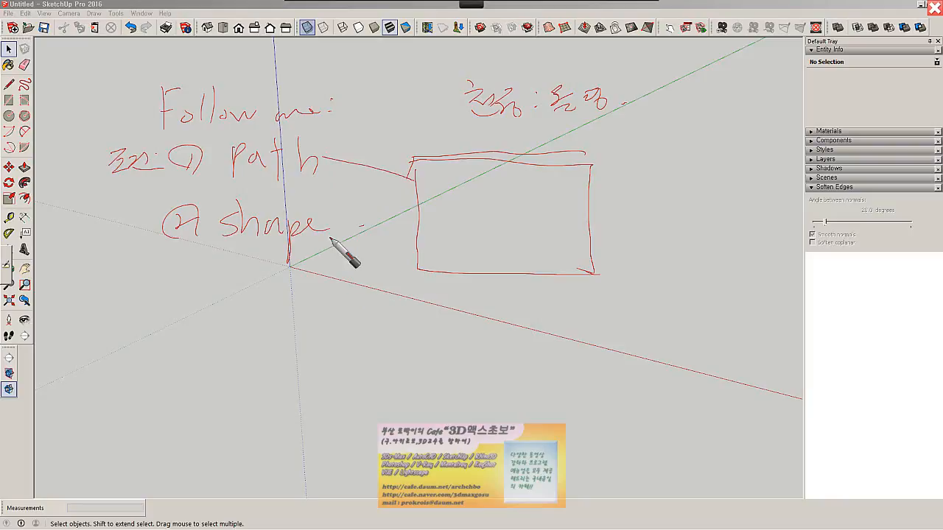
drag(287, 249, 328, 276)
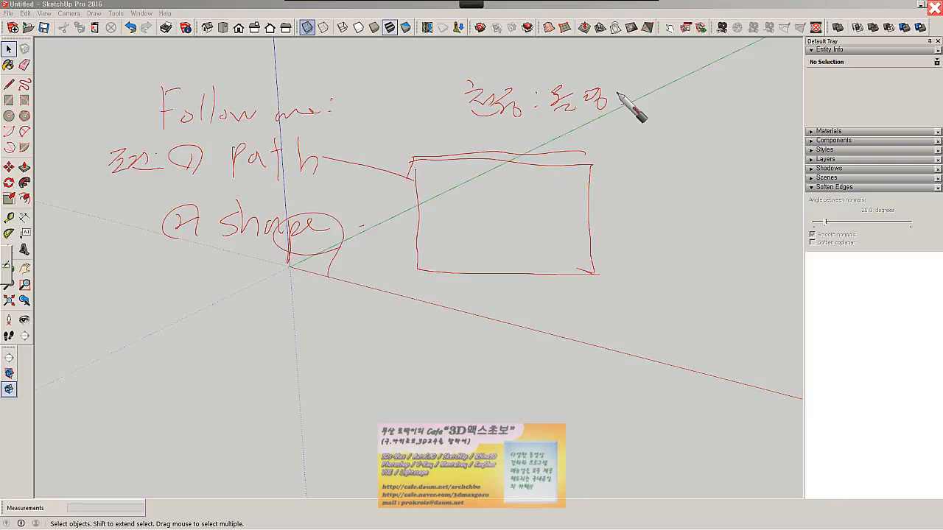
mouse_move(587, 92)
mouse_down()
mouse_move(619, 116)
mouse_move(726, 103)
mouse_move(747, 126)
mouse_move(639, 205)
mouse_move(291, 267)
mouse_up()
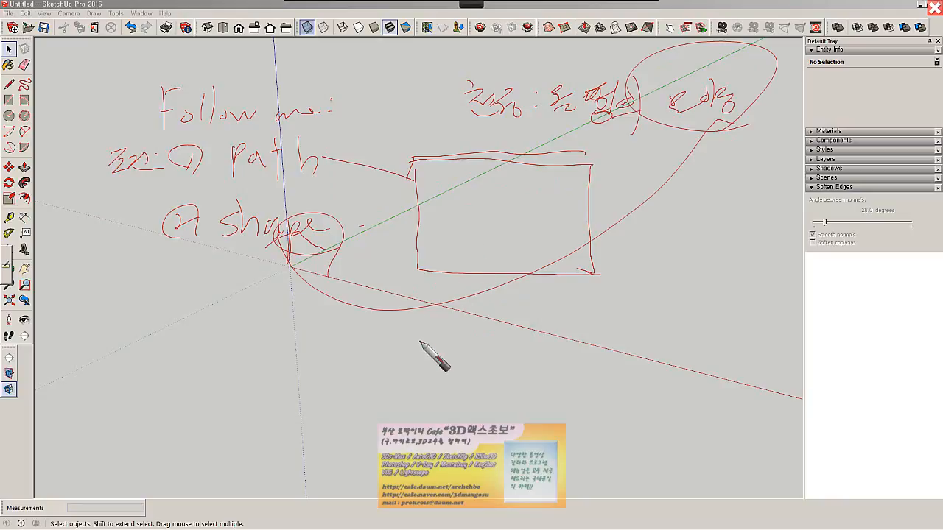
- Sketch an open corner profile and a small closed rectangle below the large rectangle with the pen
drag(434, 331, 433, 369)
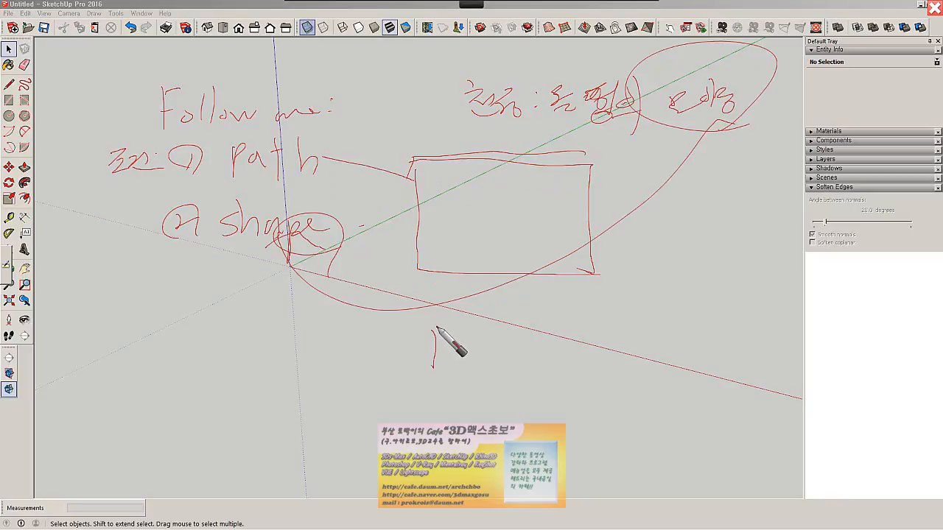
mouse_move(433, 328)
mouse_down()
mouse_move(475, 323)
mouse_move(464, 338)
mouse_move(534, 371)
mouse_up()
mouse_move(510, 332)
mouse_down()
mouse_move(533, 352)
mouse_move(533, 370)
mouse_up()
drag(520, 357, 517, 368)
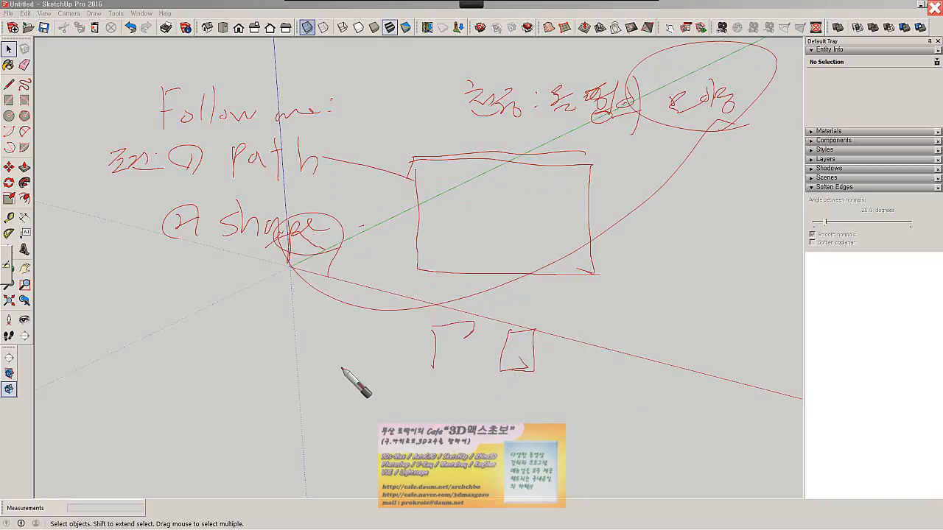
- Sketch a small curved profile and a larger stepped profile with the pen, and hatch the small closed rectangle
drag(340, 360, 340, 394)
mouse_move(340, 359)
mouse_down()
mouse_move(361, 359)
mouse_move(350, 392)
mouse_up()
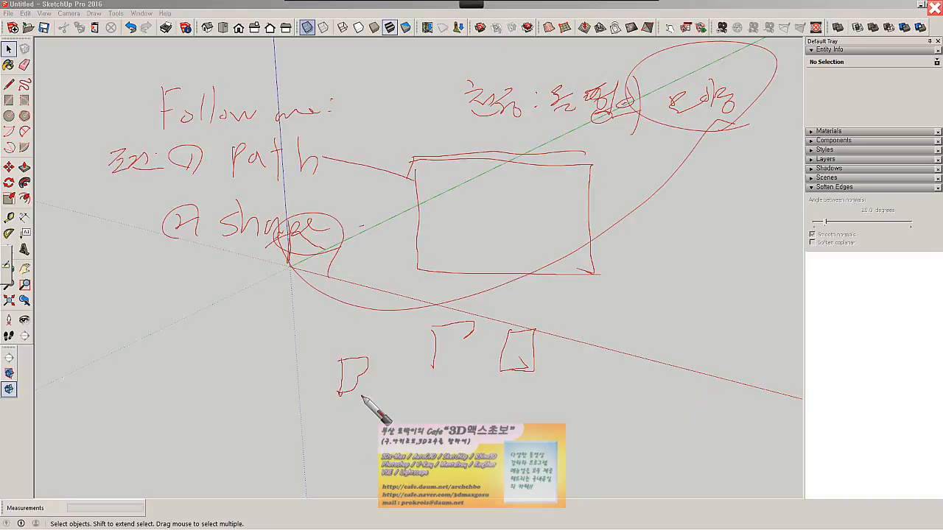
mouse_move(535, 350)
mouse_down()
mouse_move(523, 337)
mouse_move(519, 363)
mouse_move(506, 362)
mouse_up()
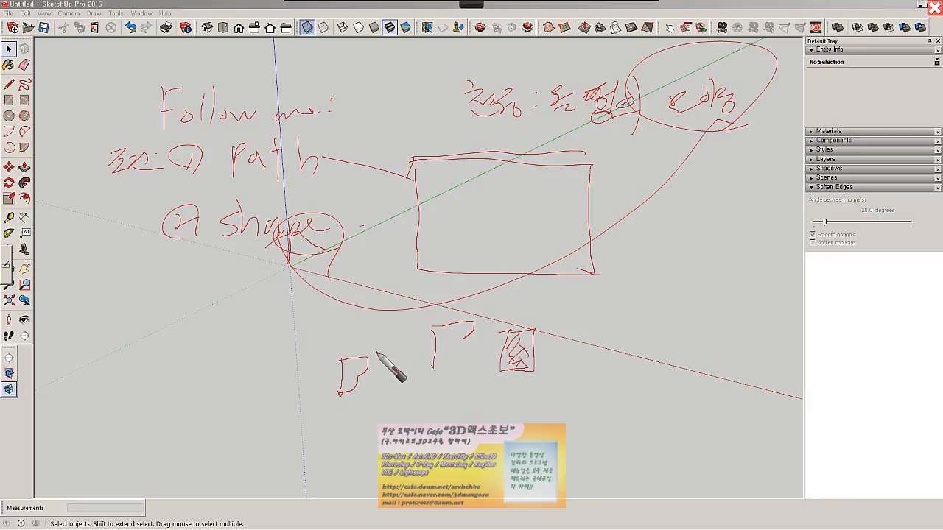
mouse_move(227, 326)
mouse_down()
mouse_move(227, 373)
mouse_move(256, 370)
mouse_up()
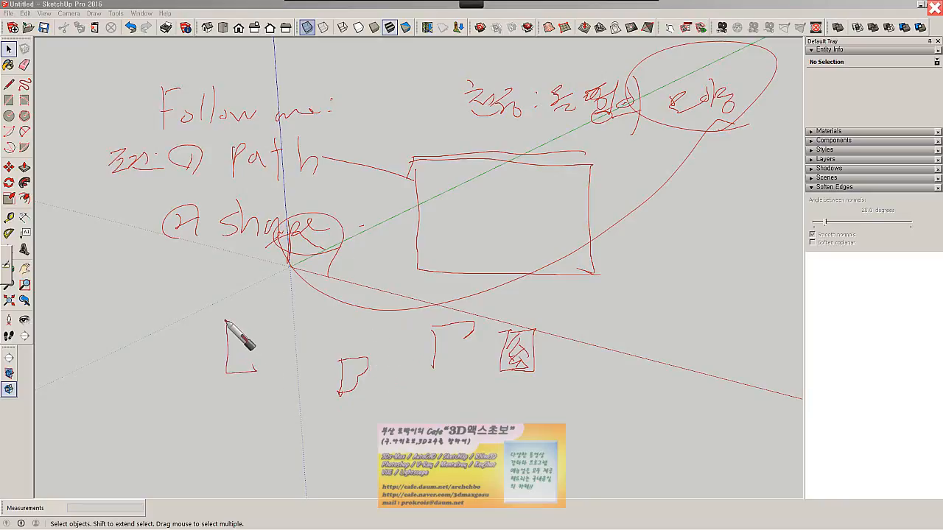
mouse_move(226, 321)
mouse_down()
mouse_move(295, 312)
mouse_move(242, 354)
mouse_move(241, 372)
mouse_move(207, 372)
mouse_up()
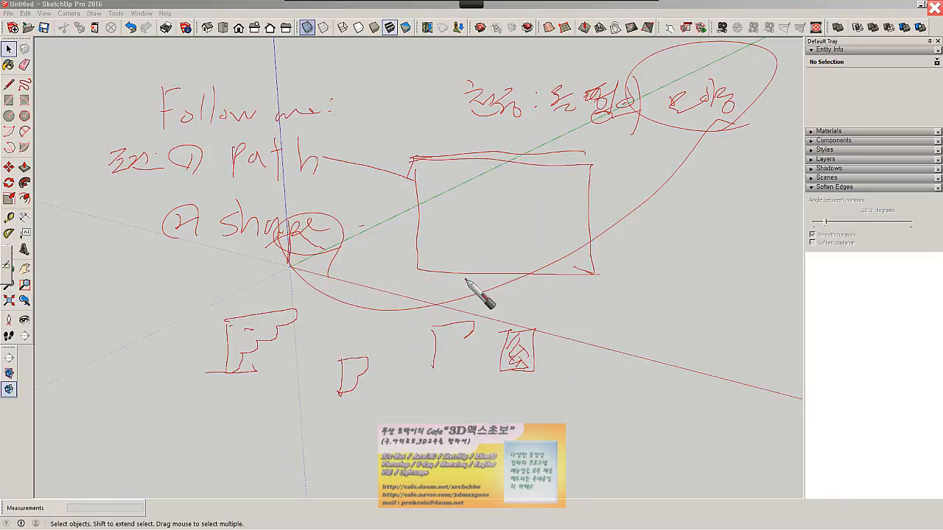
- Trace inside the large rectangle's outline and circle the stepped profile along with the words "path" and "shape"
mouse_move(404, 278)
mouse_down()
mouse_move(407, 174)
mouse_move(557, 167)
mouse_move(569, 261)
mouse_move(423, 189)
mouse_move(418, 171)
mouse_up()
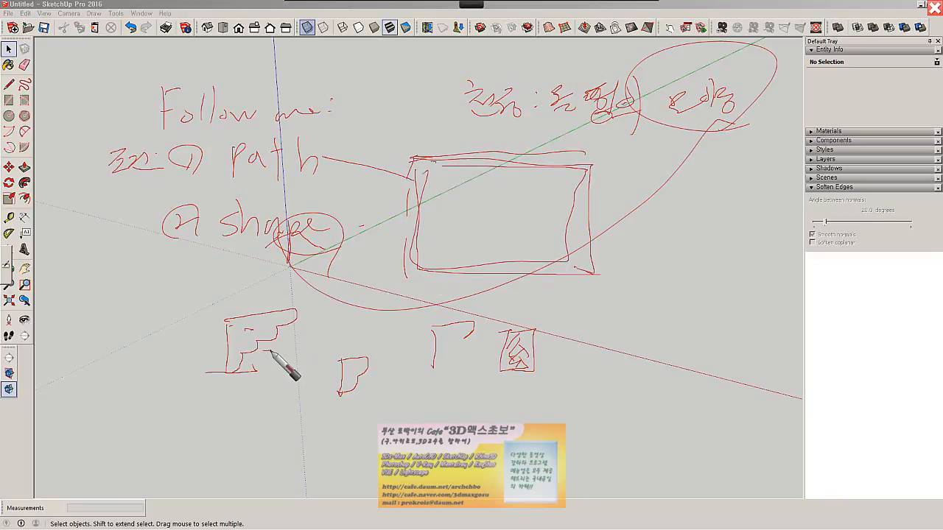
mouse_move(151, 341)
mouse_down()
mouse_move(335, 346)
mouse_move(149, 341)
mouse_move(191, 349)
mouse_up()
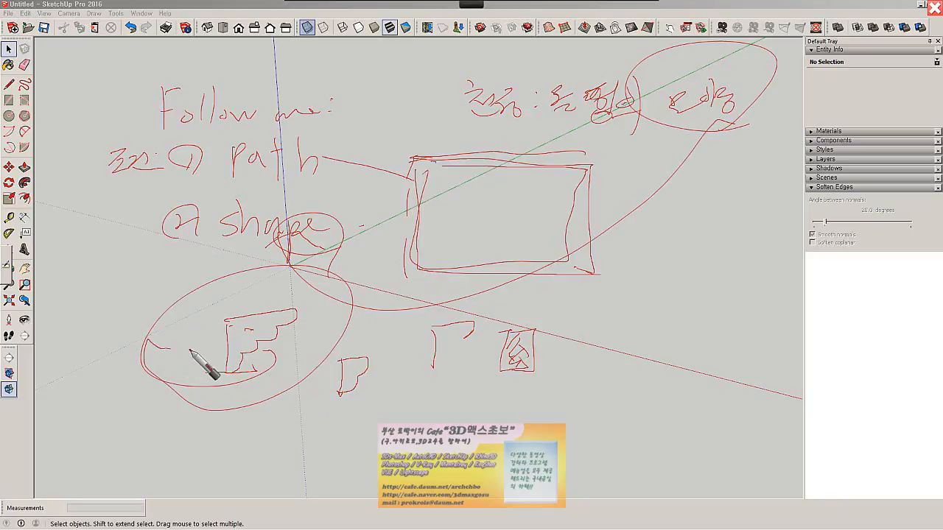
mouse_move(328, 186)
mouse_down()
mouse_move(214, 157)
mouse_move(335, 177)
mouse_up()
mouse_move(339, 264)
mouse_down()
mouse_move(218, 199)
mouse_move(337, 273)
mouse_up()
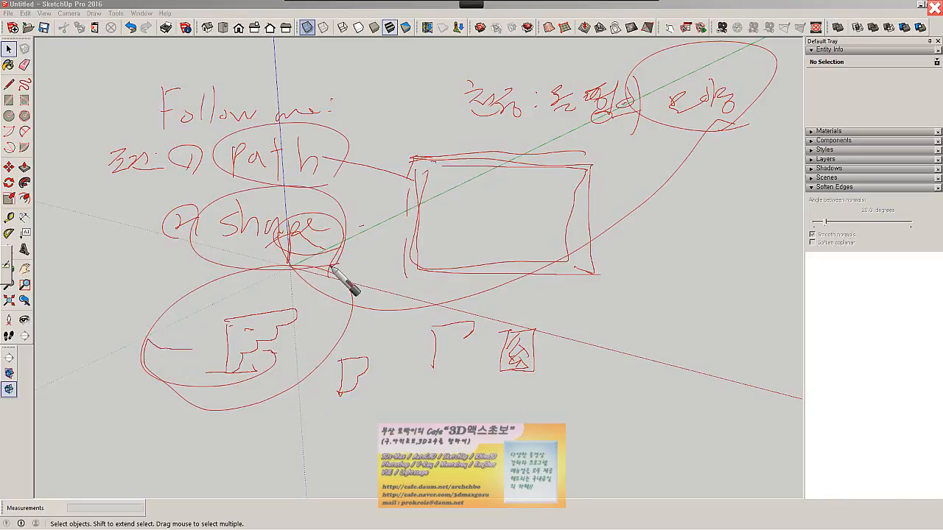
drag(215, 126, 328, 213)
- Retrace the large rectangle's edges, mark the profiles with linking strokes and circles, and leave the pen annotation mode
drag(425, 162, 583, 154)
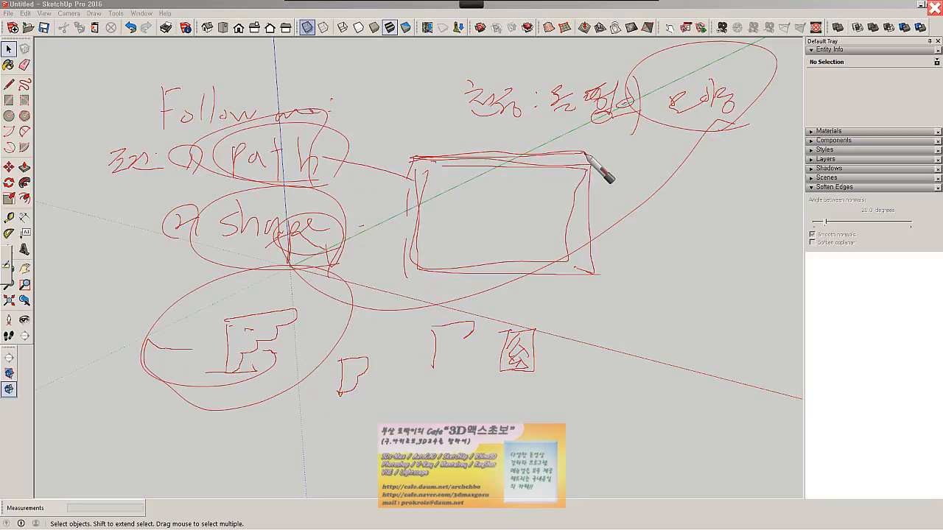
mouse_move(593, 156)
mouse_down()
mouse_move(589, 267)
mouse_move(452, 287)
mouse_move(424, 279)
mouse_move(433, 158)
mouse_up()
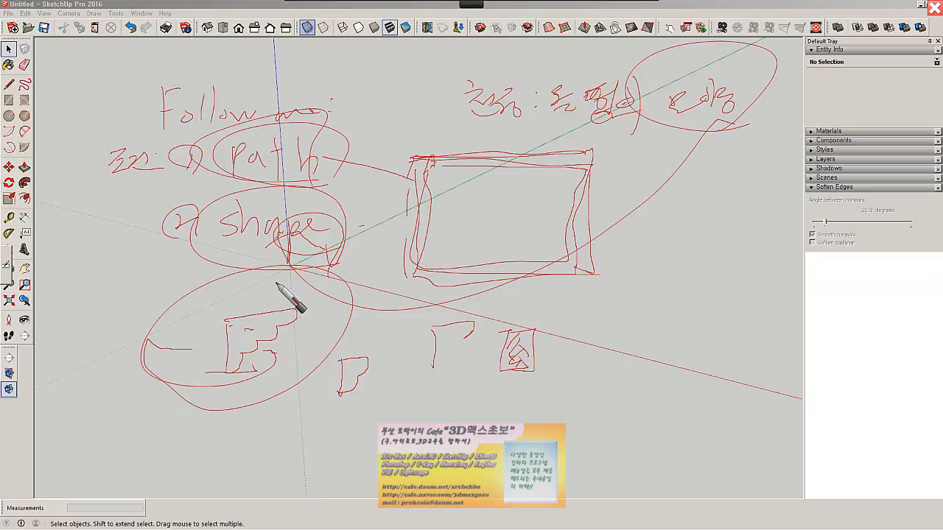
drag(413, 157, 589, 144)
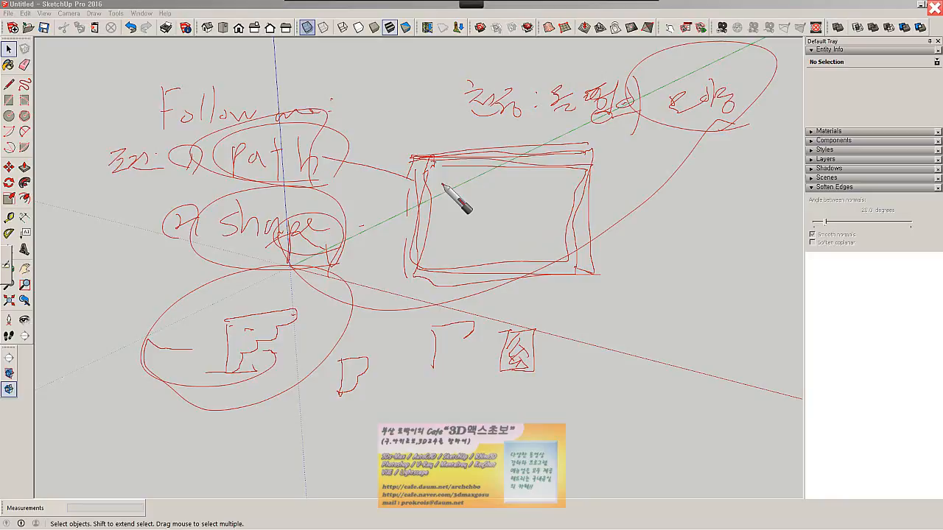
drag(493, 216, 502, 348)
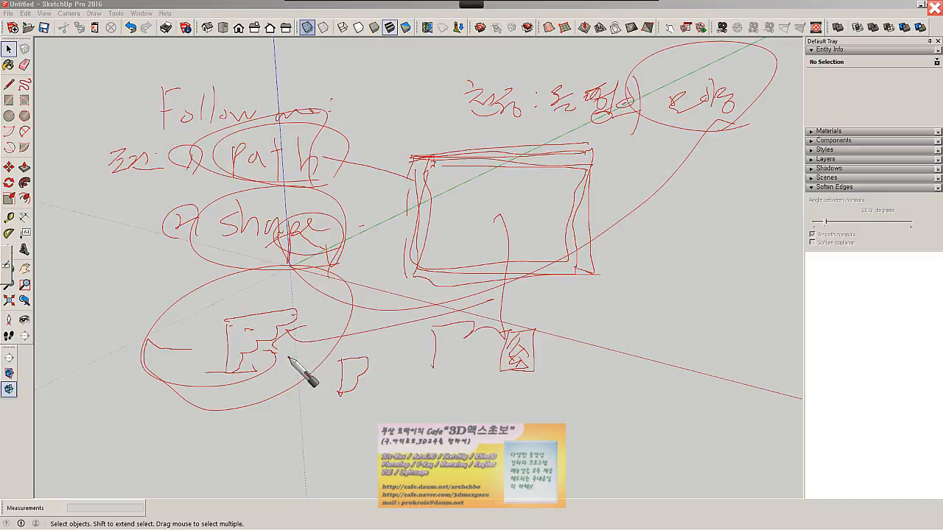
drag(228, 403, 301, 368)
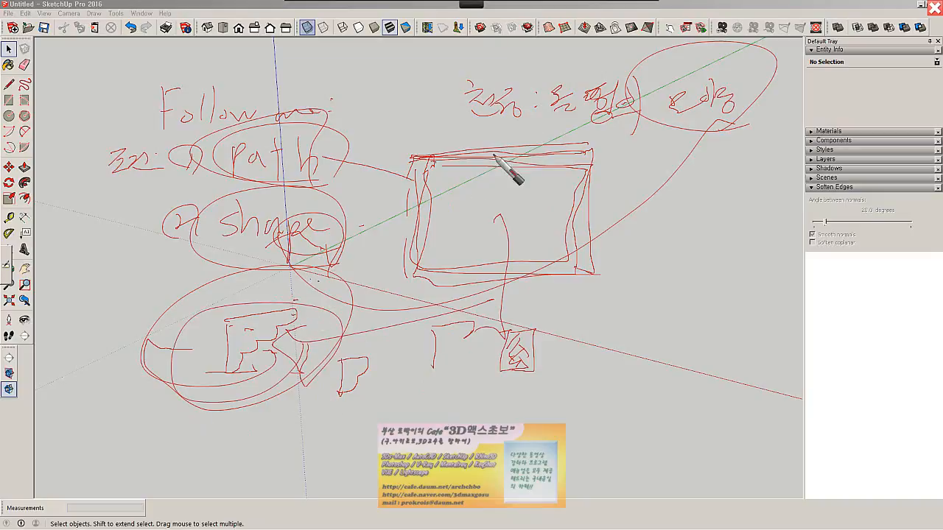
mouse_move(456, 3)
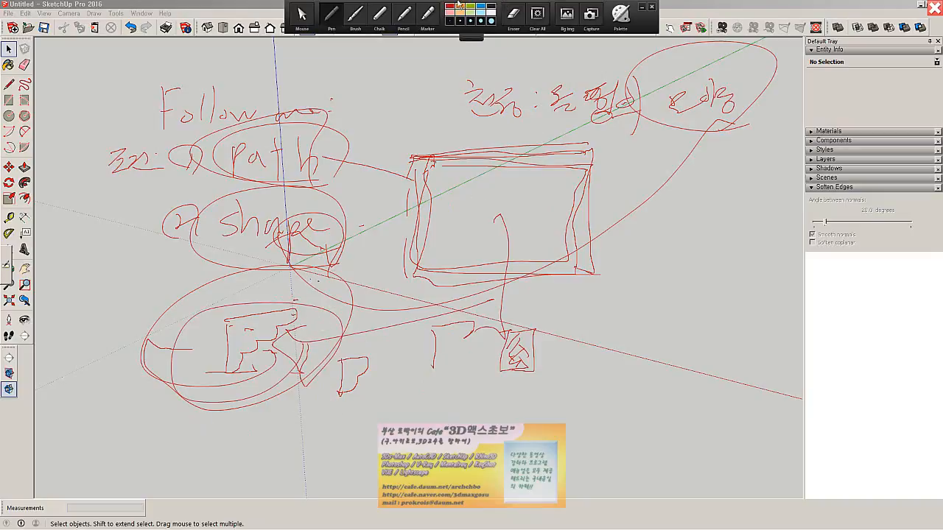
click(302, 16)
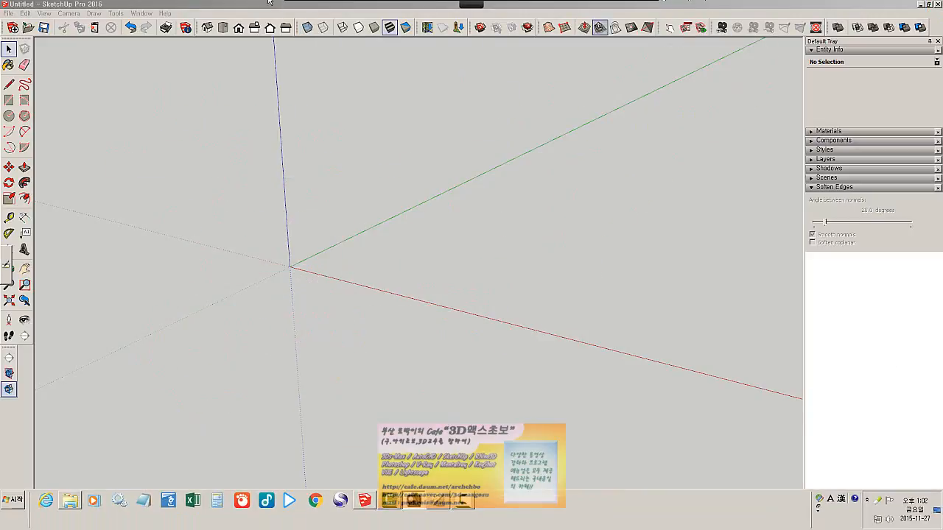
- Draw a ground rectangle about 6330 by 8510 mm beside the origin along the red axis
click(9, 100)
click(311, 269)
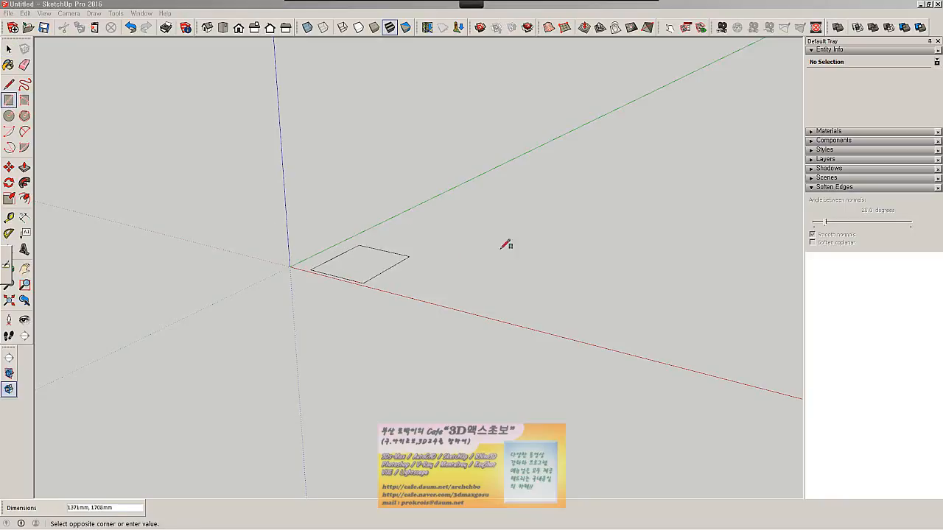
click(723, 209)
middle_drag(536, 340, 521, 355)
scroll(442, 331, down, 2)
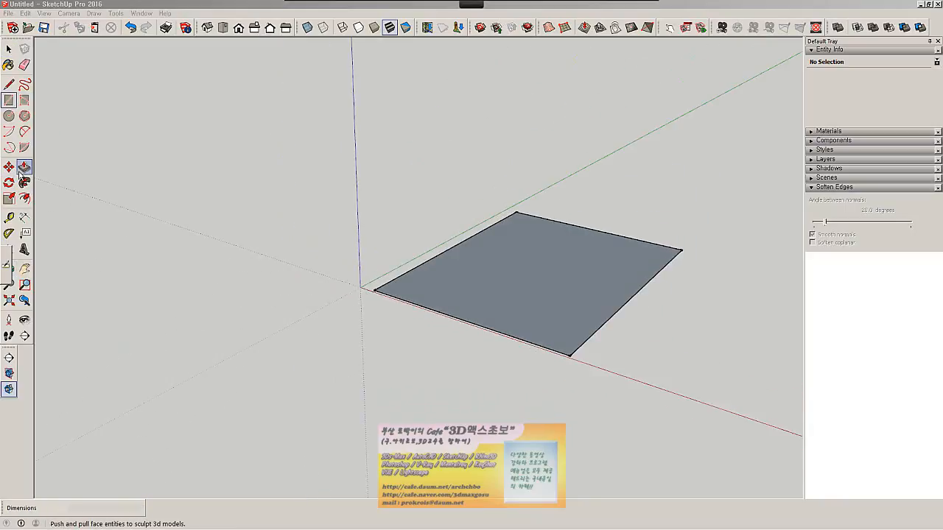
- Push/Pull the rectangle upward about 3990 mm into a box
click(25, 168)
drag(471, 307, 488, 177)
middle_drag(489, 176, 589, 185)
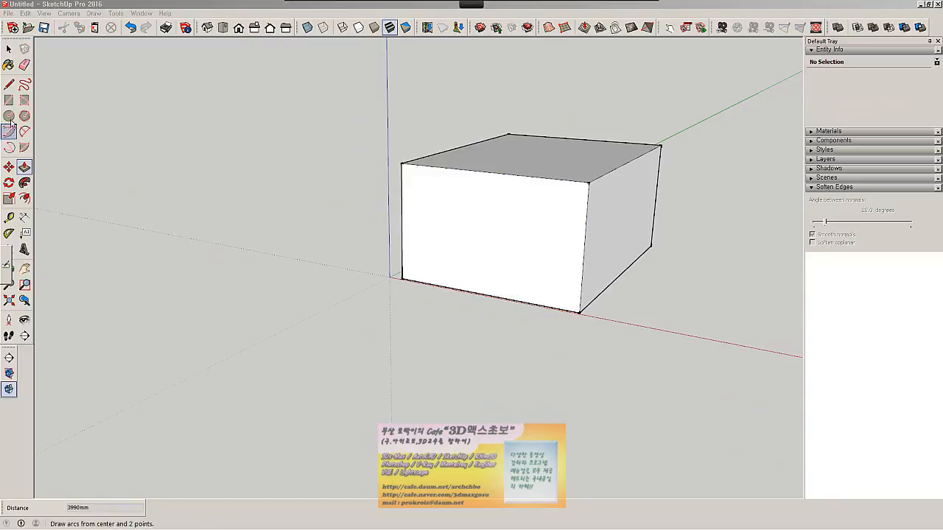
middle_drag(658, 270, 545, 260)
- Select the four edges bounding the box's top face
key(r)
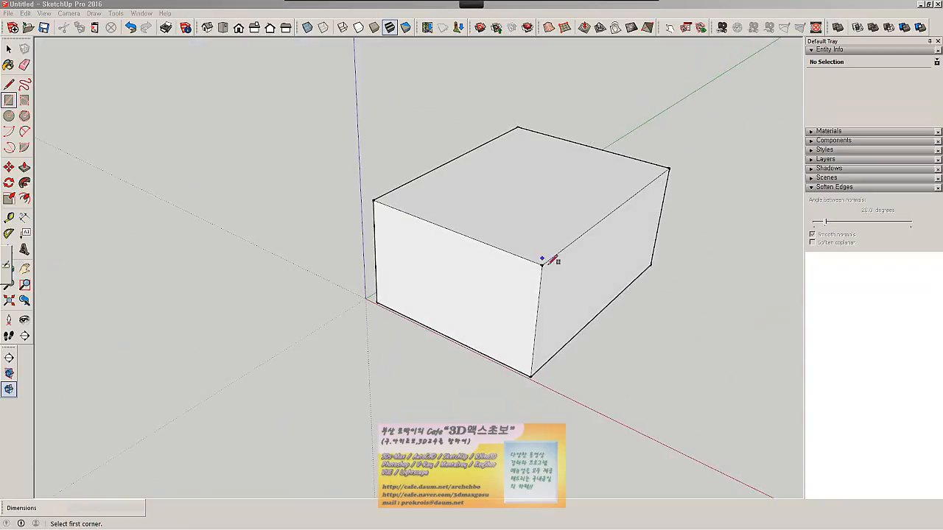
key(space)
click(629, 160)
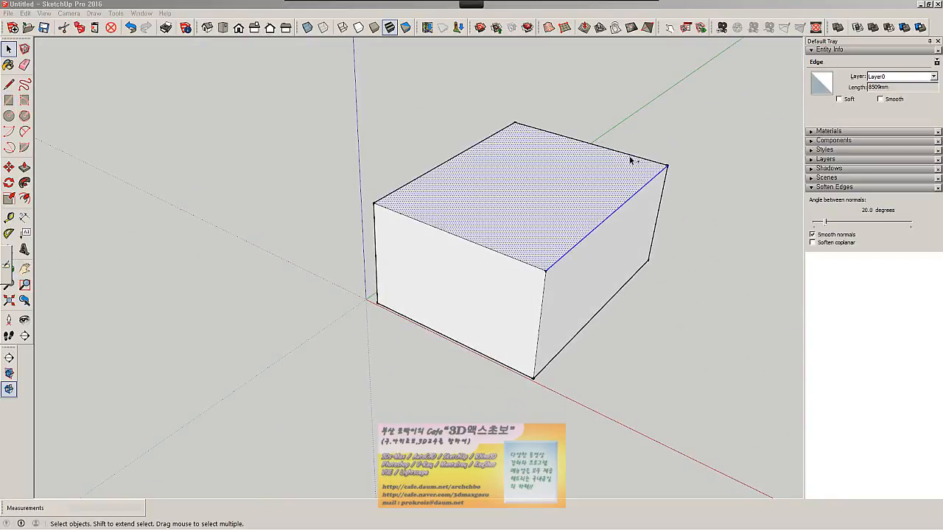
click(630, 156)
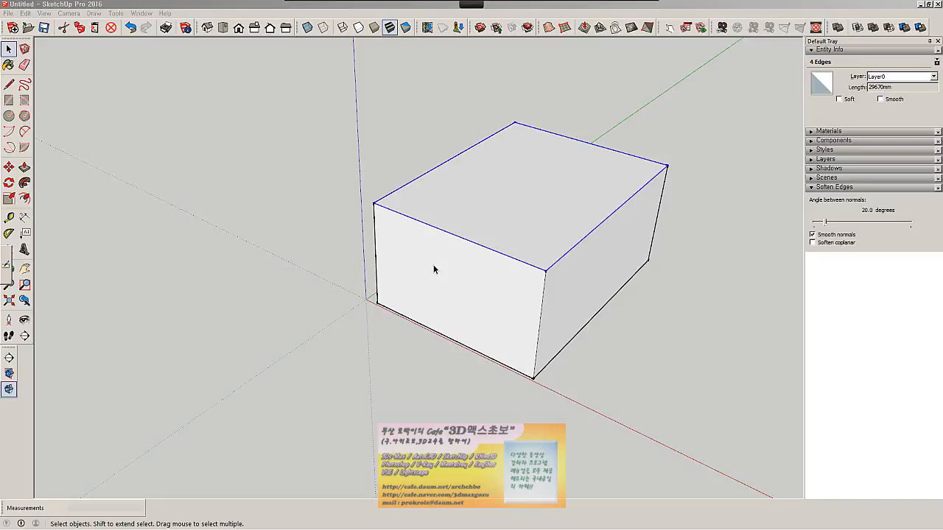
- Draw a small upright rectangle in the air beside the box's upper front corner, level with its top edge
middle_drag(433, 265, 571, 159)
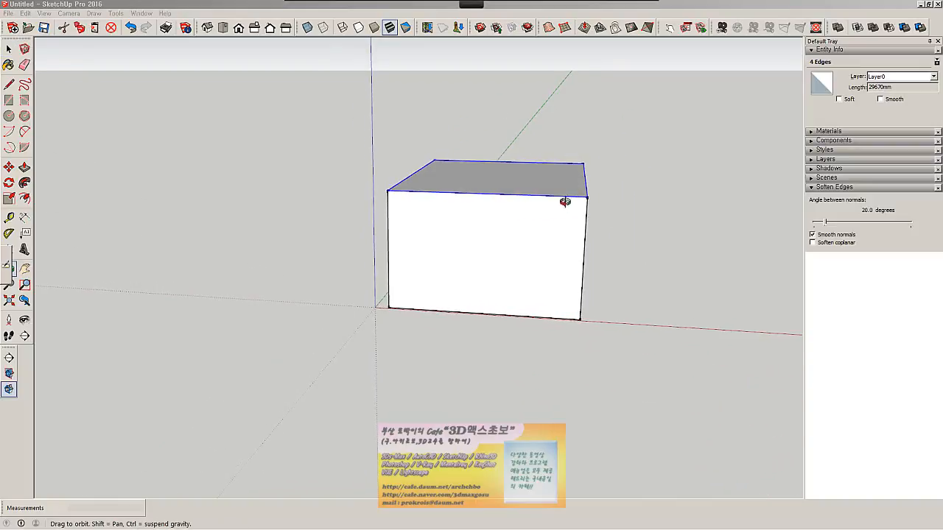
middle_drag(564, 201, 564, 198)
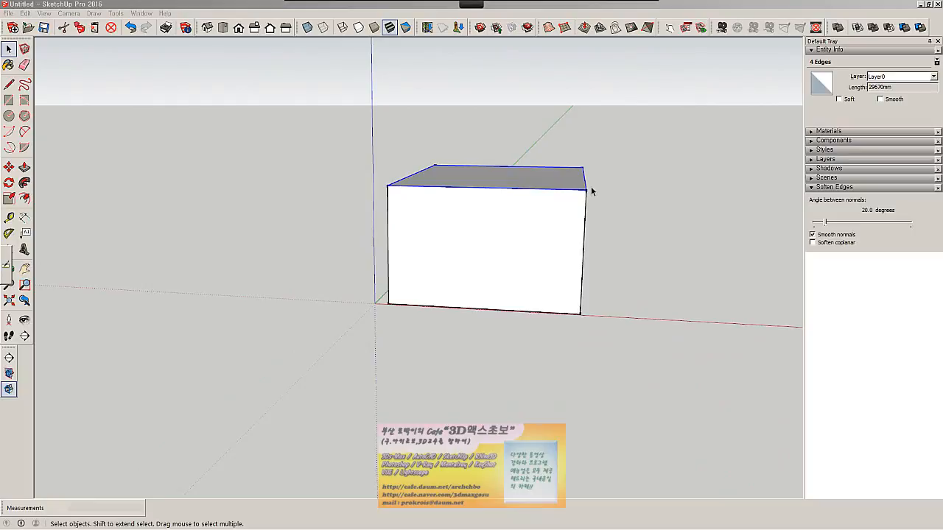
scroll(645, 183, up, 4)
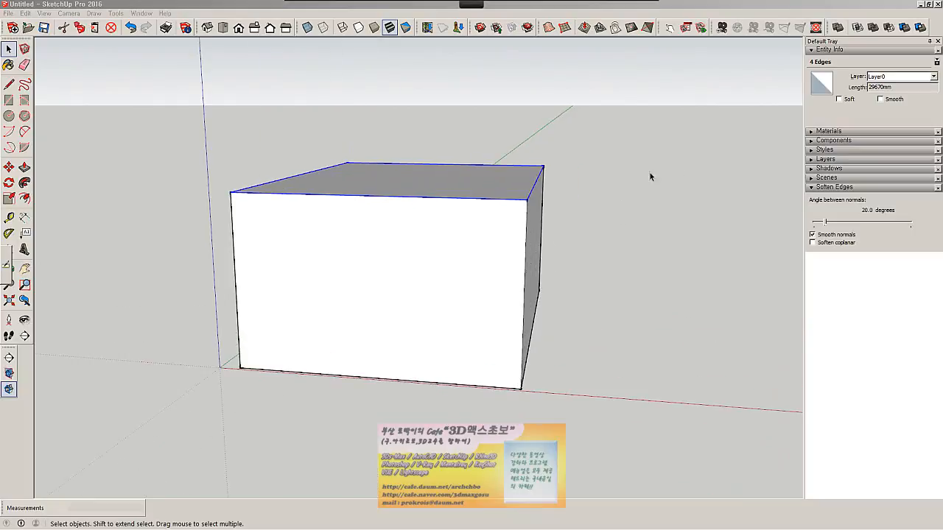
middle_drag(580, 213, 614, 175)
click(9, 99)
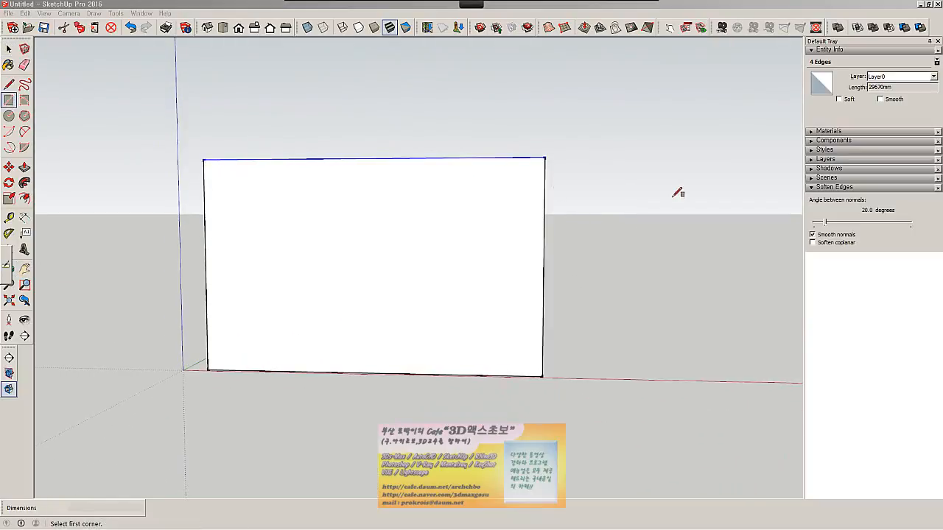
click(586, 183)
scroll(608, 170, up, 3)
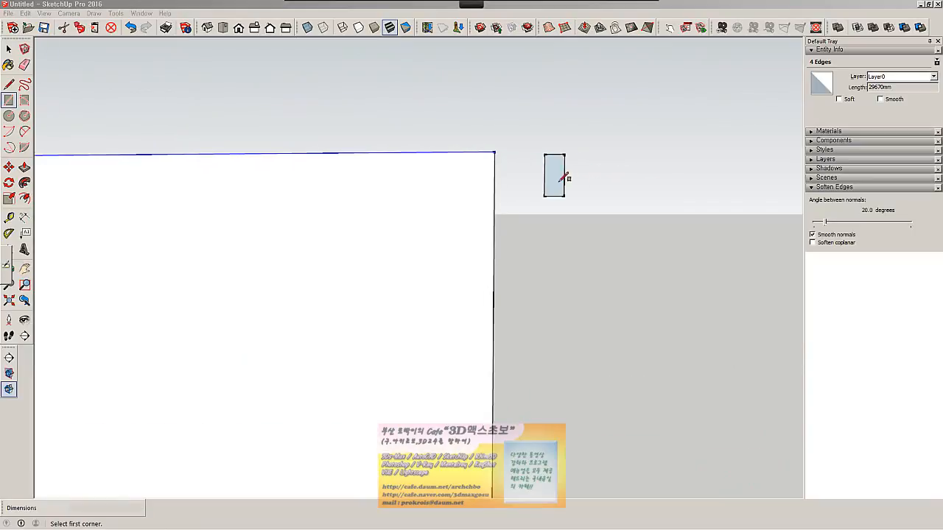
- Add a half-circle arc with a bulge of about 217 mm to the small rectangle's outer side and remove the shared edge
click(26, 133)
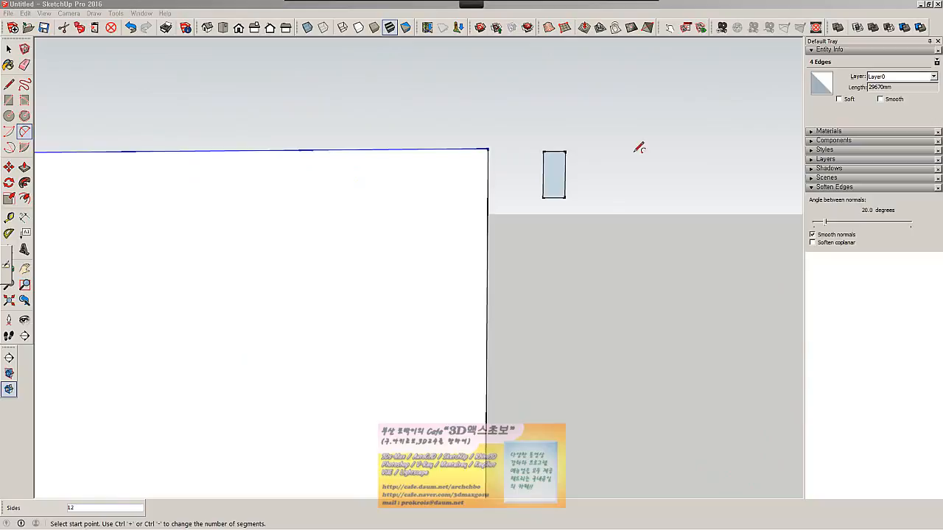
click(565, 152)
click(564, 197)
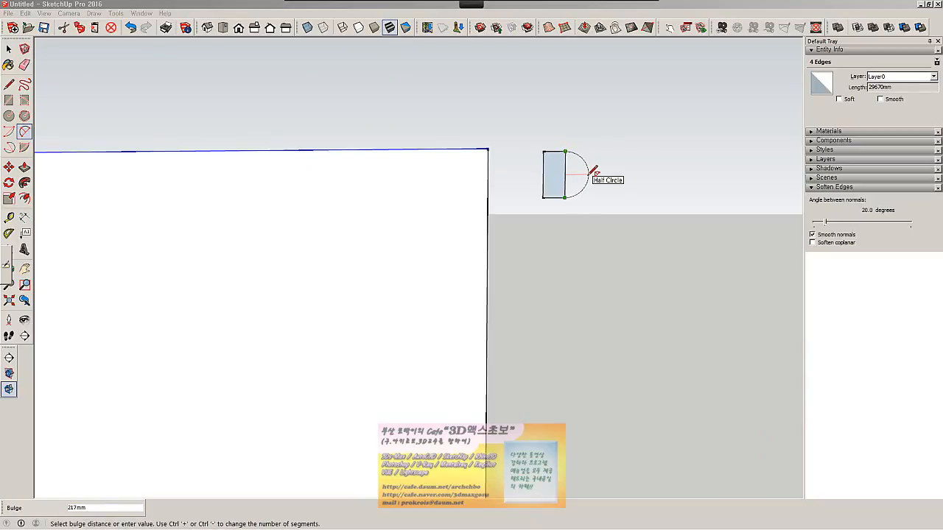
click(592, 168)
middle_drag(595, 170, 669, 225)
key(space)
- Select the whole rounded profile and move it by its upper corner onto the box's top front corner
drag(694, 263, 526, 52)
middle_drag(526, 53, 498, 215)
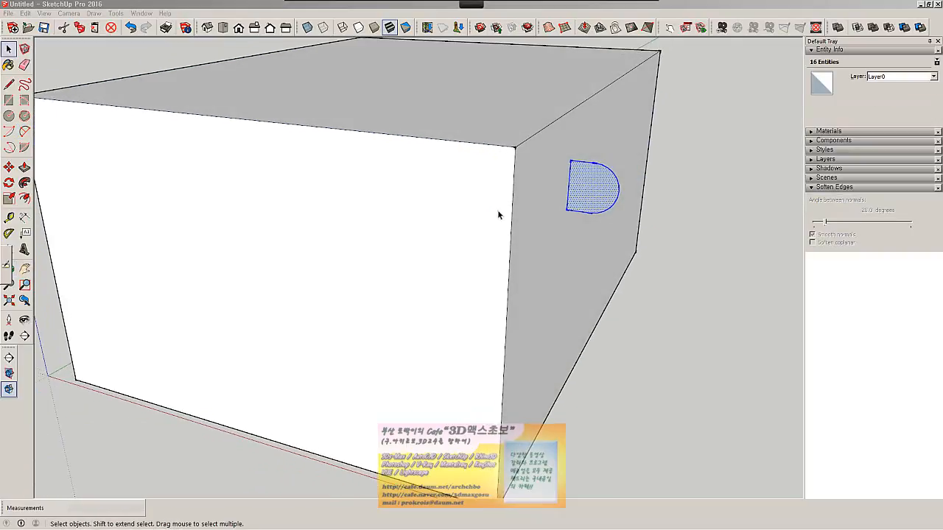
key(m)
click(572, 159)
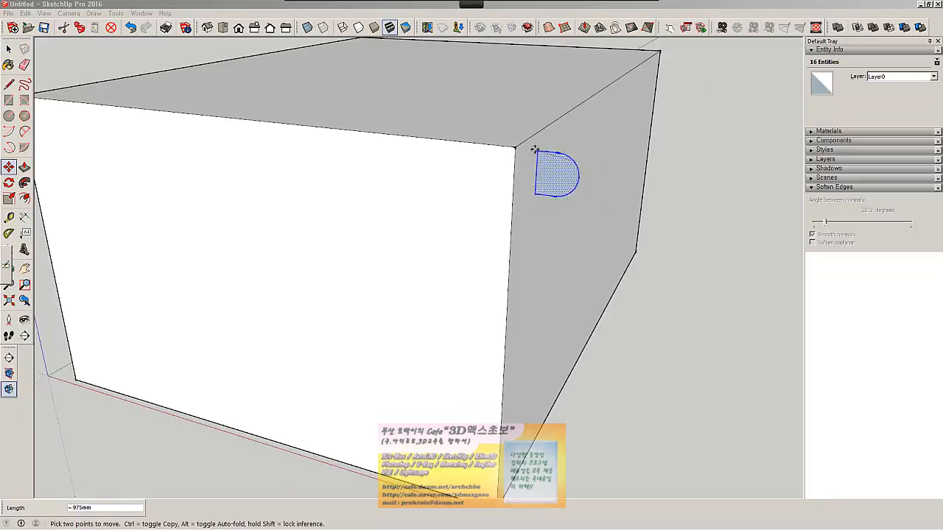
click(517, 146)
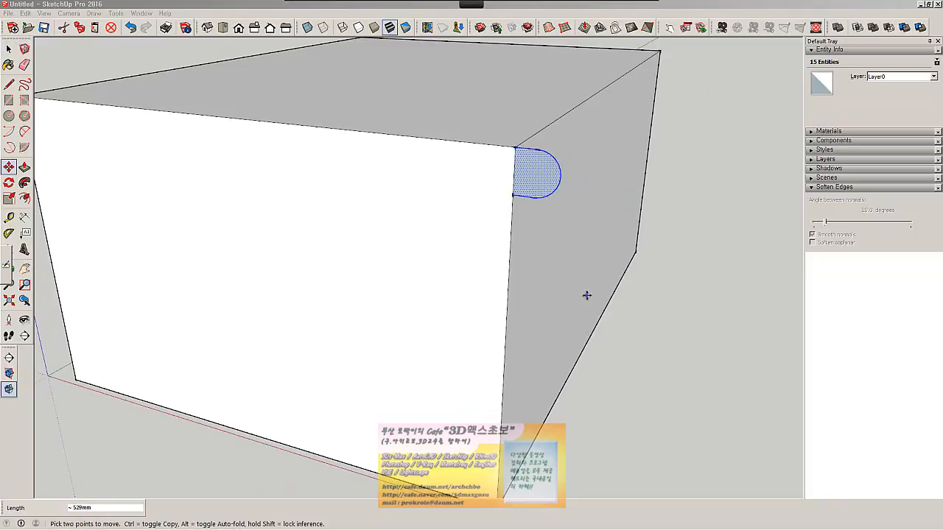
- Copy the entire box with its profile about 13350 mm along the red axis
middle_drag(587, 295, 632, 216)
key(space)
click(366, 193)
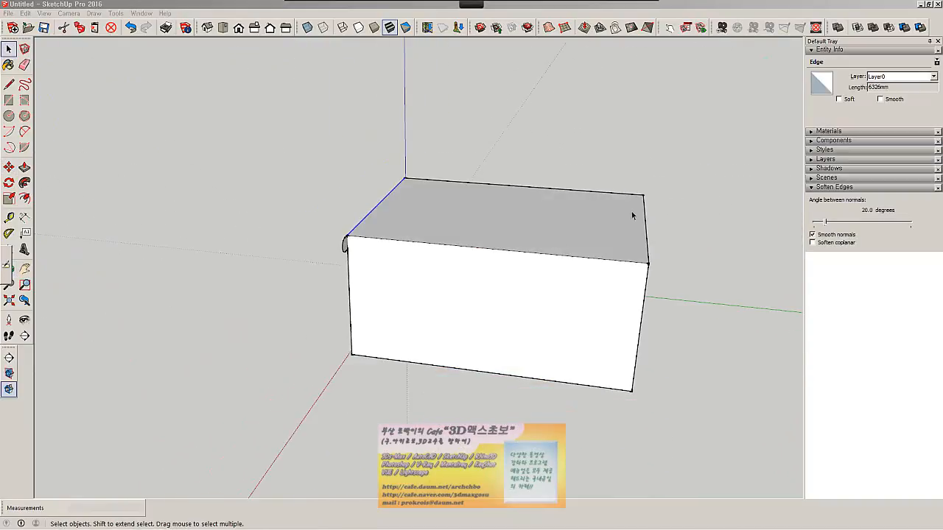
key(ctrl+a)
middle_drag(217, 305, 381, 330)
key(m)
key(ctrl)
click(309, 317)
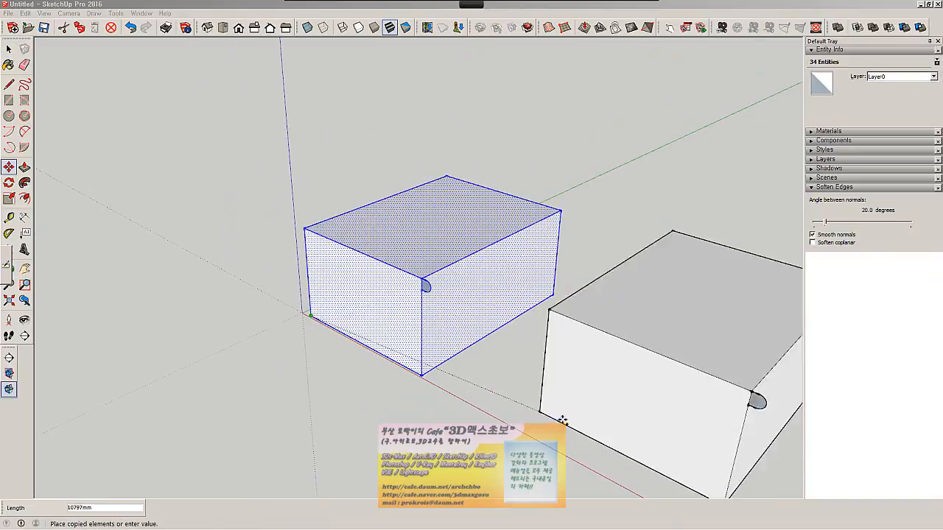
click(587, 469)
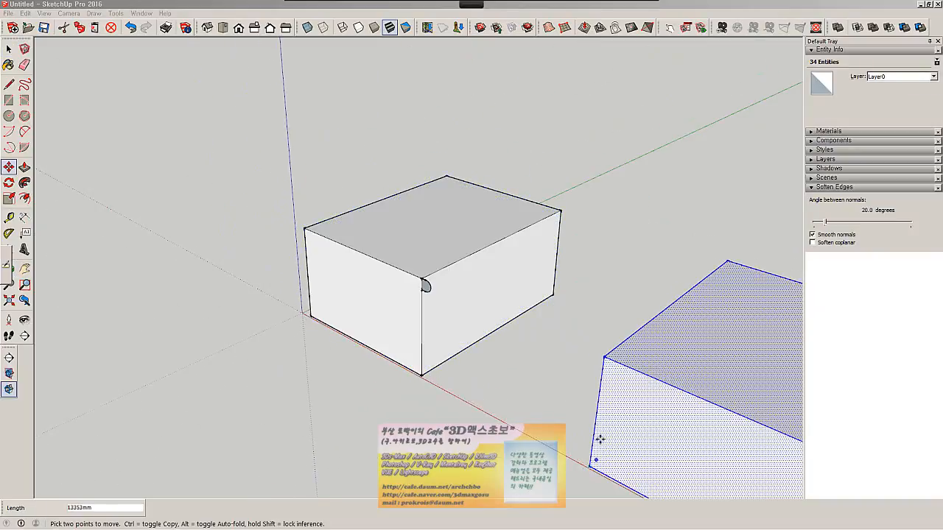
- Sweep the rounded profile around all four top edges of the original box with Follow Me
middle_drag(597, 440, 222, 278)
scroll(360, 283, up, 4)
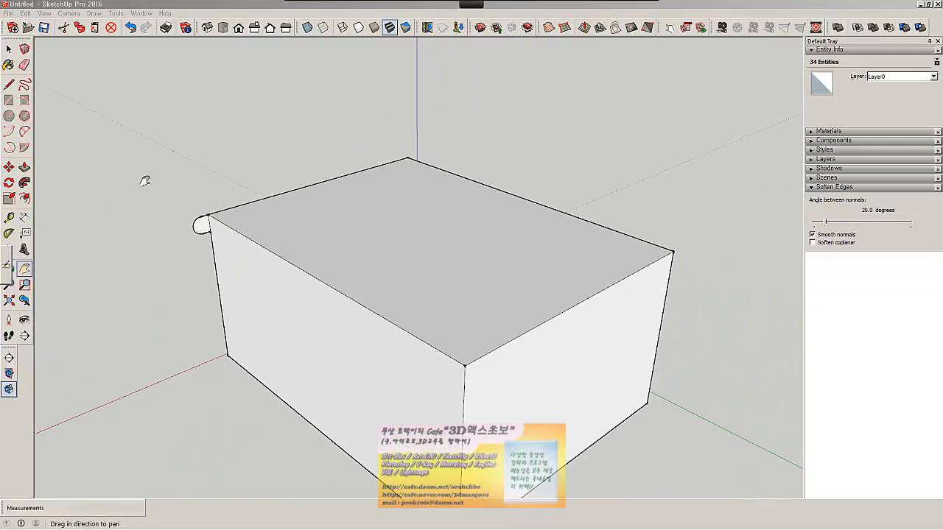
click(24, 183)
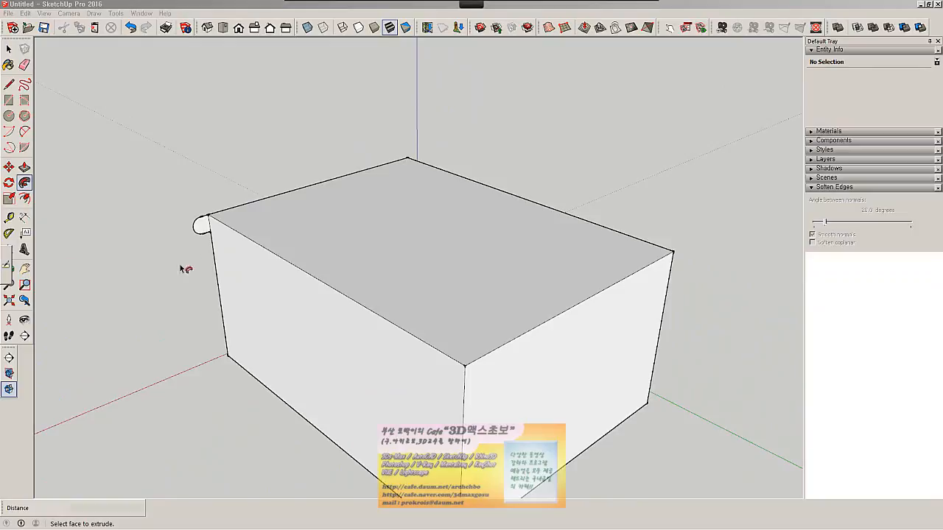
click(209, 232)
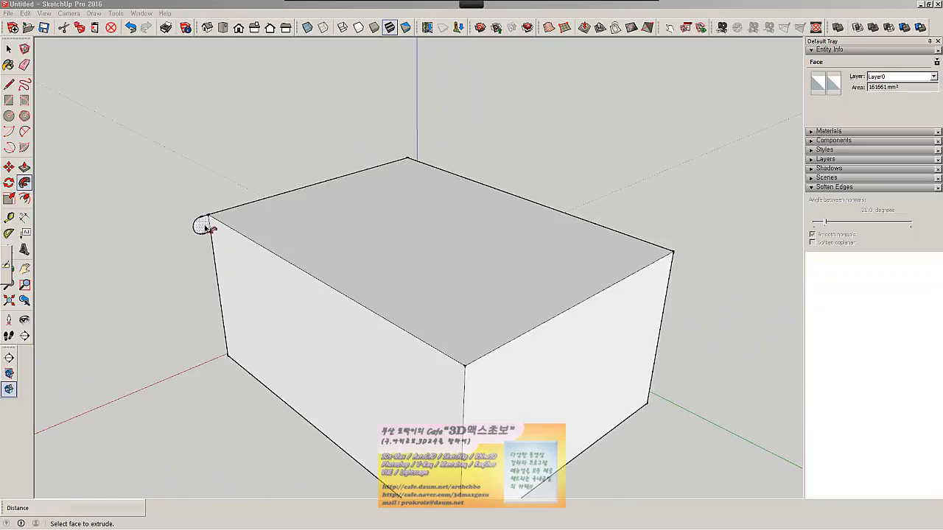
mouse_move(208, 229)
mouse_down()
mouse_move(259, 247)
mouse_move(463, 362)
mouse_move(505, 355)
mouse_move(669, 261)
mouse_move(518, 191)
mouse_up()
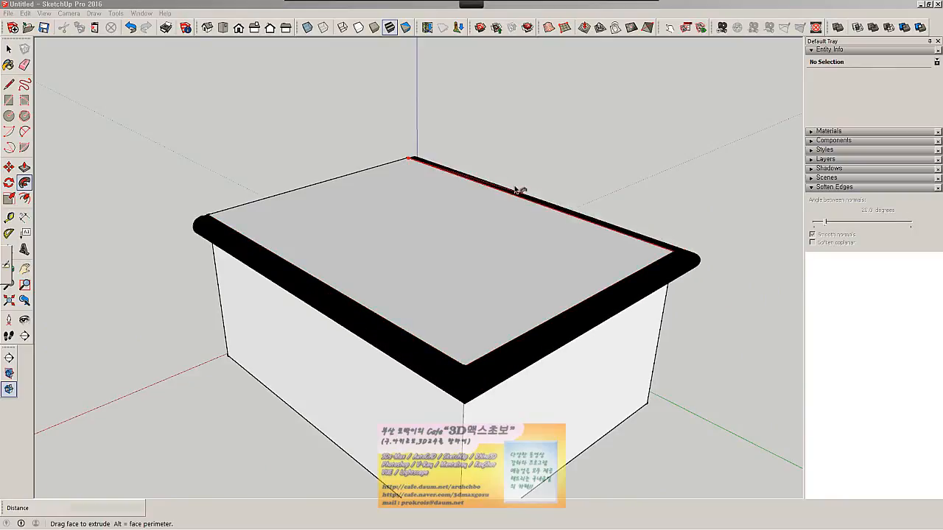
drag(409, 160, 342, 180)
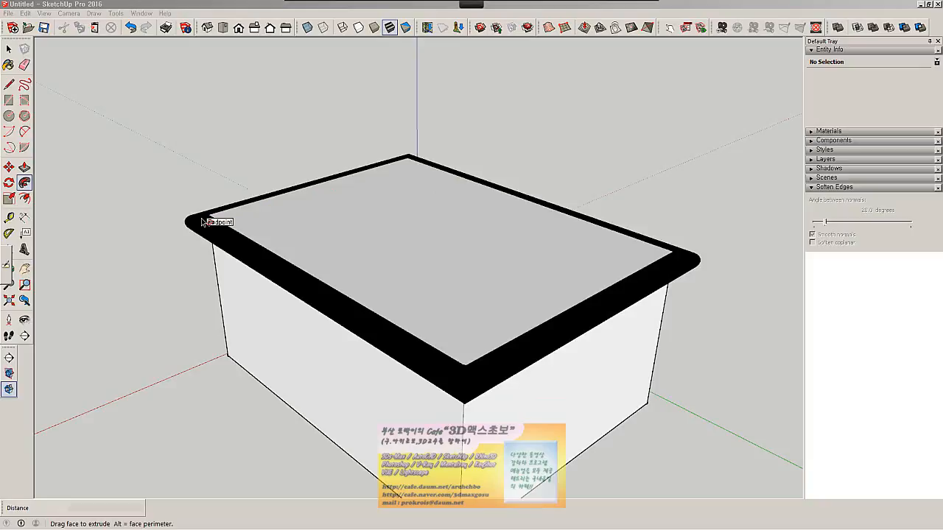
drag(201, 222, 201, 221)
middle_drag(196, 249, 532, 173)
key(p)
scroll(478, 228, down, 6)
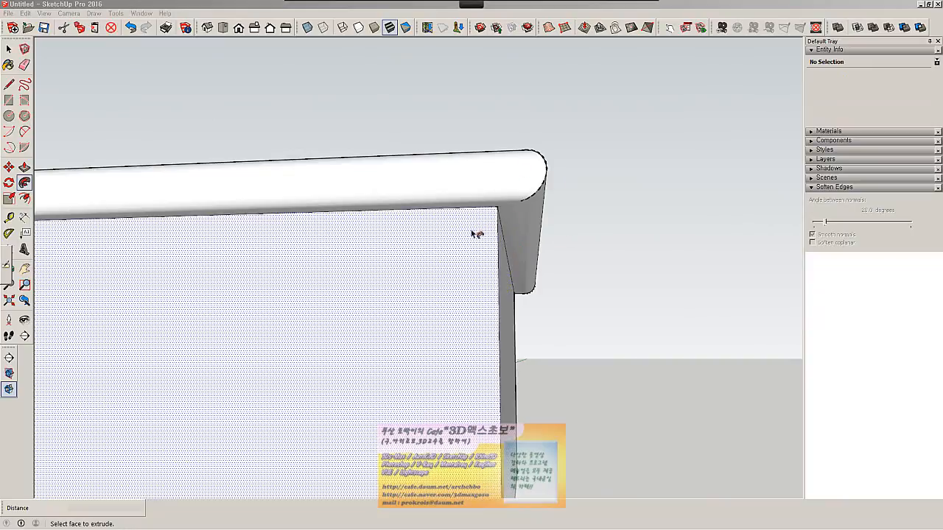
middle_drag(435, 316, 315, 428)
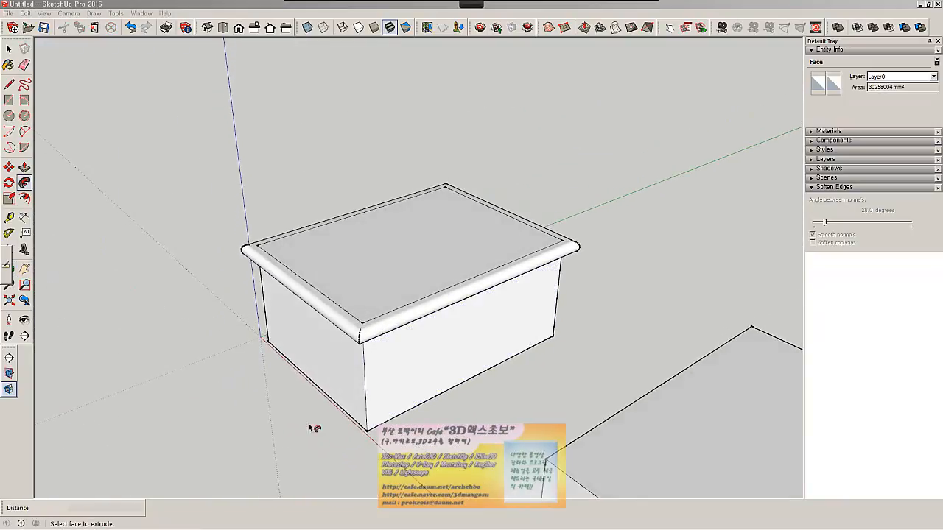
- Place a section plane on the original box's front face and examine the swept edge in cross-section
click(9, 358)
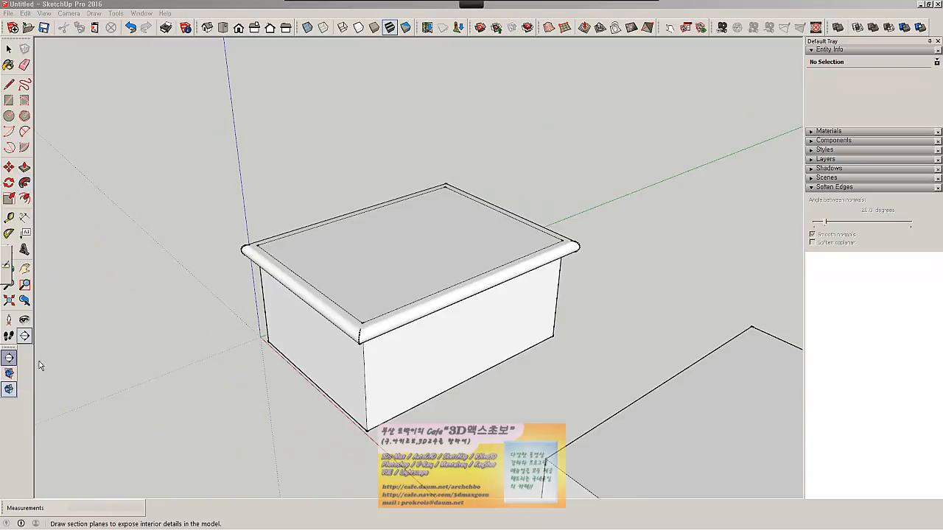
click(359, 357)
middle_drag(359, 356, 523, 280)
scroll(501, 295, up, 4)
middle_drag(476, 307, 521, 234)
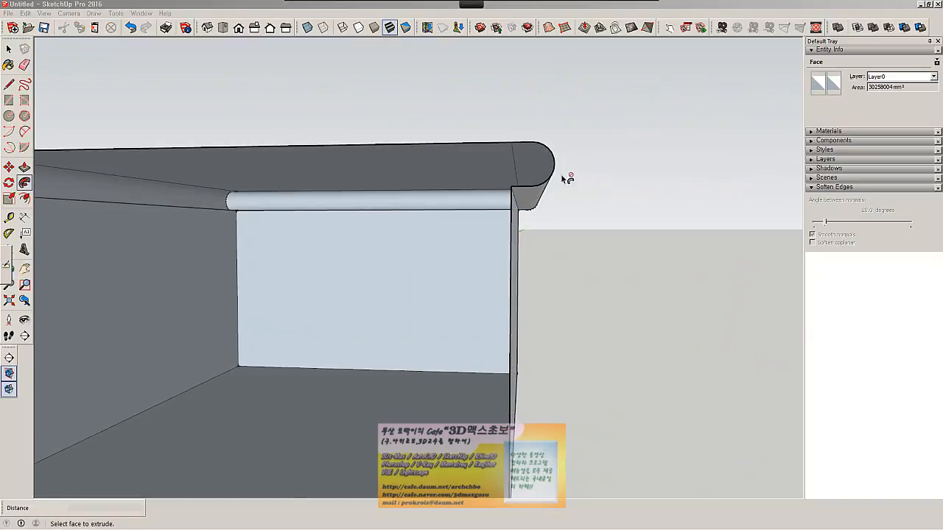
scroll(527, 268, down, 3)
scroll(527, 268, down, 2)
middle_drag(650, 260, 491, 318)
scroll(489, 318, down, 3)
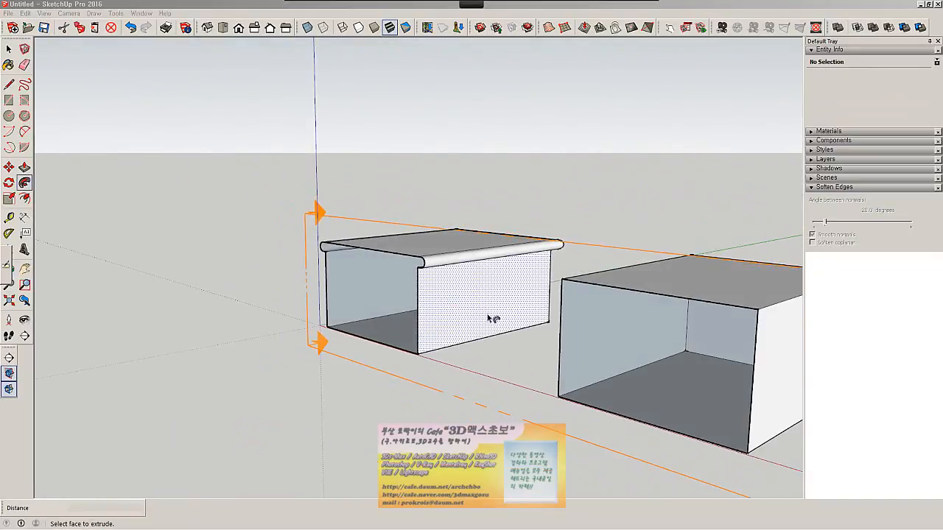
middle_drag(742, 359, 717, 331)
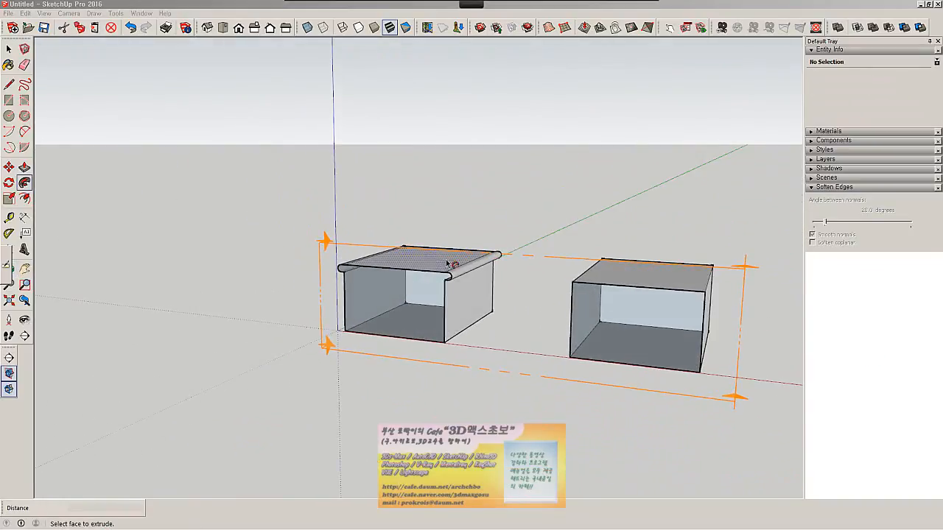
- Move the section plane slightly into the boxes along the green axis and delete it
click(9, 49)
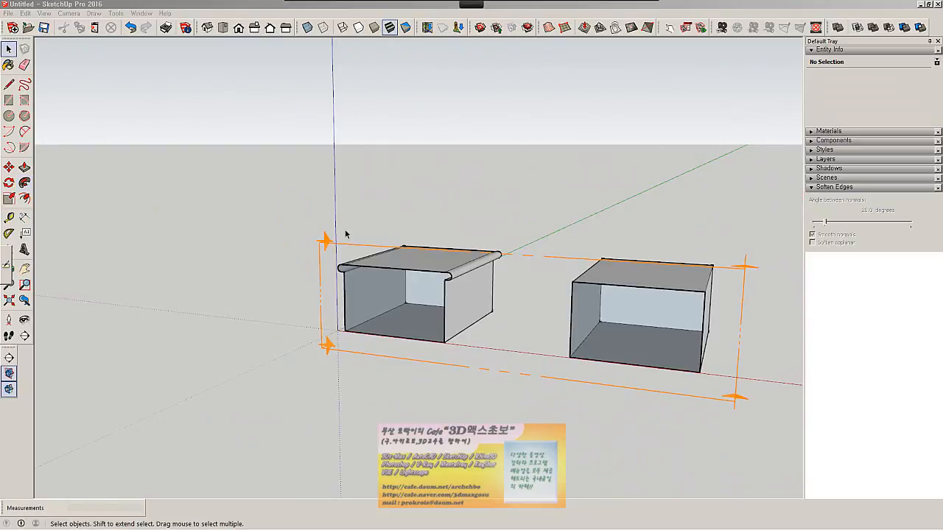
click(326, 247)
key(m)
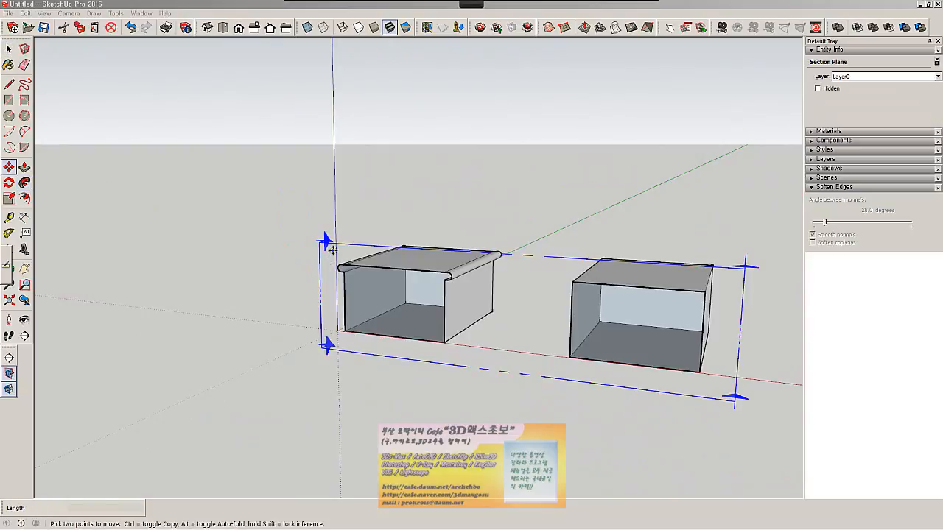
click(325, 242)
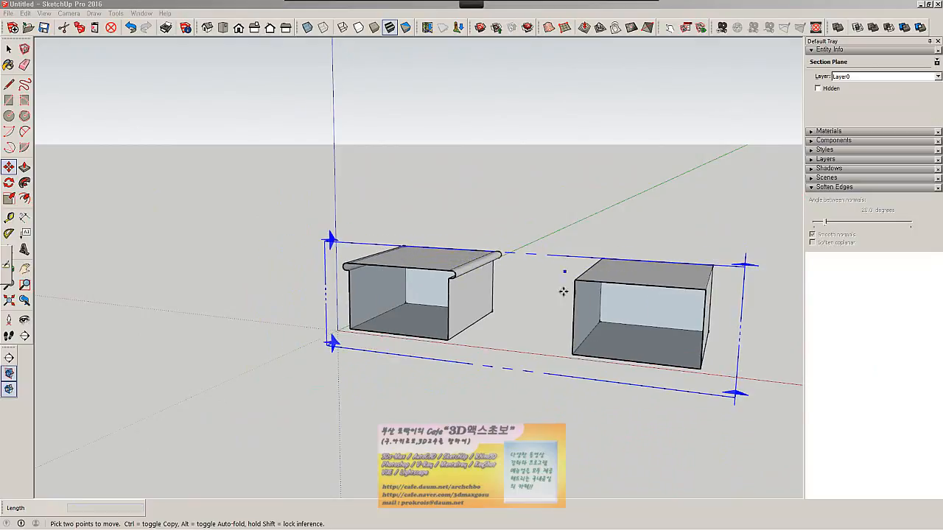
middle_drag(562, 292, 468, 350)
key(space)
key(Delete)
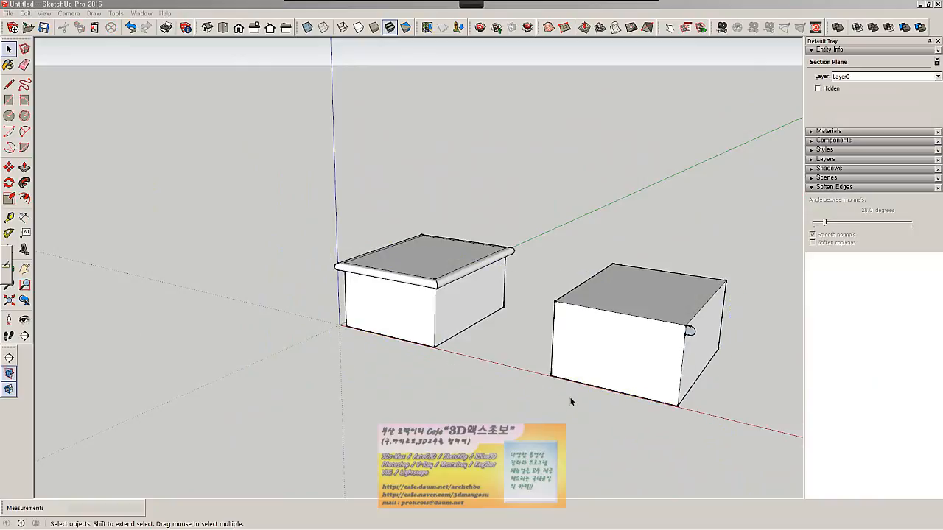
- Undo the section plane changes and the Follow Me sweep around the original box's top edges
middle_drag(564, 396, 791, 345)
scroll(679, 348, up, 5)
middle_drag(292, 317, 290, 327)
key(ctrl+z)
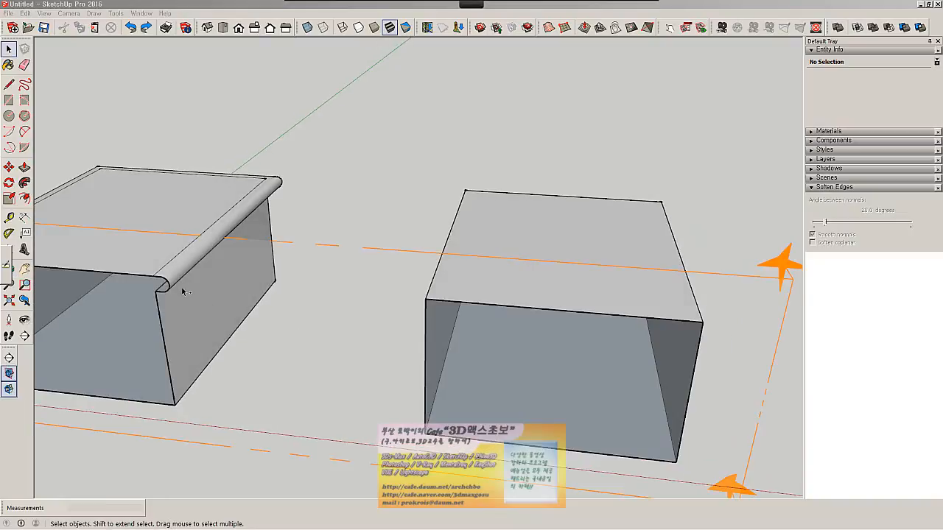
key(ctrl+z)
key(ctrl+z)
middle_drag(183, 295, 435, 302)
middle_drag(435, 302, 12, 321)
scroll(434, 282, up, 3)
middle_drag(379, 273, 162, 263)
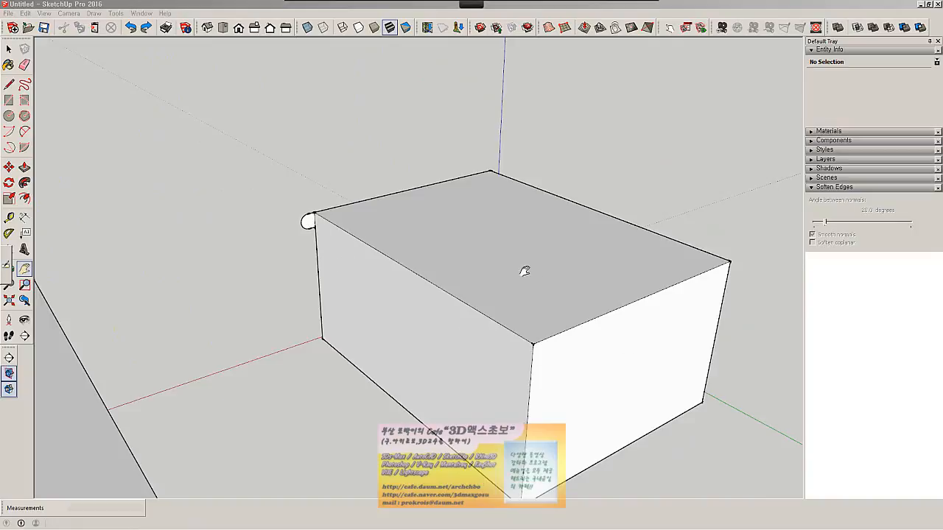
middle_drag(399, 276, 361, 278)
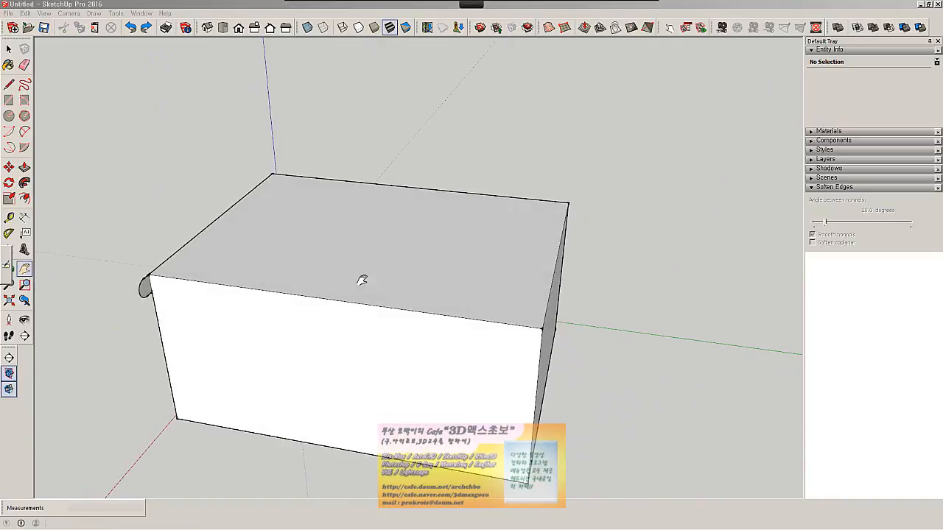
- Try to sweep the rounded corner profile around the top edges of the box at the origin with Follow Me, and undo it
scroll(362, 278, up, 3)
middle_drag(227, 301, 137, 241)
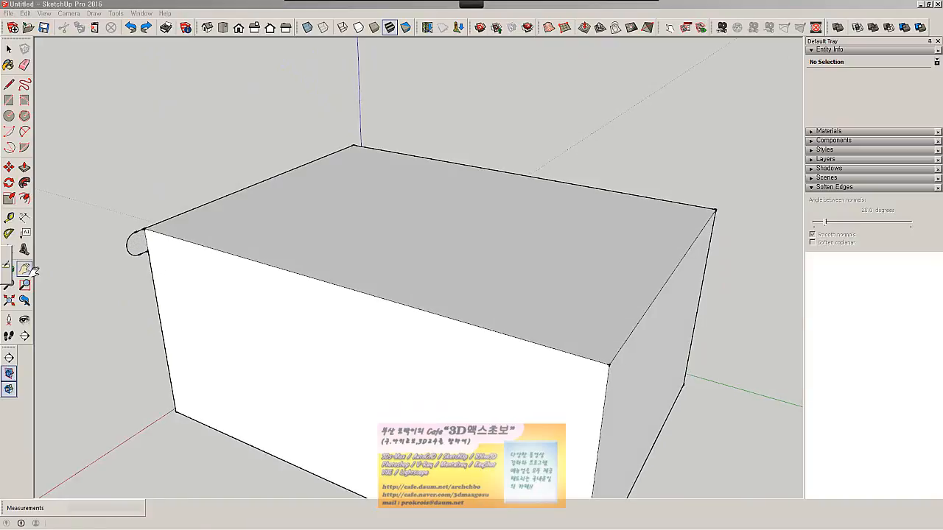
click(24, 183)
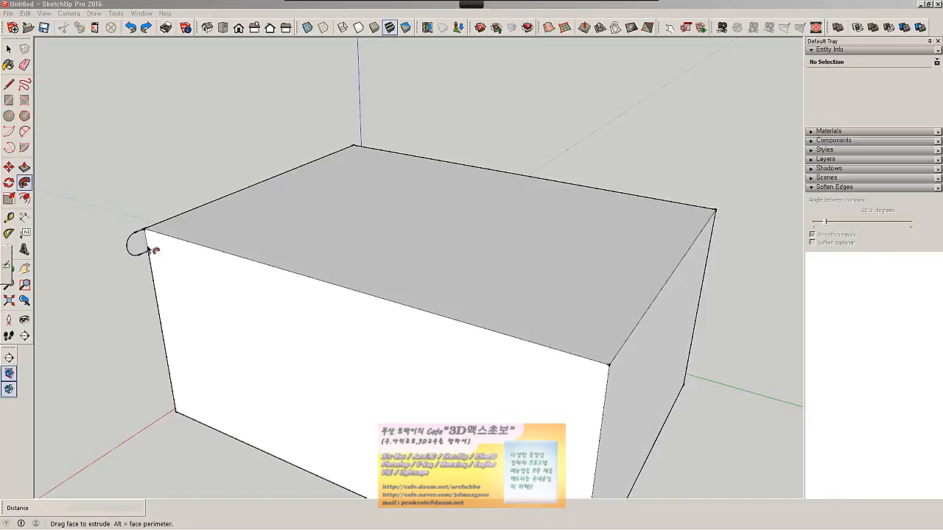
mouse_move(149, 249)
mouse_down()
mouse_move(336, 284)
mouse_move(484, 337)
mouse_move(627, 353)
mouse_move(694, 232)
mouse_move(620, 194)
mouse_move(495, 159)
mouse_up()
drag(326, 149, 336, 143)
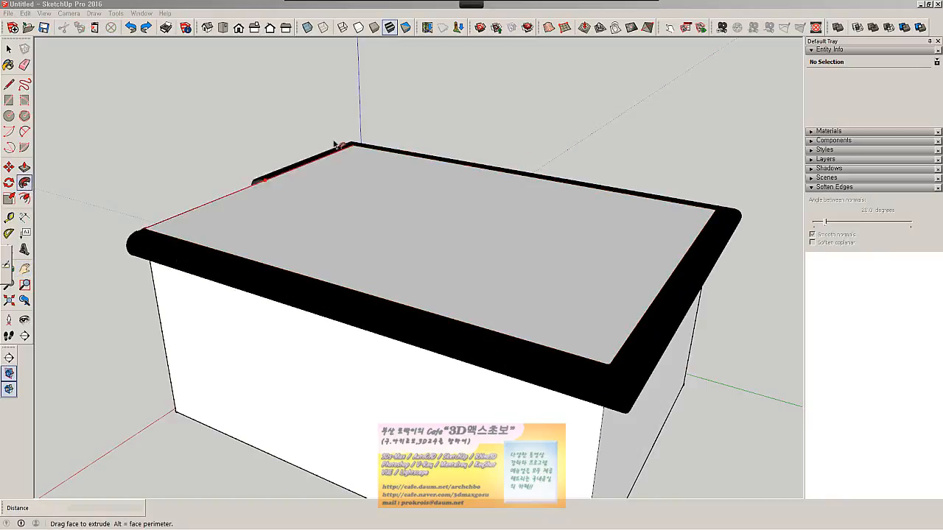
drag(155, 233, 142, 237)
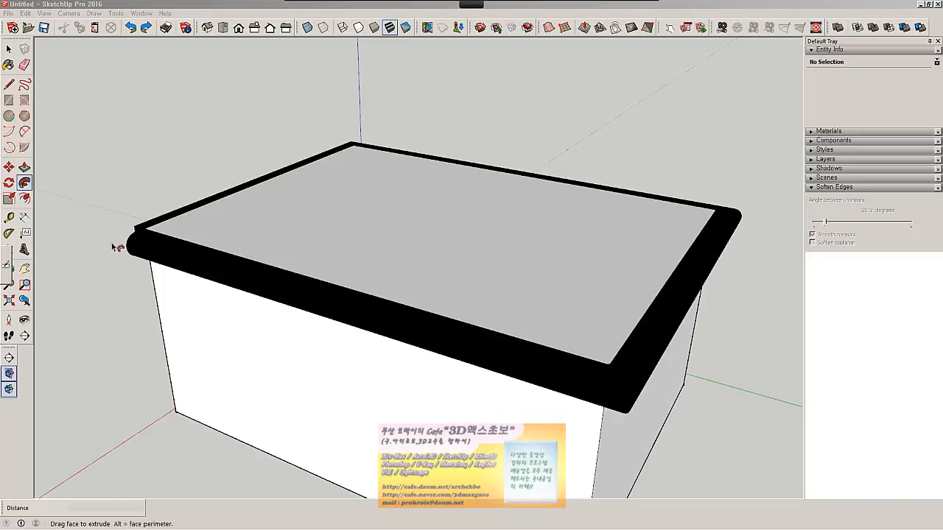
drag(114, 246, 114, 246)
middle_drag(98, 284, 340, 320)
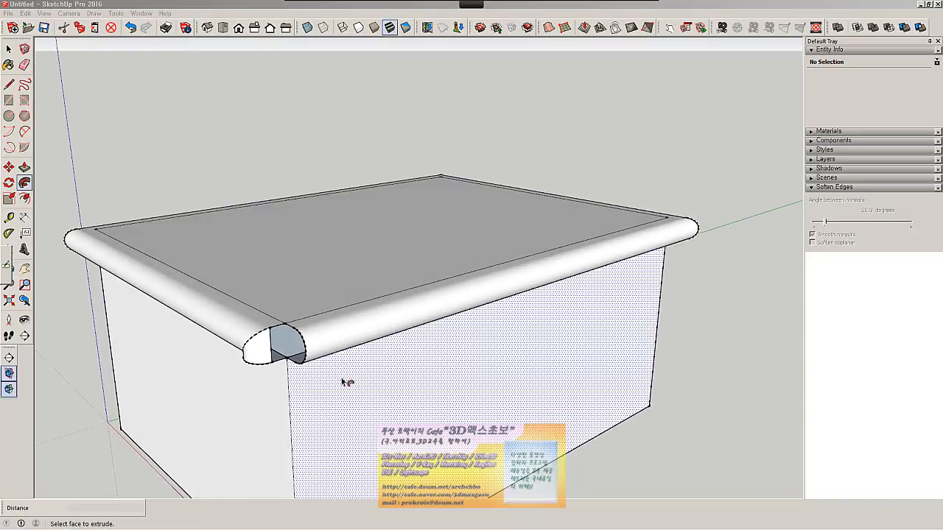
click(279, 350)
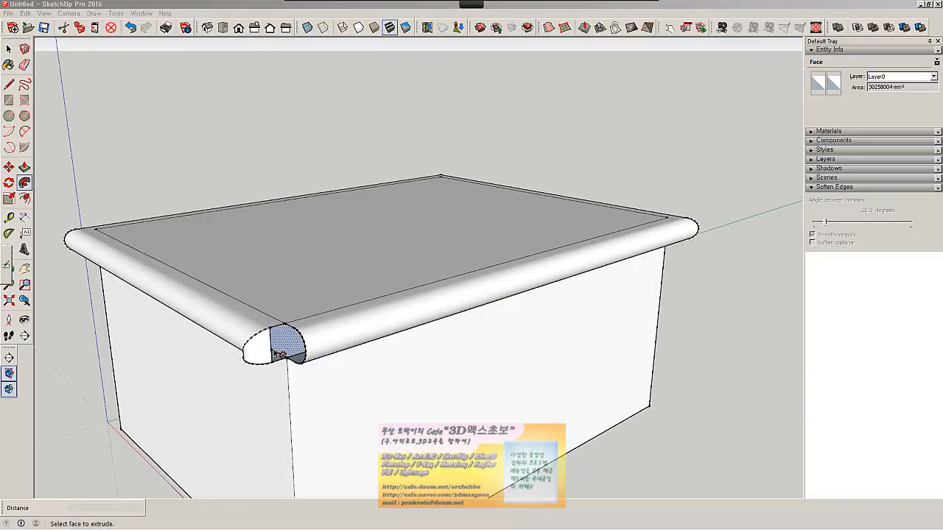
key(ctrl+z)
- Sweep the rounded corner profile around all four top edges of the box at the origin with Follow Me
middle_drag(305, 368, 260, 316)
key(p)
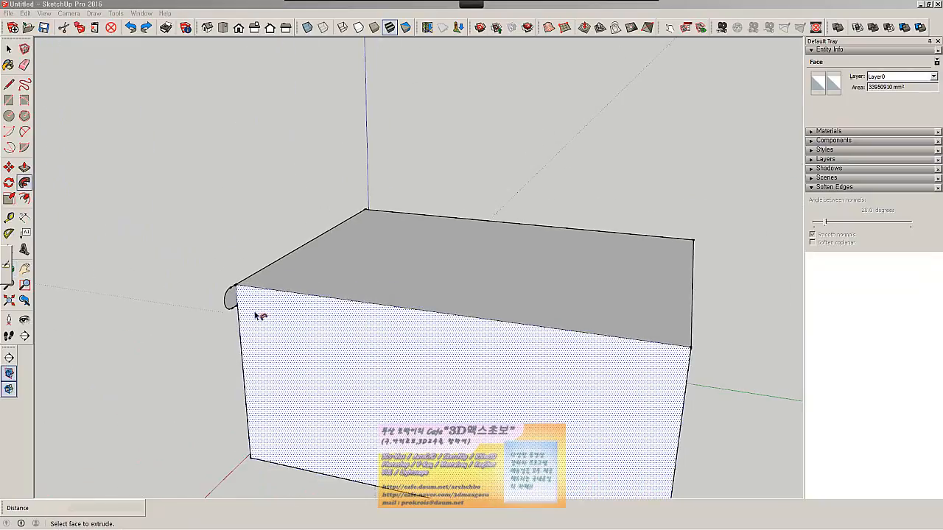
mouse_move(233, 301)
mouse_down()
mouse_move(574, 362)
mouse_move(703, 357)
mouse_up()
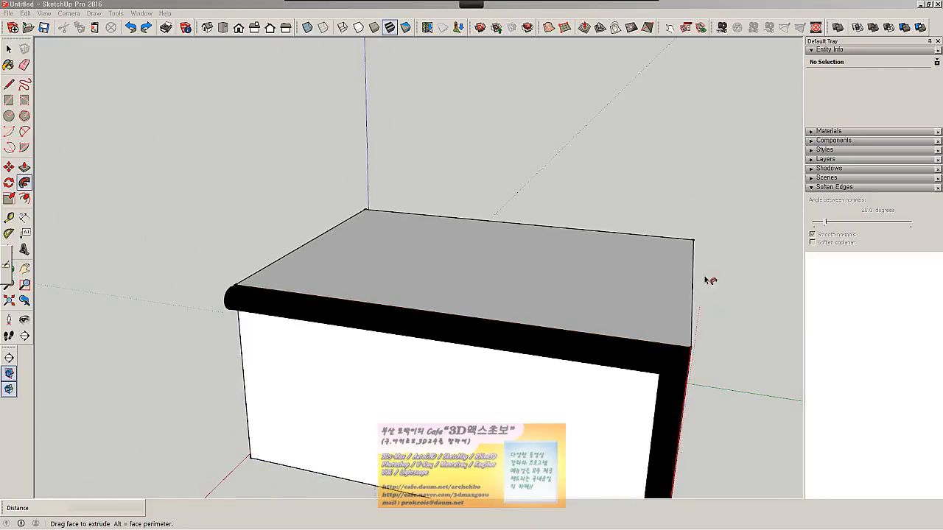
mouse_move(705, 277)
mouse_down()
mouse_move(664, 471)
mouse_move(675, 490)
mouse_move(724, 171)
mouse_move(451, 153)
mouse_up()
drag(351, 170, 235, 210)
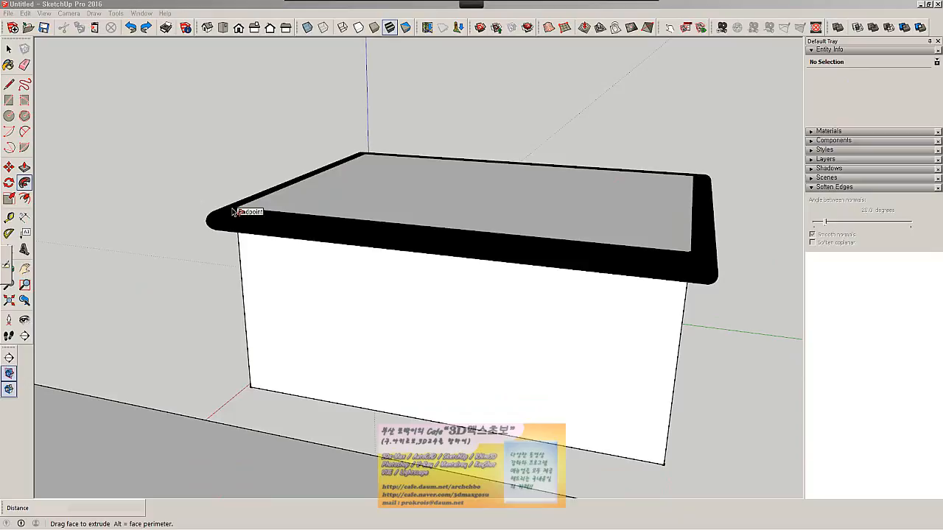
drag(233, 212, 231, 213)
middle_drag(191, 227, 229, 374)
scroll(487, 273, down, 2)
key(space)
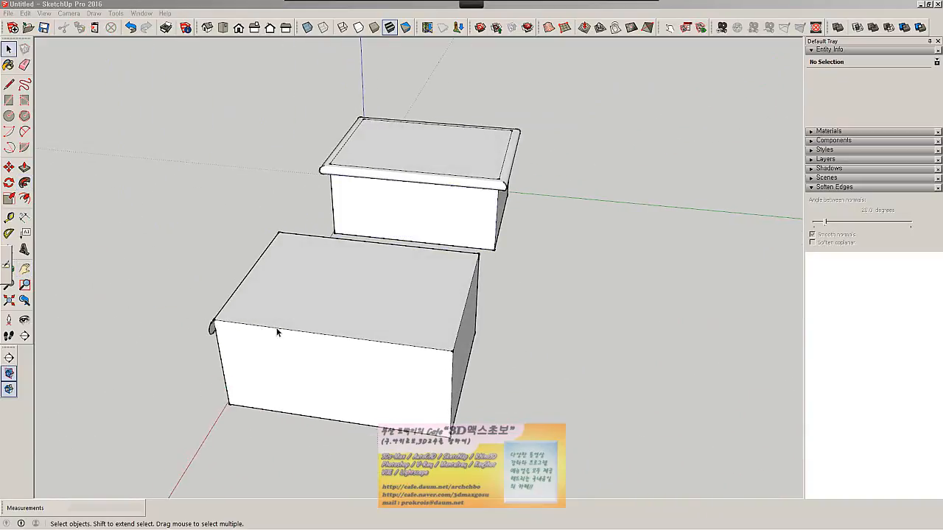
- Preselect the second box's four top edges as the path and run Follow Me on its rounded corner profile
click(274, 328)
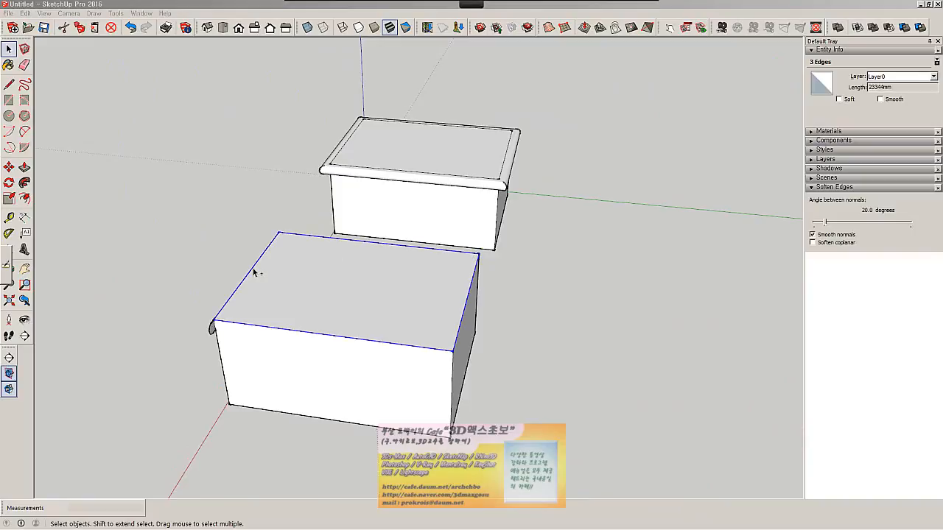
middle_drag(279, 320, 220, 290)
scroll(94, 274, up, 3)
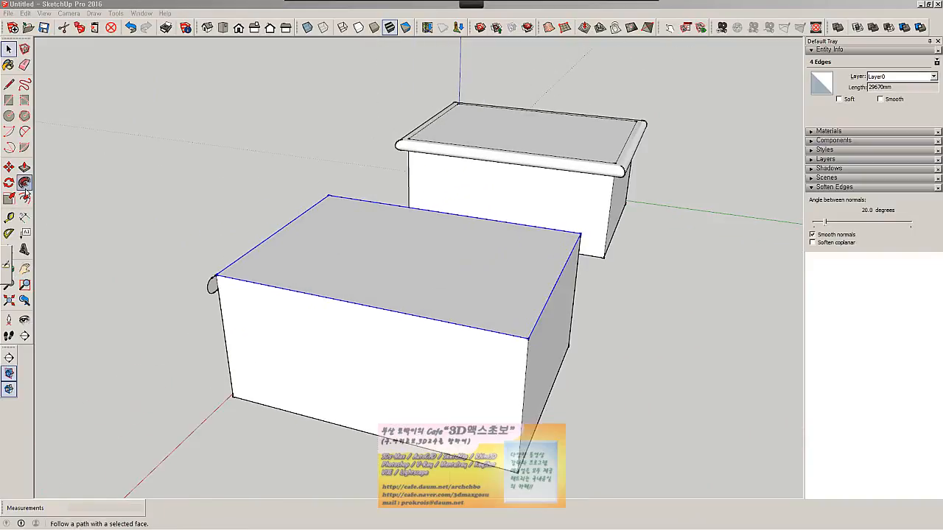
click(24, 184)
click(213, 289)
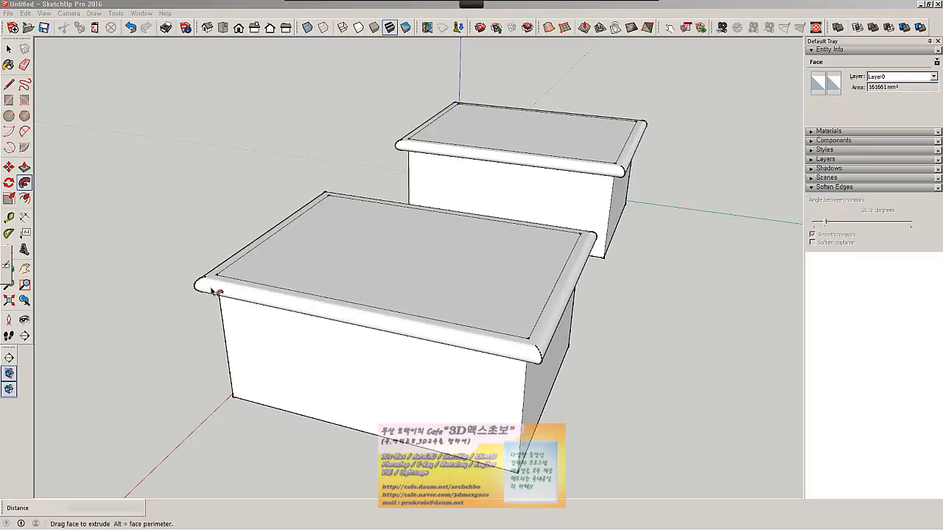
- Draw a rectangle about 5300 by 5800 mm on the ground beside the second box, along the red axis
middle_drag(185, 415, 460, 344)
scroll(394, 349, down, 2)
mouse_move(466, 356)
shift+middle_down()
mouse_move(447, 299)
mouse_move(295, 346)
shift+middle_up()
click(9, 100)
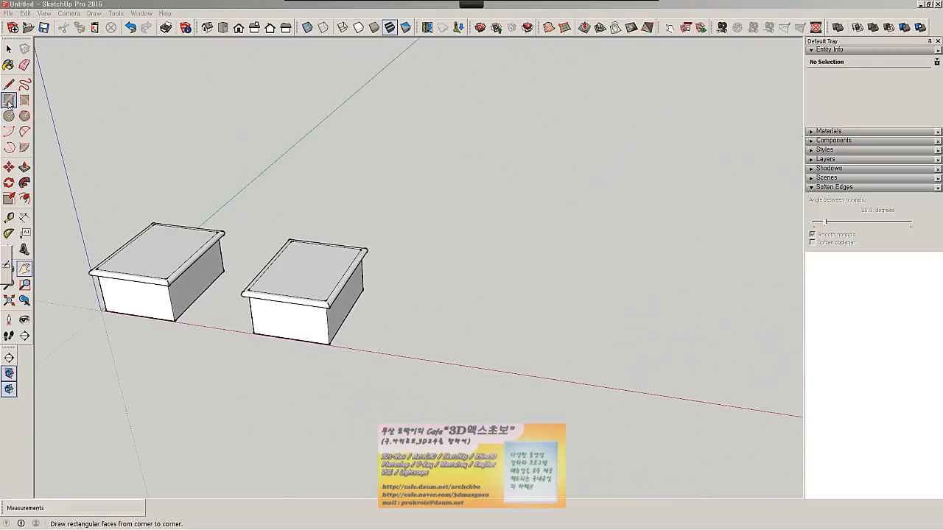
click(452, 317)
click(507, 369)
- Pull the new rectangle up about 4645 mm with Push/Pull to form a third box
key(p)
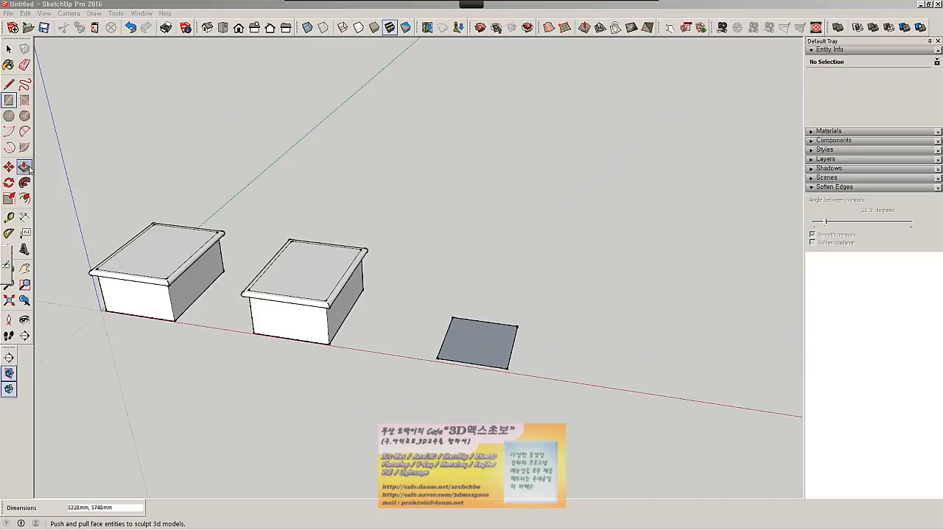
drag(483, 324, 486, 302)
click(486, 301)
- Draw a diagonal line across the upper-left corner of the third box's front face
scroll(494, 310, up, 7)
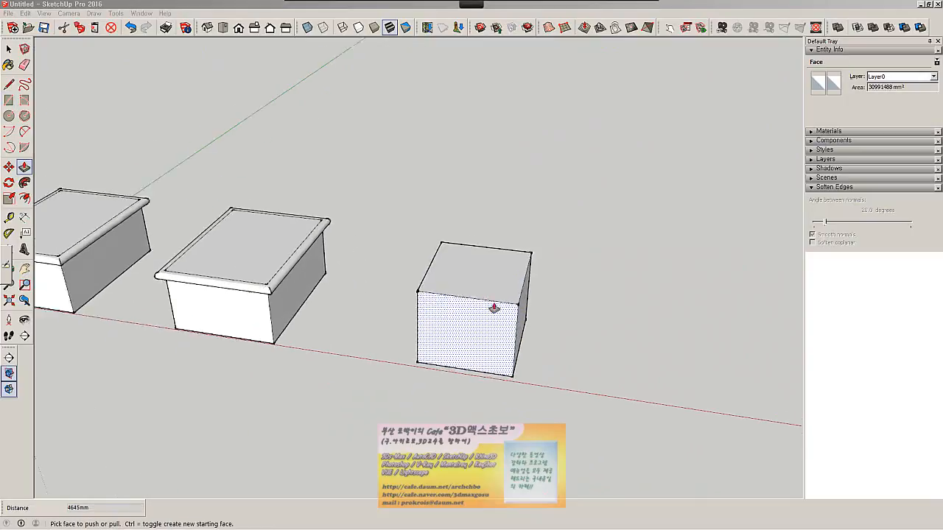
middle_drag(434, 308, 371, 245)
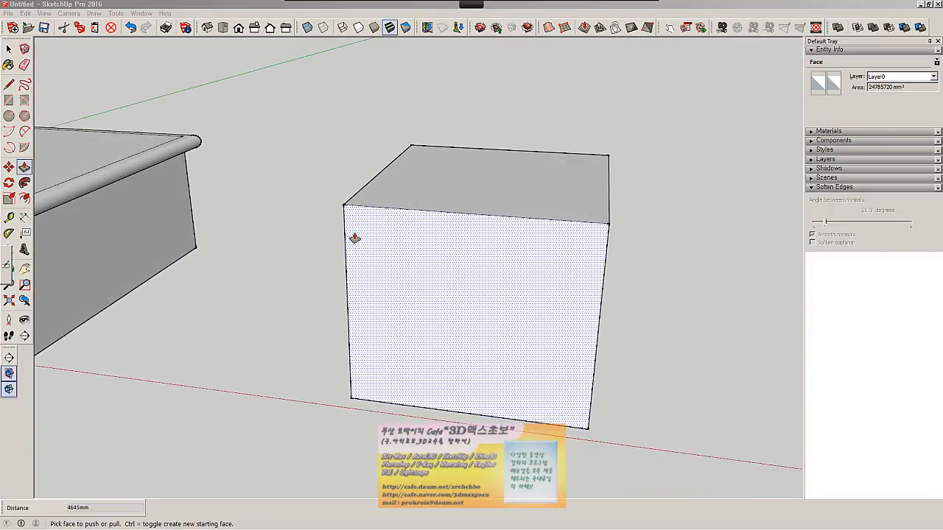
click(9, 84)
click(369, 206)
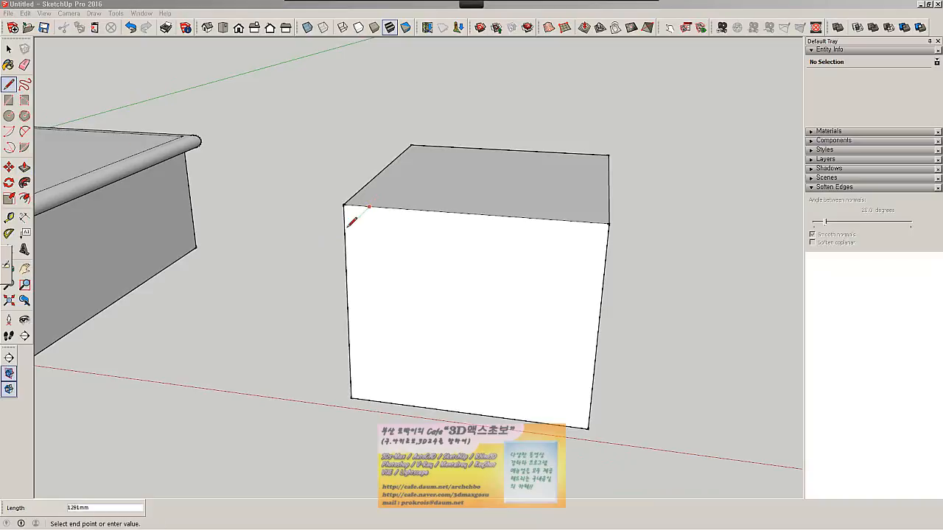
click(344, 229)
- Cut the corner triangle through the box's full depth, about 5808 mm, with Push/Pull, and undo both the cut and the diagonal line
click(24, 167)
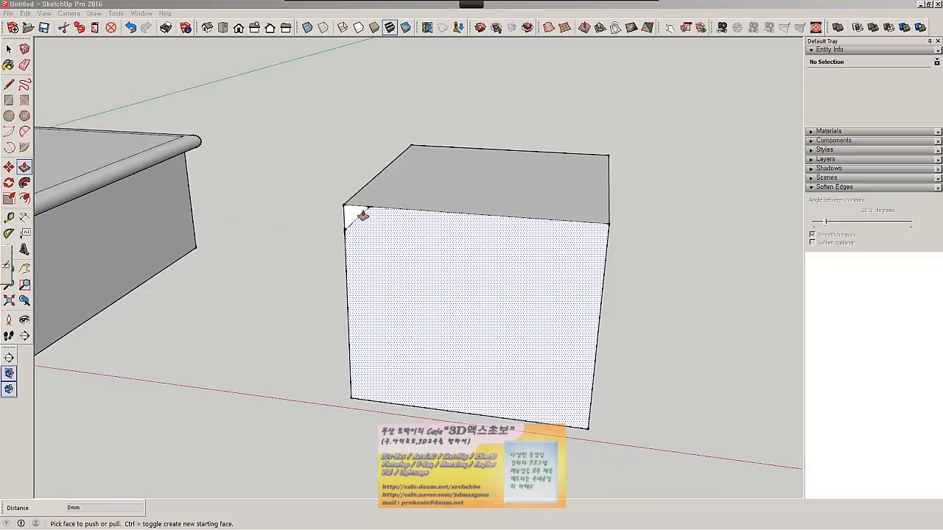
drag(355, 218, 433, 148)
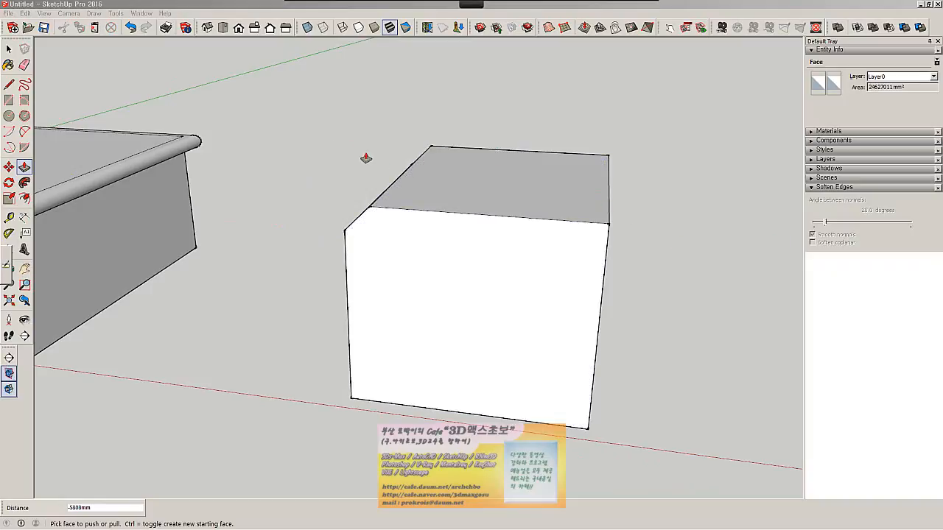
middle_drag(536, 257, 539, 285)
key(ctrl+z)
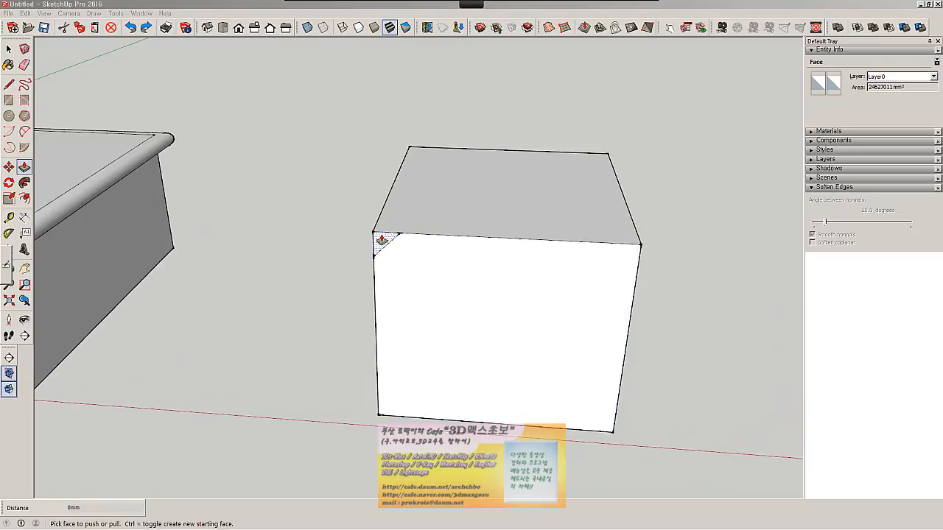
key(space)
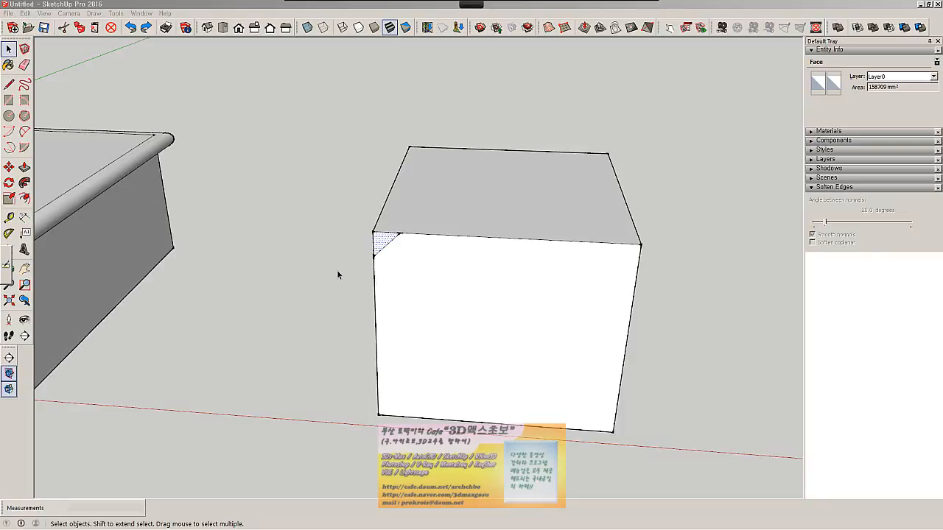
key(ctrl+z)
- Draw a small triangle on the ground beside the third box, and delete it
middle_drag(515, 272, 551, 279)
scroll(521, 268, down, 2)
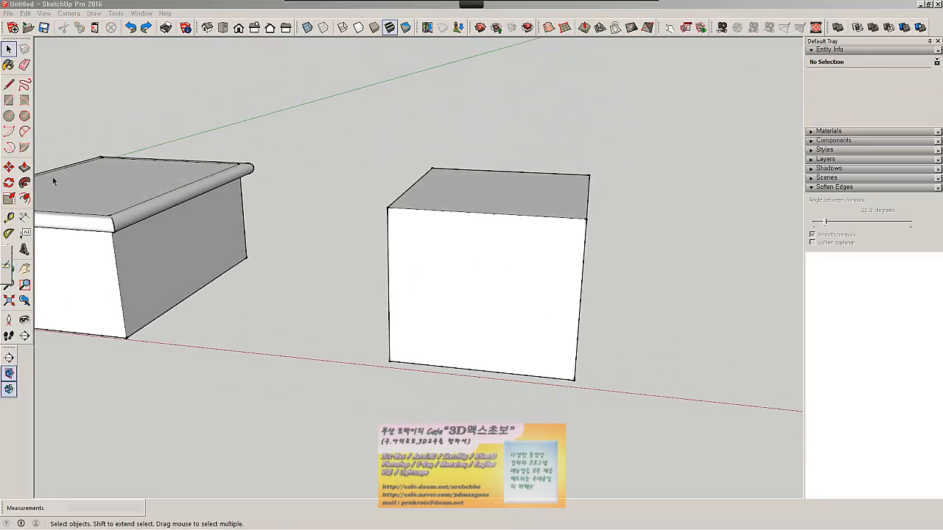
click(9, 83)
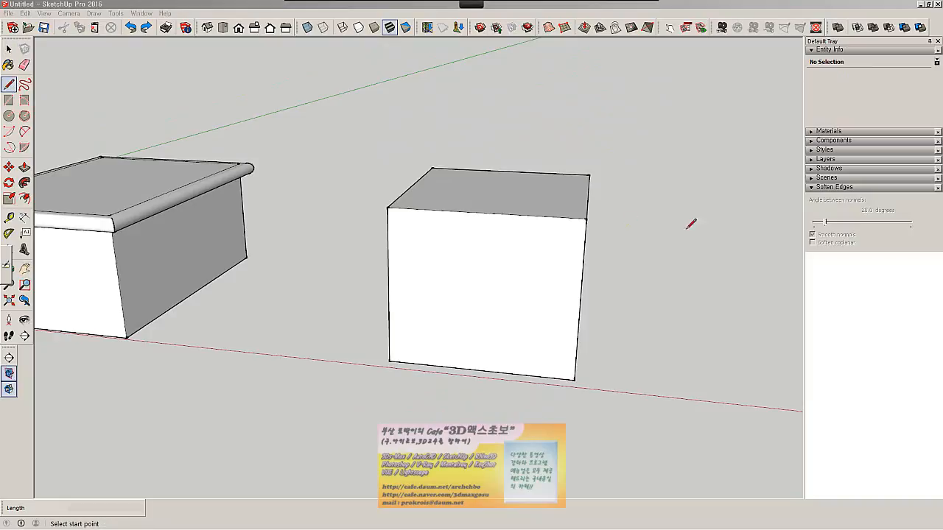
click(656, 229)
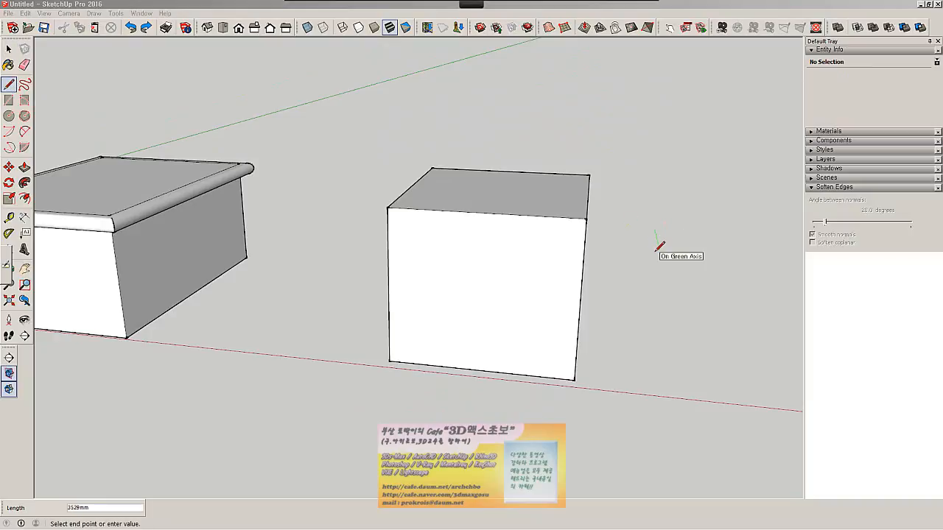
click(659, 249)
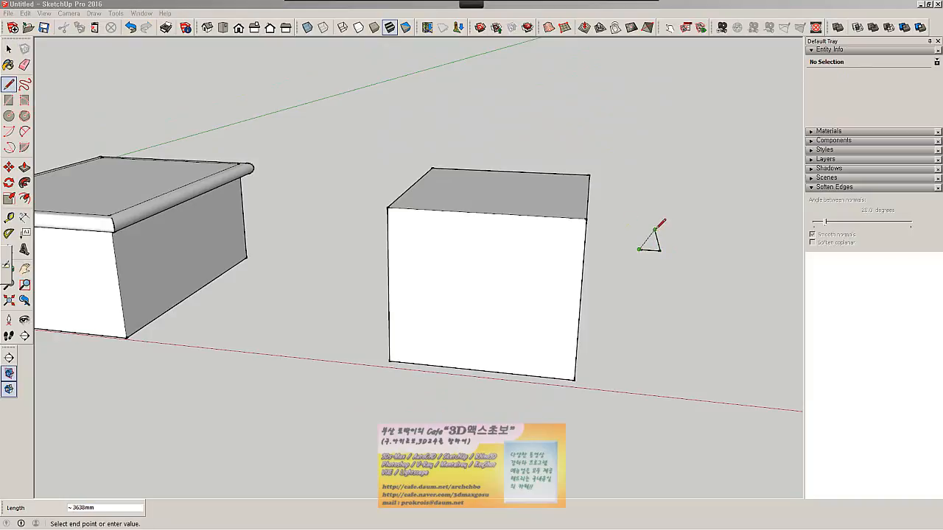
click(655, 229)
mouse_move(680, 263)
middle_down()
mouse_move(646, 236)
mouse_move(648, 269)
mouse_move(679, 282)
mouse_move(683, 250)
middle_up()
key(space)
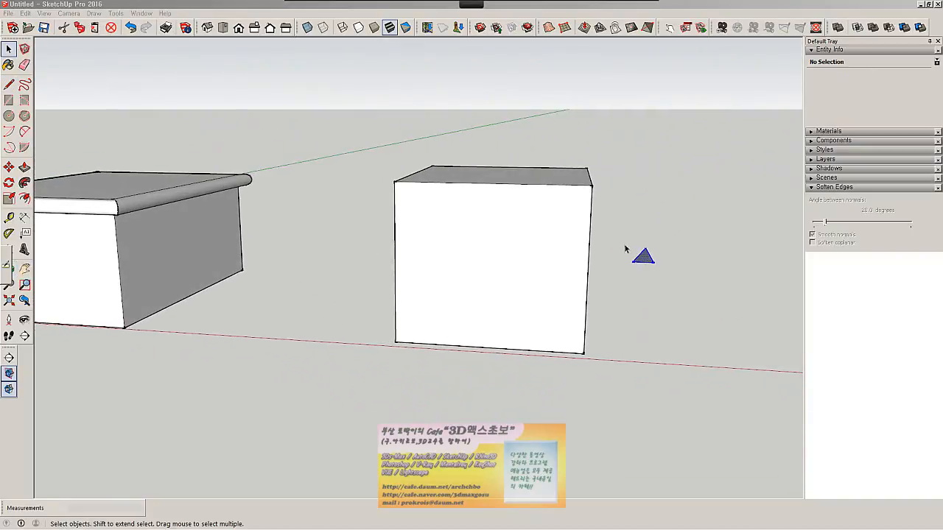
middle_drag(624, 249, 516, 177)
- Draw a diagonal line across the upper-right corner of the third box's front face
key(l)
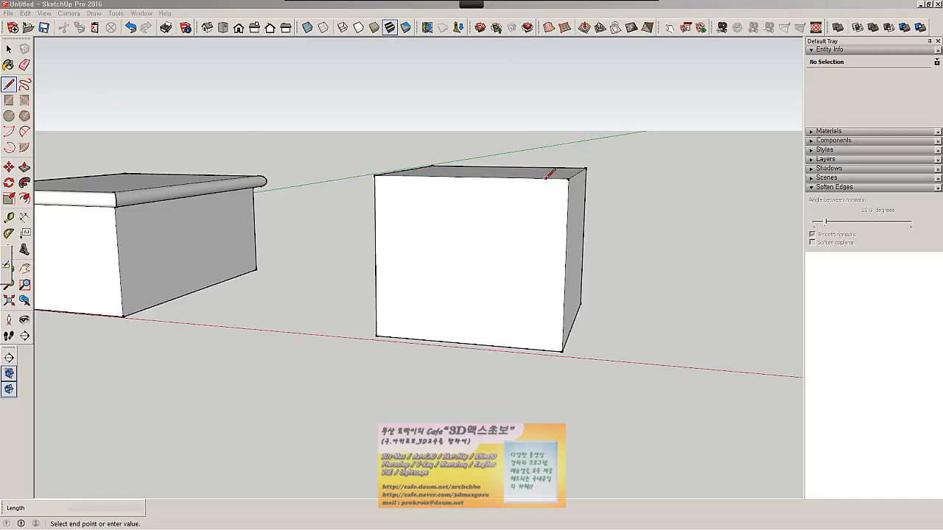
click(581, 208)
middle_drag(581, 208, 612, 231)
key(space)
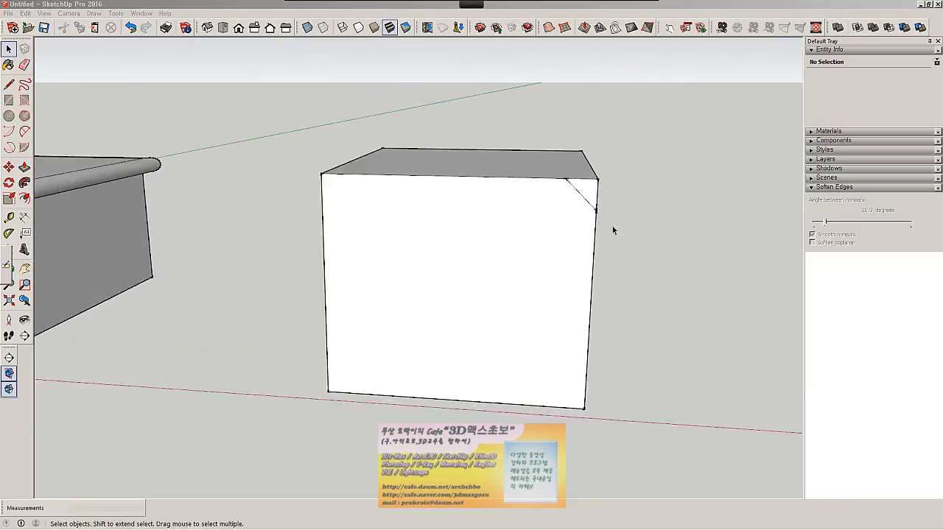
- Copy the corner triangle with its edges to the box's right side along the red axis, and delete the diagonal line from the front face
scroll(613, 231, up, 3)
click(580, 177)
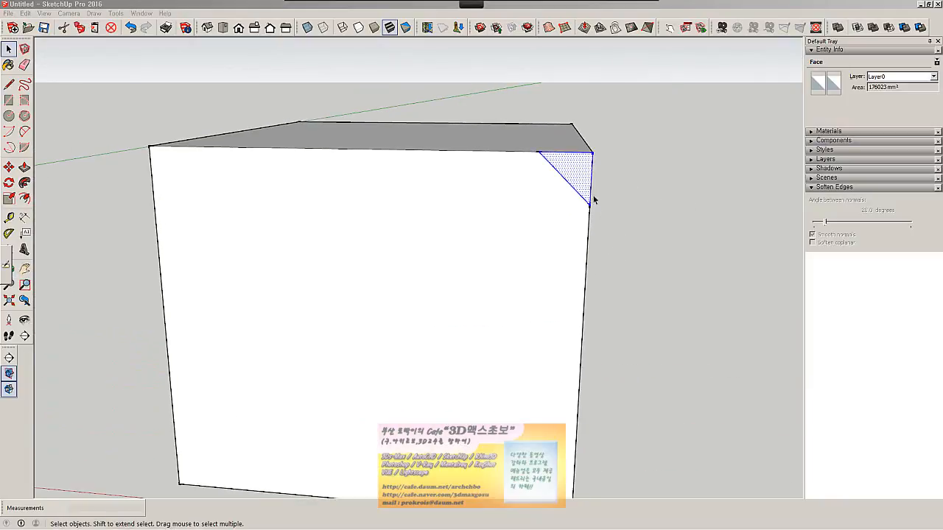
scroll(594, 199, down, 2)
double_click(588, 188)
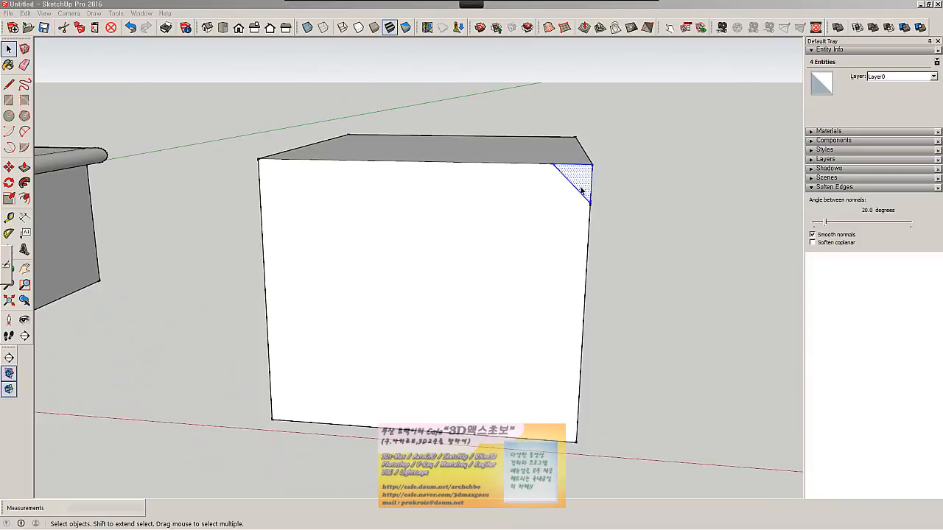
key(m)
click(553, 164)
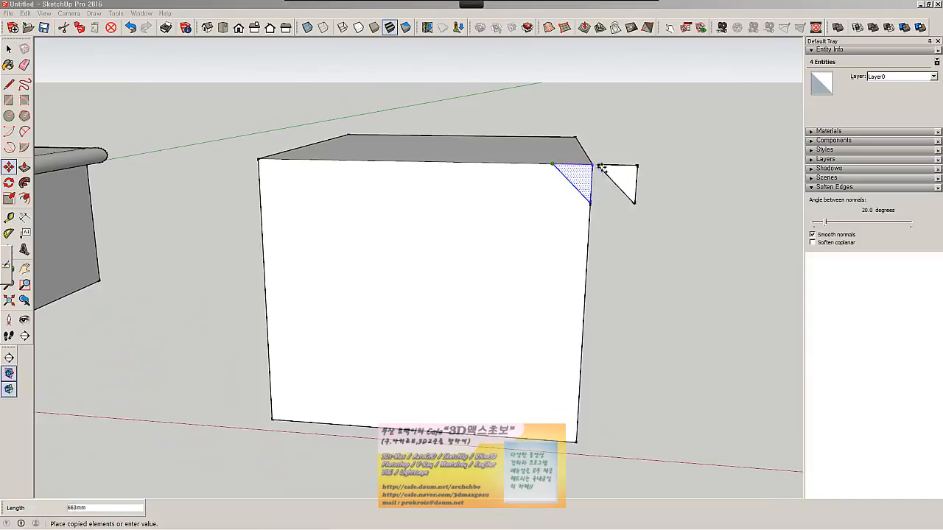
click(623, 164)
key(space)
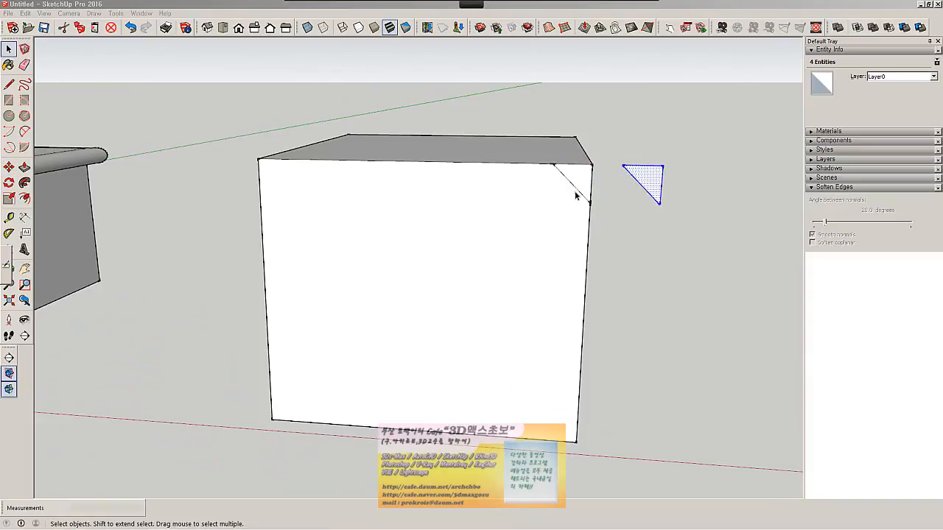
click(575, 188)
key(Delete)
- Rotate the copied triangle half a turn about its right-angle corner so that corner ends up at the lower left
middle_drag(656, 207, 657, 198)
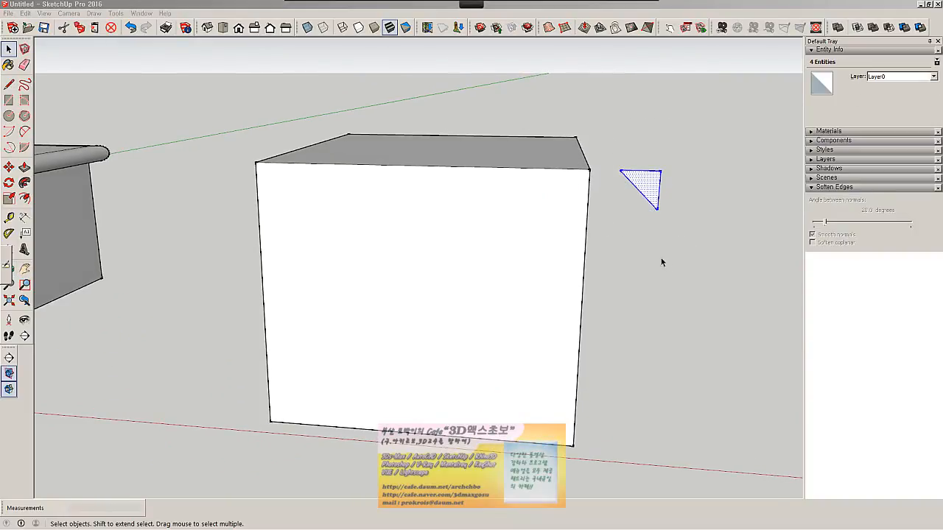
middle_drag(661, 258, 626, 206)
click(9, 183)
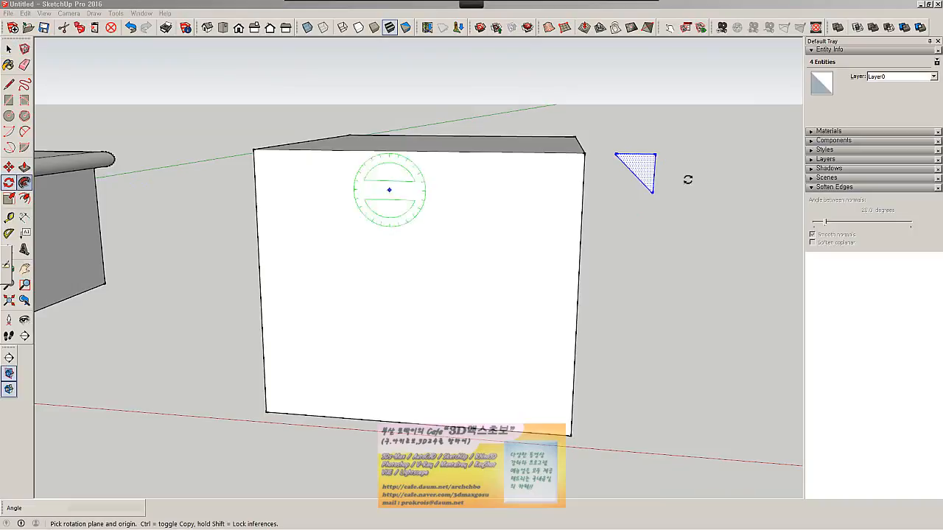
click(657, 154)
click(657, 122)
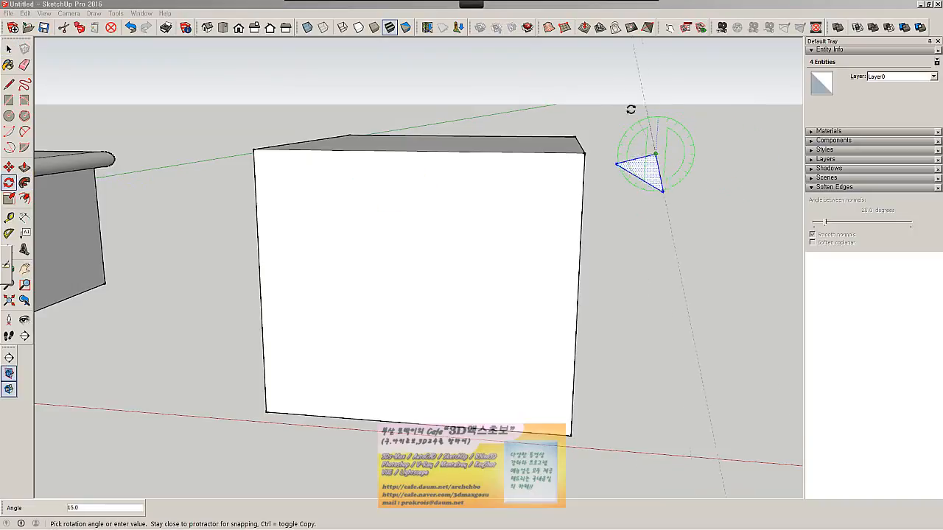
click(655, 234)
middle_drag(726, 244, 695, 251)
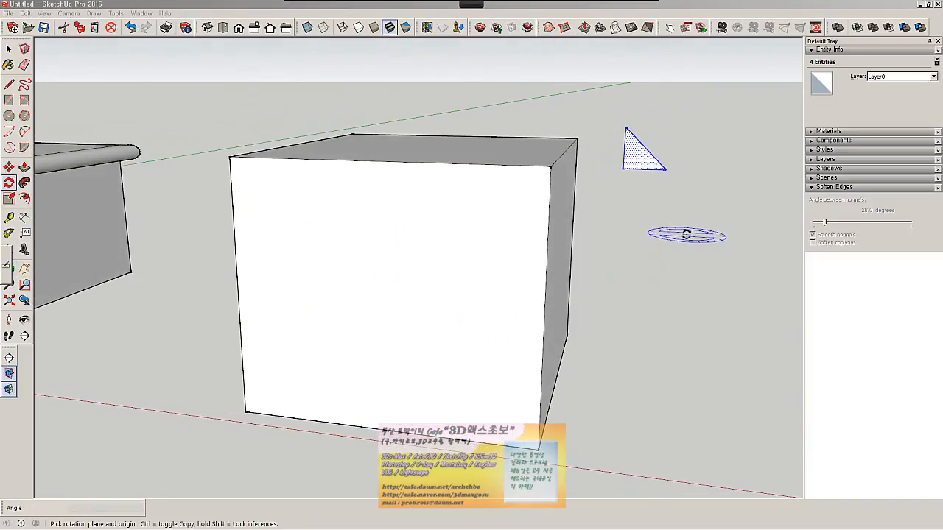
- Move the triangle by its lower-right tip onto the right edge of the third box's front face, inside the upper corner
key(m)
click(668, 169)
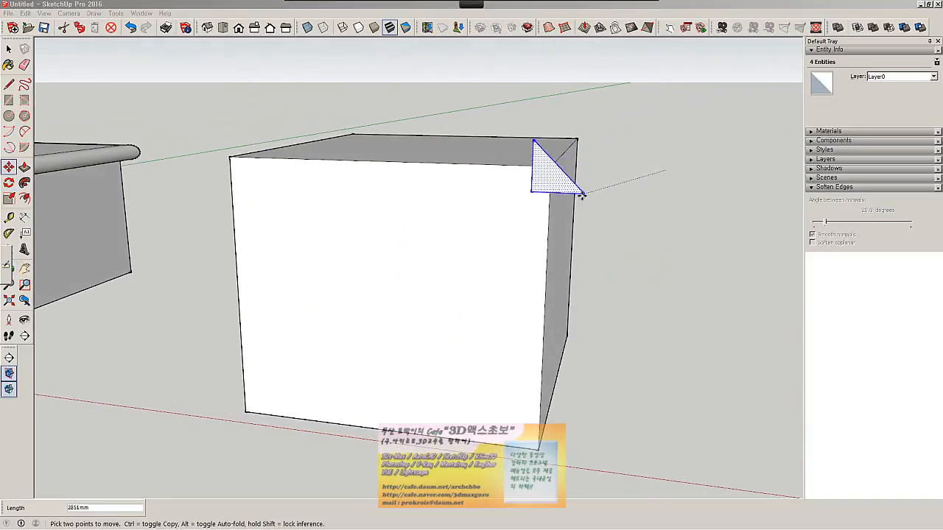
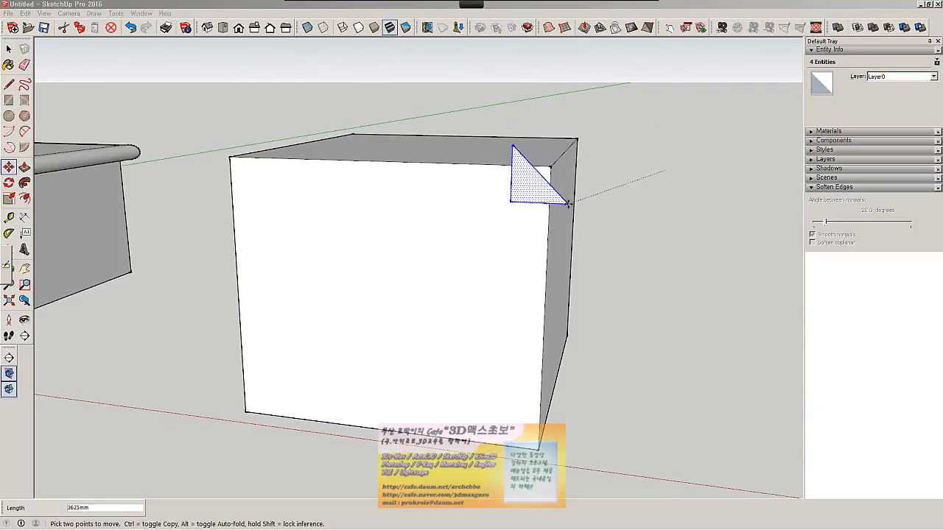
middle_drag(579, 204, 572, 225)
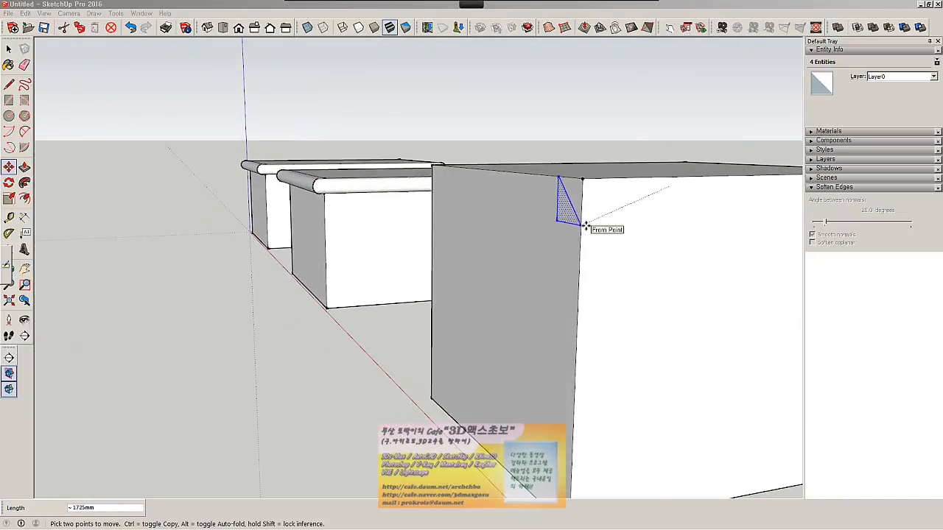
mouse_move(583, 225)
middle_down()
mouse_move(579, 238)
mouse_move(686, 256)
mouse_move(679, 242)
middle_up()
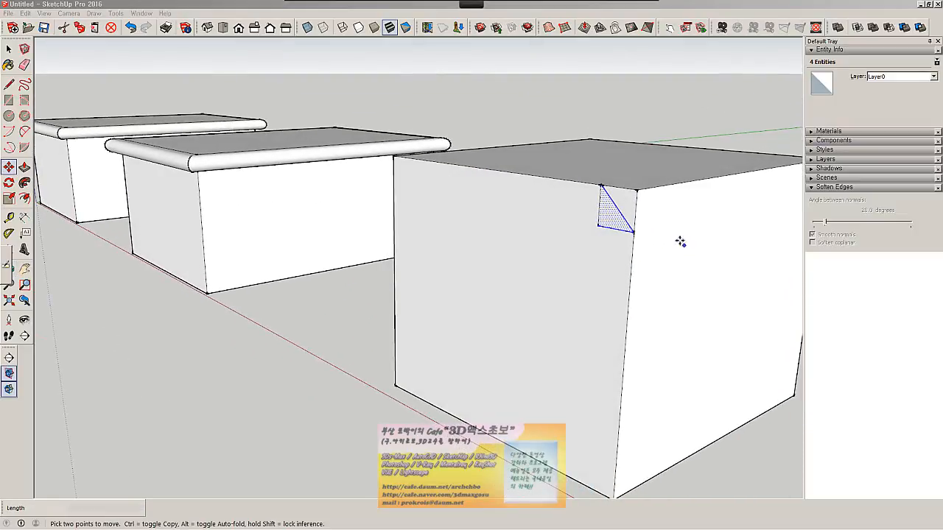
- Try to sweep the triangle around the third box's top edges with Follow Me, and undo both the sweep and the triangle's move
key(space)
click(653, 188)
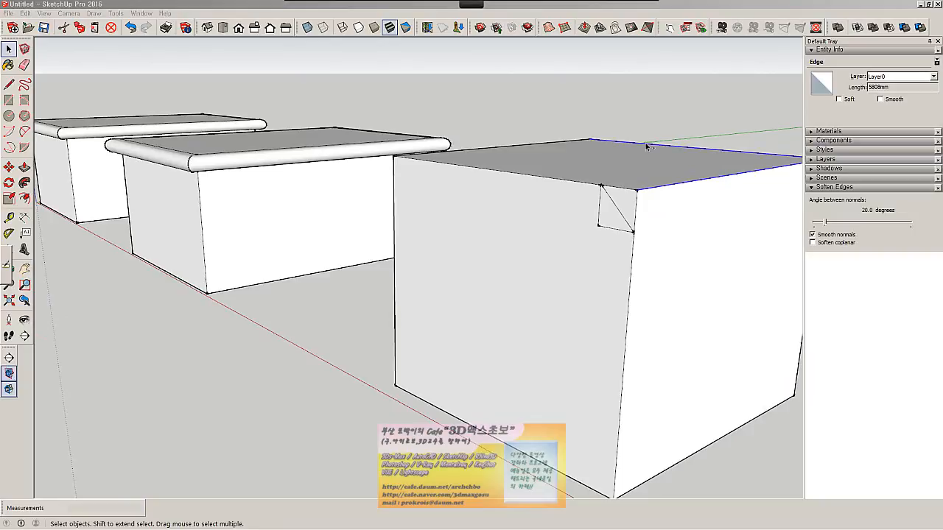
shift+click(530, 181)
shift+click(536, 177)
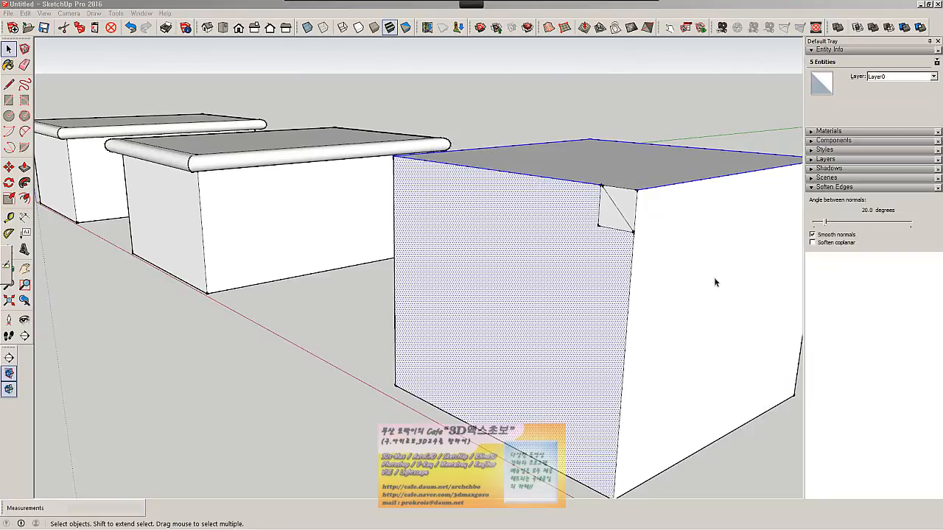
click(571, 183)
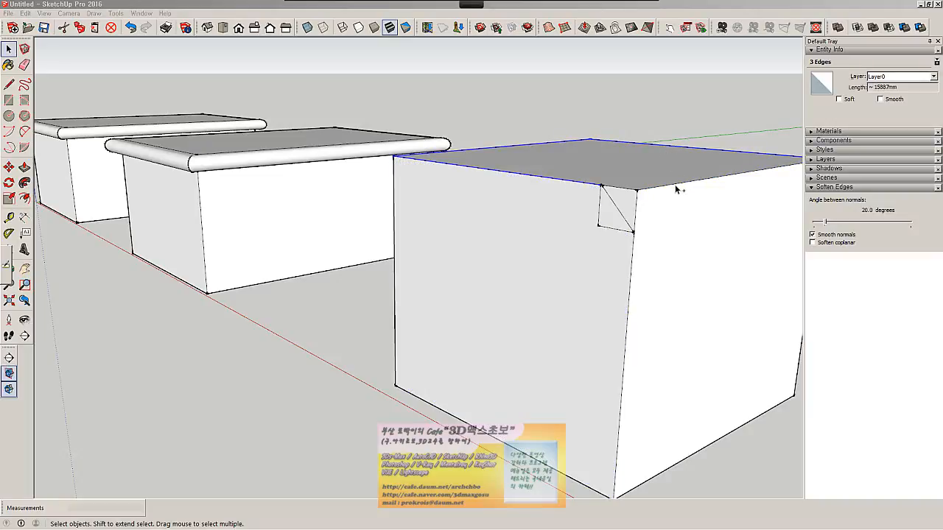
click(25, 182)
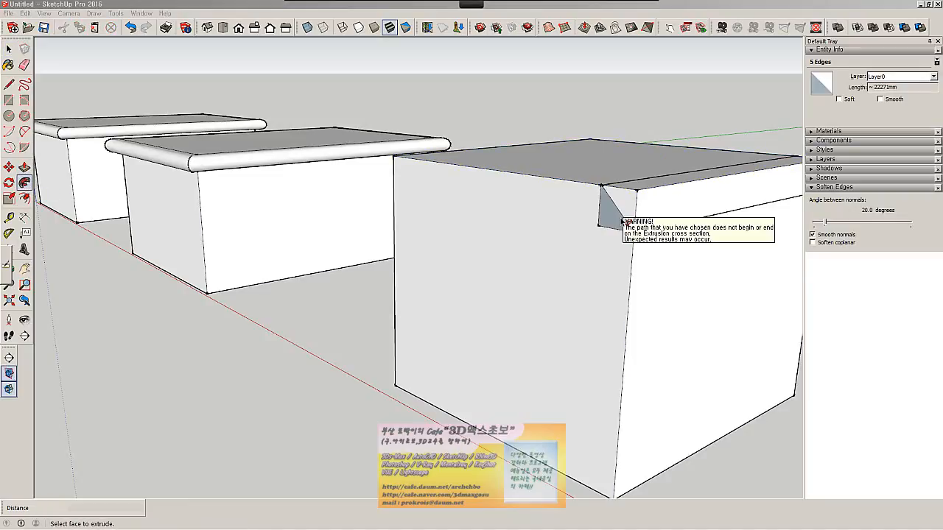
middle_drag(564, 232, 656, 243)
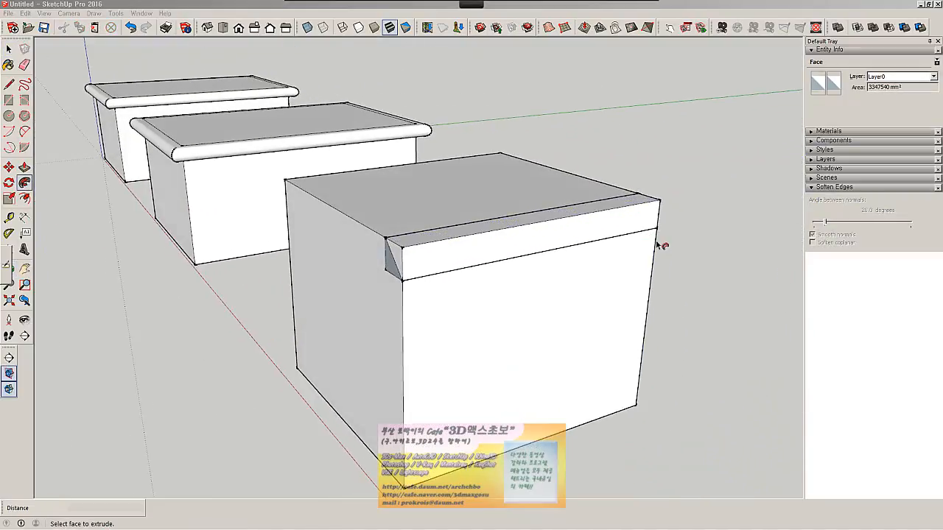
key(ctrl+z)
key(space)
- Move the triangle with its edges by its right-angle corner onto the upper-right front corner of the third box
middle_drag(387, 253, 712, 210)
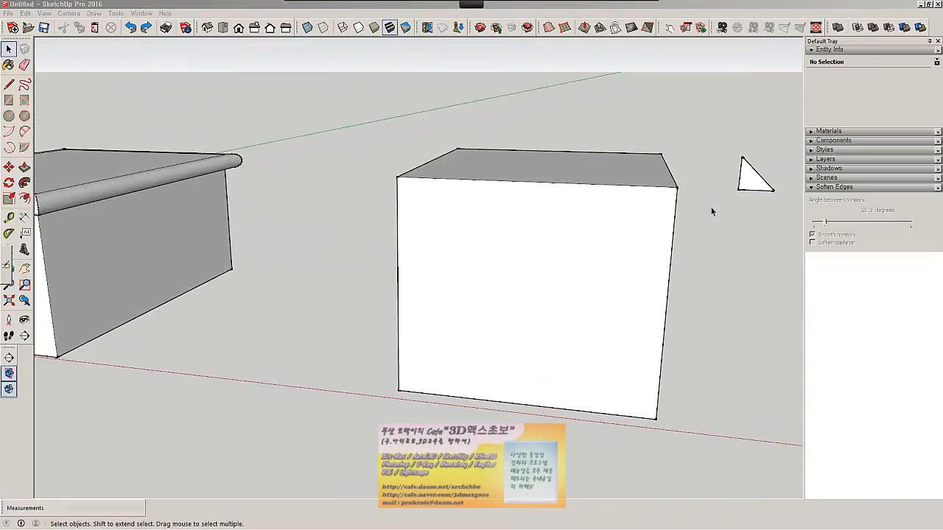
double_click(750, 184)
middle_drag(751, 183, 669, 221)
key(m)
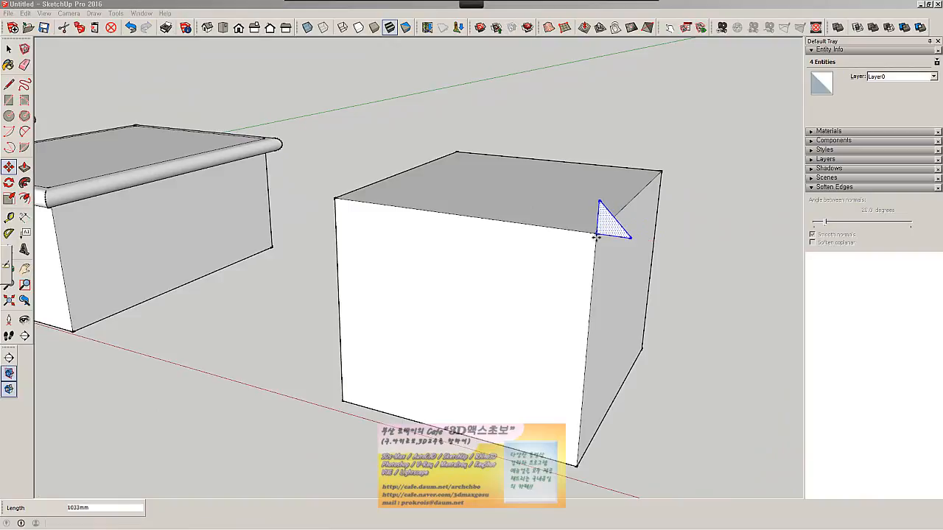
middle_drag(598, 229, 506, 259)
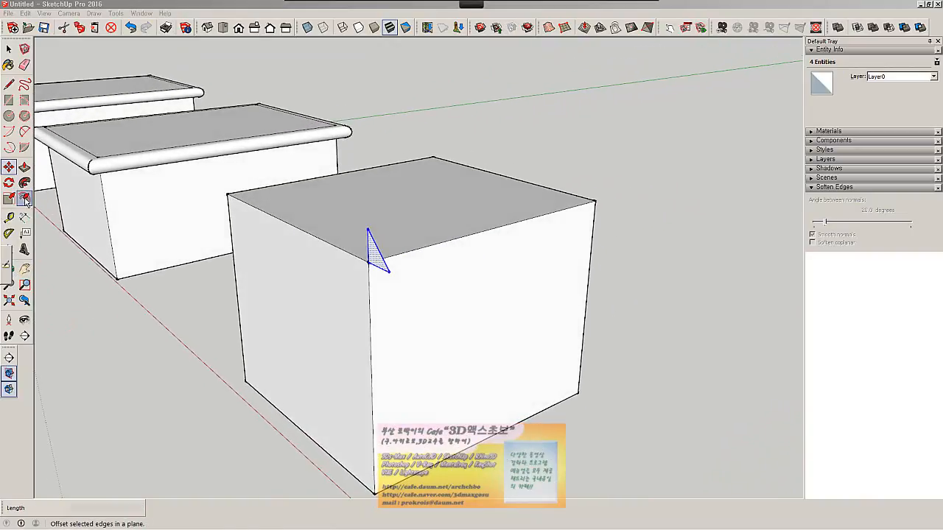
middle_drag(321, 232, 88, 177)
- Try to guide the triangle manually along the third box's top edges with Follow Me, and undo the attempts
click(24, 183)
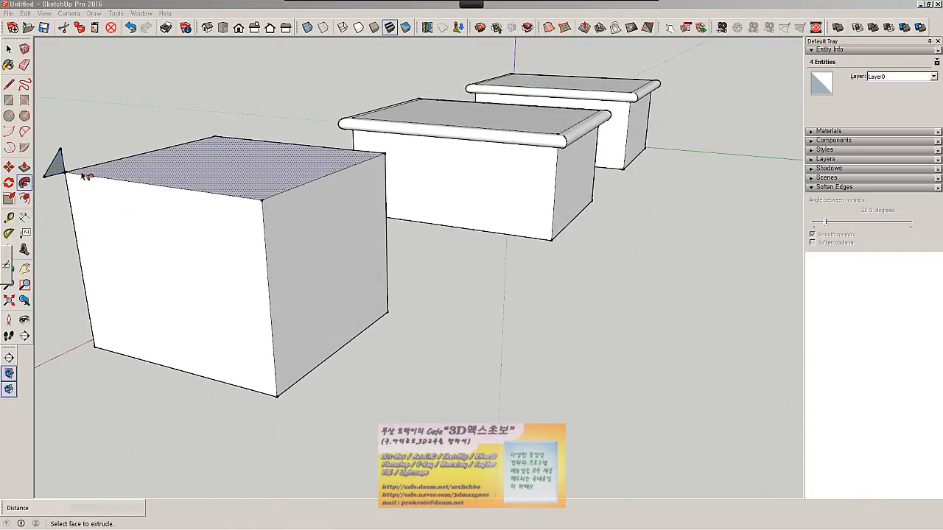
mouse_move(63, 174)
mouse_down()
mouse_move(204, 198)
mouse_move(333, 176)
mouse_up()
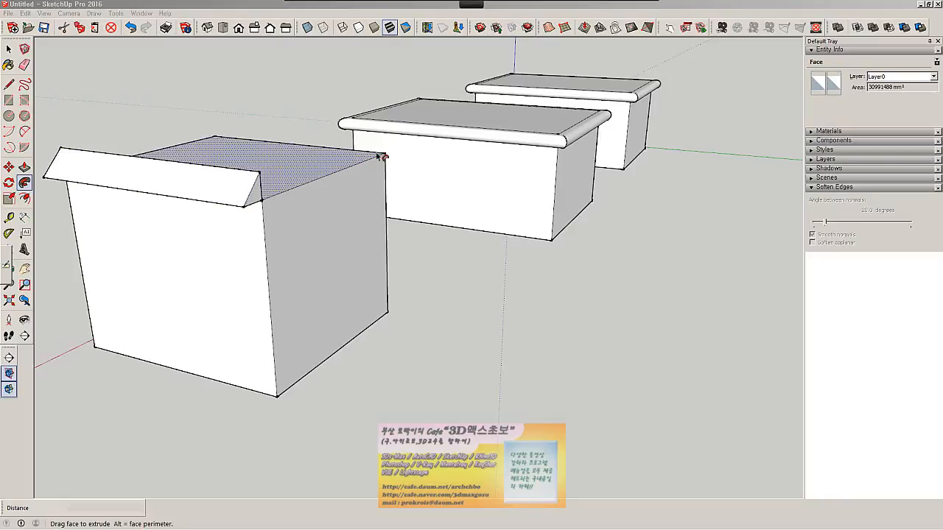
drag(377, 154, 374, 170)
key(ctrl+z)
mouse_move(61, 170)
mouse_down()
mouse_move(204, 198)
mouse_move(326, 175)
mouse_move(362, 151)
mouse_move(221, 147)
mouse_move(105, 157)
mouse_move(56, 179)
mouse_move(65, 153)
mouse_up()
key(ctrl+z)
key(space)
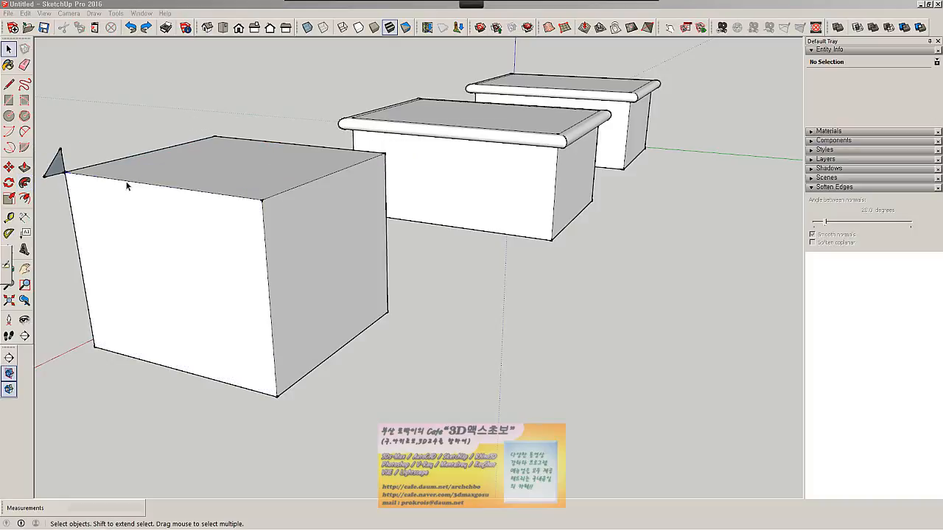
- Select the four top edges of the third box as the path and sweep the triangle around them with Follow Me
click(127, 184)
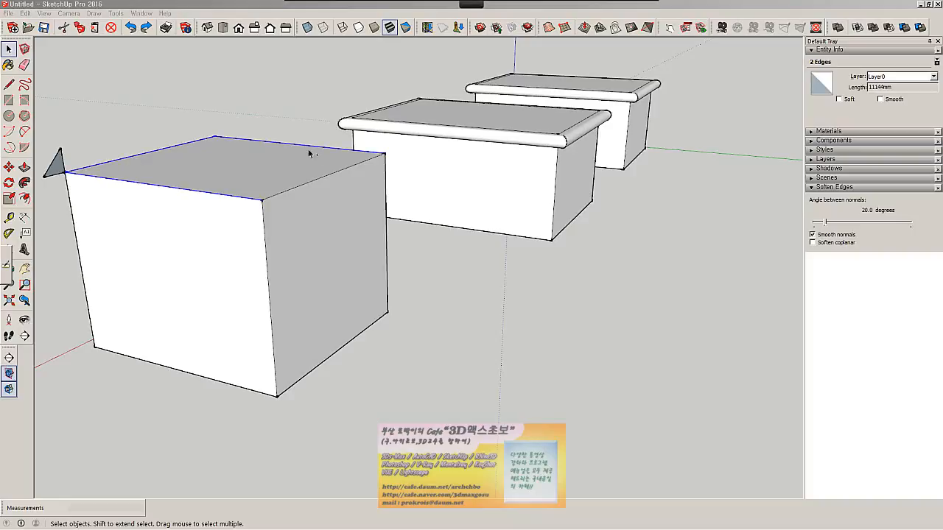
ctrl+click(317, 182)
click(25, 183)
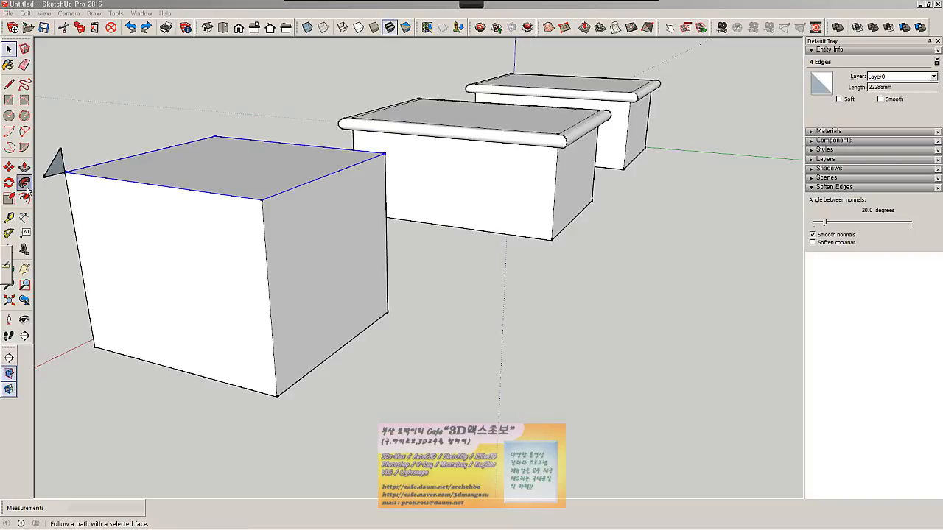
click(53, 165)
middle_drag(137, 208, 418, 273)
key(p)
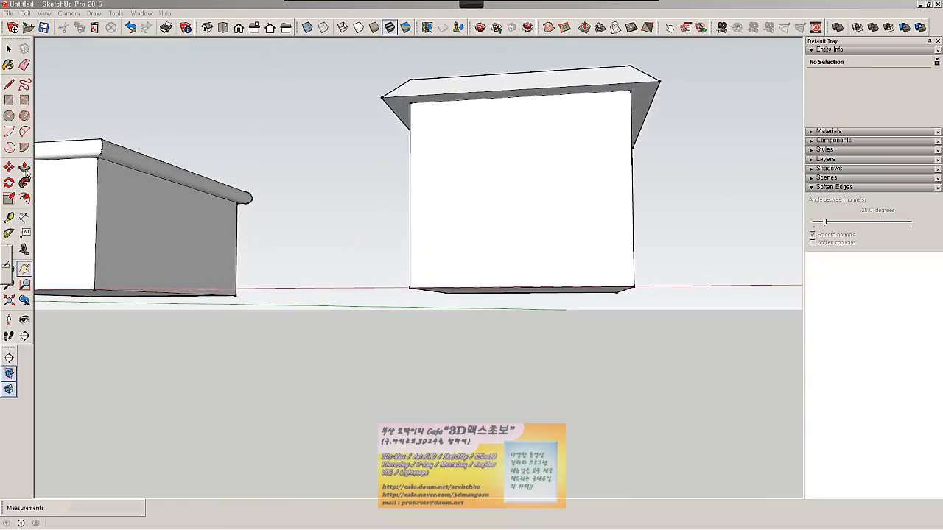
- Draw a diagonal line about 1050 mm long across the lower-left corner of the third box's front face
click(8, 85)
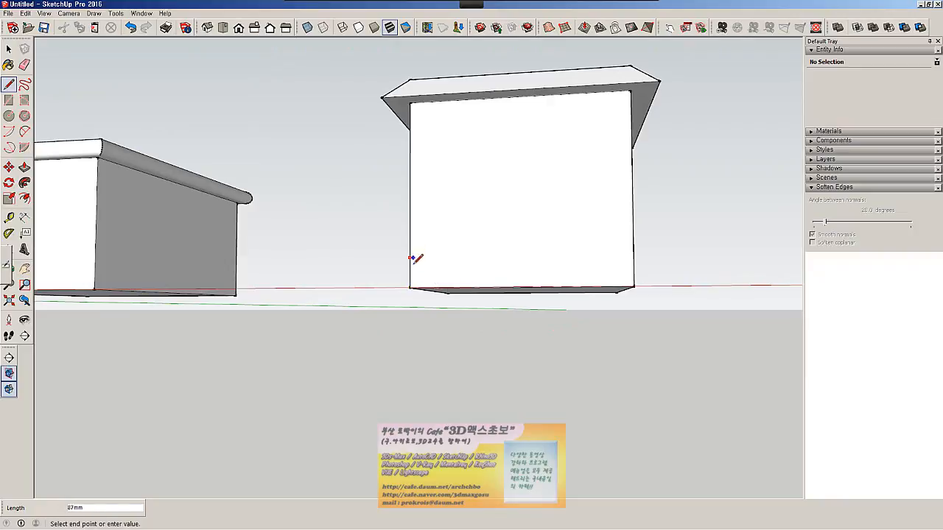
click(444, 287)
scroll(456, 294, up, 5)
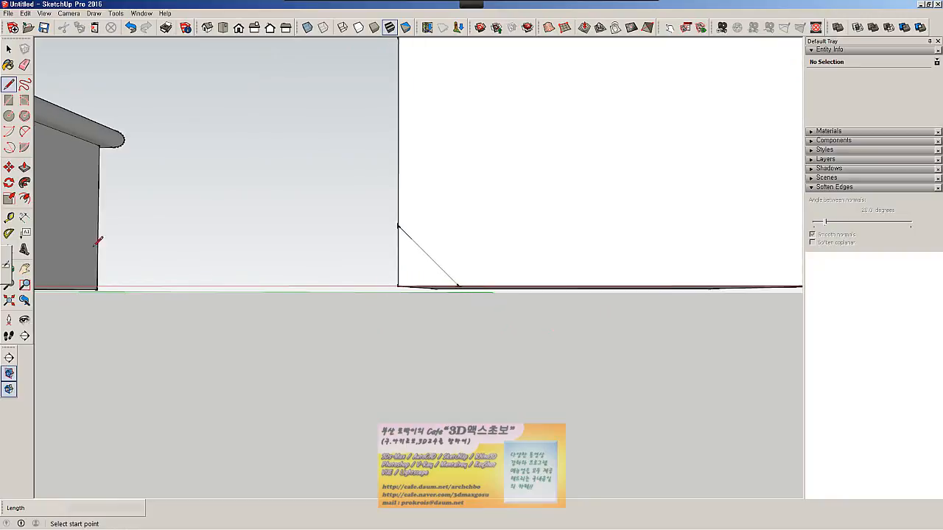
- Draw an arc between the diagonal's endpoints, bulging about 196 mm toward the box corner, and delete the straight diagonal
click(24, 131)
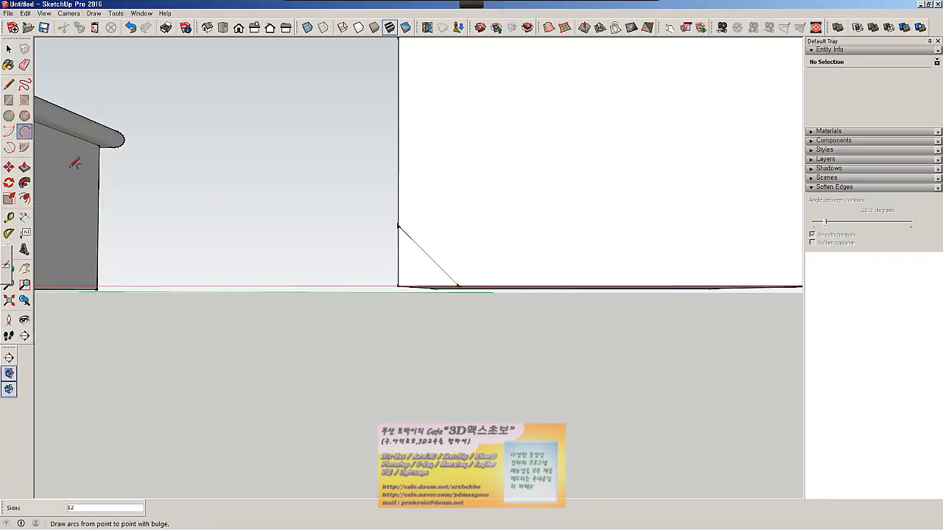
scroll(417, 221, up, 1)
click(397, 209)
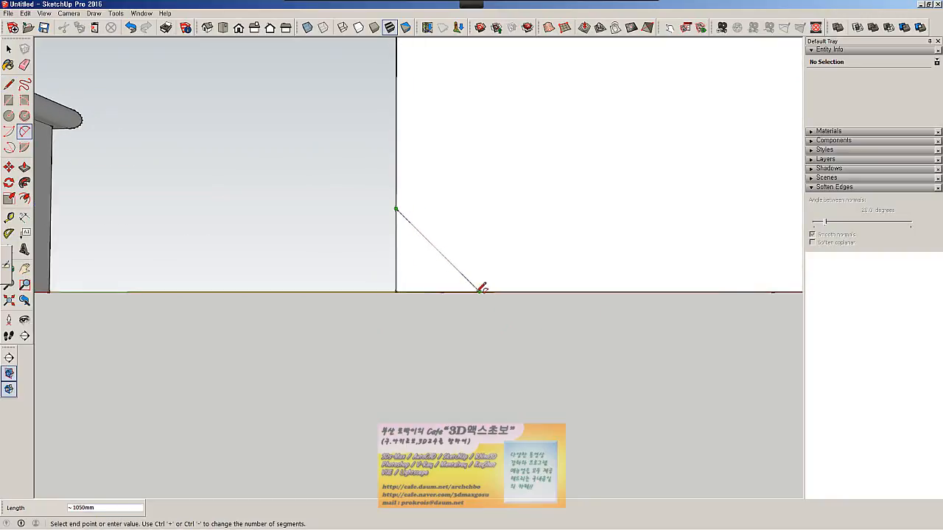
click(479, 291)
click(438, 277)
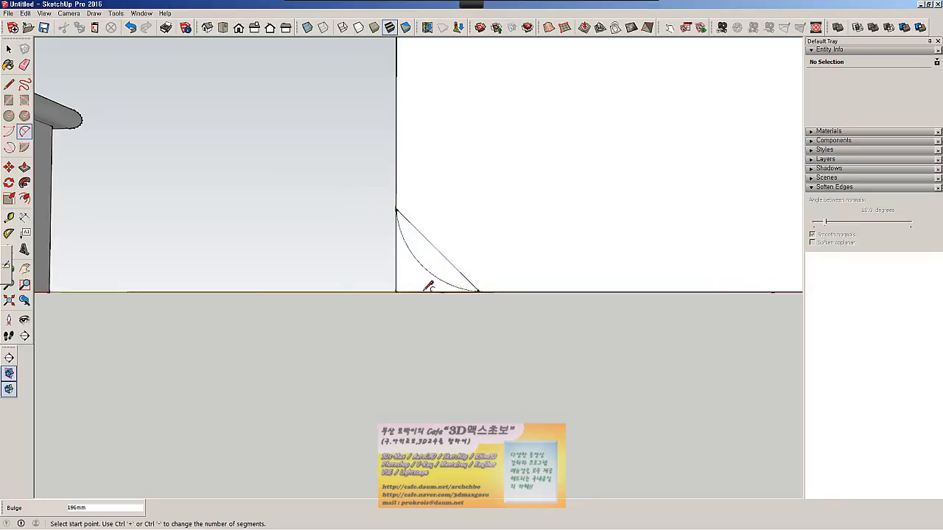
key(space)
click(453, 265)
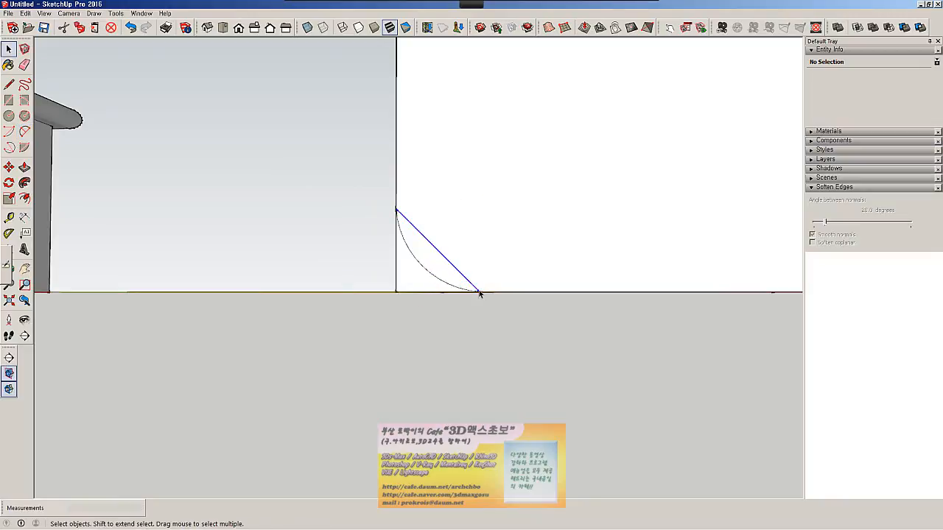
key(Delete)
- Sweep the arc-cut corner profile all the way around the third box's bottom edges with Follow Me
middle_drag(488, 292, 528, 253)
click(24, 182)
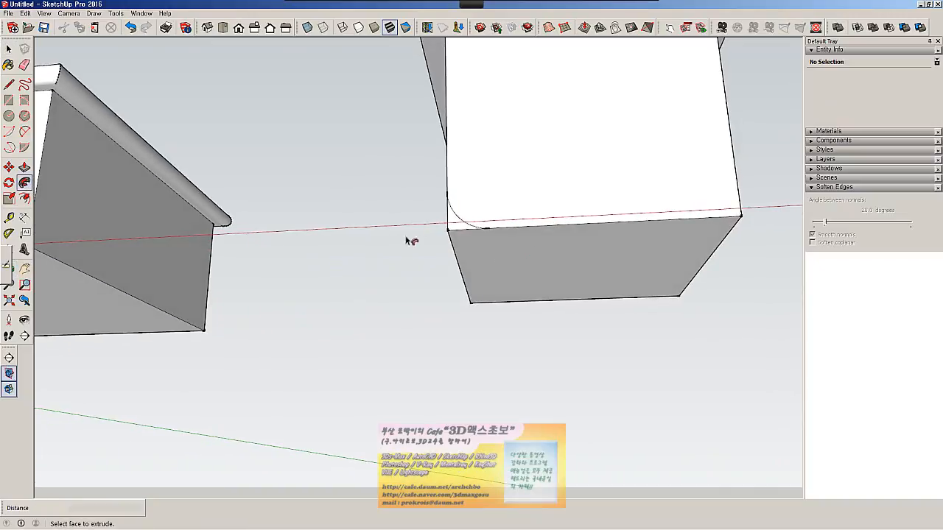
click(453, 234)
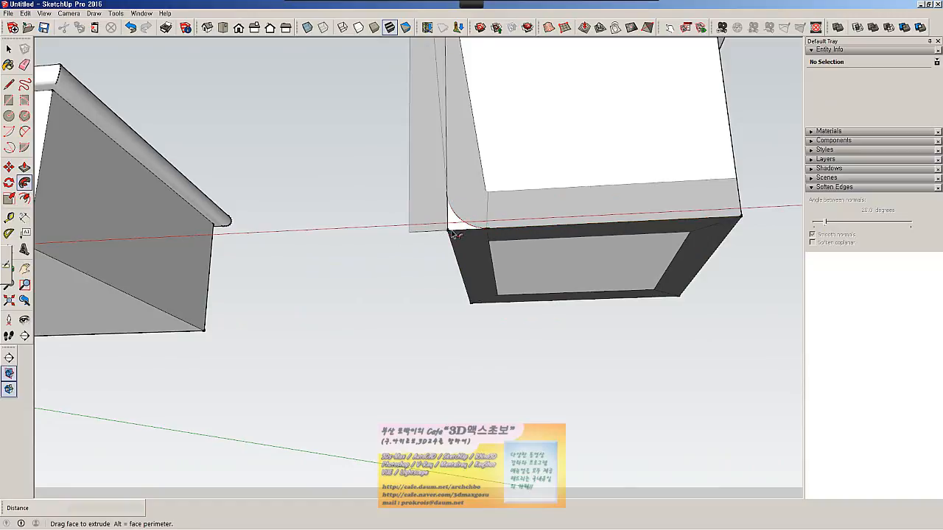
middle_drag(421, 241, 542, 274)
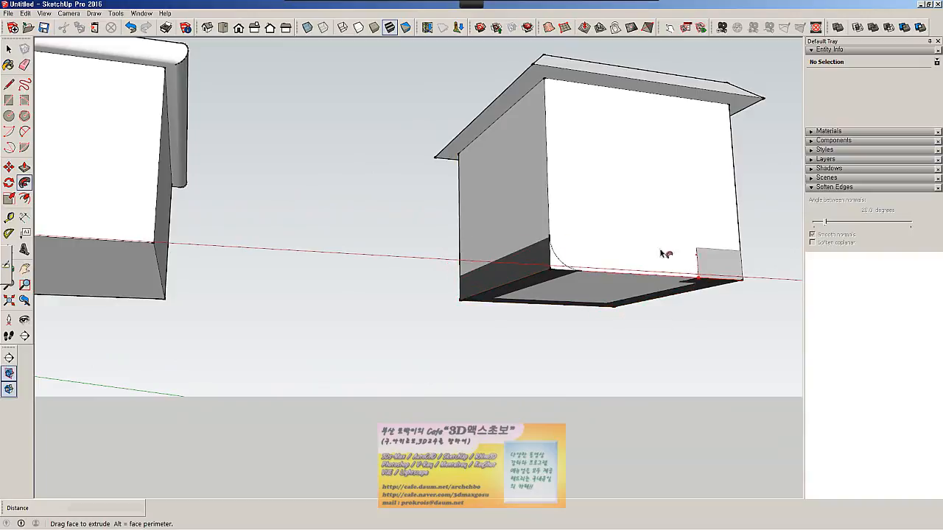
click(552, 270)
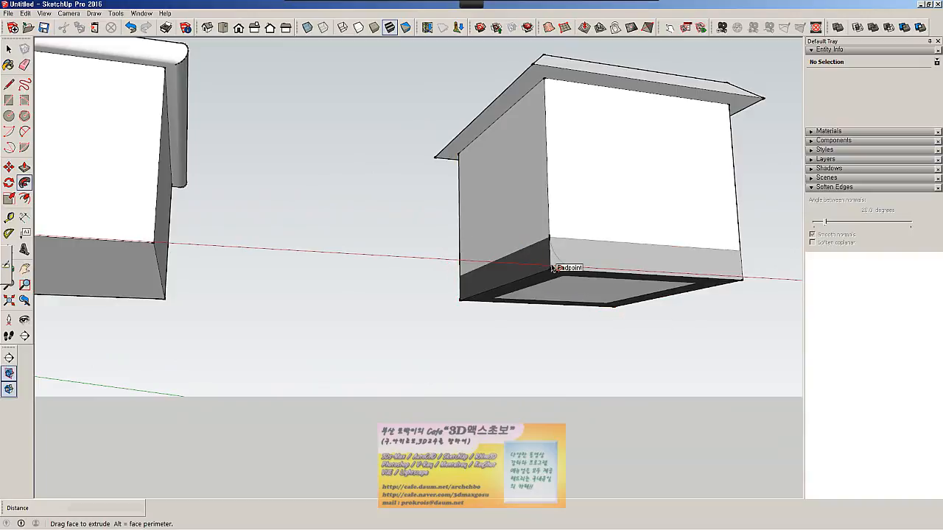
- Draw a diagonal line about 803 mm long across the lower-left corner of the second box's front face
middle_drag(552, 269, 317, 268)
middle_drag(455, 323, 578, 275)
middle_drag(361, 365, 442, 350)
scroll(435, 350, down, 1)
middle_drag(364, 351, 297, 217)
scroll(225, 283, up, 2)
scroll(296, 282, up, 1)
scroll(296, 280, up, 1)
middle_drag(320, 288, 285, 338)
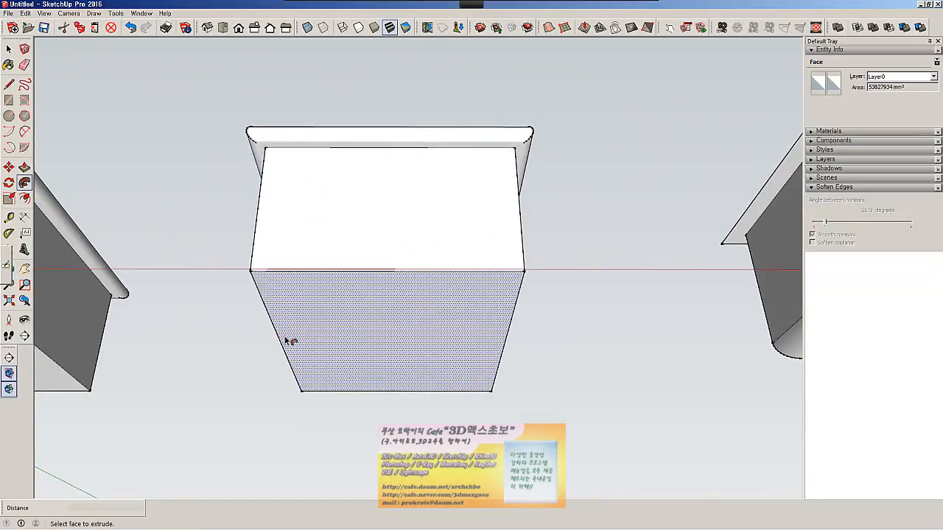
scroll(281, 327, up, 2)
key(l)
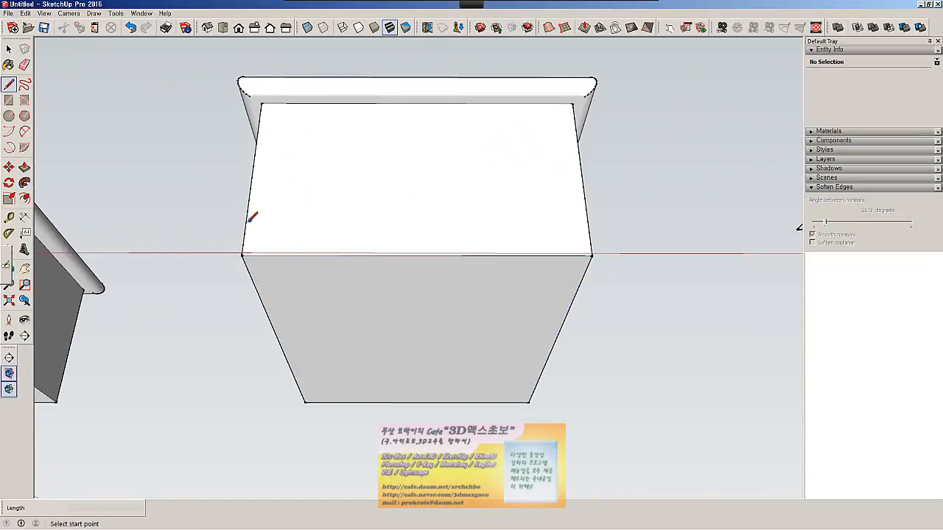
click(245, 229)
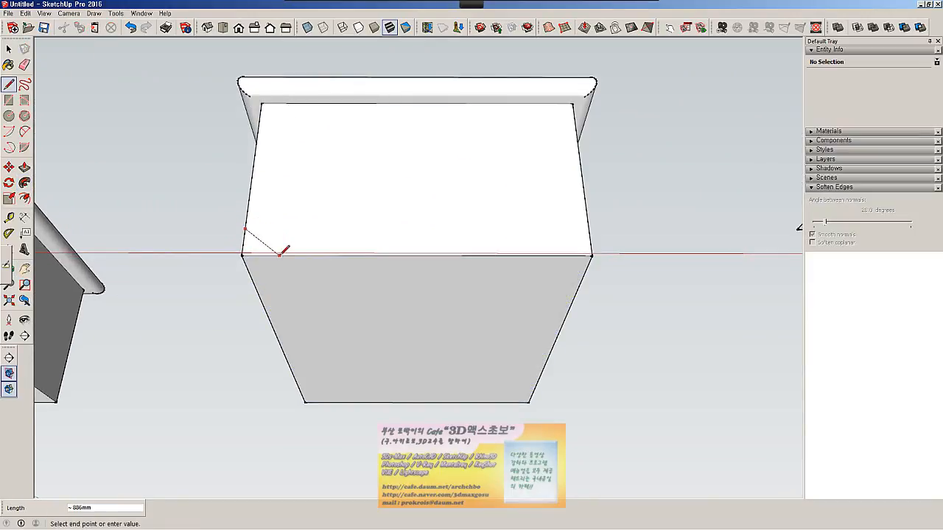
click(273, 255)
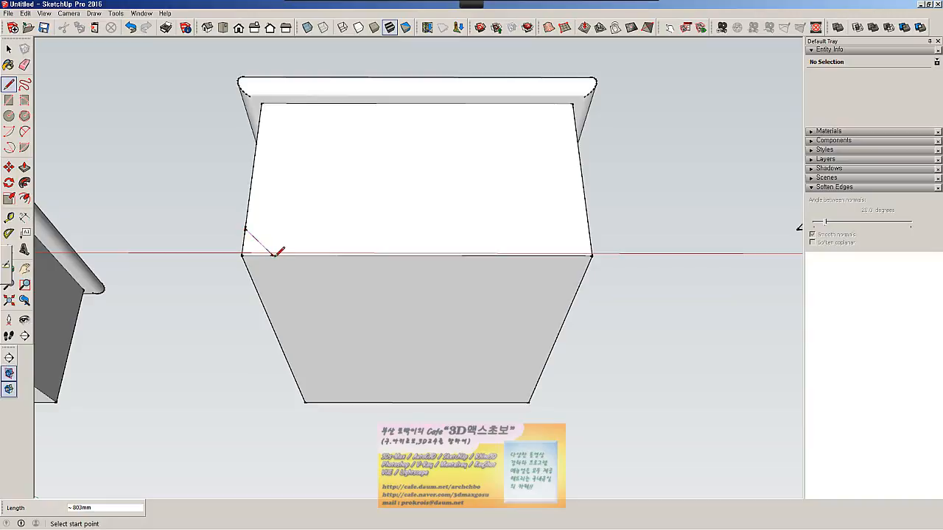
- Sweep the triangular corner profile all the way around the second box's bottom edges with Follow Me
click(25, 184)
mouse_move(249, 246)
mouse_down()
mouse_move(294, 390)
mouse_move(363, 350)
mouse_move(536, 399)
mouse_move(568, 275)
mouse_move(534, 254)
mouse_move(240, 257)
mouse_move(252, 258)
mouse_move(231, 295)
mouse_move(246, 271)
mouse_up()
middle_drag(243, 269, 354, 316)
mouse_move(353, 316)
mouse_down()
mouse_move(369, 320)
mouse_move(273, 386)
mouse_move(553, 383)
mouse_move(543, 216)
mouse_move(381, 267)
mouse_move(384, 304)
mouse_move(370, 296)
mouse_move(378, 263)
mouse_up()
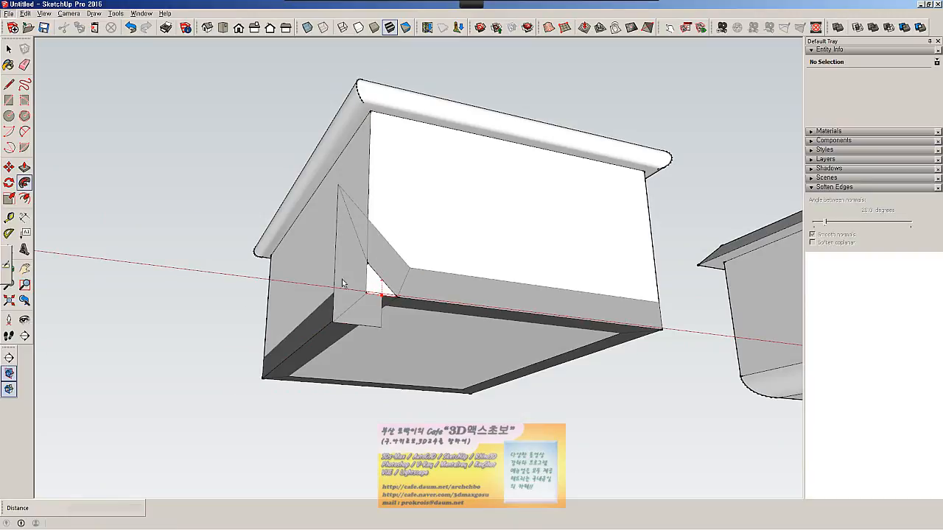
mouse_move(351, 312)
mouse_down()
mouse_move(402, 272)
mouse_move(370, 262)
mouse_move(368, 283)
mouse_move(404, 302)
mouse_move(363, 274)
mouse_move(370, 263)
mouse_up()
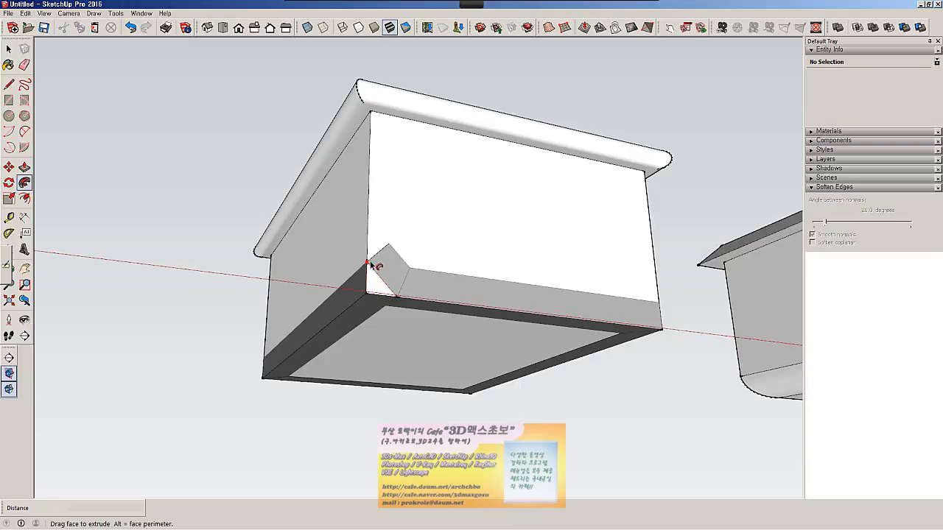
middle_drag(389, 288, 248, 294)
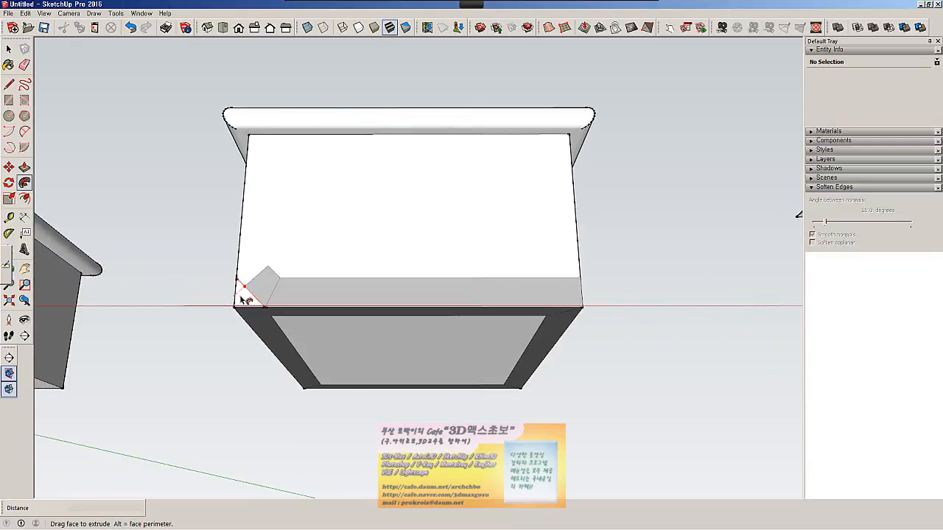
mouse_move(238, 281)
mouse_down()
mouse_move(233, 318)
mouse_move(274, 355)
mouse_move(519, 389)
mouse_move(578, 310)
mouse_move(257, 305)
mouse_move(241, 328)
mouse_move(249, 283)
mouse_move(243, 302)
mouse_move(266, 310)
mouse_up()
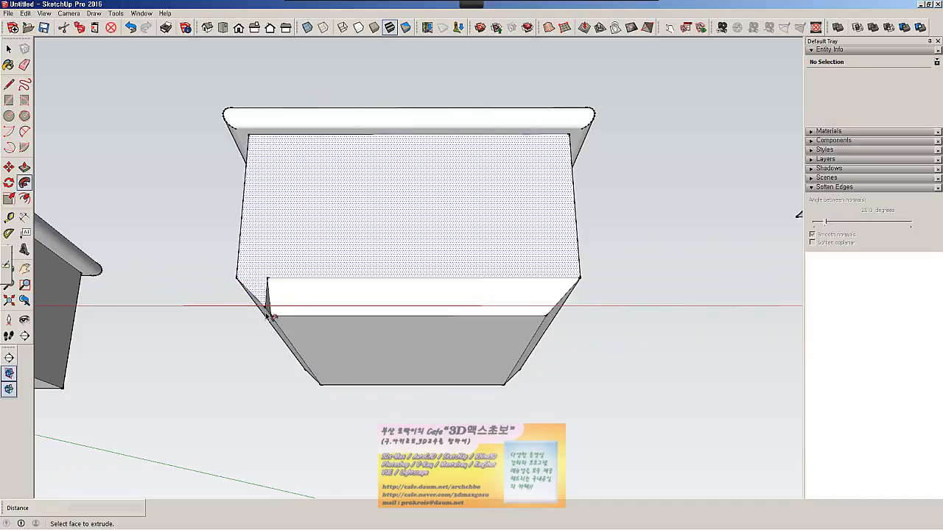
middle_drag(302, 324, 319, 267)
mouse_move(515, 401)
mouse_down()
mouse_move(556, 285)
mouse_move(292, 276)
mouse_up()
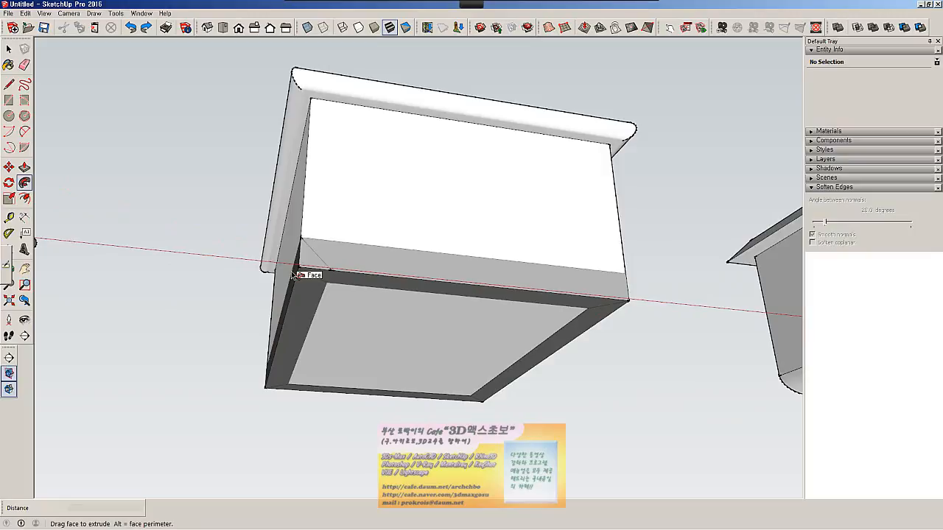
drag(292, 275, 292, 276)
- Draw a diagonal line about 992 mm long across the lower-left corner of the first box's front face
middle_drag(231, 352, 417, 326)
scroll(362, 345, up, 4)
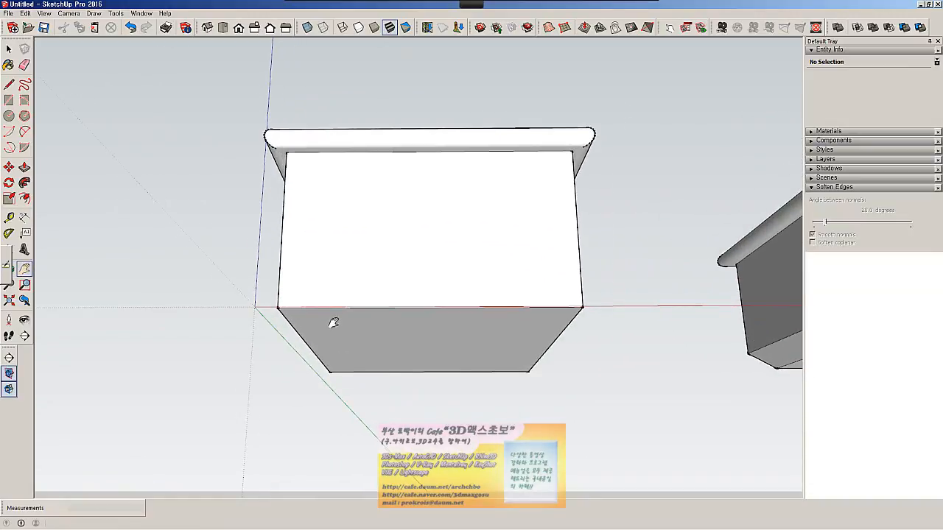
key(l)
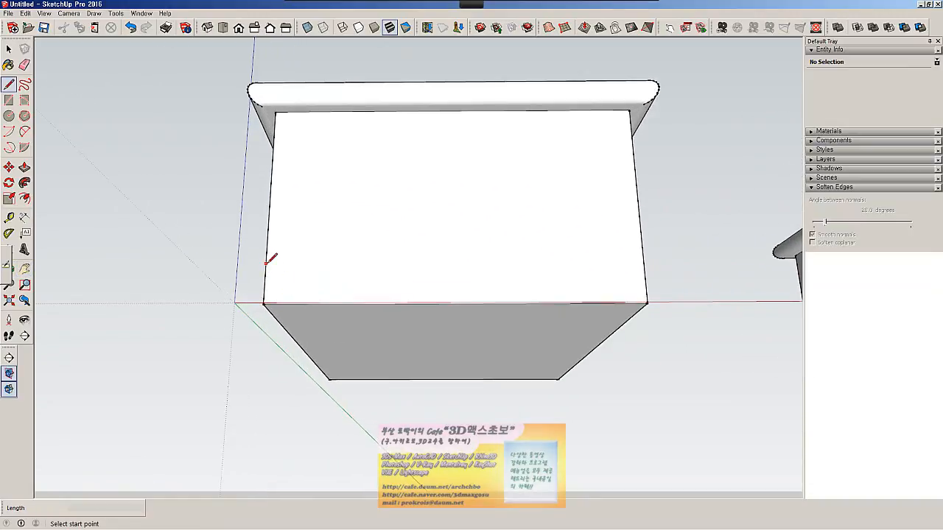
click(266, 263)
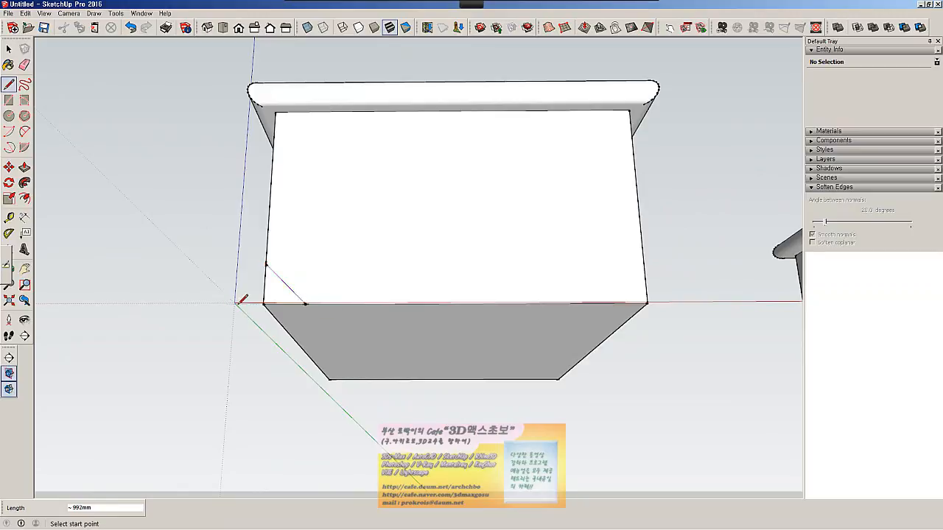
- Draw an arc between the diagonal's endpoints, bulging about 333 mm away from the box corner, and delete the straight diagonal
scroll(243, 299, up, 2)
click(24, 131)
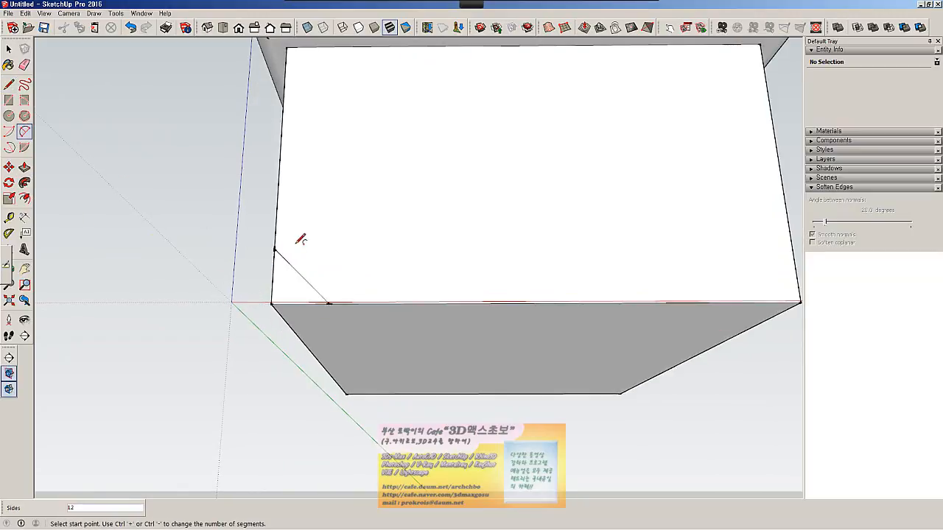
click(275, 250)
click(330, 302)
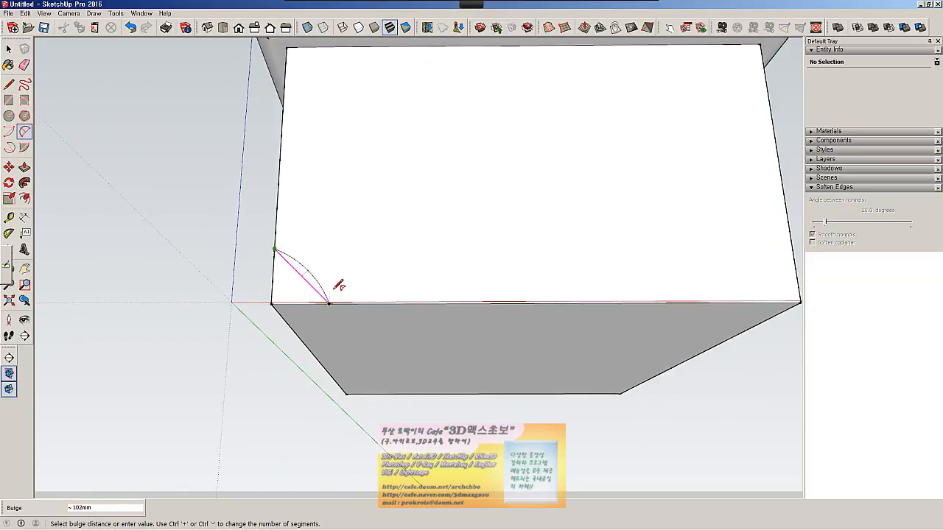
click(333, 263)
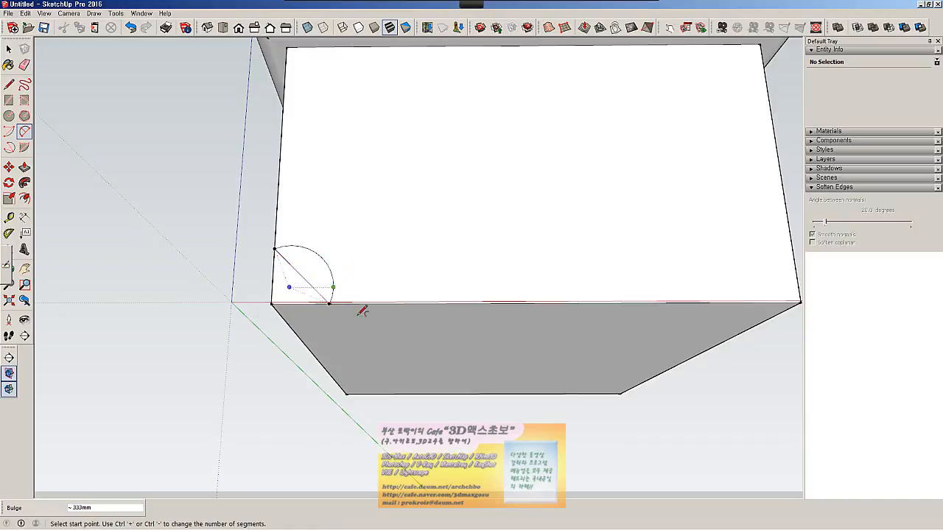
scroll(346, 313, down, 1)
key(space)
key(Delete)
- Sweep the arc-shaped corner profile all the way around the first box's bottom edges with Follow Me
middle_drag(343, 315, 269, 258)
click(24, 183)
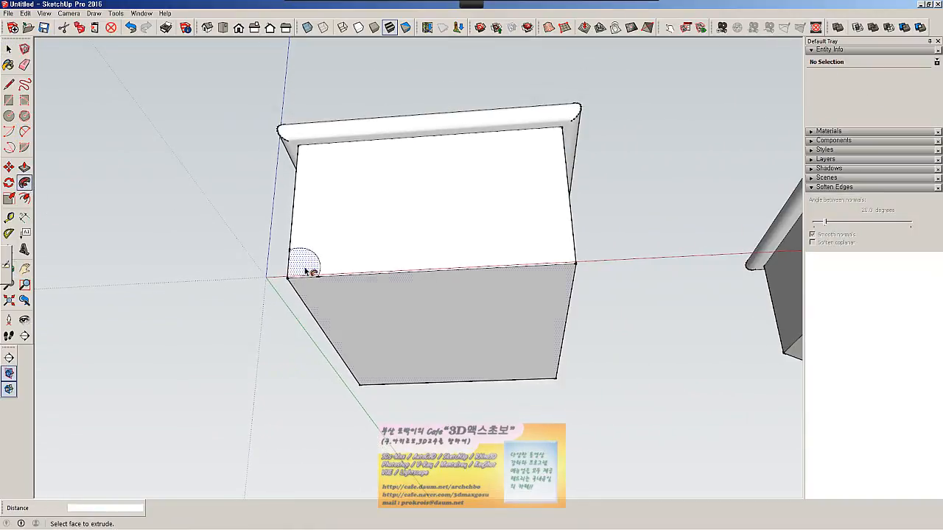
mouse_move(308, 271)
mouse_down()
mouse_move(316, 316)
mouse_move(363, 390)
mouse_move(573, 368)
mouse_move(575, 269)
mouse_move(269, 271)
mouse_move(298, 282)
mouse_move(316, 269)
mouse_move(281, 275)
mouse_move(312, 386)
mouse_move(571, 366)
mouse_move(577, 310)
mouse_move(292, 282)
mouse_up()
key(ctrl+z)
middle_drag(256, 388, 465, 412)
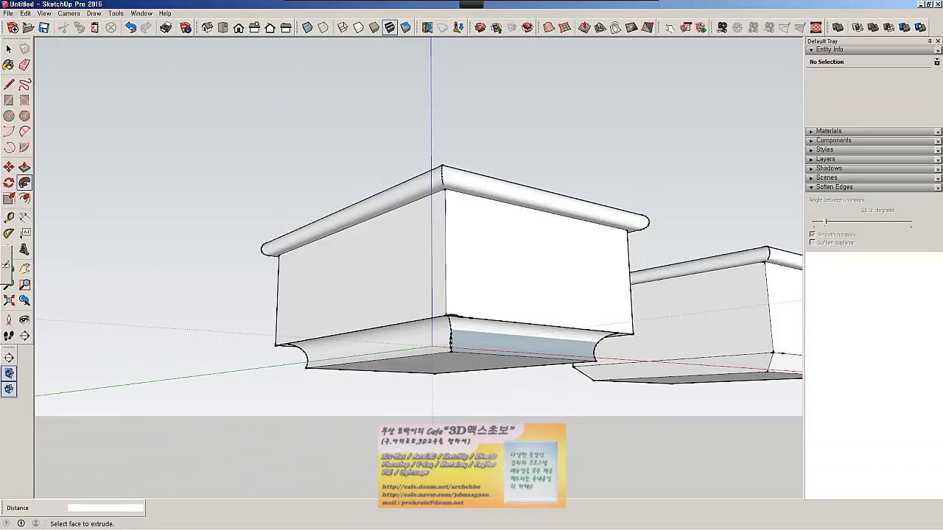
- Delete the chamfered base faces and edges beneath the second box
middle_drag(457, 332, 713, 349)
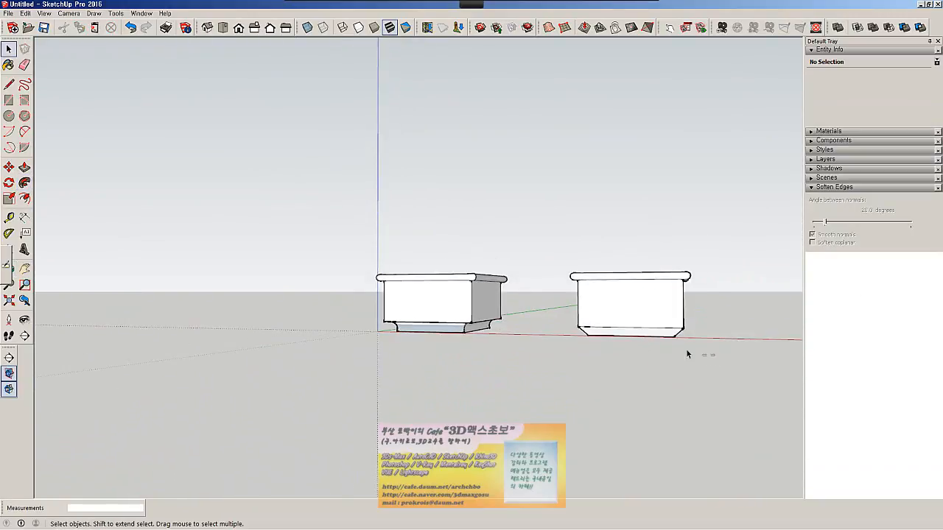
drag(569, 336, 570, 335)
key(Delete)
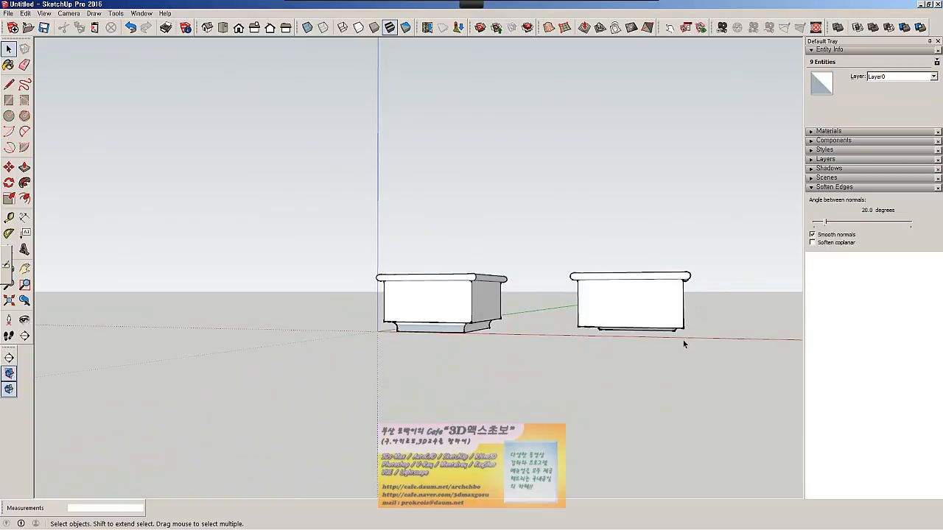
middle_drag(684, 342, 708, 365)
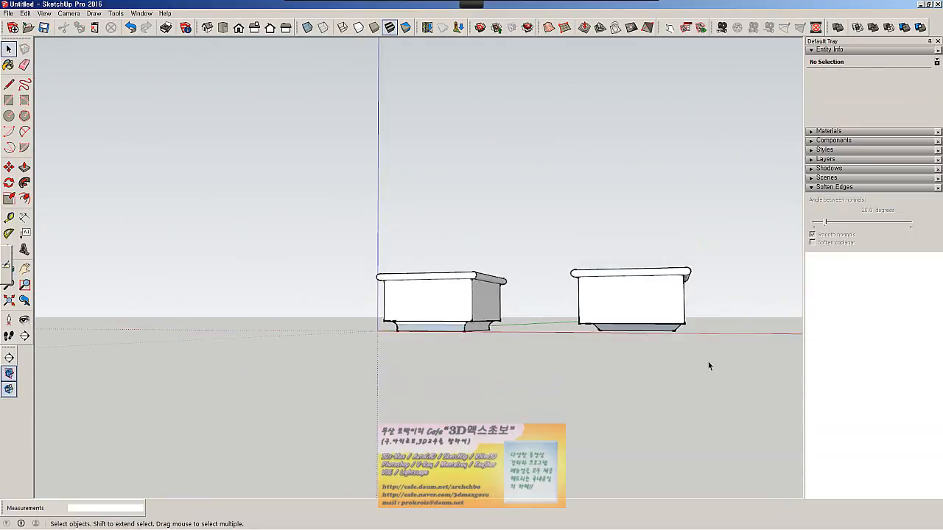
drag(564, 333, 564, 333)
- Close the second box's open bottom by drawing a line between two of its bottom corners
middle_drag(623, 395, 648, 304)
key(l)
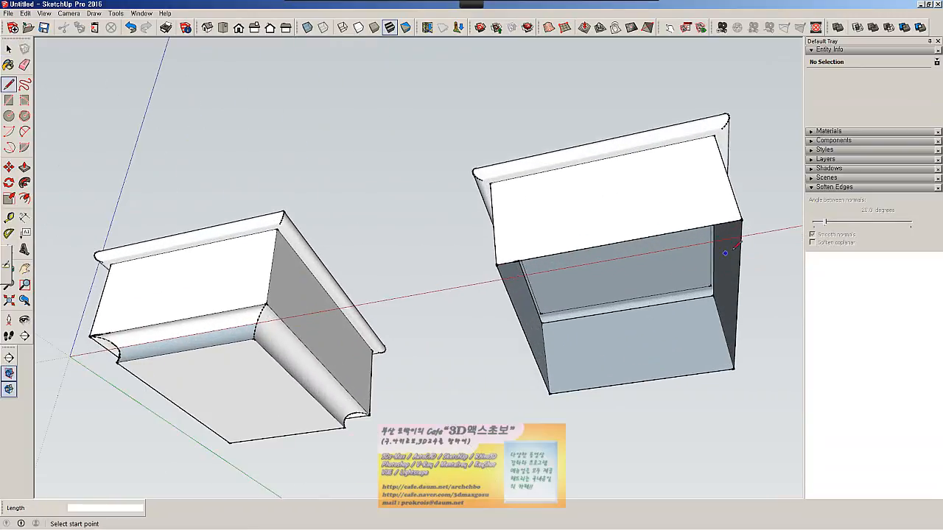
click(734, 368)
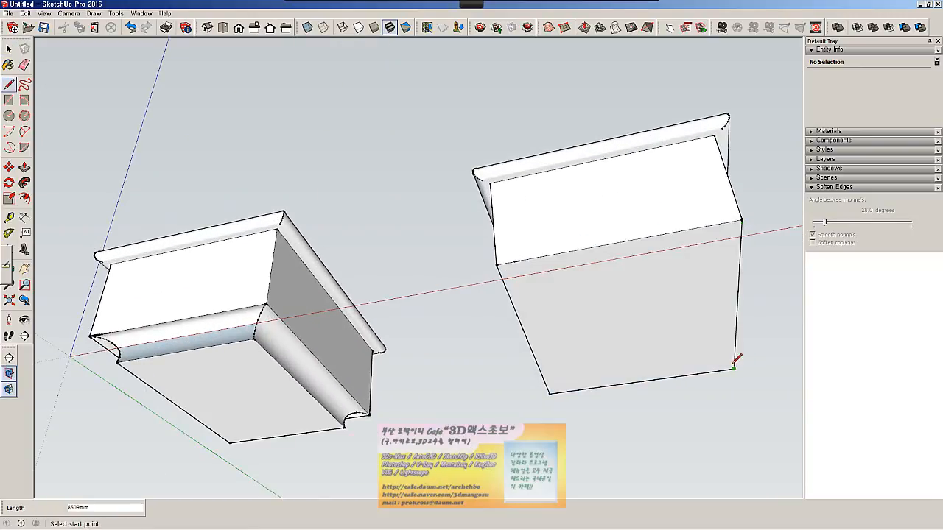
- Draw an upright 500 x 500 mm square beside the lower-right corner of the second box
middle_drag(734, 370, 729, 407)
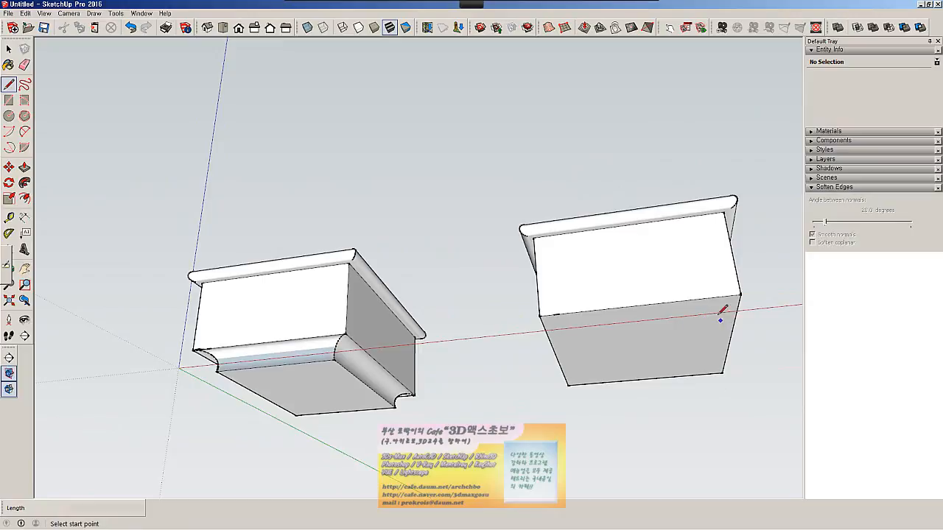
key(h)
drag(664, 336, 471, 282)
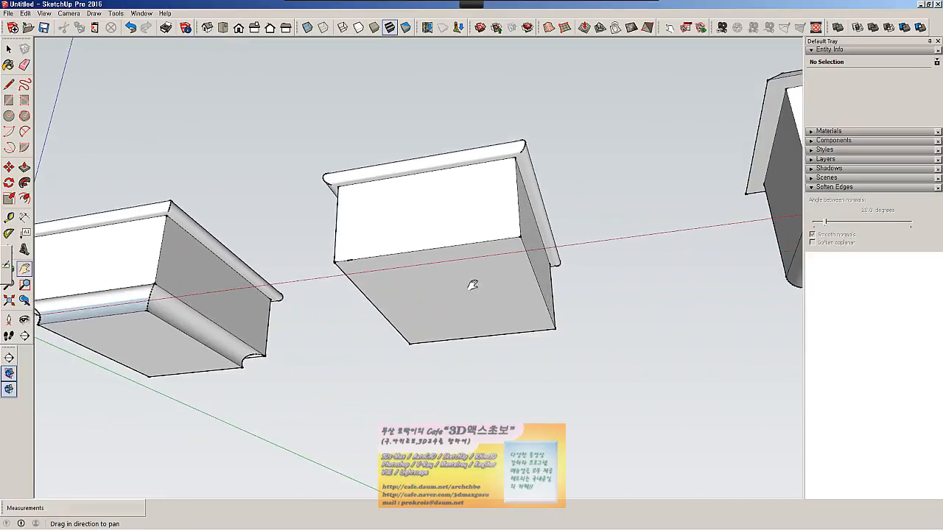
middle_drag(471, 282, 573, 341)
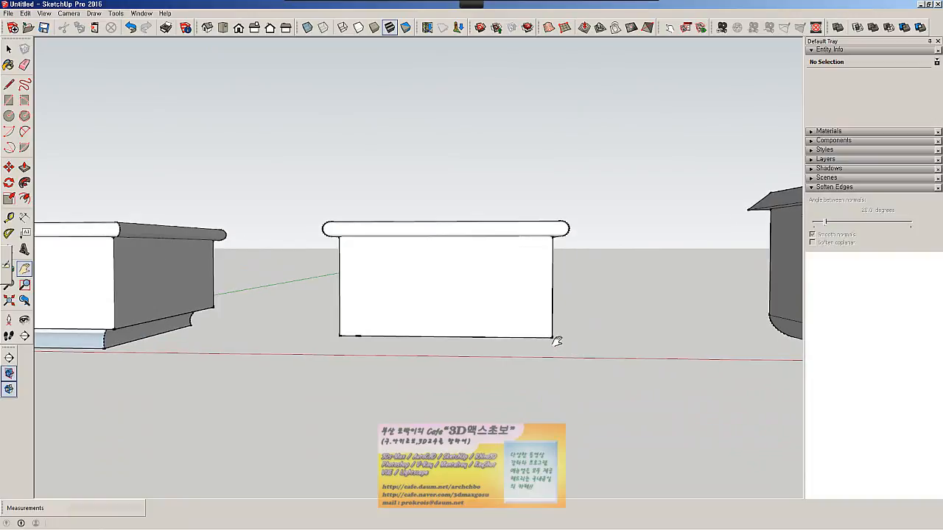
key(r)
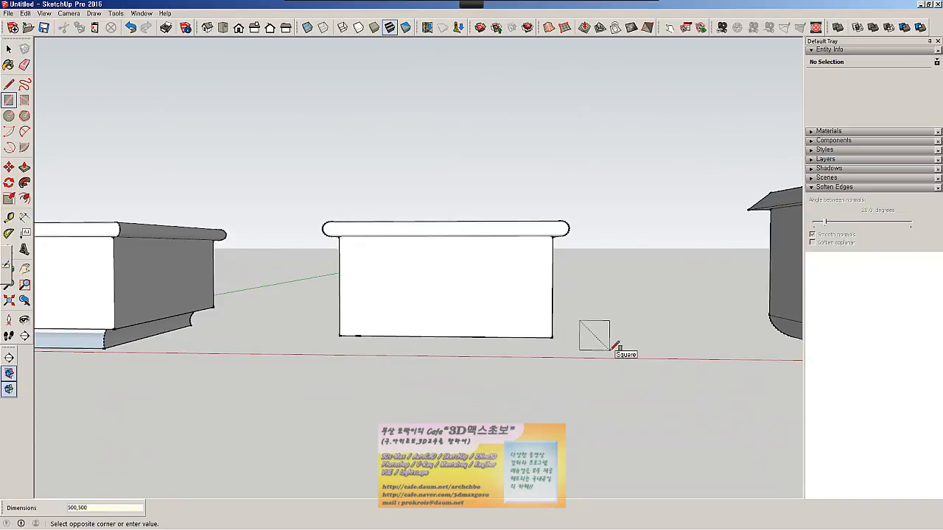
key(Return)
- Divide the square into four quarters with horizontal and vertical lines between the midpoints of its opposite sides
scroll(590, 328, up, 5)
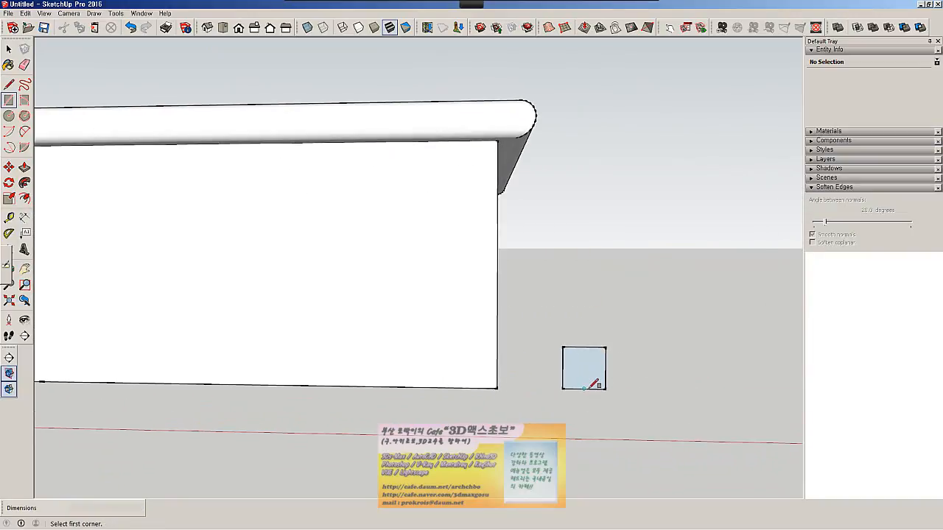
key(l)
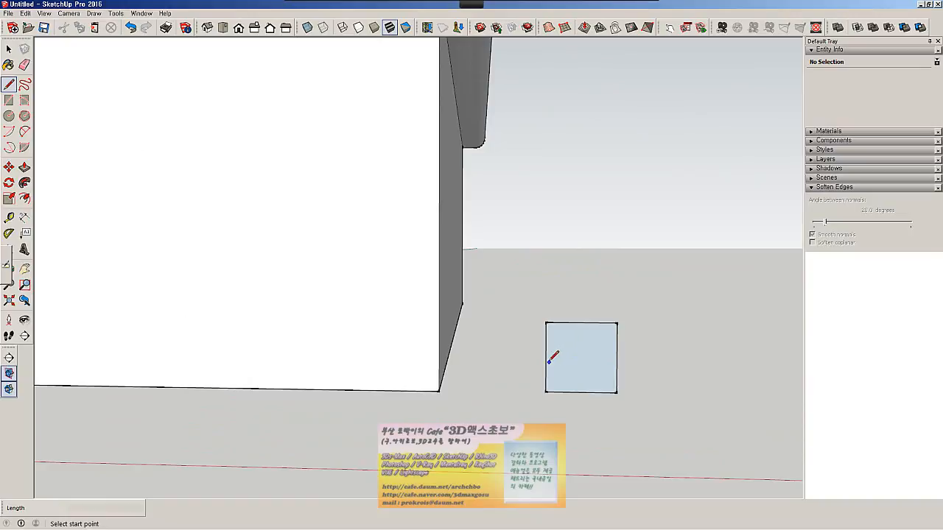
click(546, 357)
click(618, 357)
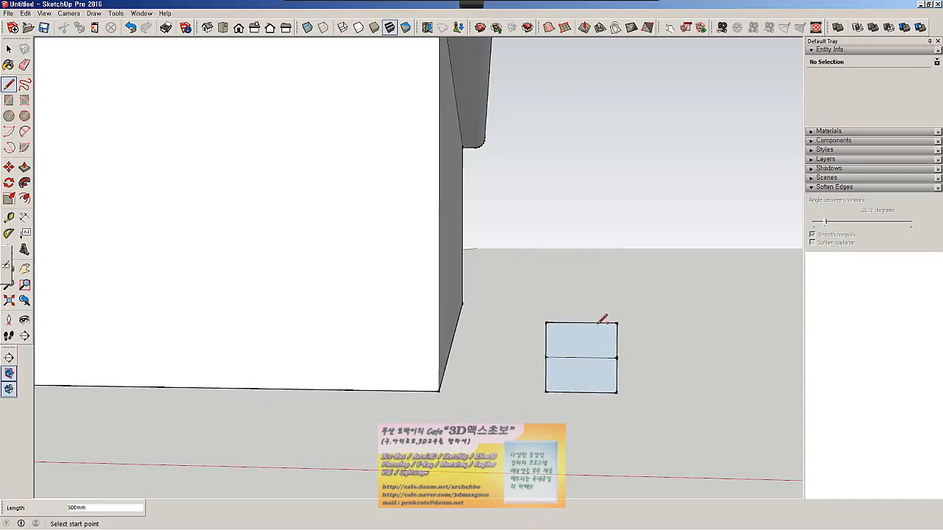
click(581, 322)
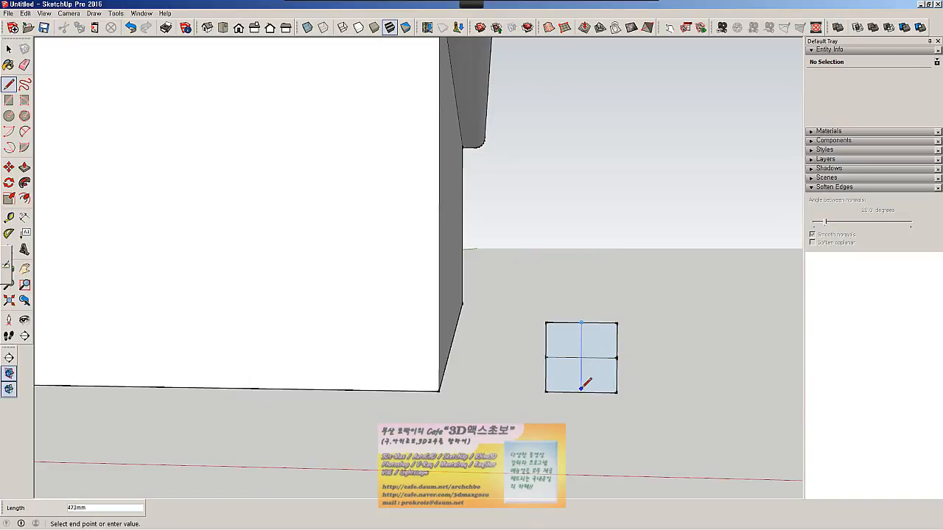
click(581, 392)
scroll(581, 371, up, 1)
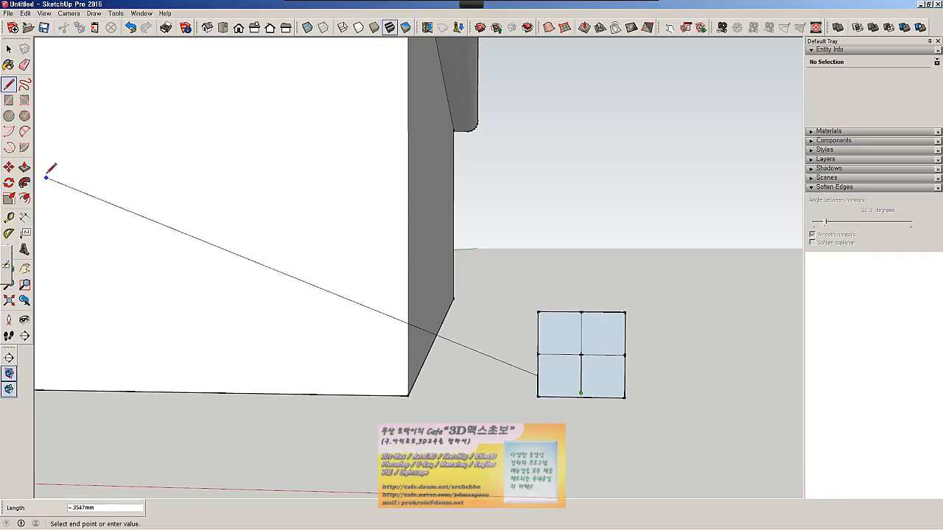
key(Escape)
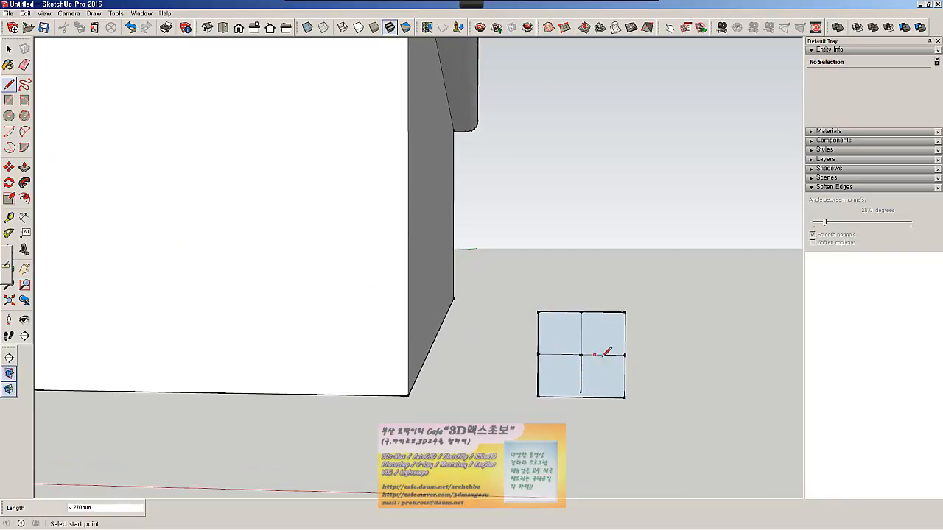
key(ctrl+z)
click(582, 396)
- Draw two outward arcs bulging about 88 mm in the divided square: upper-left corner to centre, and centre to lower-right corner
click(26, 131)
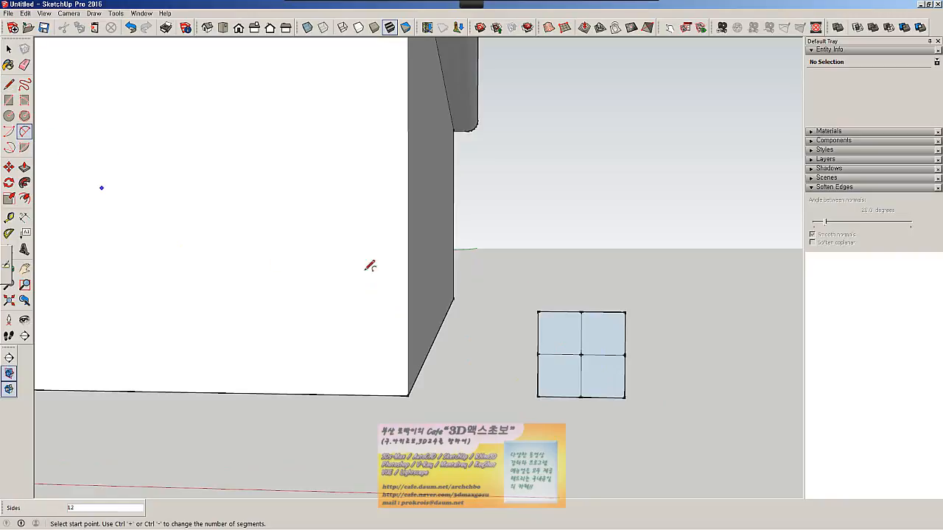
click(538, 313)
click(582, 355)
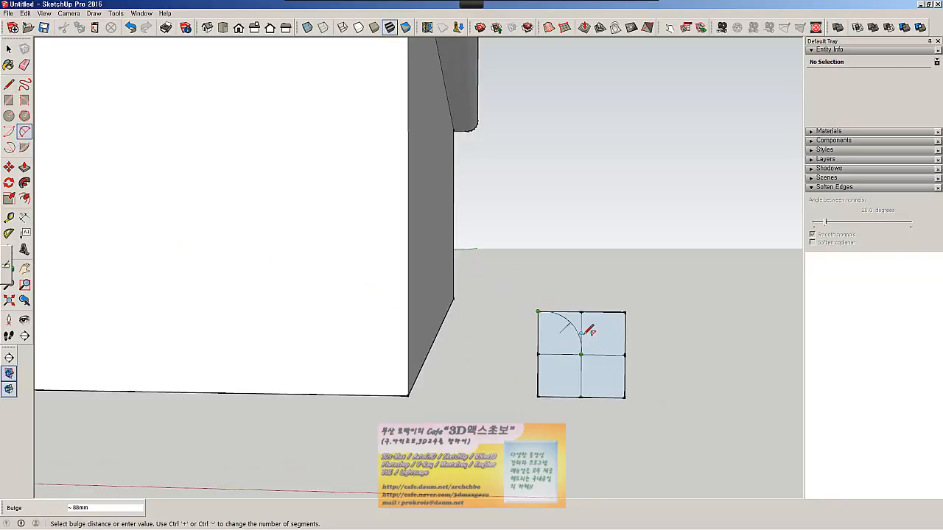
click(590, 335)
click(581, 355)
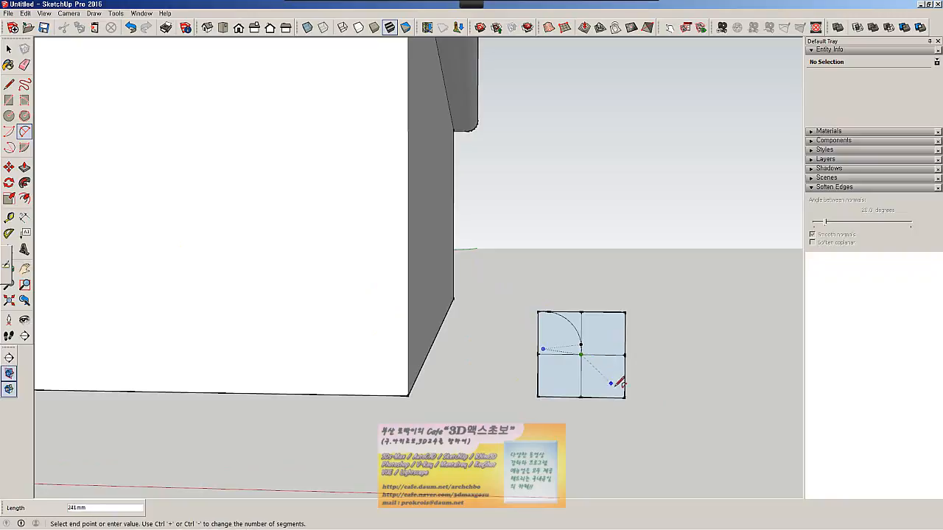
click(625, 397)
click(631, 373)
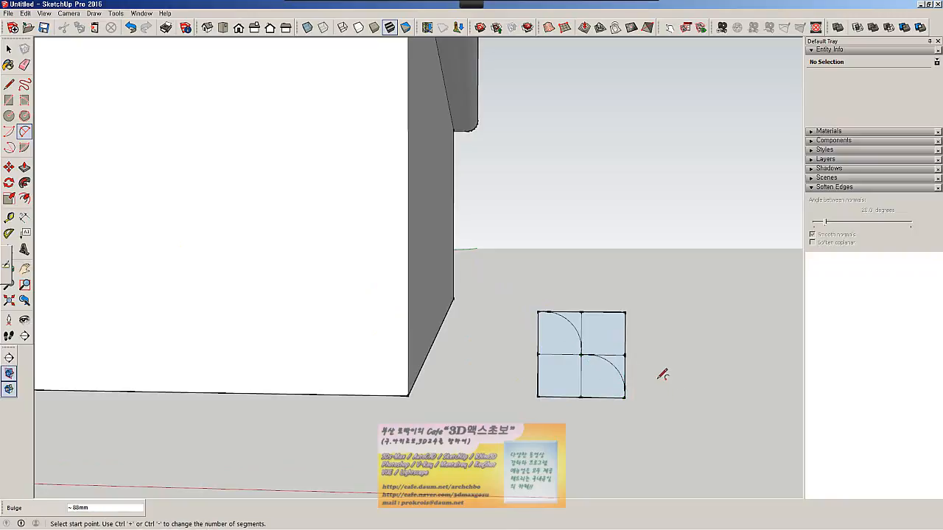
- Delete the square's edges outside the arcs and its inner dividing lines, leaving a single two-lobed stepped profile
middle_drag(678, 396, 646, 379)
key(space)
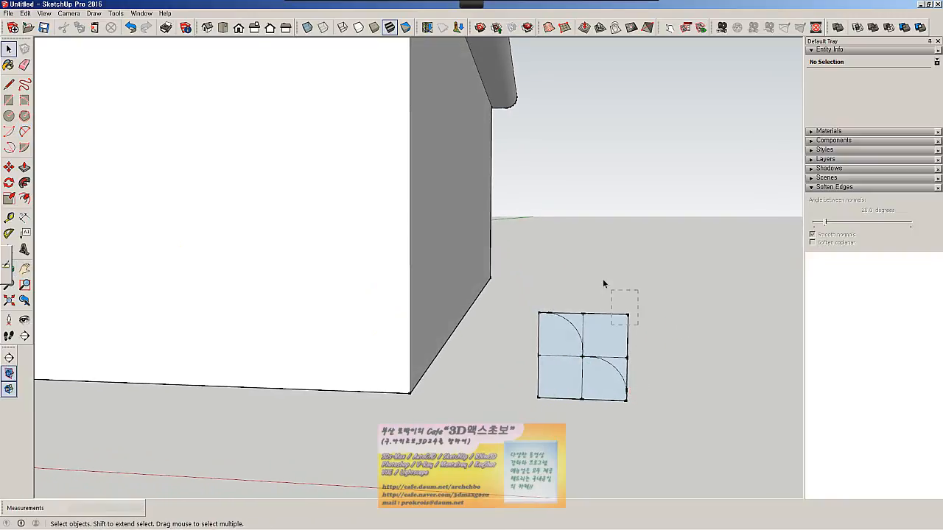
drag(602, 283, 604, 286)
key(Delete)
drag(631, 363, 622, 344)
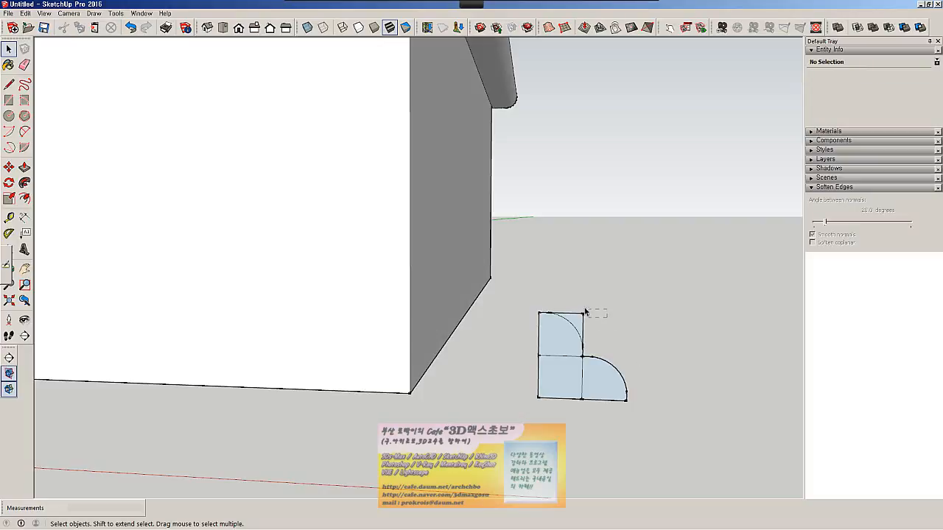
drag(585, 311, 567, 319)
key(Delete)
key(e)
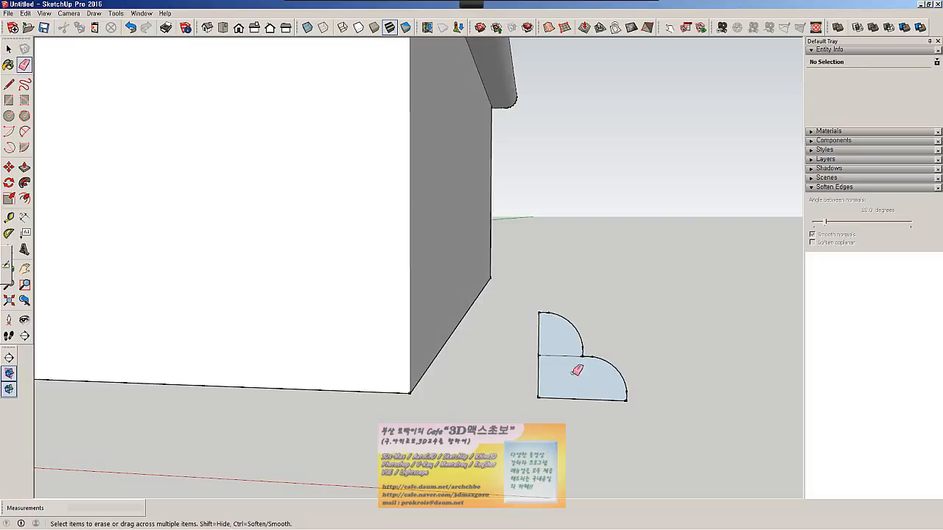
scroll(566, 394, down, 5)
middle_drag(569, 398, 597, 392)
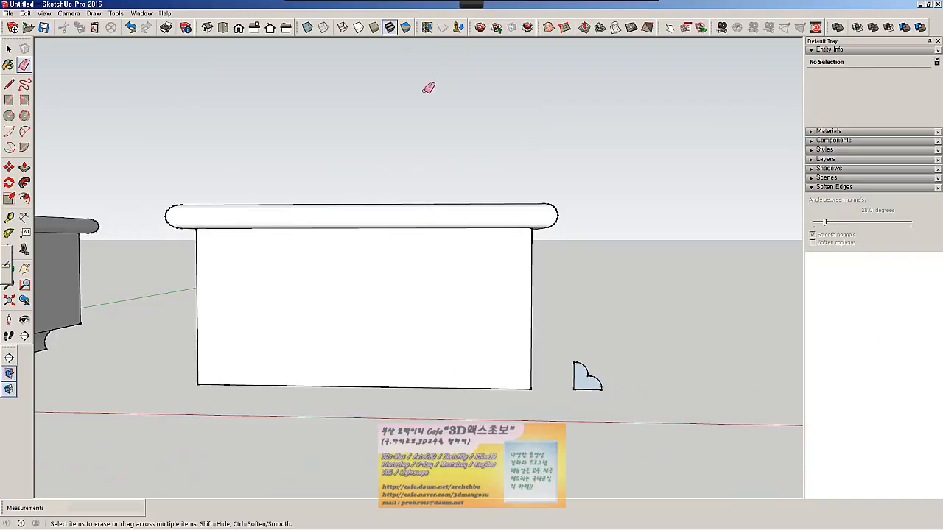
- Select the whole stepped profile and rotate it 90 degrees about its lower corner so its arcs face the second box
key(space)
drag(565, 364, 561, 358)
scroll(606, 404, up, 4)
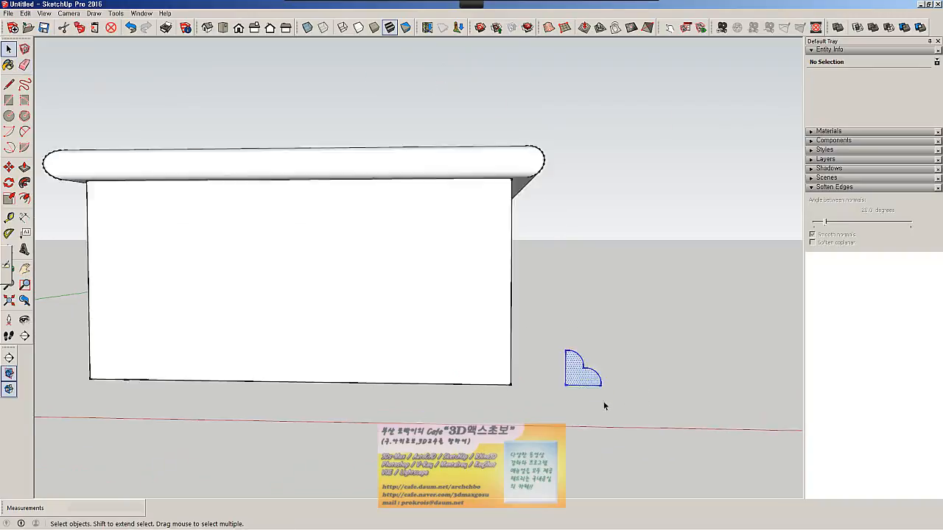
middle_drag(586, 397, 542, 364)
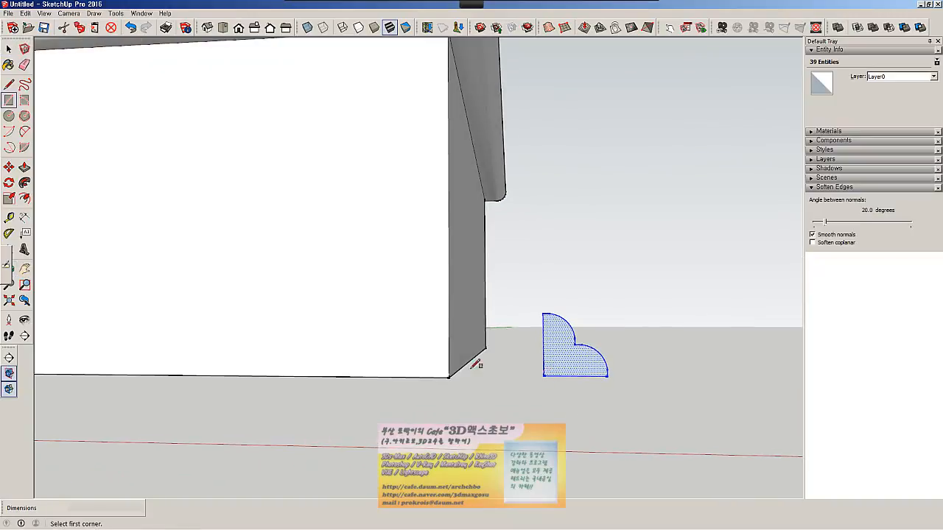
click(20, 184)
click(9, 183)
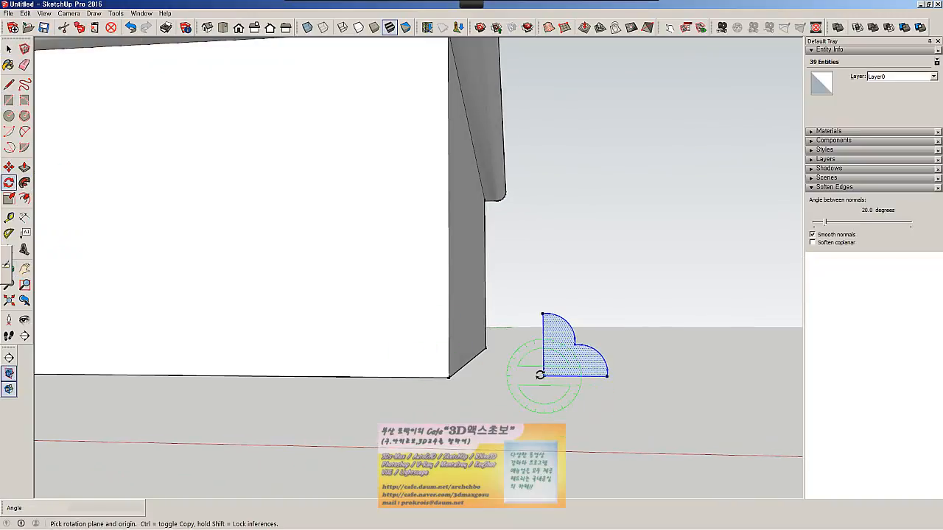
click(543, 375)
click(612, 376)
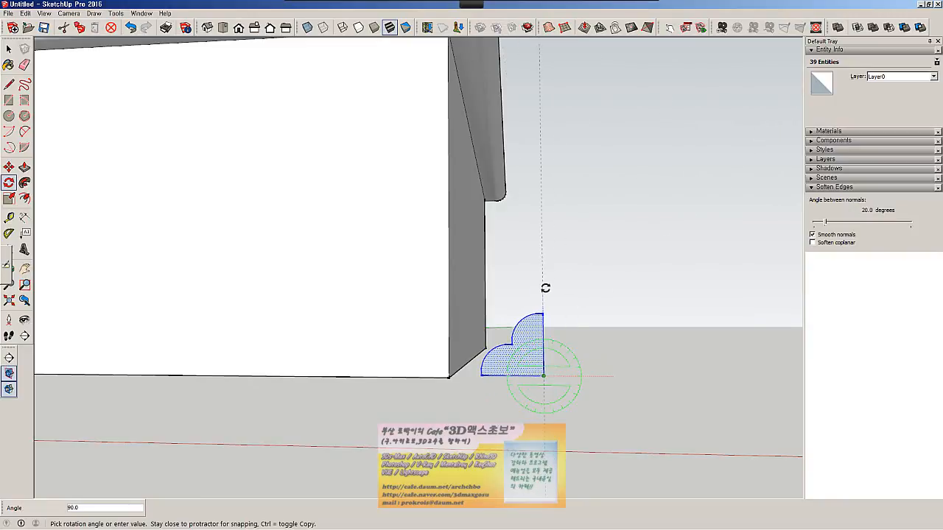
click(545, 288)
middle_drag(508, 404, 545, 432)
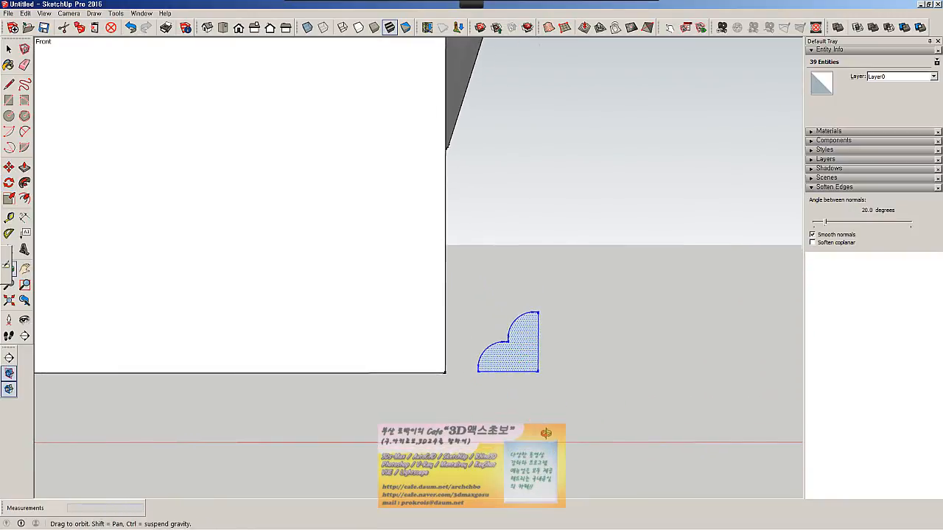
- Try to move the profile by its inner notch onto the second box's bottom corner
key(m)
click(507, 340)
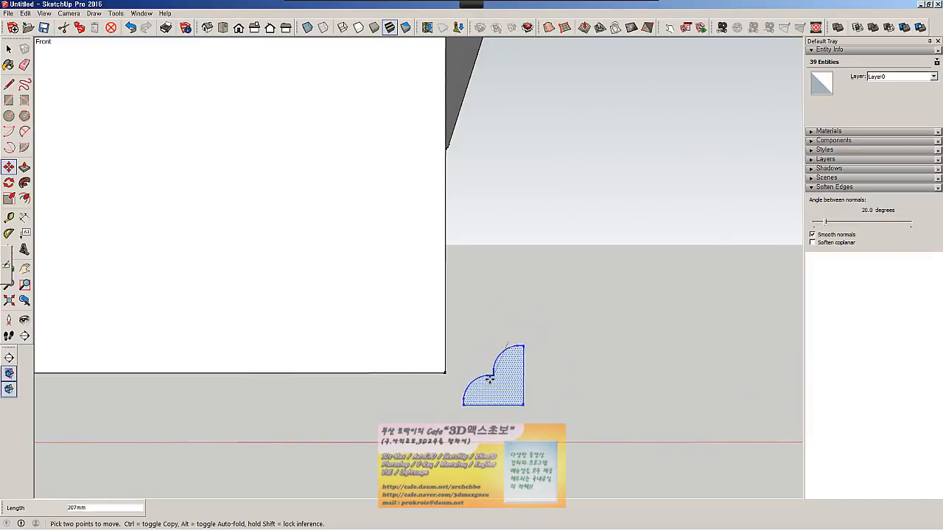
middle_drag(442, 370, 362, 400)
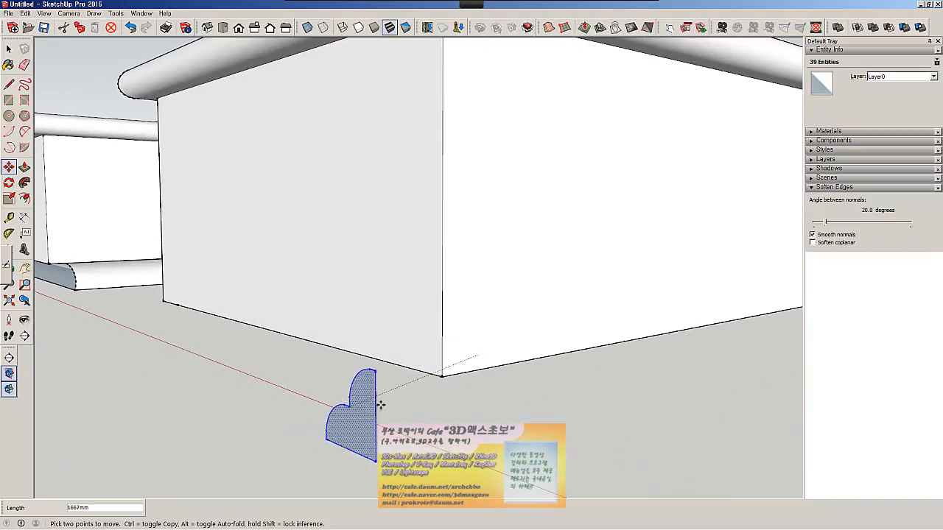
middle_drag(439, 375, 600, 475)
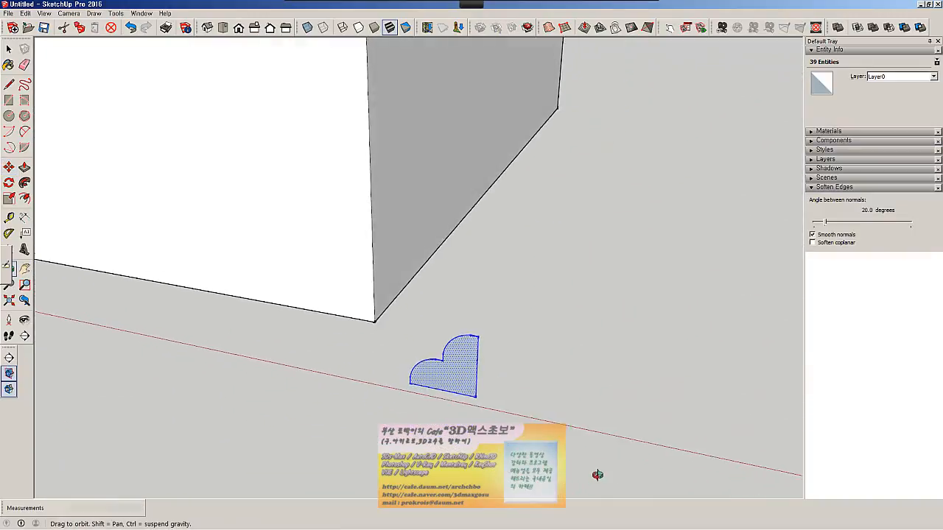
click(427, 336)
middle_drag(427, 337, 564, 265)
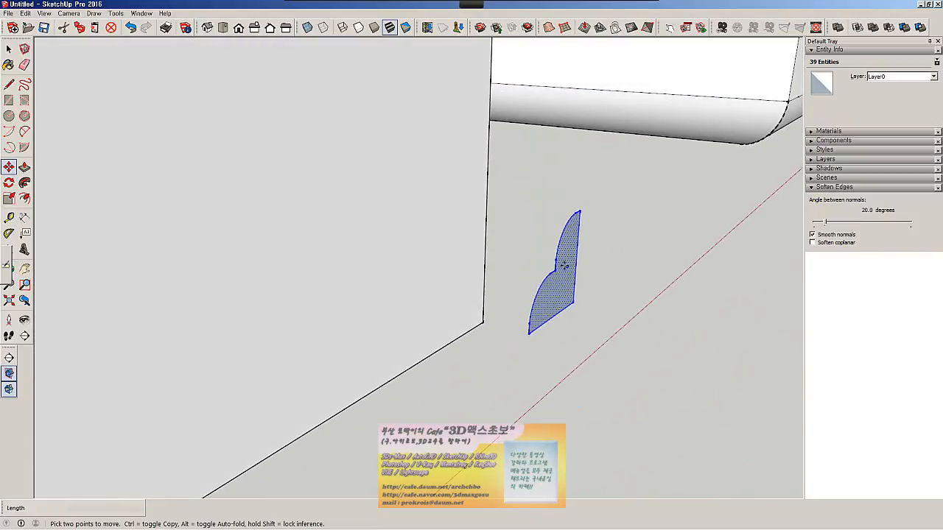
click(554, 270)
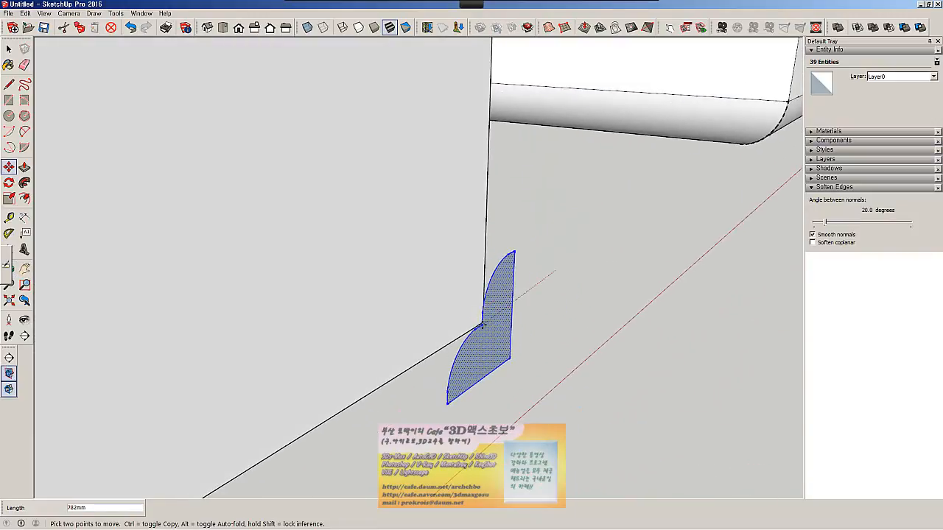
click(482, 324)
middle_drag(482, 324, 377, 369)
- Move the profile by its inner notch point so it snaps to the bottom corner endpoint of the second box
key(m)
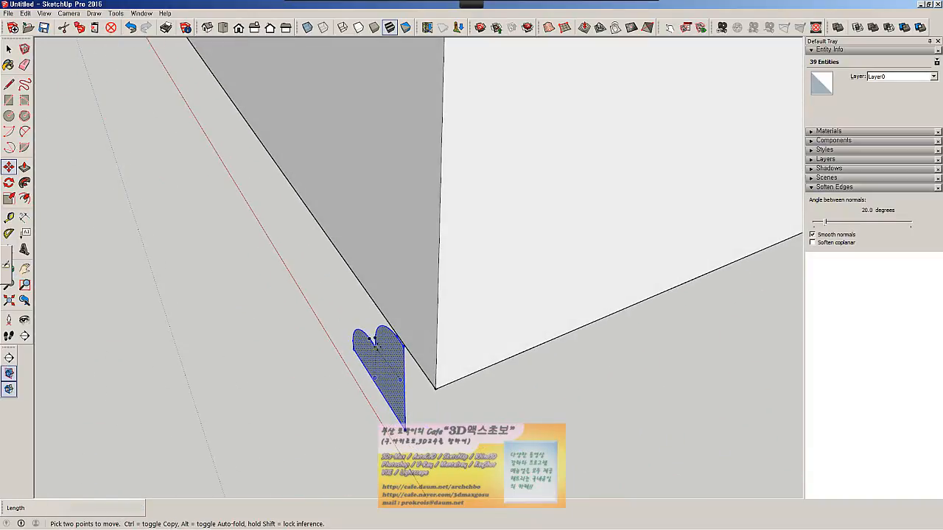
click(378, 344)
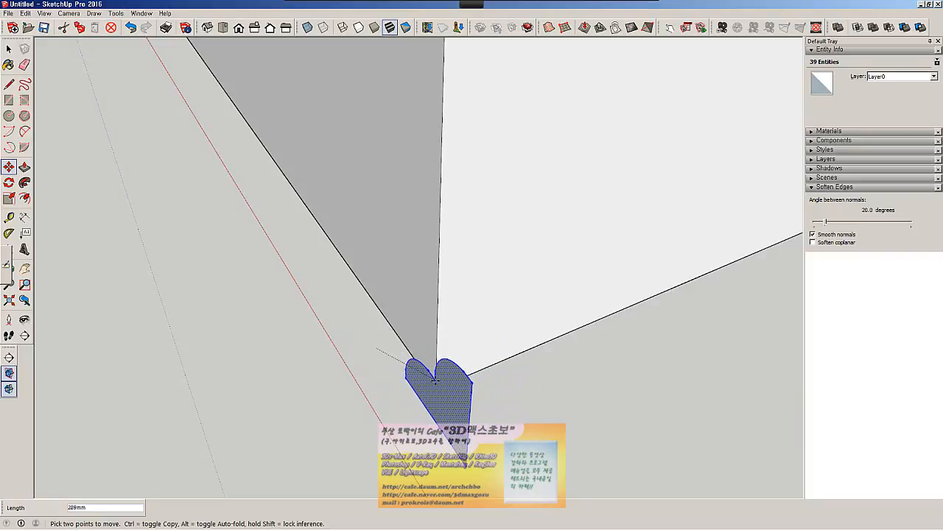
middle_drag(437, 388, 669, 132)
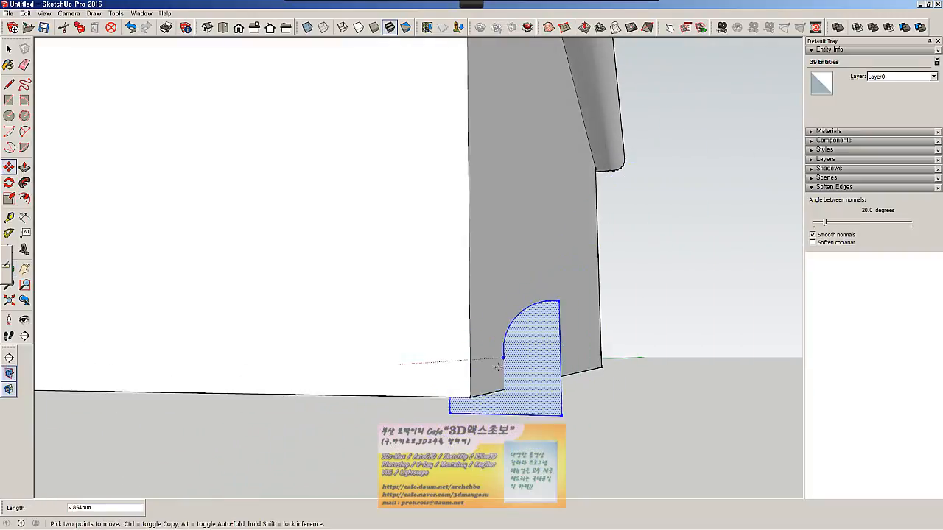
middle_drag(474, 399, 472, 44)
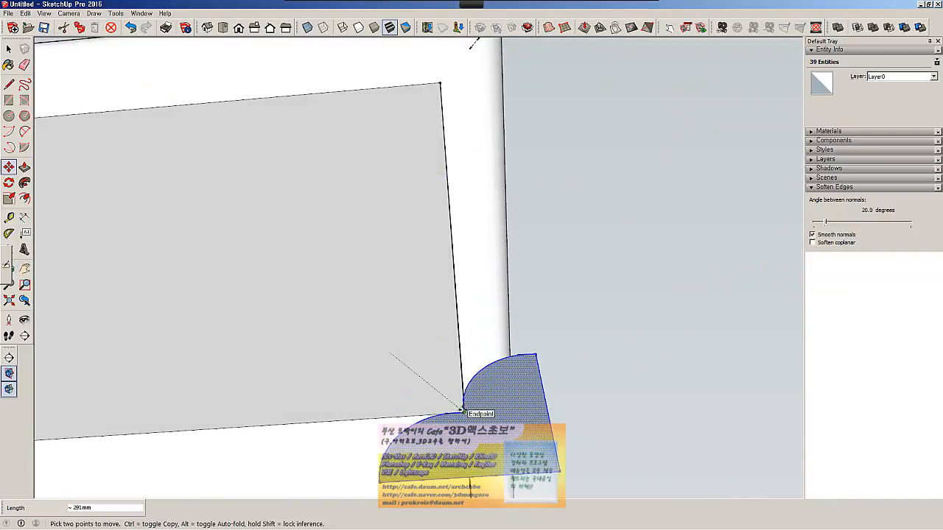
click(463, 407)
- Select the edges around the second box's bottom face as the sweep path, leaving the side faces out
scroll(579, 470, down, 5)
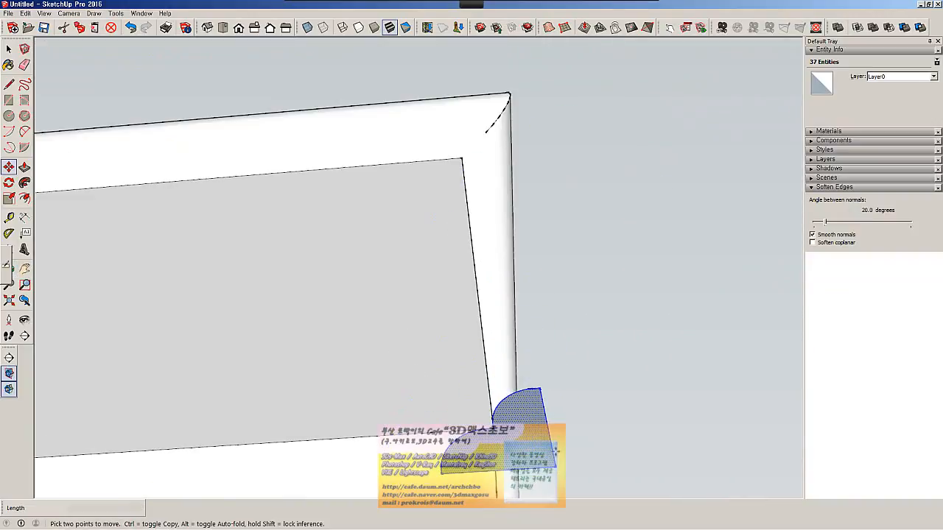
middle_drag(546, 451, 507, 243)
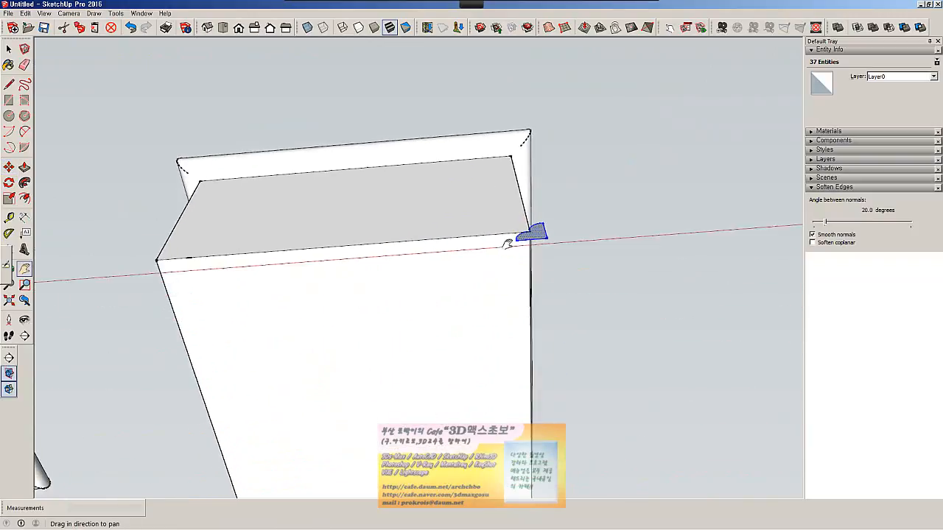
key(space)
click(500, 224)
click(502, 220)
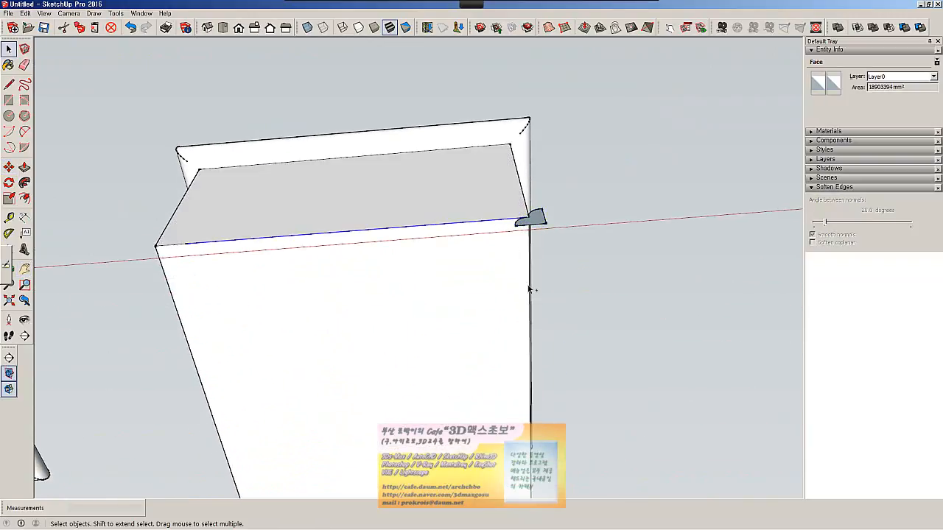
ctrl+click(528, 288)
shift+click(495, 314)
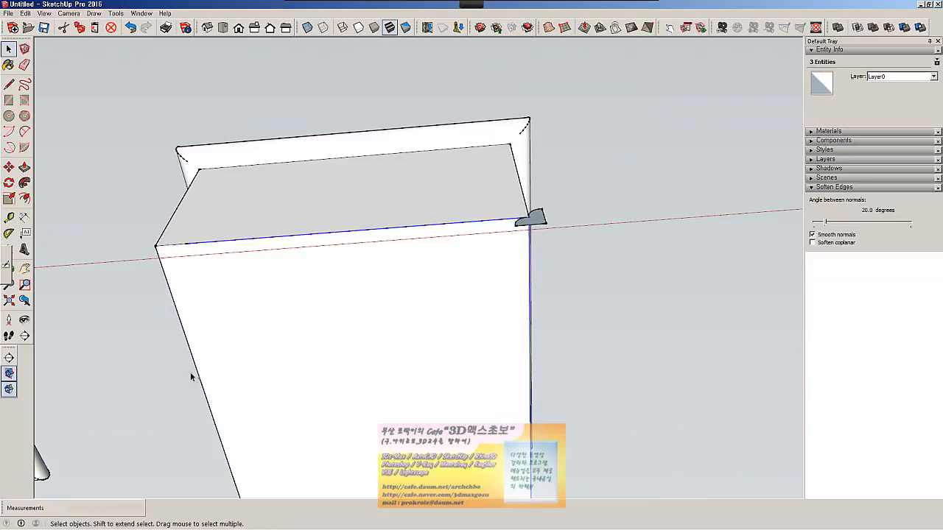
middle_drag(377, 454, 656, 432)
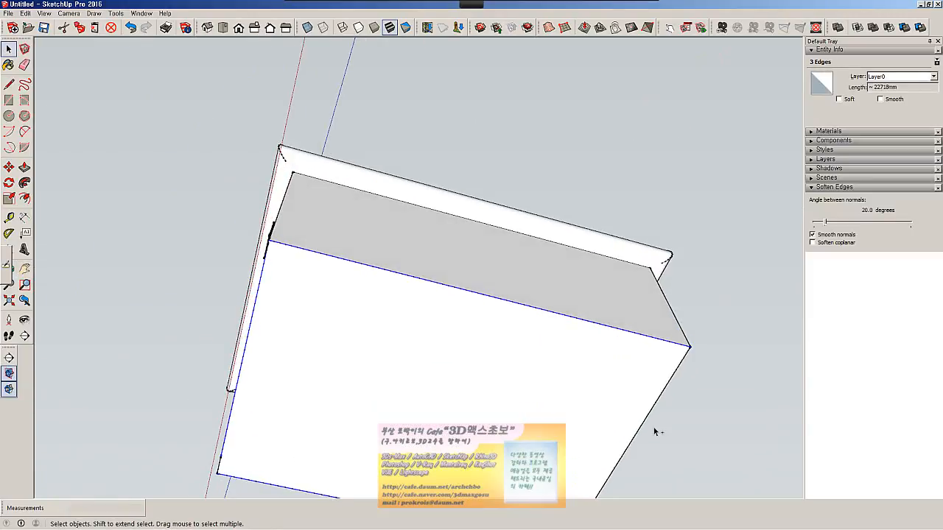
ctrl+click(601, 416)
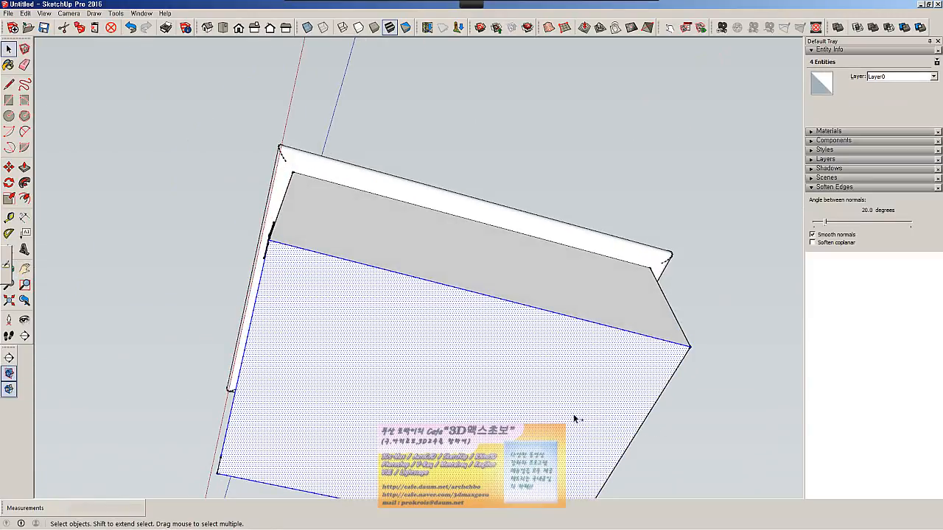
shift+click(569, 404)
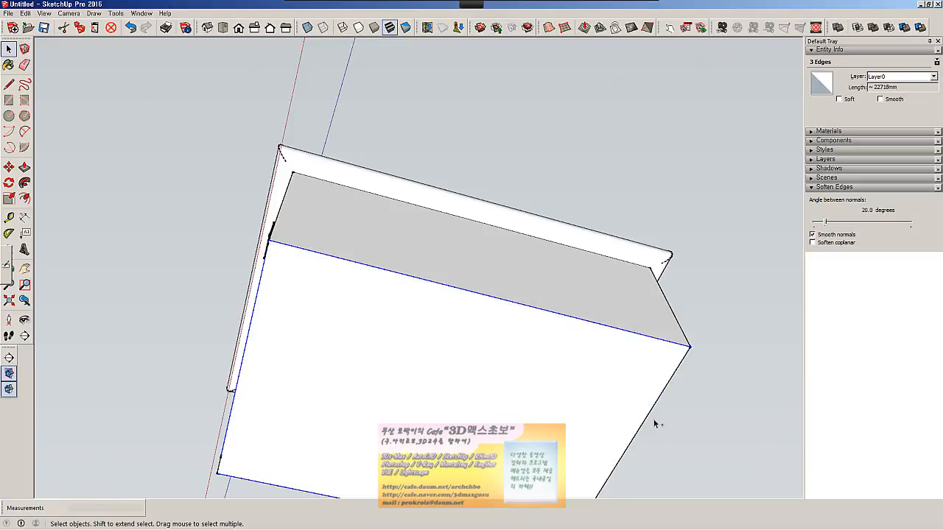
middle_drag(645, 427, 312, 442)
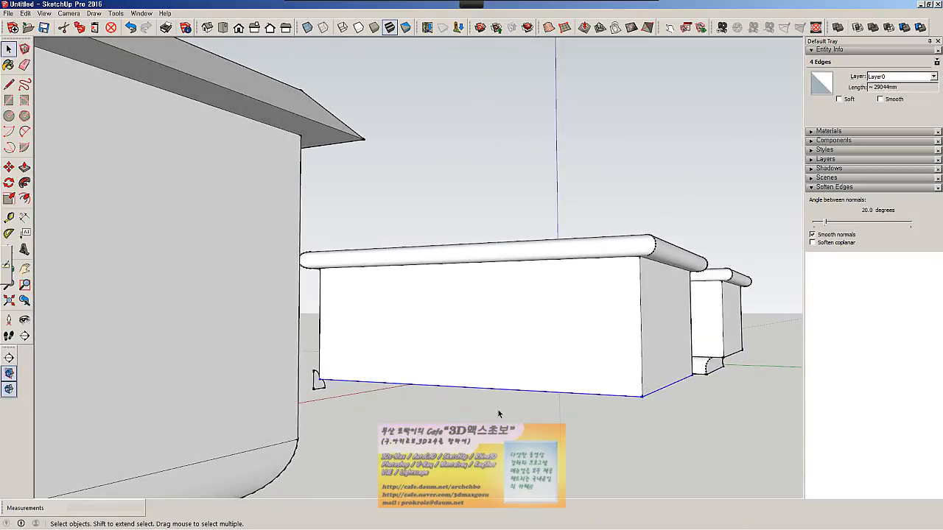
- Try to sweep the stepped profile along the four selected bottom edges with Follow Me
scroll(449, 407, up, 3)
middle_drag(311, 402, 523, 364)
click(24, 184)
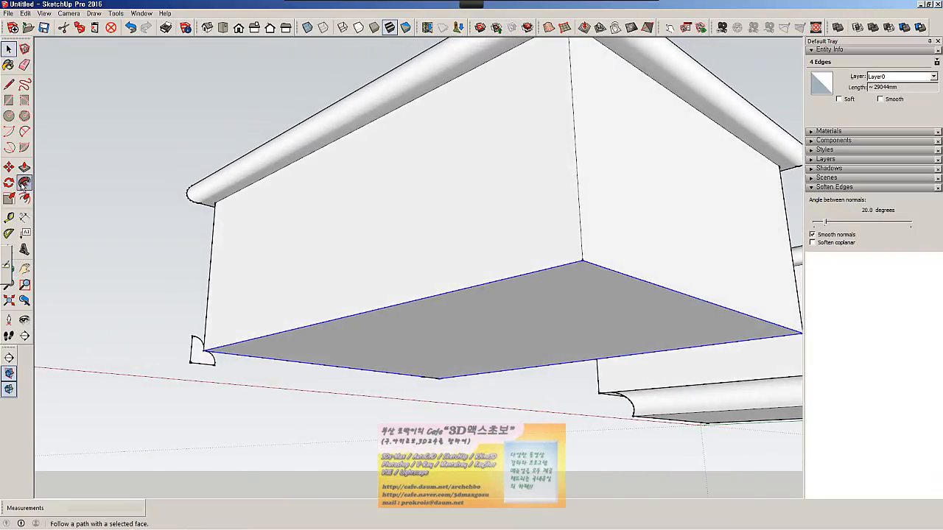
click(196, 351)
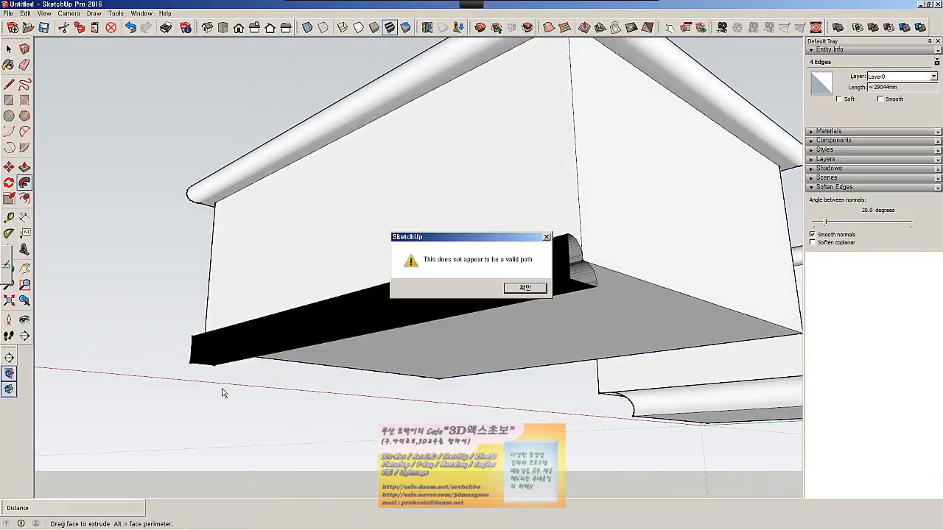
click(524, 287)
- Undo the failed sweep and reselect the four edges around the second box's bottom face
middle_drag(451, 318, 643, 287)
key(space)
click(580, 278)
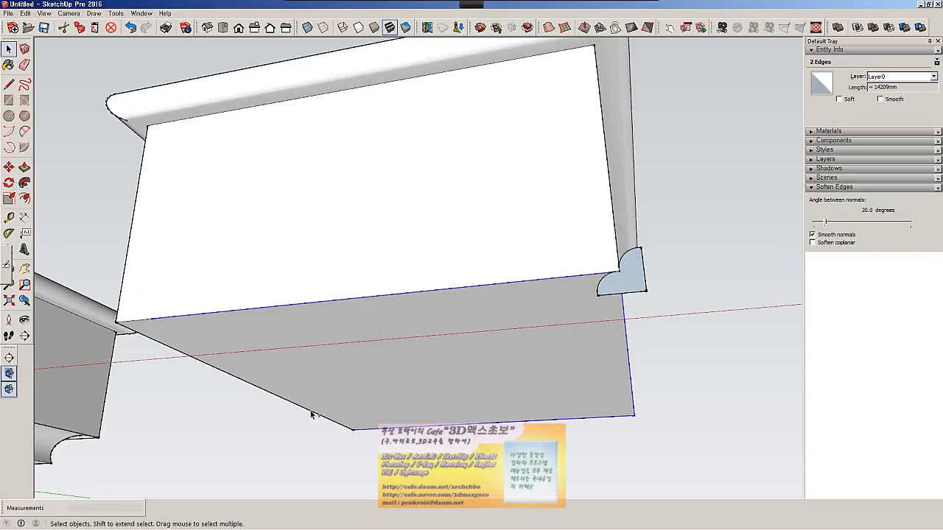
- Add the short bottom-edge segment beside the profile's notch to the path selection, leaving the vertical edges out
scroll(638, 288, up, 14)
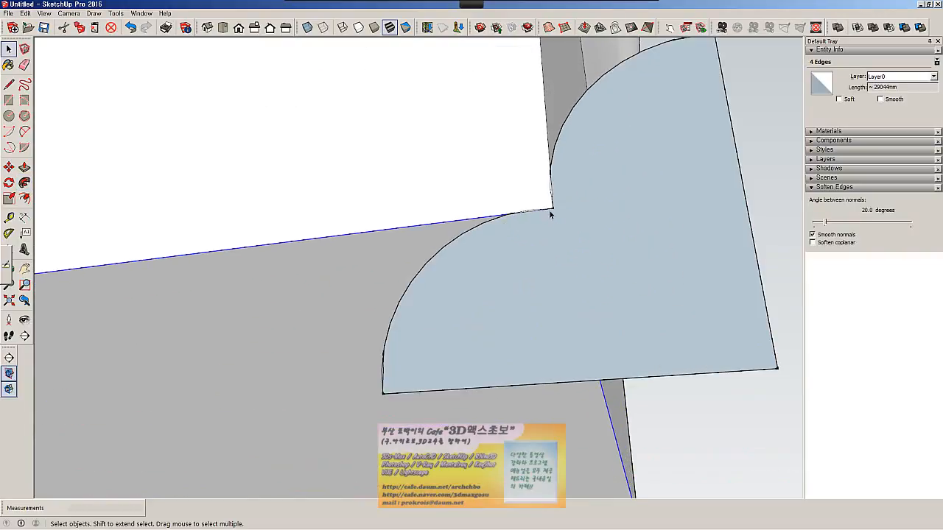
scroll(508, 214, up, 4)
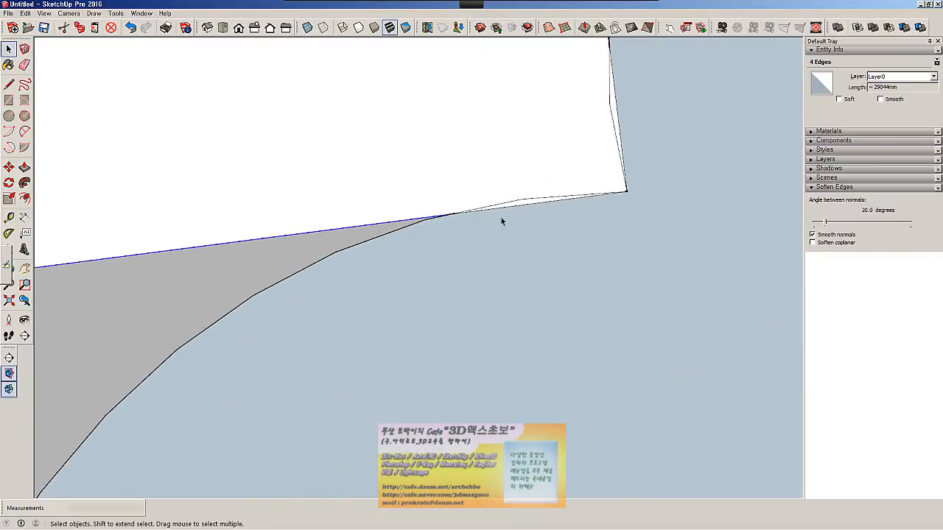
scroll(559, 212, up, 4)
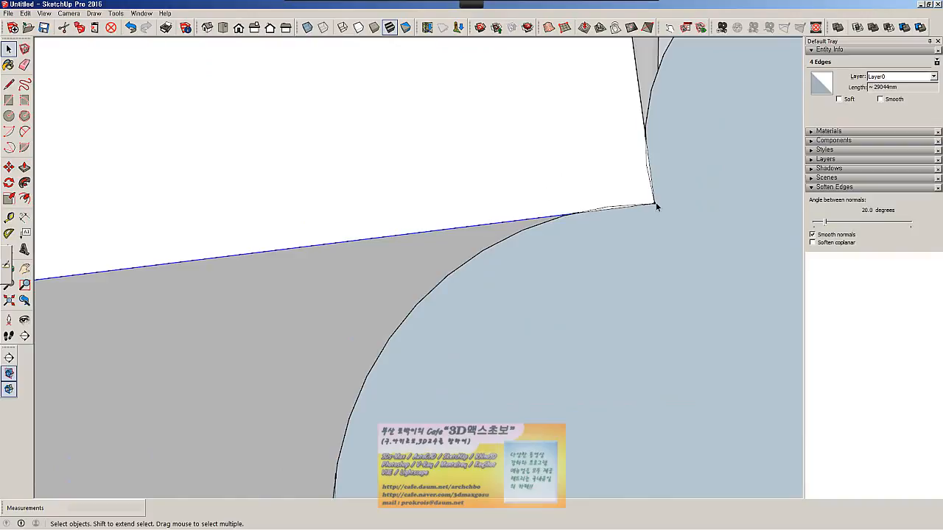
scroll(587, 215, up, 3)
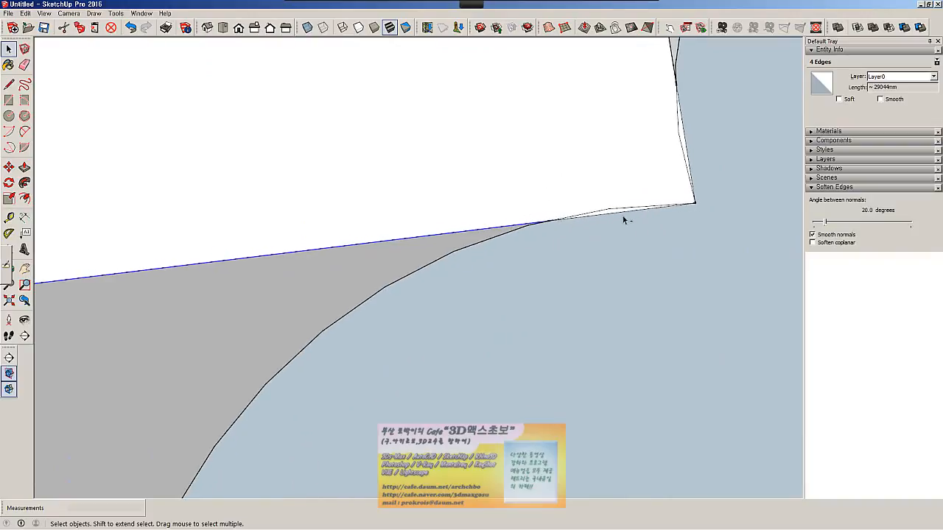
scroll(656, 271, down, 3)
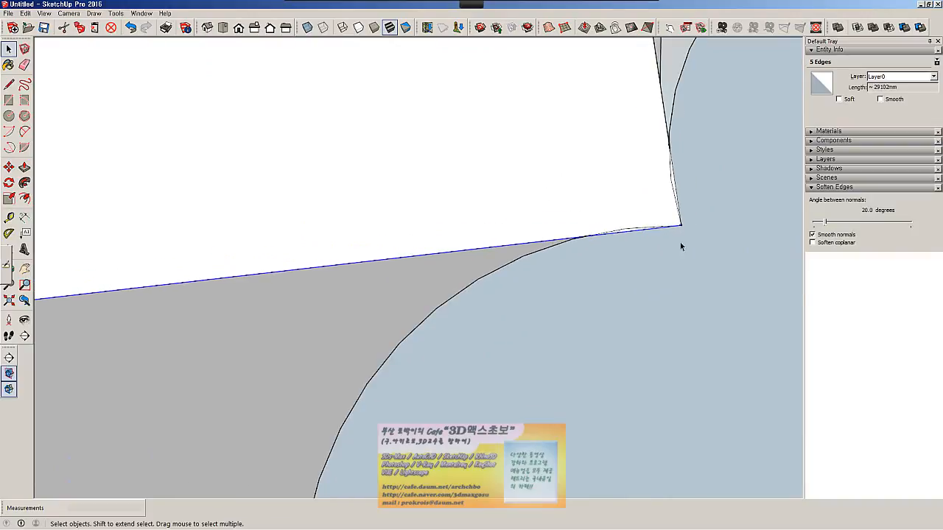
scroll(682, 246, up, 3)
shift+click(673, 192)
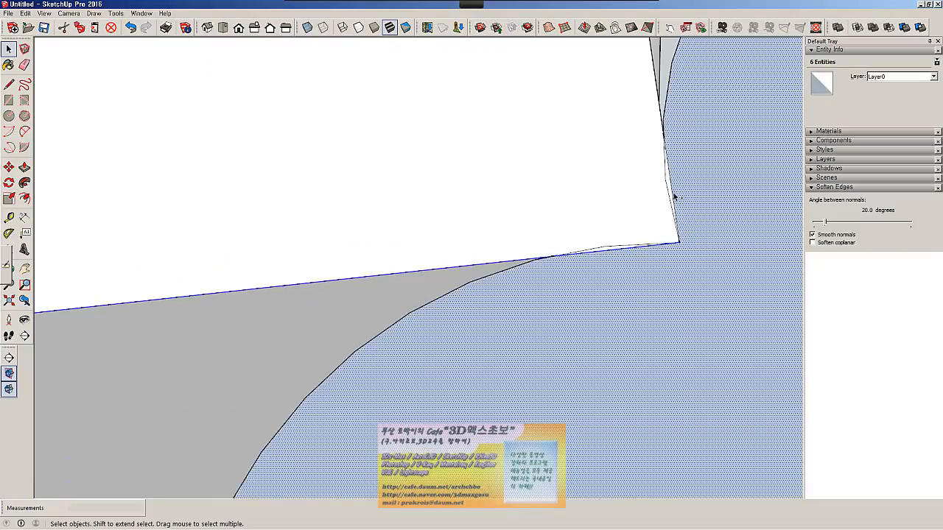
shift+click(705, 206)
middle_drag(694, 140, 686, 109)
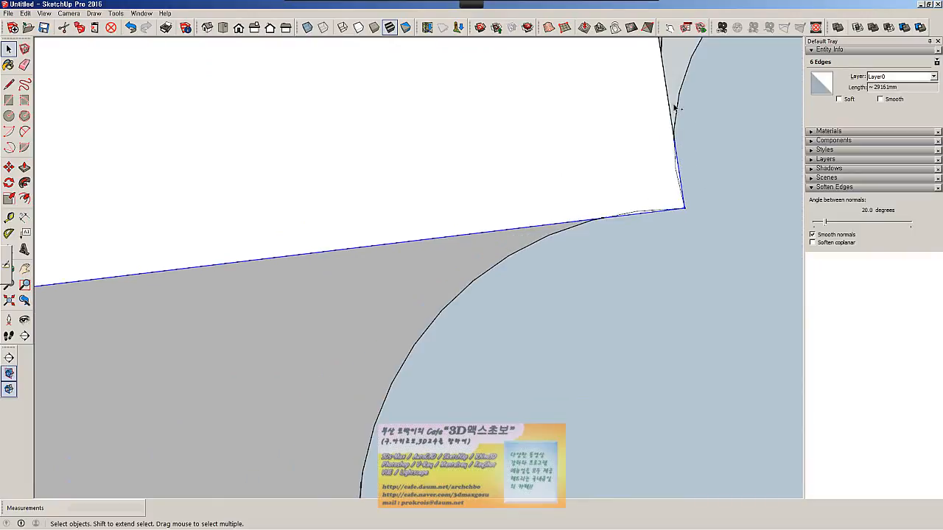
scroll(671, 110, down, 5)
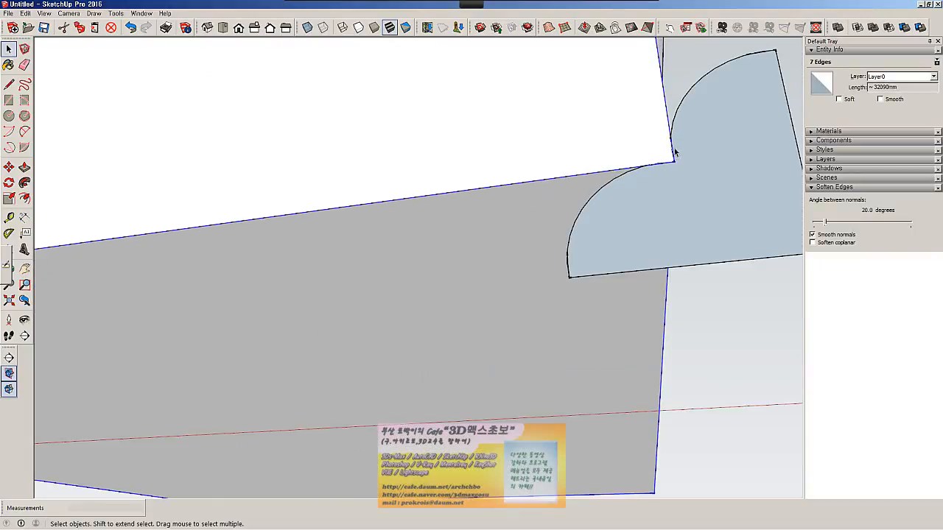
scroll(670, 132, up, 3)
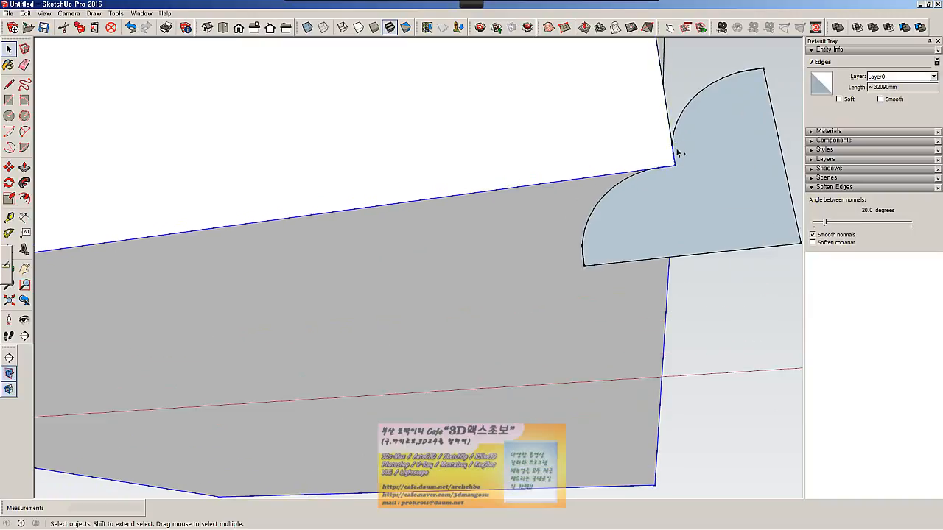
scroll(673, 168, up, 2)
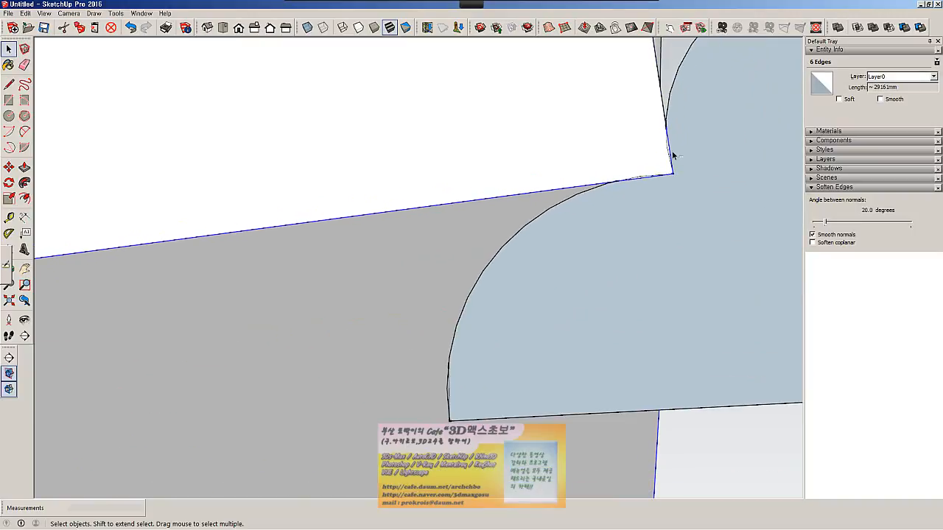
scroll(679, 253, down, 4)
- Try sweeping the stepped profile along the five selected bottom edges with Follow Me, and undo the sweep
middle_drag(710, 263, 193, 358)
middle_drag(390, 292, 363, 314)
scroll(363, 314, down, 4)
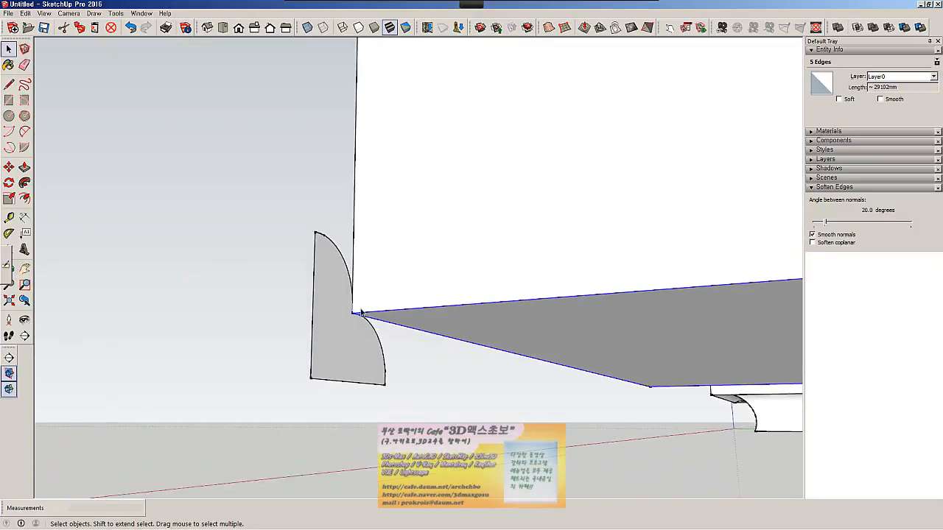
scroll(444, 325, down, 3)
middle_drag(438, 320, 383, 325)
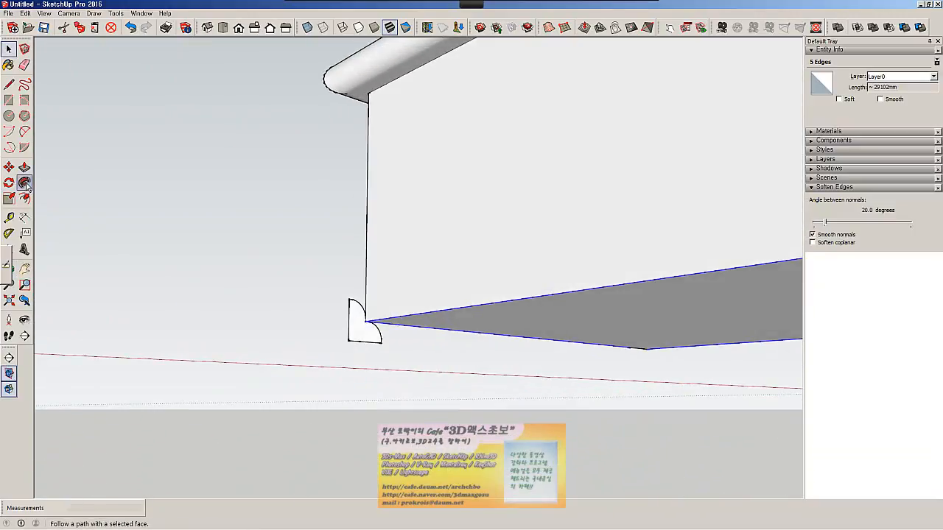
click(26, 183)
click(358, 338)
middle_drag(446, 346, 839, 284)
middle_drag(573, 351, 438, 344)
key(ctrl+z)
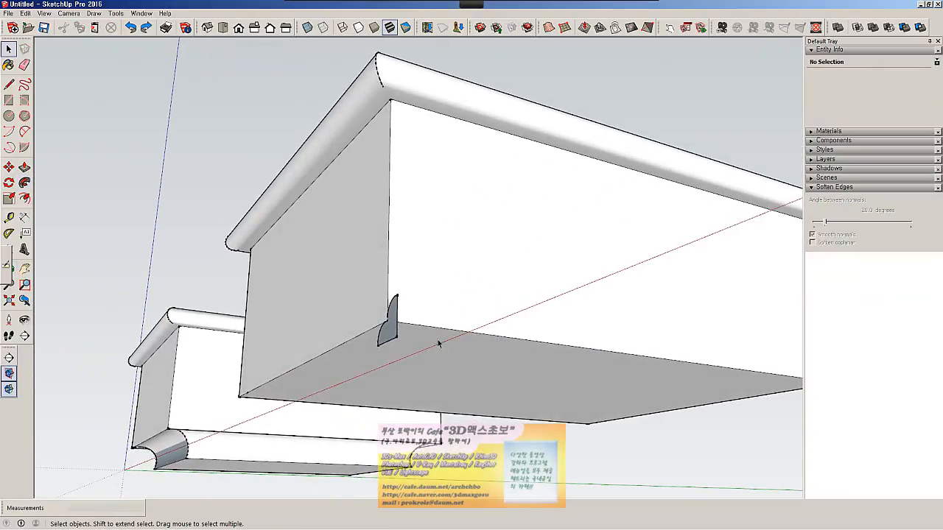
- Select the edges around the second box's bottom face again, including the short segment beside the profile's notch
click(453, 335)
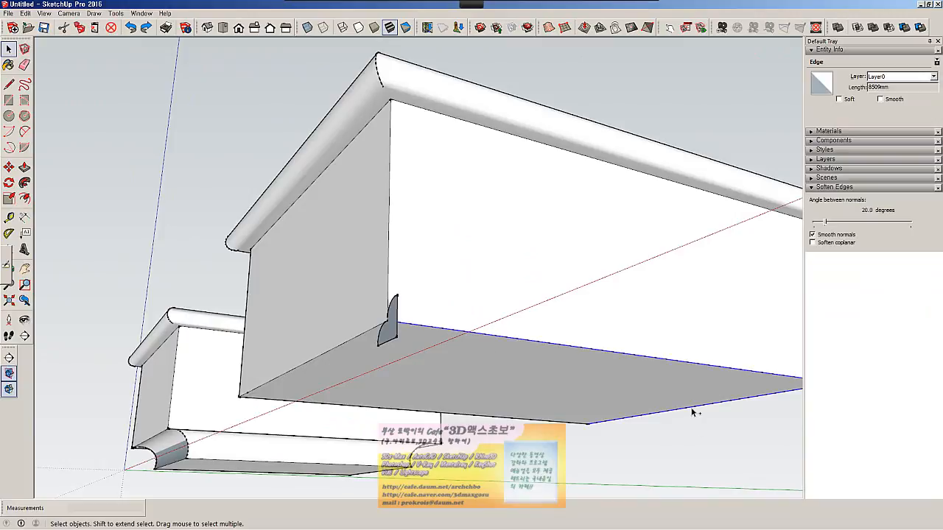
shift+click(339, 350)
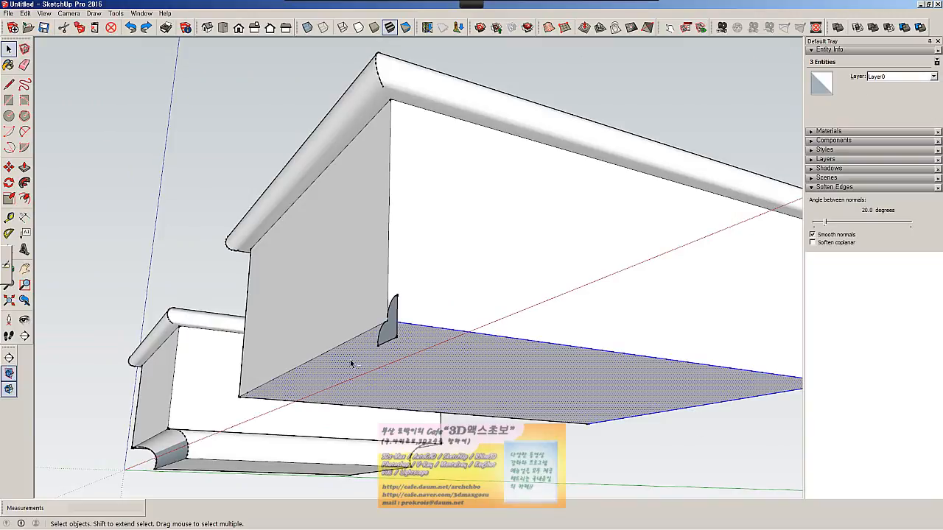
shift+click(350, 361)
shift+click(336, 347)
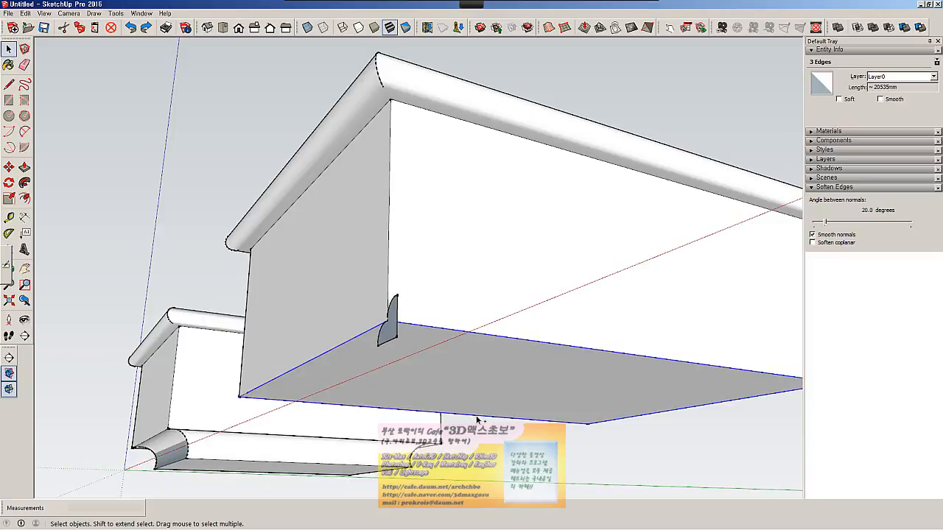
middle_drag(447, 389, 579, 404)
scroll(669, 360, up, 10)
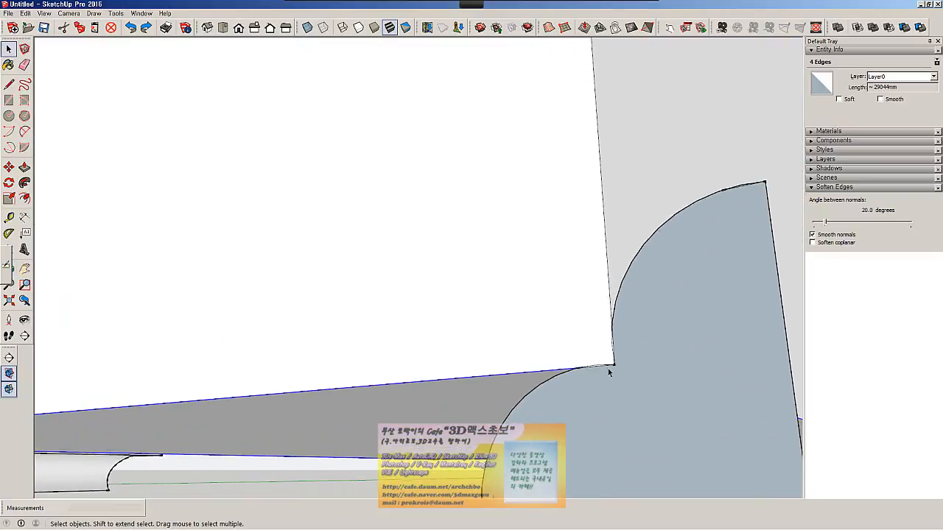
scroll(588, 369, up, 4)
shift+click(585, 357)
scroll(584, 366, down, 2)
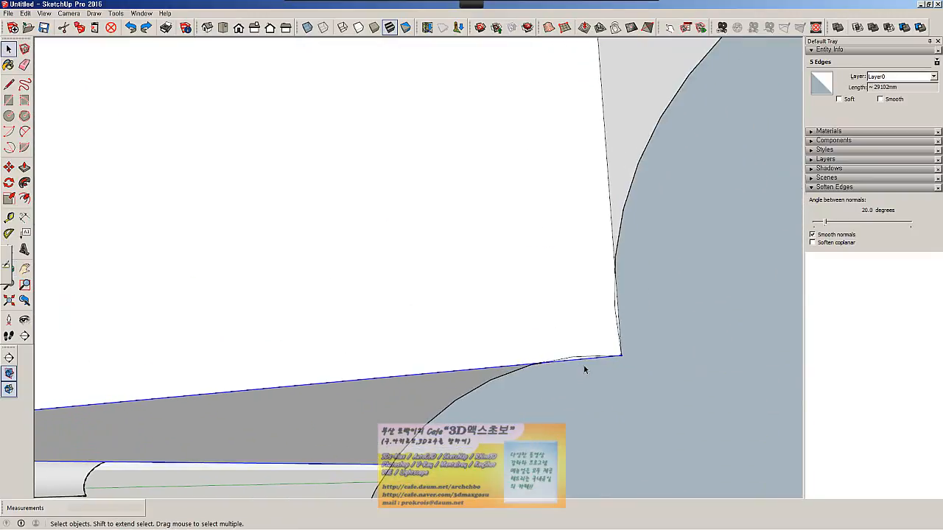
scroll(598, 382, down, 3)
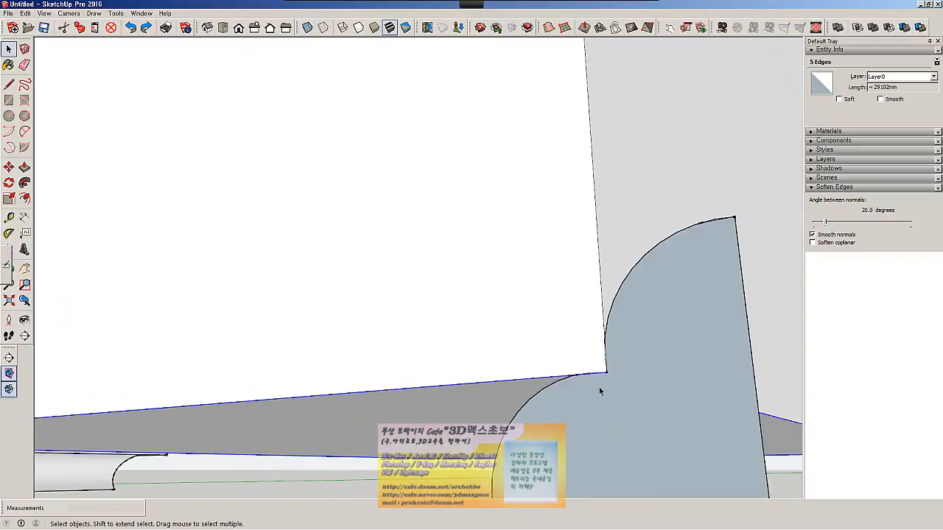
- Try Follow Me again on the stepped profile, check the swept shape at the corner, and undo it
click(24, 182)
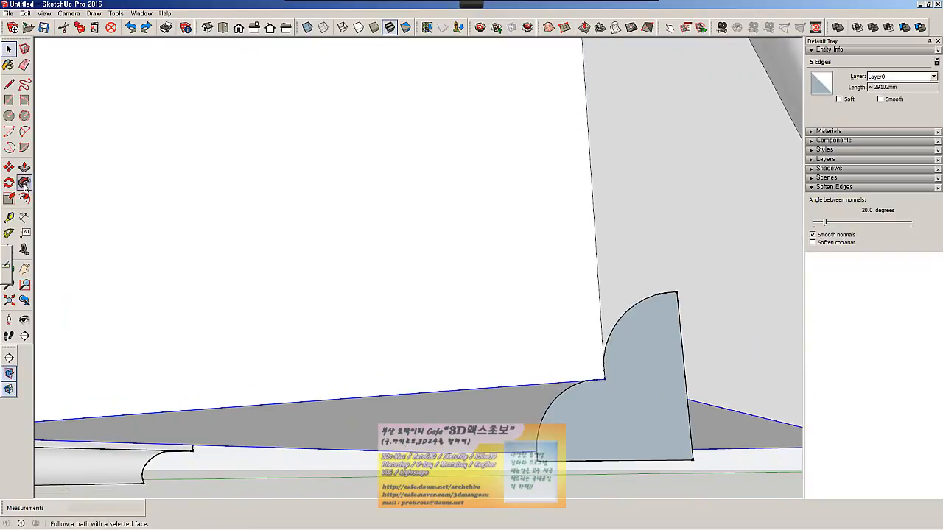
click(602, 430)
middle_drag(603, 430, 614, 375)
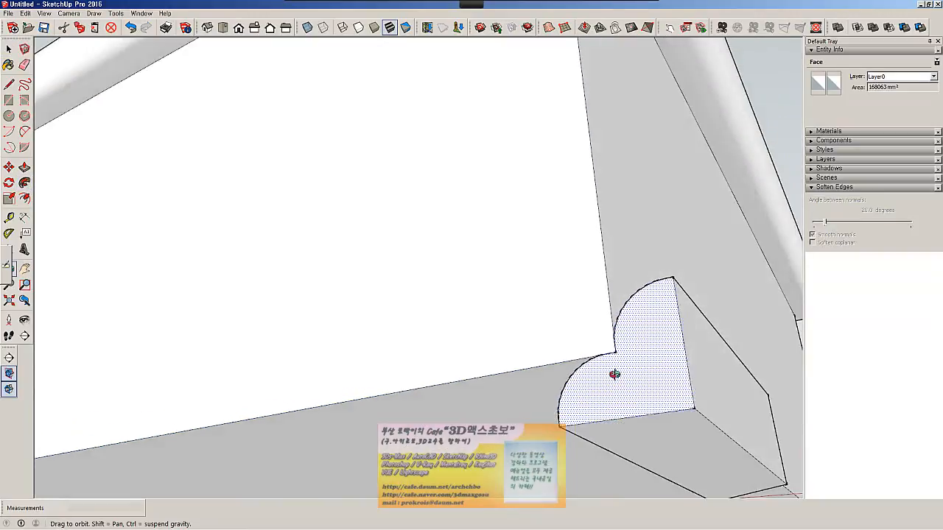
scroll(626, 420, down, 3)
scroll(685, 457, down, 2)
middle_drag(689, 458, 621, 407)
middle_drag(301, 404, 604, 404)
scroll(557, 434, up, 4)
middle_drag(569, 438, 551, 391)
key(e)
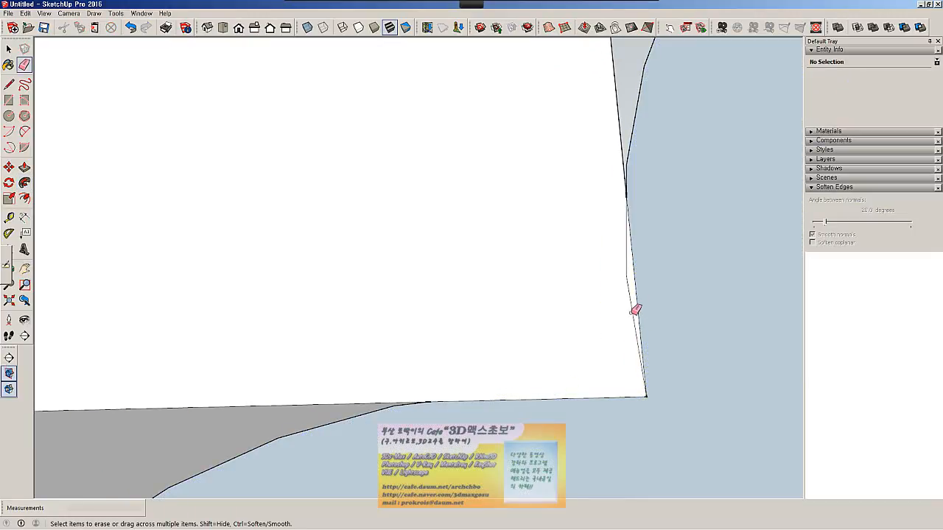
mouse_move(635, 351)
middle_down()
mouse_move(639, 405)
mouse_move(631, 390)
middle_up()
key(space)
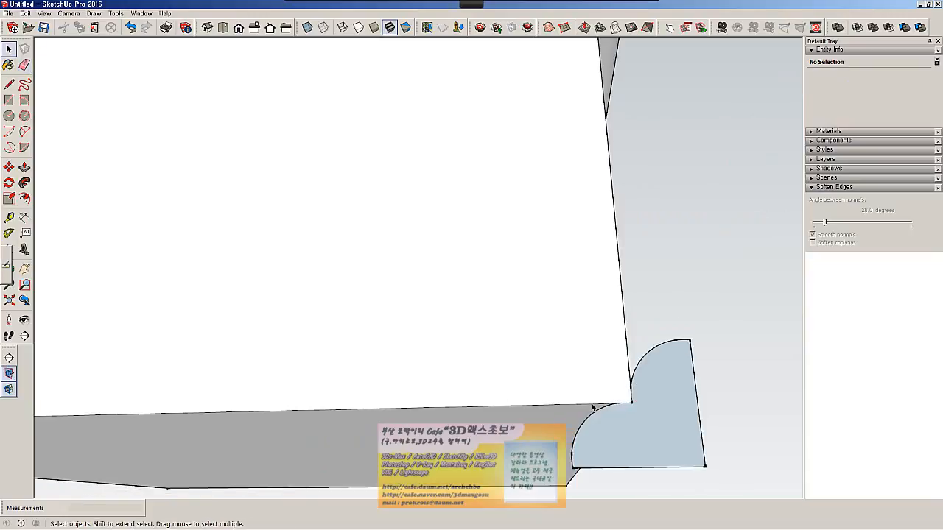
- Select all five edge segments around the second box's bottom face, including the short one at the notch, as the sweep path
click(628, 405)
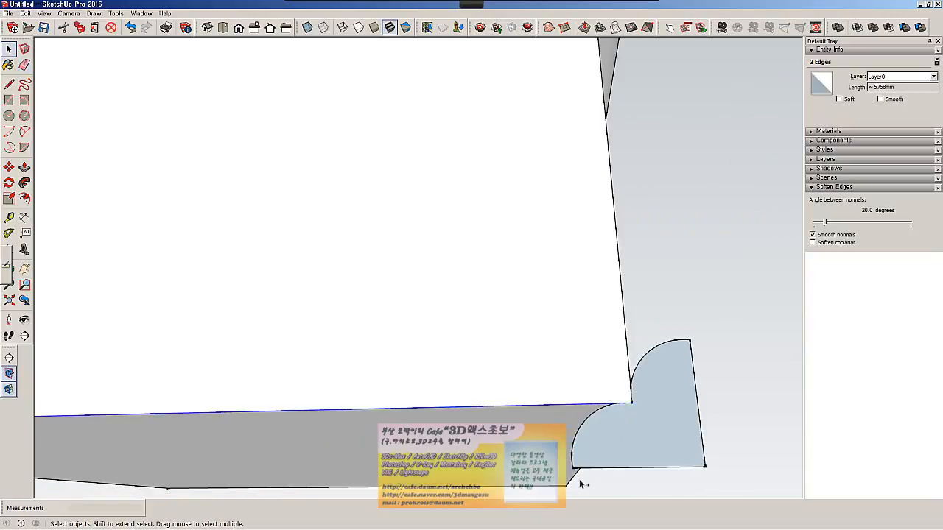
scroll(219, 454, down, 2)
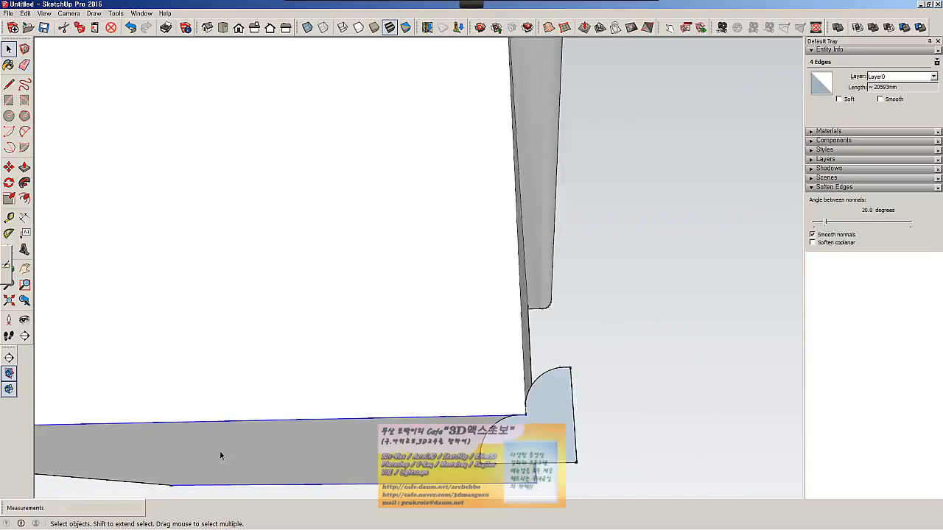
ctrl+click(111, 477)
ctrl+click(437, 480)
middle_drag(437, 479, 309, 417)
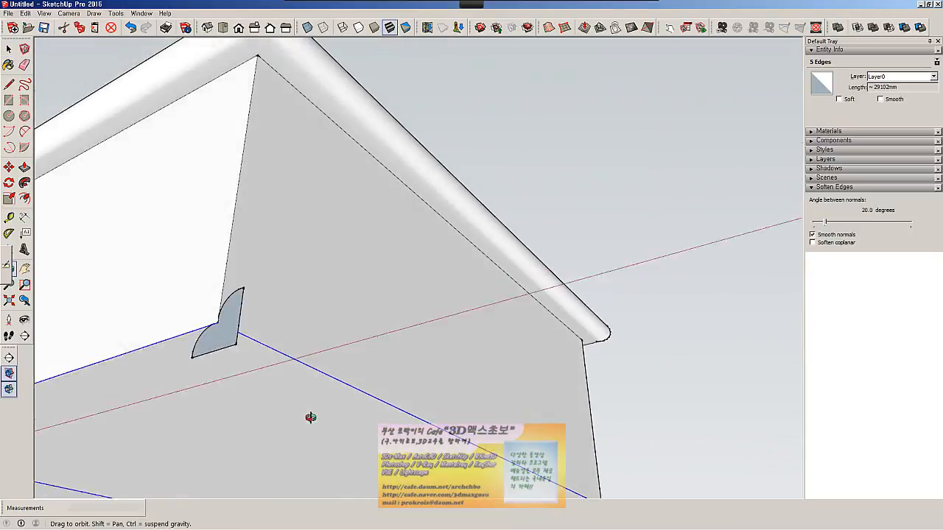
scroll(319, 418, down, 2)
middle_drag(492, 425, 194, 461)
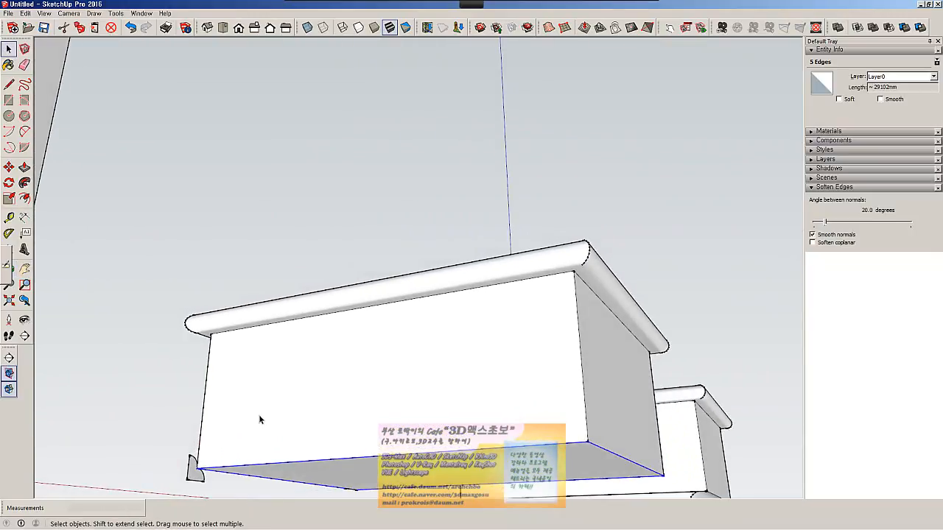
- Sweep the stepped profile along the second box's selected bottom edges with Follow Me and clear the selection
click(24, 183)
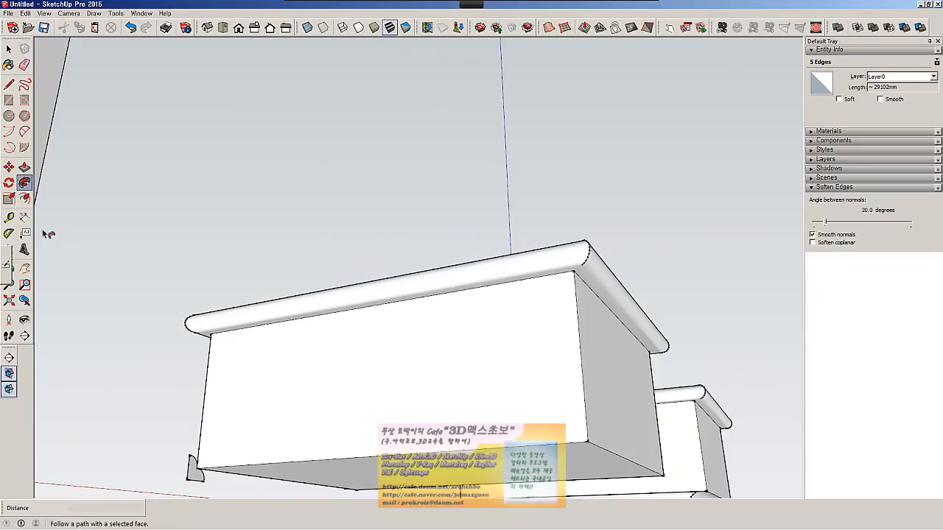
click(195, 478)
middle_drag(313, 492, 680, 473)
scroll(679, 474, down, 3)
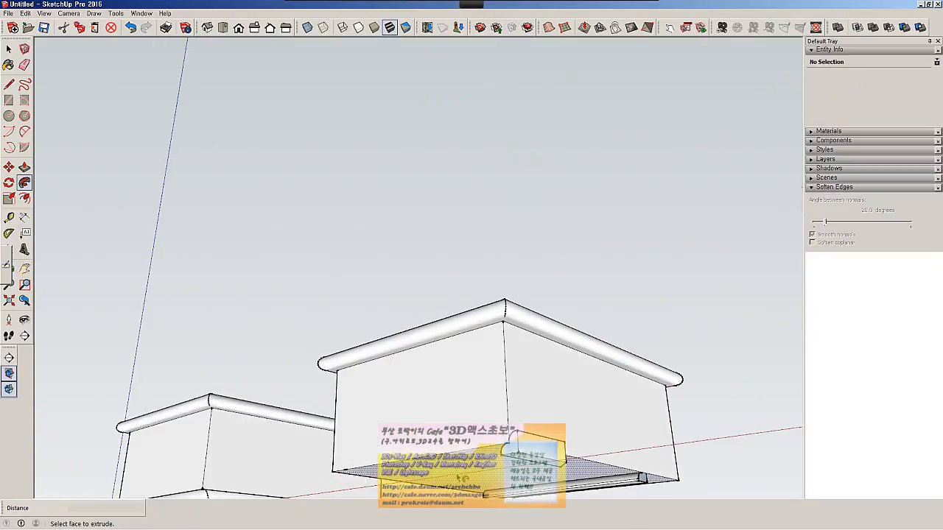
middle_drag(463, 479, 645, 496)
scroll(549, 471, down, 2)
middle_drag(549, 472, 516, 417)
scroll(544, 438, down, 5)
key(space)
click(653, 448)
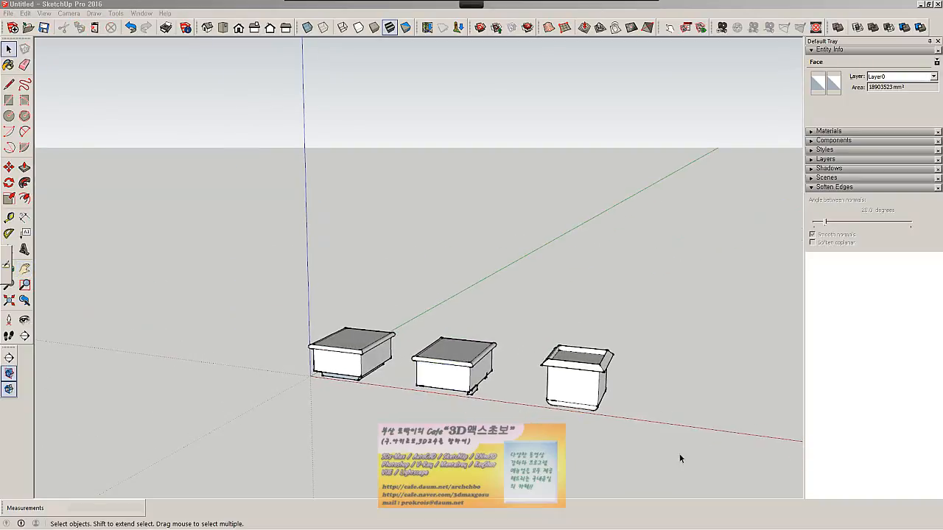
- Draw a ground rectangle about 9.3 m by 9 m beyond the third box, across the red axis
scroll(669, 452, down, 1)
shift+middle_drag(668, 451, 245, 382)
shift+middle_drag(555, 399, 245, 330)
click(9, 100)
middle_drag(324, 295, 370, 362)
click(367, 366)
click(431, 421)
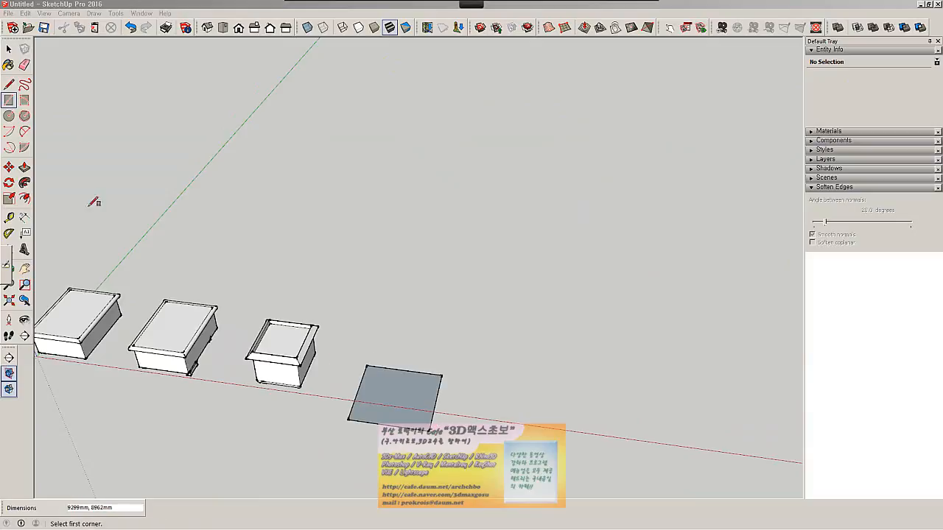
- Extrude the new ground rectangle upward about 10.2 m with Push/Pull to make a fourth box
click(24, 167)
drag(369, 374, 388, 357)
middle_drag(389, 370, 304, 196)
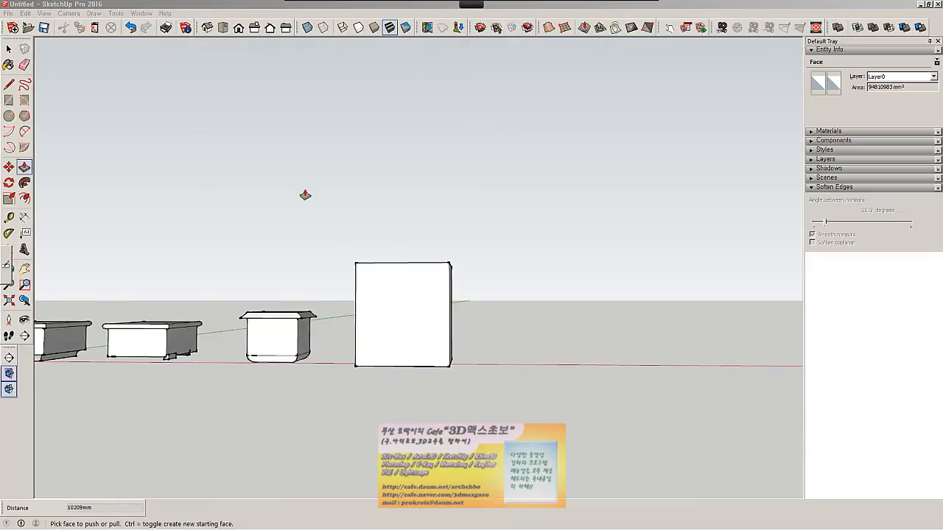
- Draw an upright 500 by 500 mm square beside the fourth box near its upper corner
click(9, 101)
scroll(472, 268, up, 3)
click(478, 260)
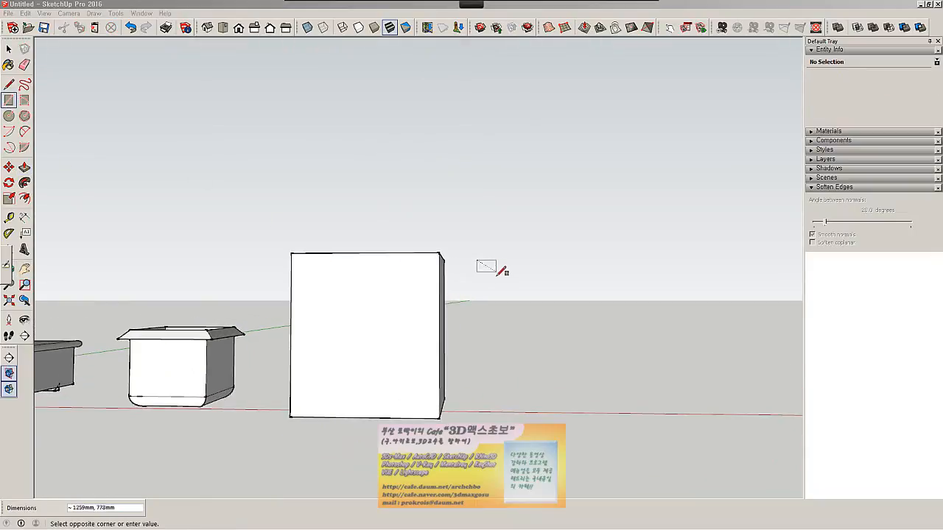
click(501, 283)
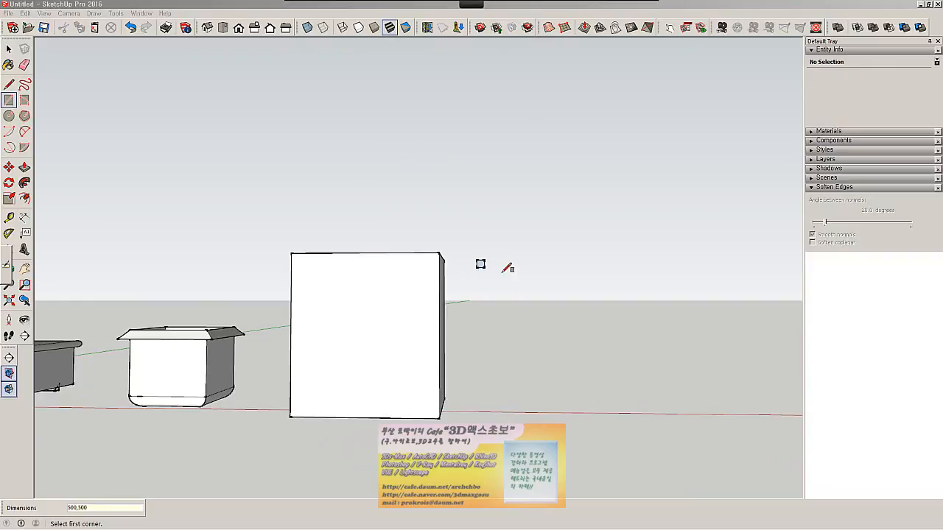
- Divide the 500 mm square into four quadrants with horizontal and vertical lines through its edge midpoints
scroll(507, 268, up, 5)
key(h)
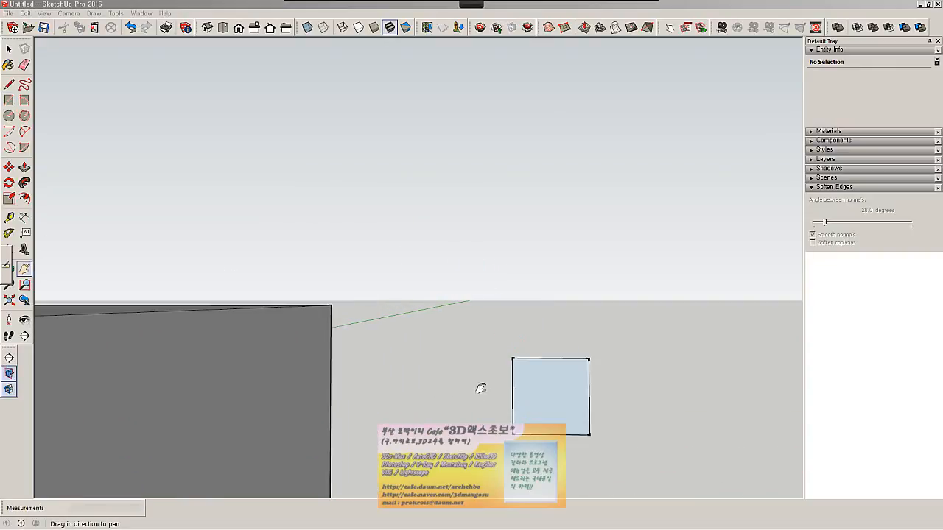
drag(481, 387, 430, 308)
key(l)
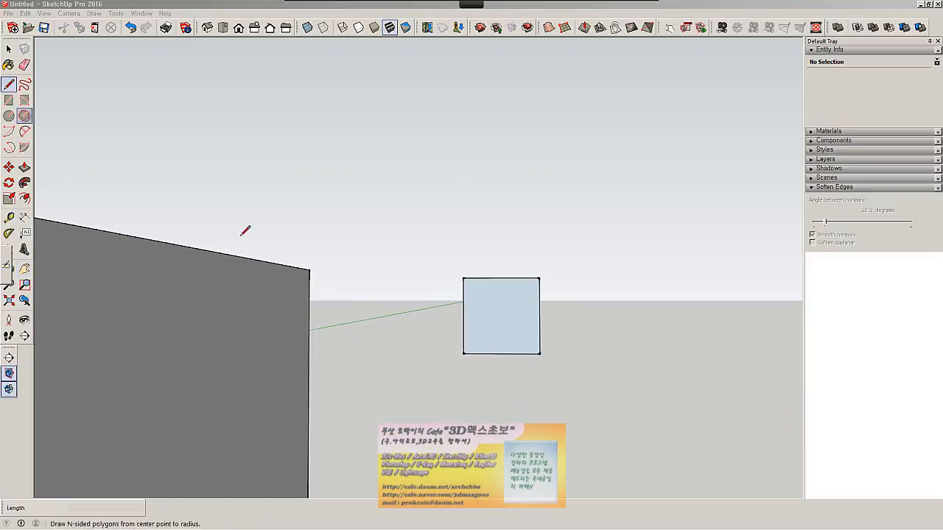
click(464, 315)
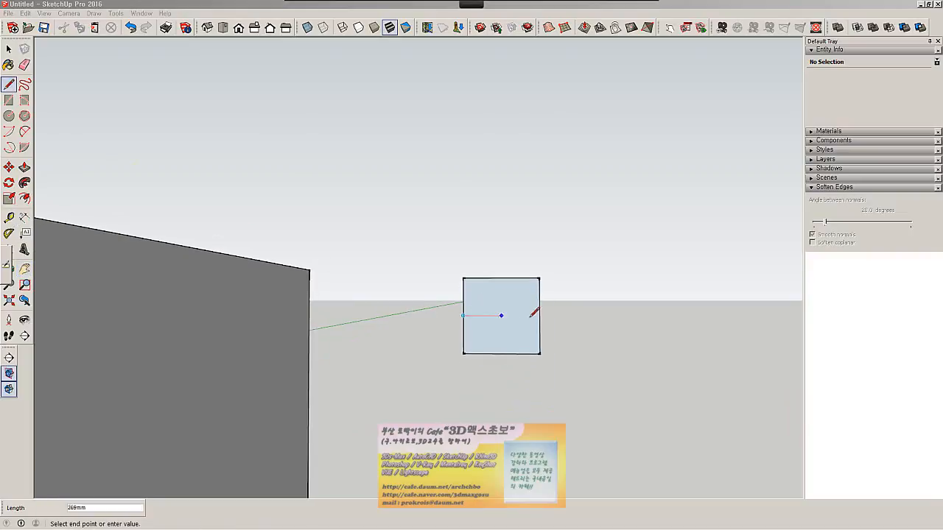
click(502, 277)
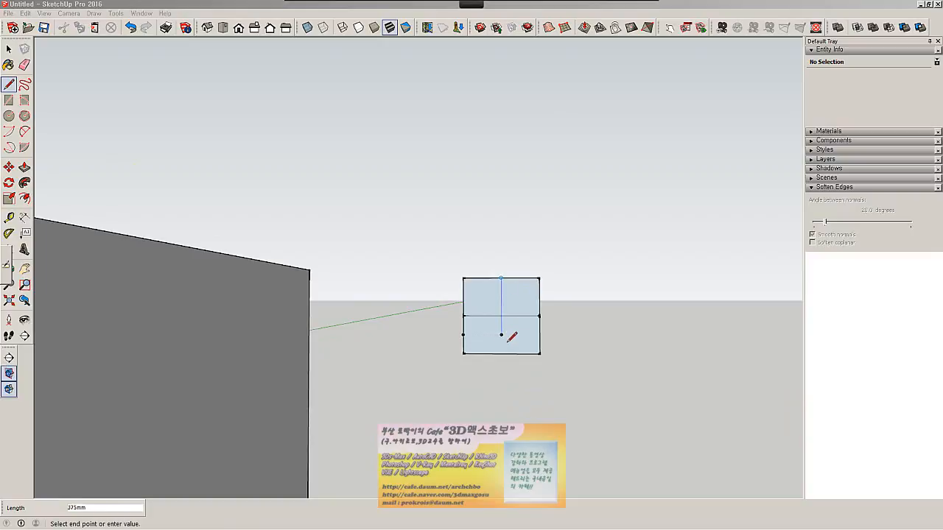
click(504, 353)
scroll(526, 324, up, 3)
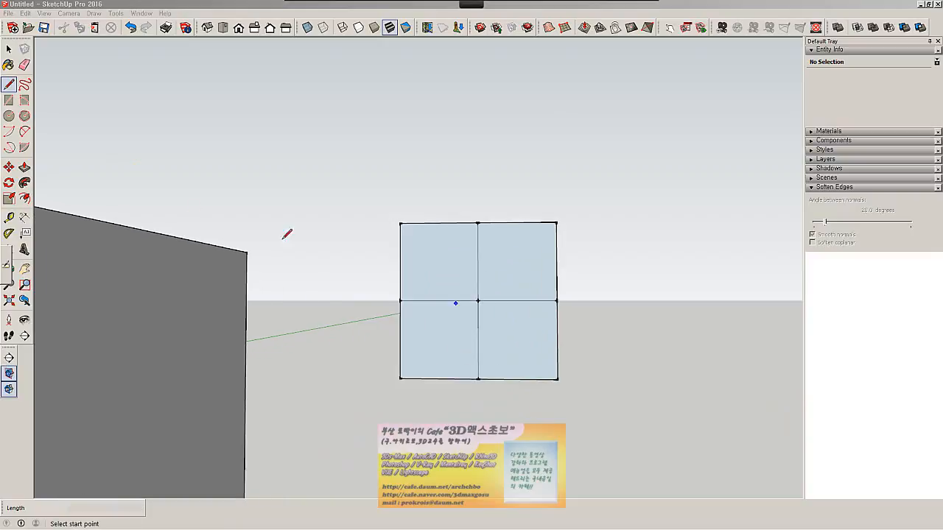
- Draw two outward-bulging arcs, from the square's upper-left corner to its centre (bulge about 60 mm) and from the centre to its lower-right corner
click(26, 133)
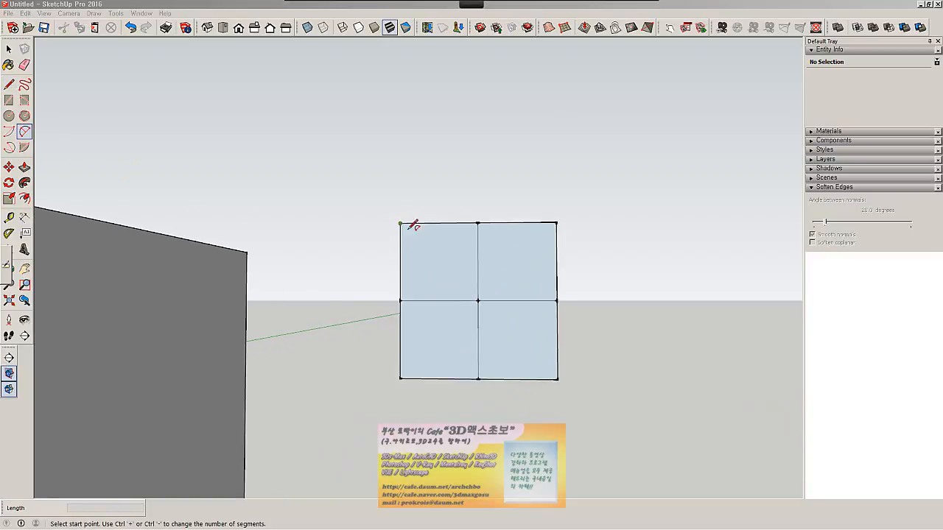
click(400, 222)
click(478, 299)
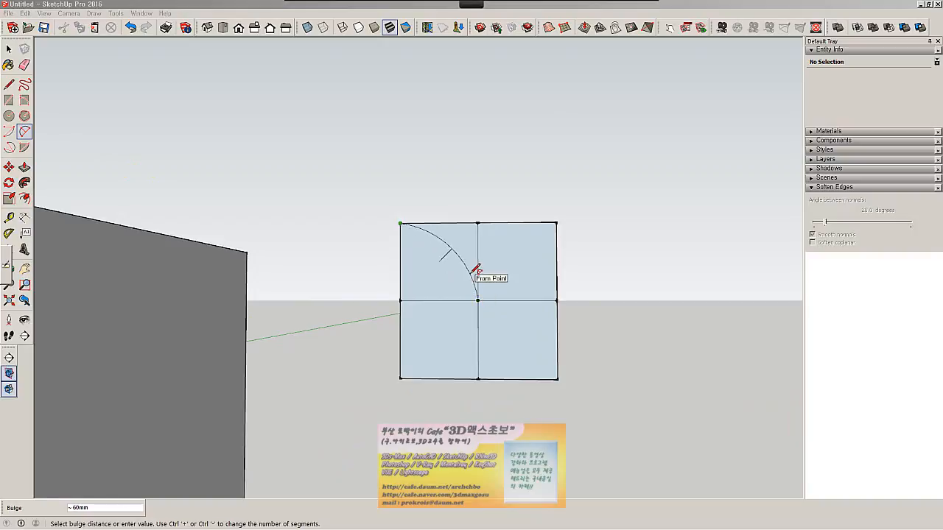
click(476, 270)
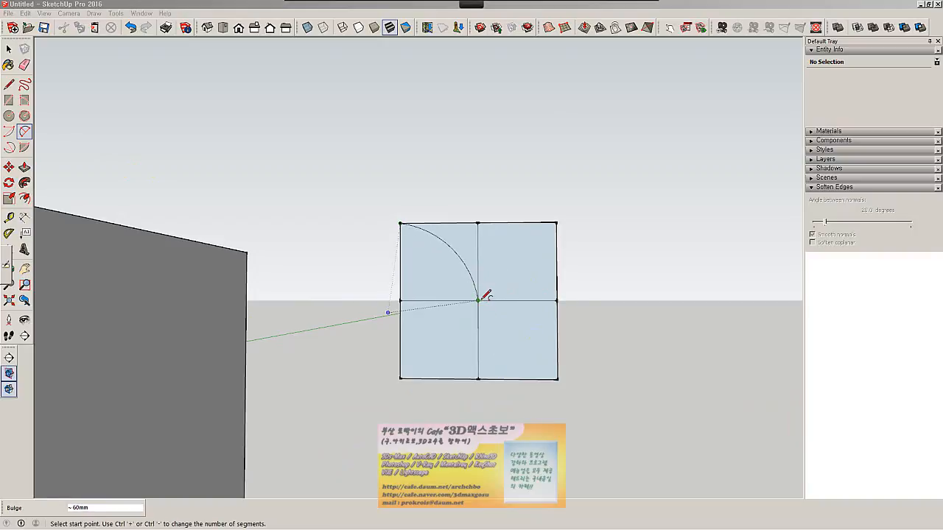
click(478, 299)
click(558, 379)
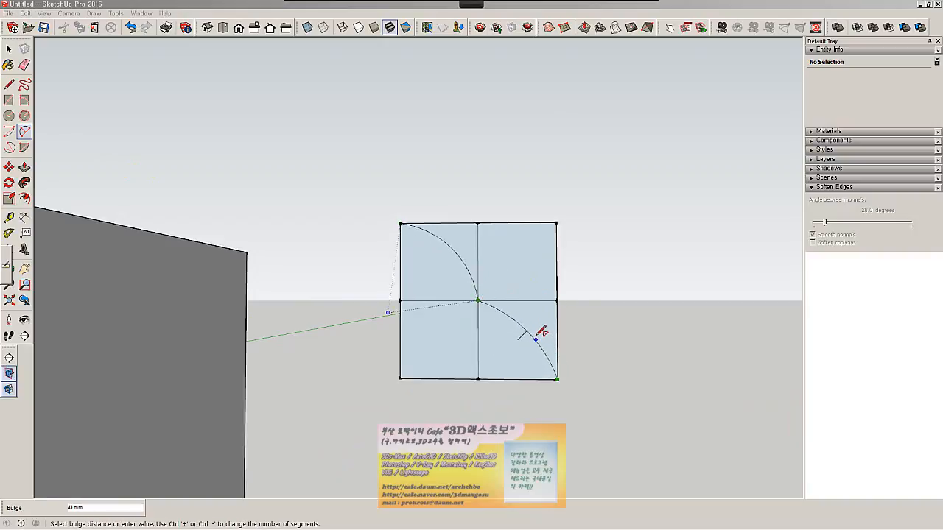
click(541, 333)
- Delete the square's edges outside the arcs and the inner dividing lines, leaving one closed double-arc profile
key(space)
drag(573, 313, 534, 206)
key(Delete)
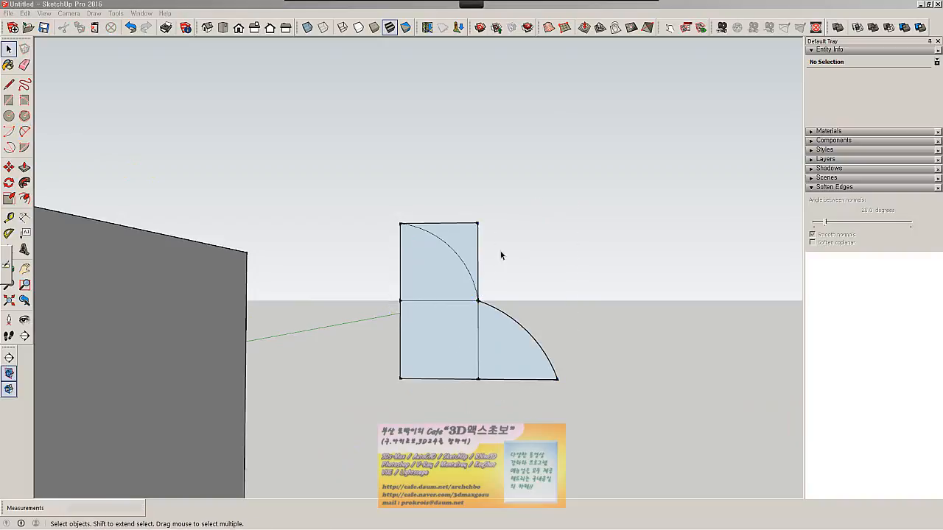
drag(501, 255, 469, 215)
key(Delete)
click(477, 359)
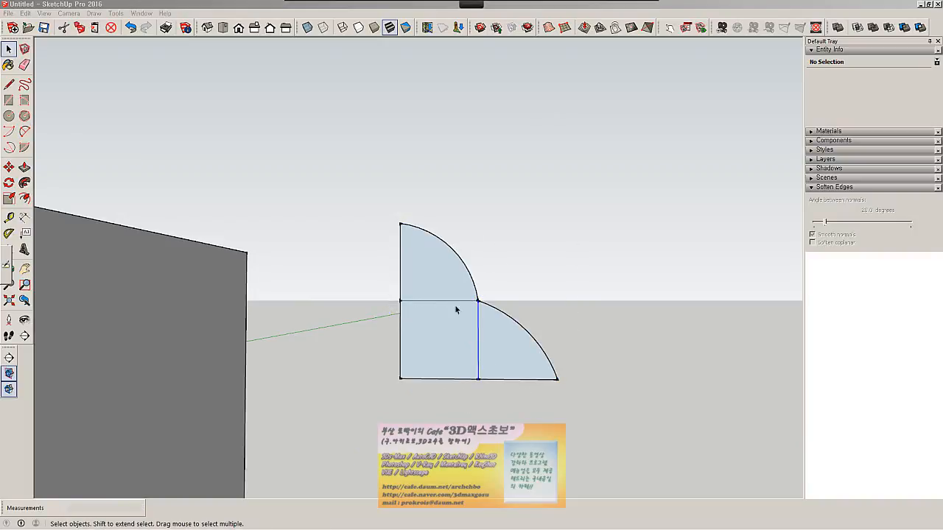
key(Delete)
click(450, 300)
key(Delete)
scroll(476, 362, down, 10)
drag(518, 396, 427, 327)
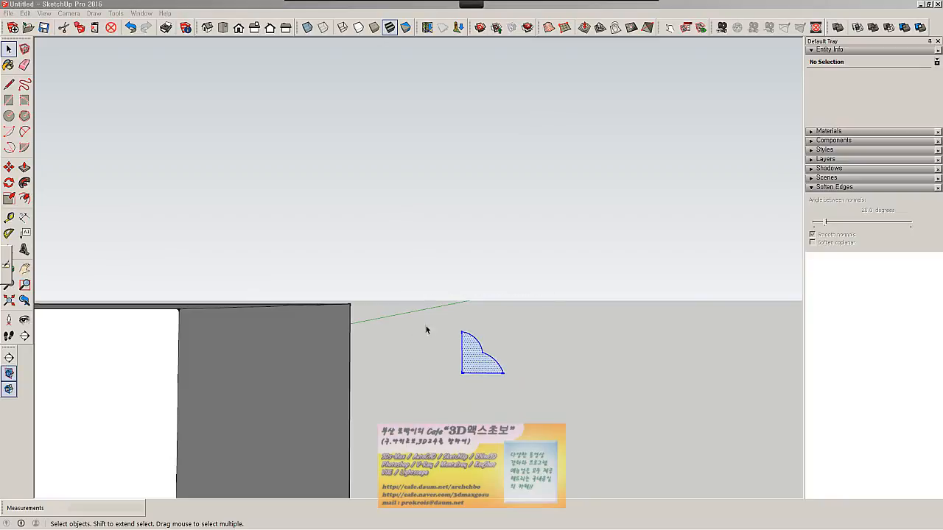
middle_drag(430, 333, 473, 414)
click(20, 187)
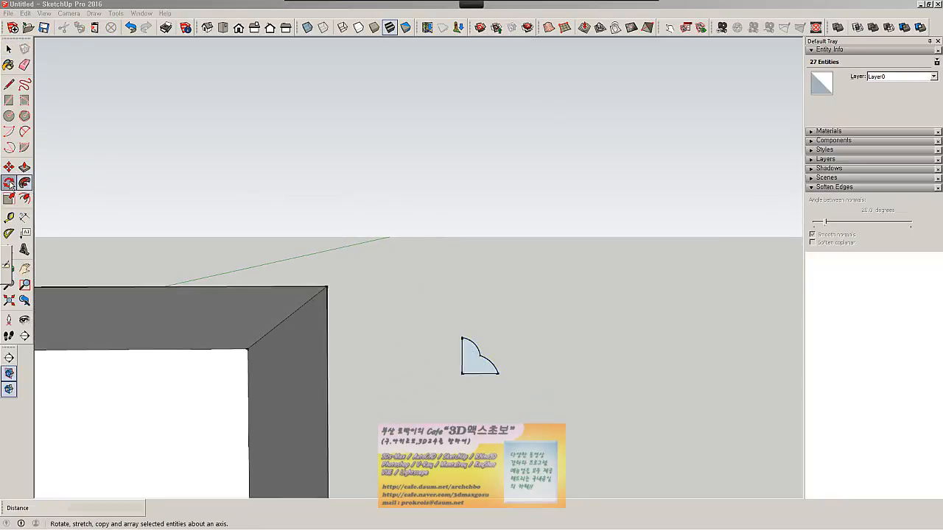
click(10, 184)
drag(462, 376, 490, 332)
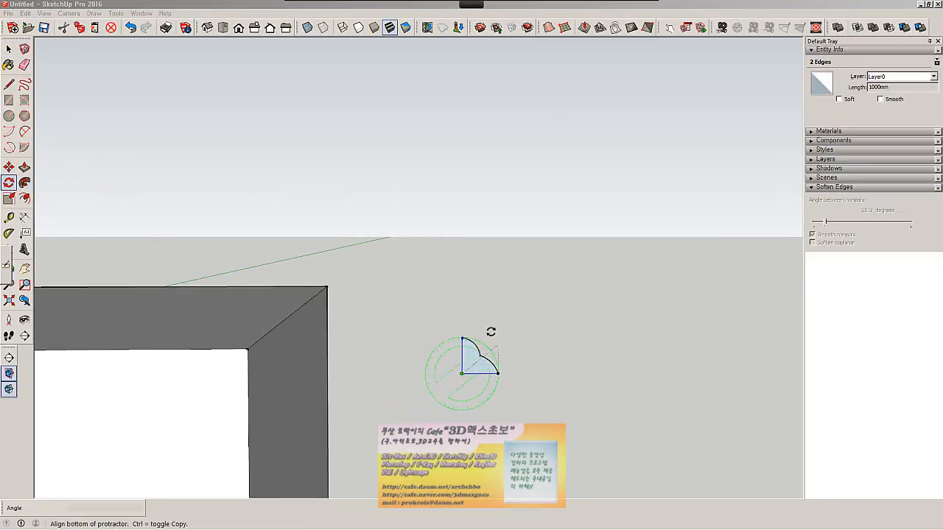
click(461, 292)
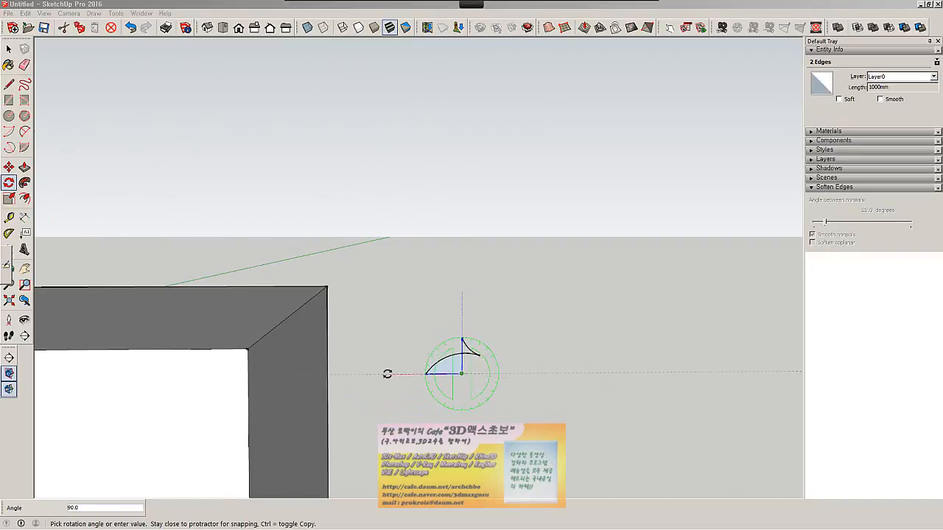
key(Escape)
key(space)
- Select the whole double-arc profile and rotate it 180 degrees about its square corner
drag(567, 410, 380, 273)
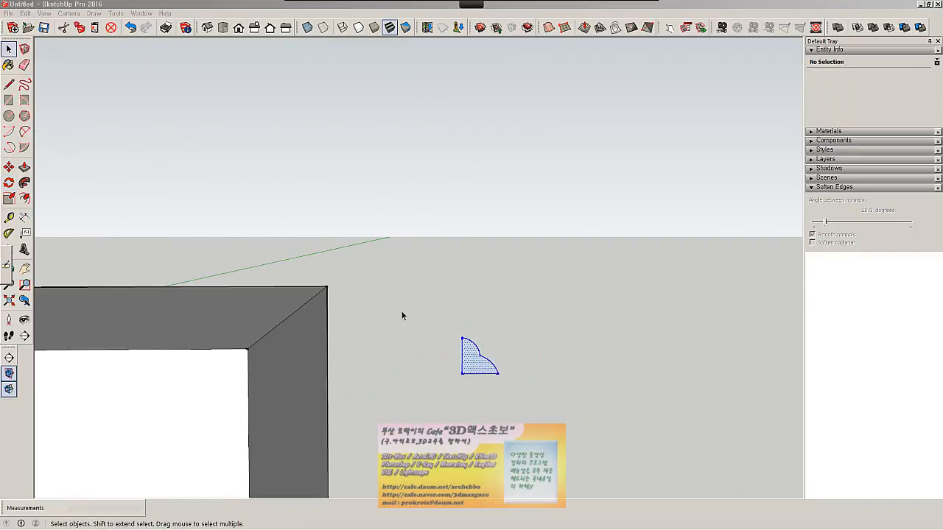
click(9, 183)
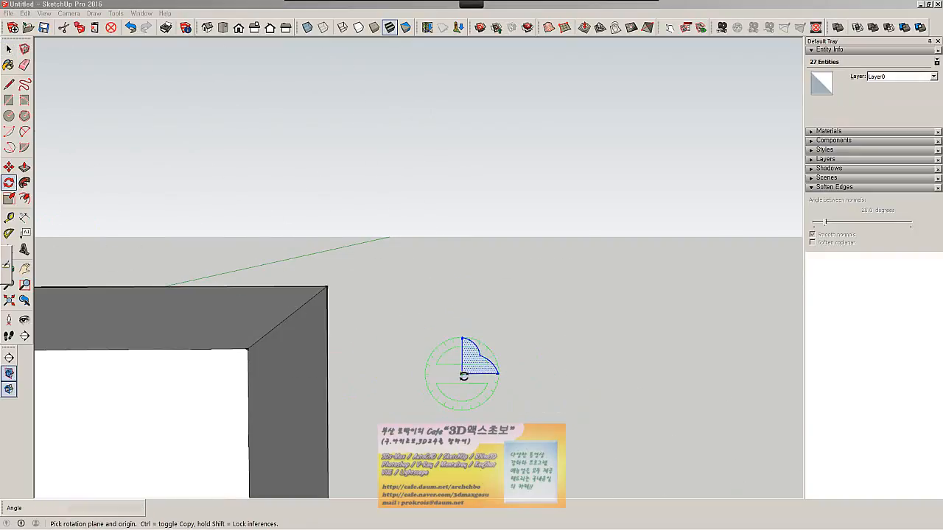
click(462, 374)
click(513, 375)
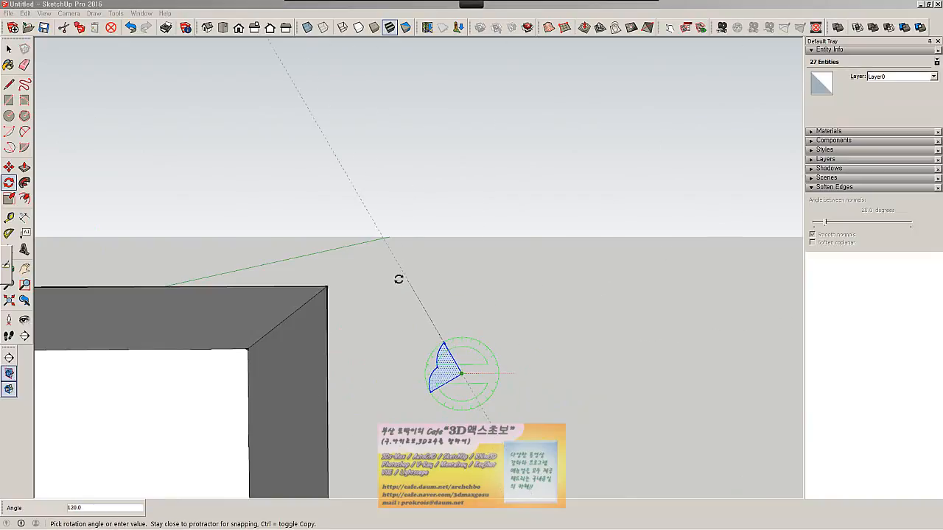
click(344, 378)
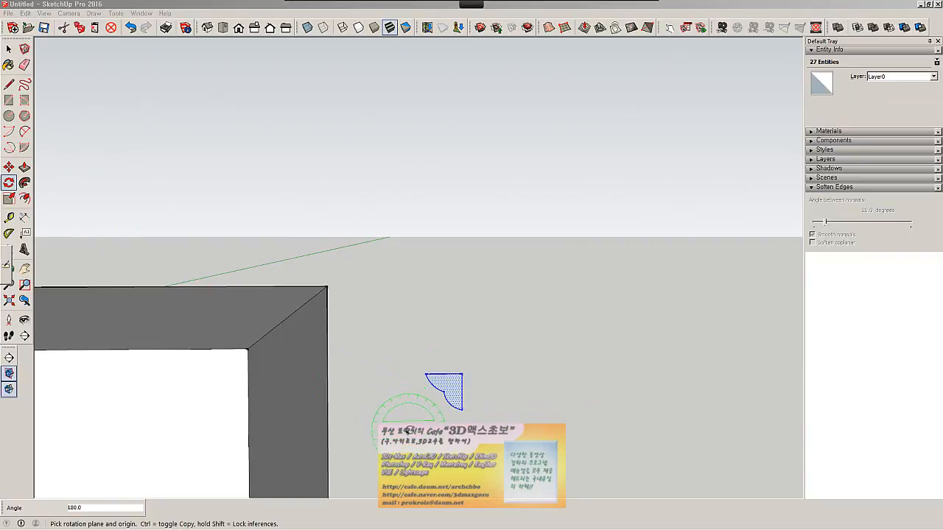
- Move the rotated profile by the point where its arcs meet onto the fourth box's top front corner
scroll(435, 405, up, 4)
key(m)
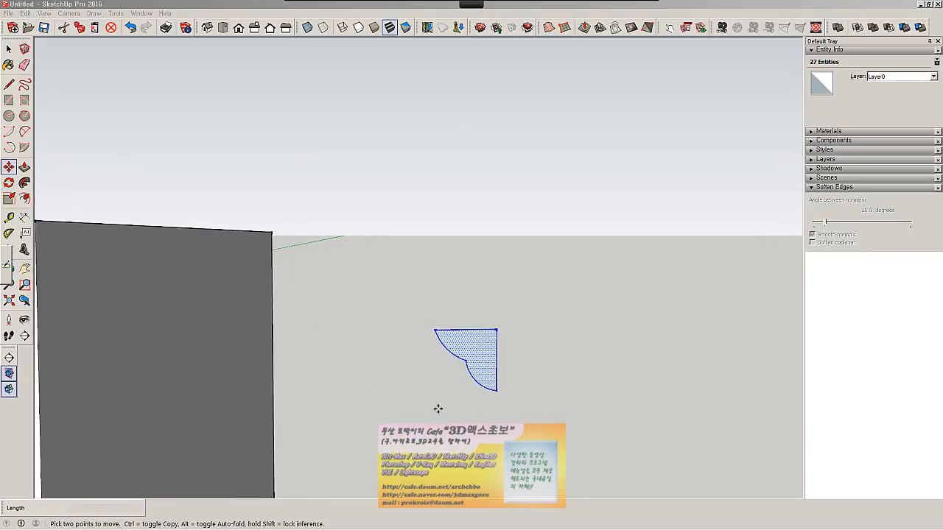
click(466, 361)
scroll(158, 242, down, 3)
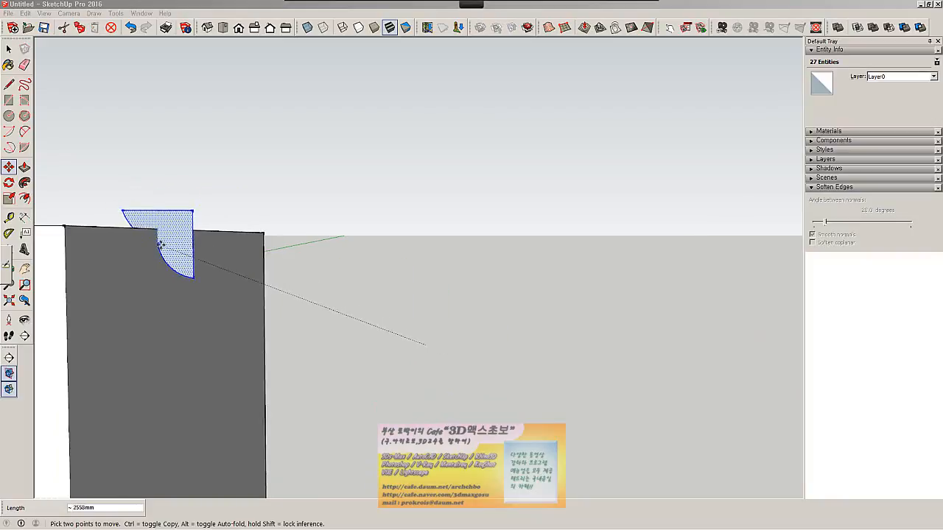
click(76, 229)
- Select all four top edges of the fourth box as the sweep path
middle_drag(76, 230, 484, 302)
key(space)
click(501, 248)
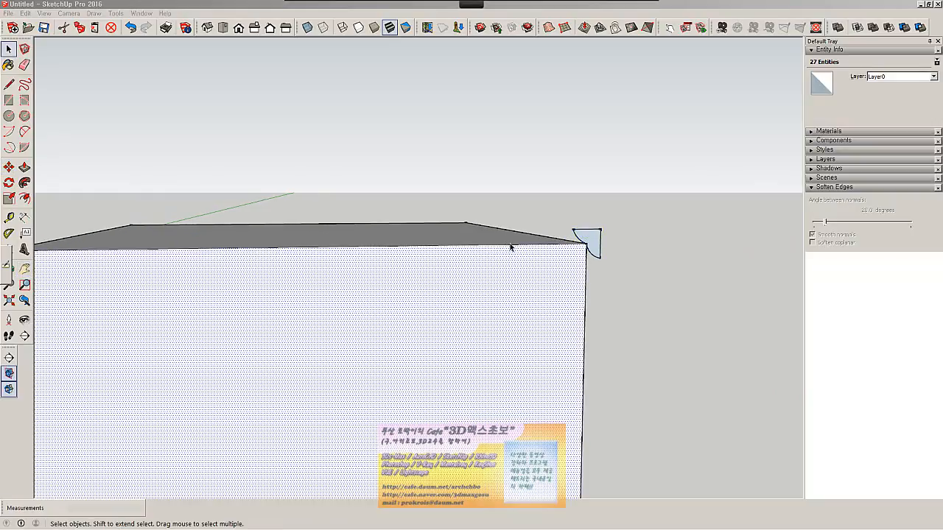
click(510, 246)
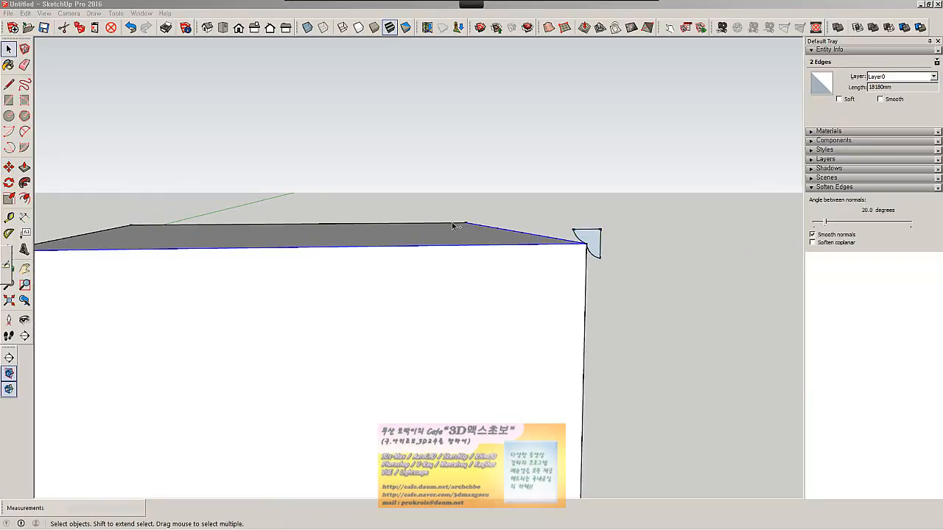
middle_drag(601, 313, 42, 332)
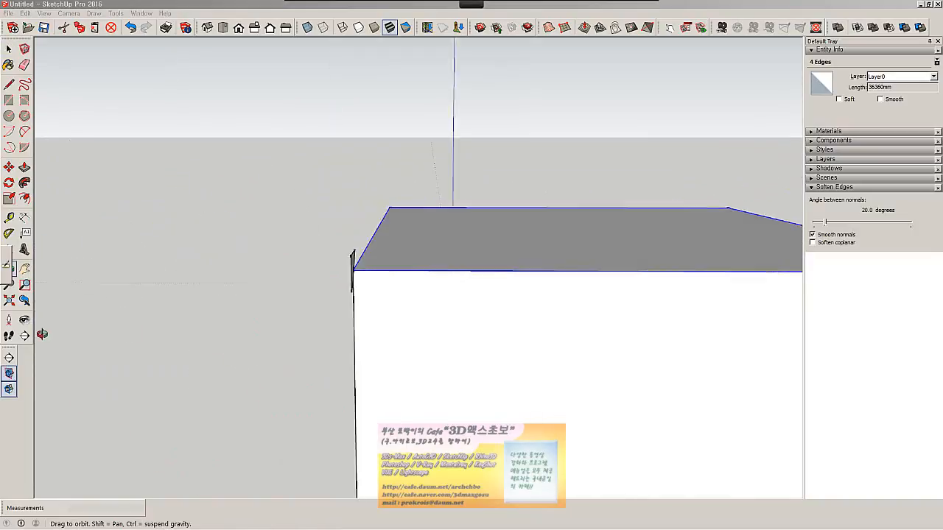
middle_drag(523, 342, 369, 320)
scroll(399, 337, down, 2)
- Sweep the double-arc profile around the fourth box's selected top edges with Follow Me and inspect the moulding
click(24, 182)
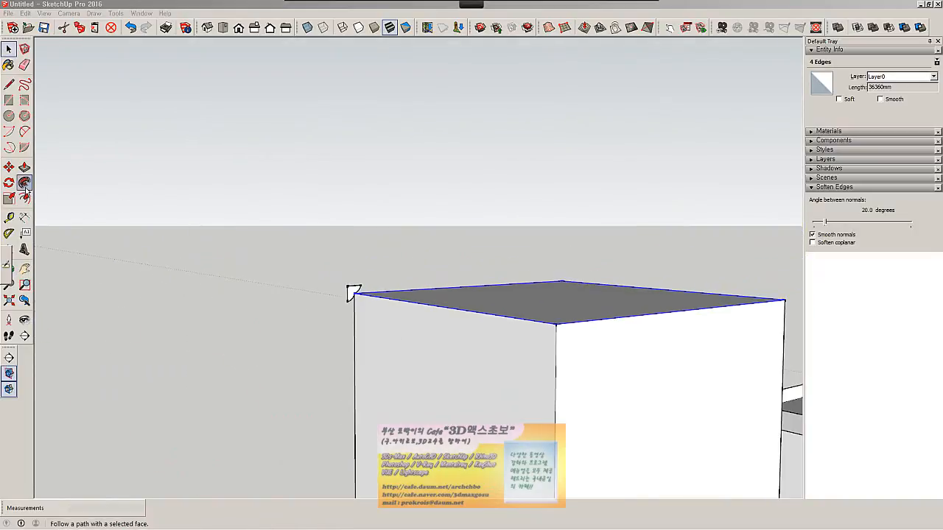
click(354, 293)
middle_drag(353, 294, 595, 194)
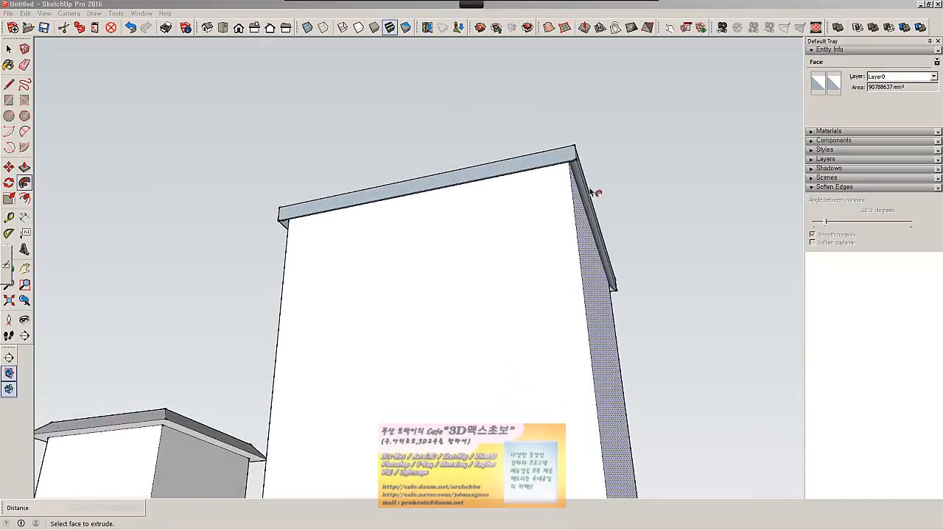
scroll(578, 184, up, 4)
middle_drag(538, 163, 508, 453)
scroll(631, 438, down, 4)
key(p)
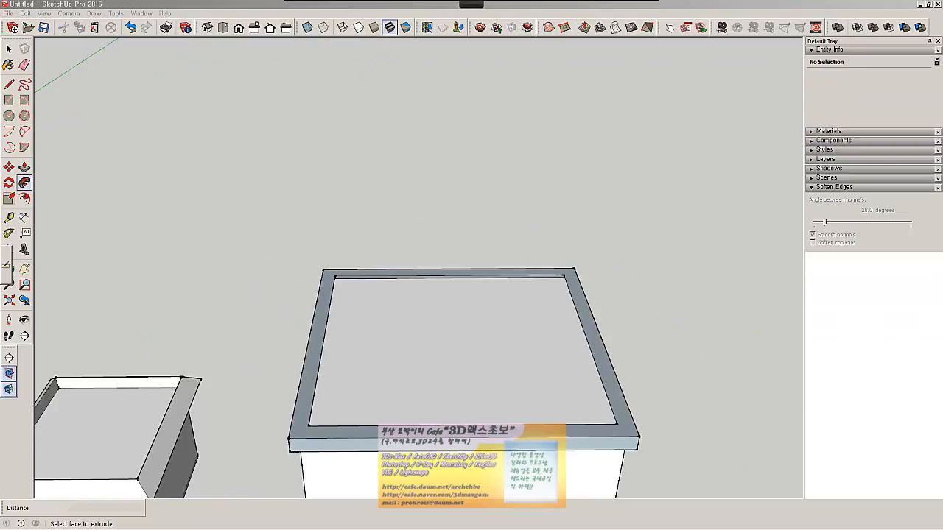
click(474, 332)
scroll(476, 341, down, 2)
scroll(478, 344, down, 5)
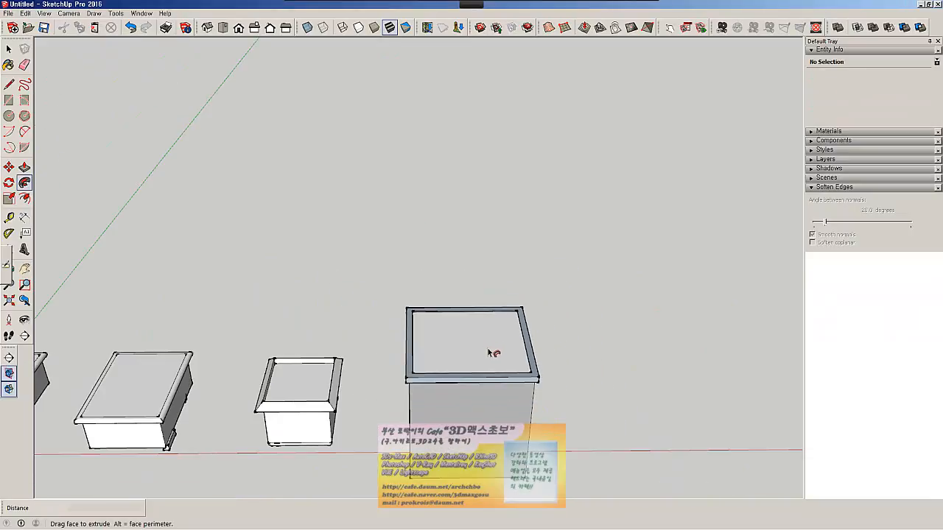
key(space)
- Select all geometry and switch to the front view, with empty space visible beside the fourth box
key(ctrl+a)
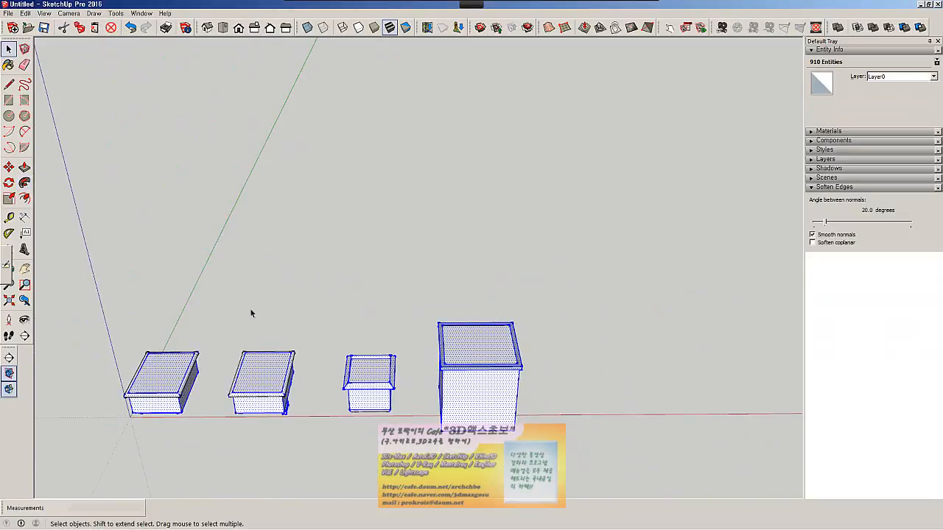
mouse_move(250, 257)
middle_down()
mouse_move(301, 211)
mouse_move(265, 259)
middle_up()
key(h)
drag(484, 400, 331, 383)
middle_drag(472, 364, 428, 321)
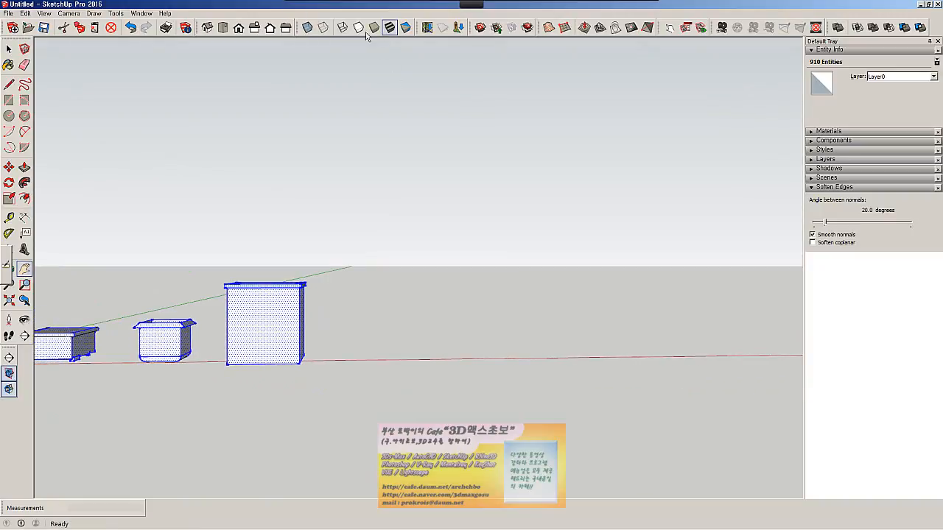
click(236, 33)
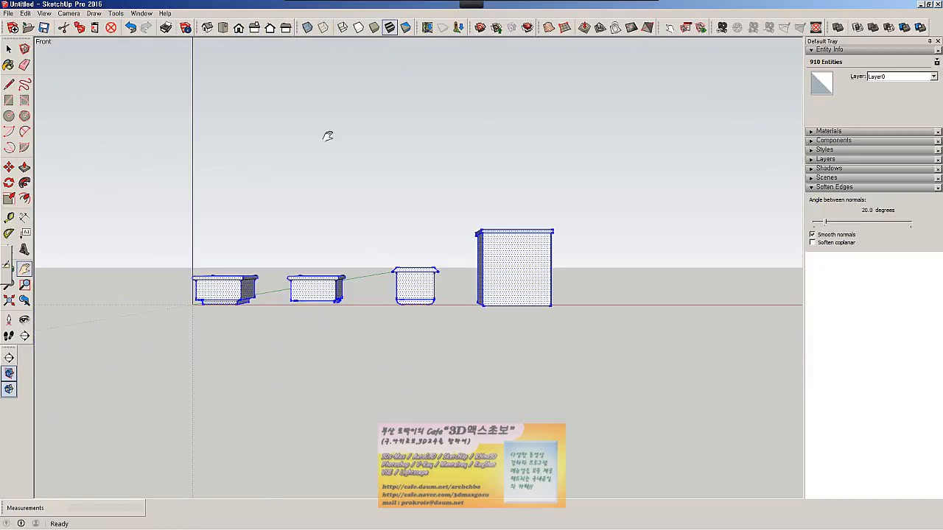
drag(413, 251, 90, 291)
- Draw an open stepped outline beside the fourth box: up from the red axis, right, up about 8.2 m, then back left past the start
click(9, 84)
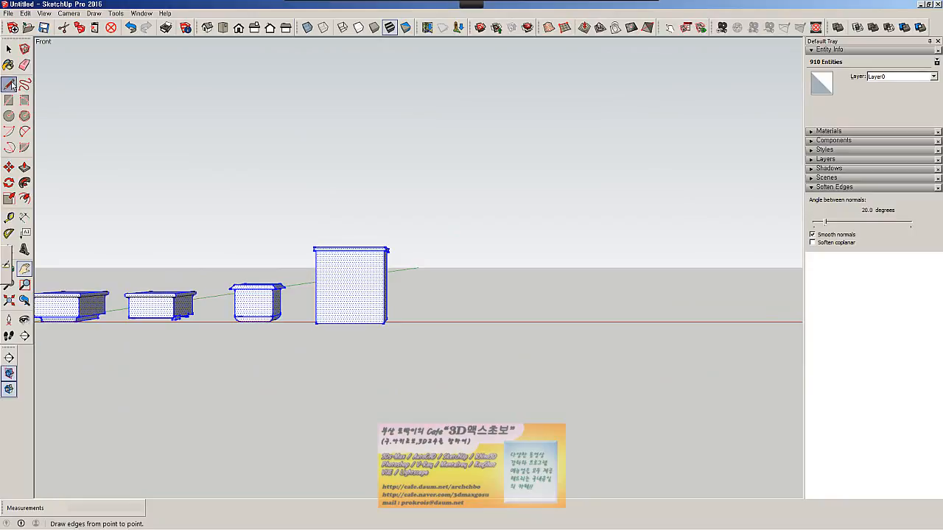
click(509, 322)
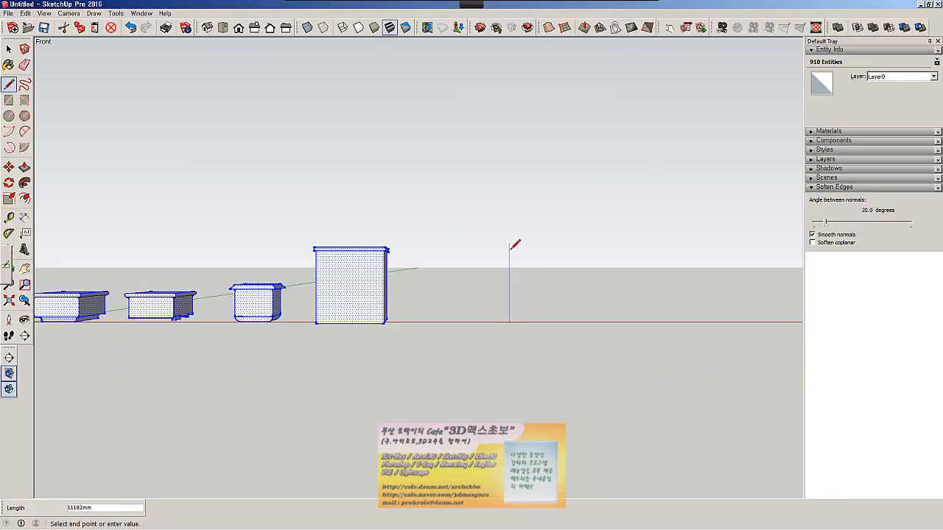
click(509, 255)
click(574, 254)
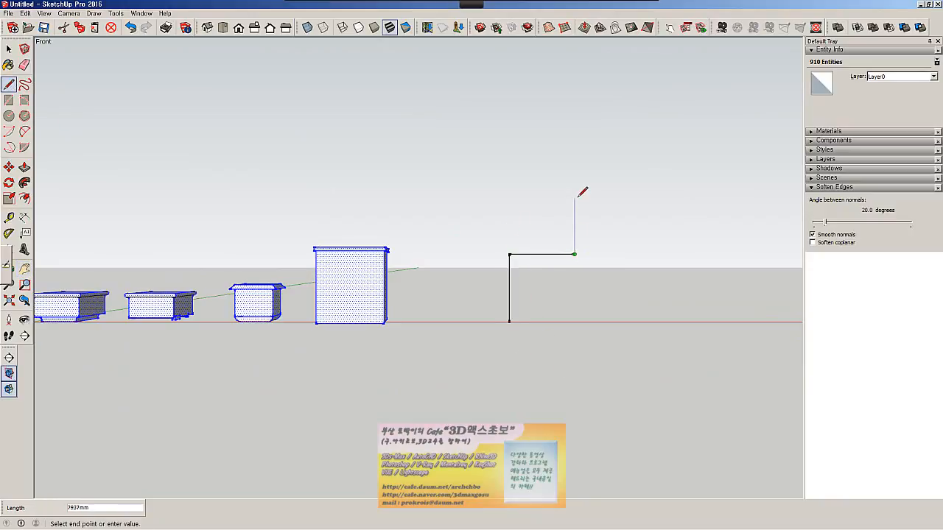
click(574, 196)
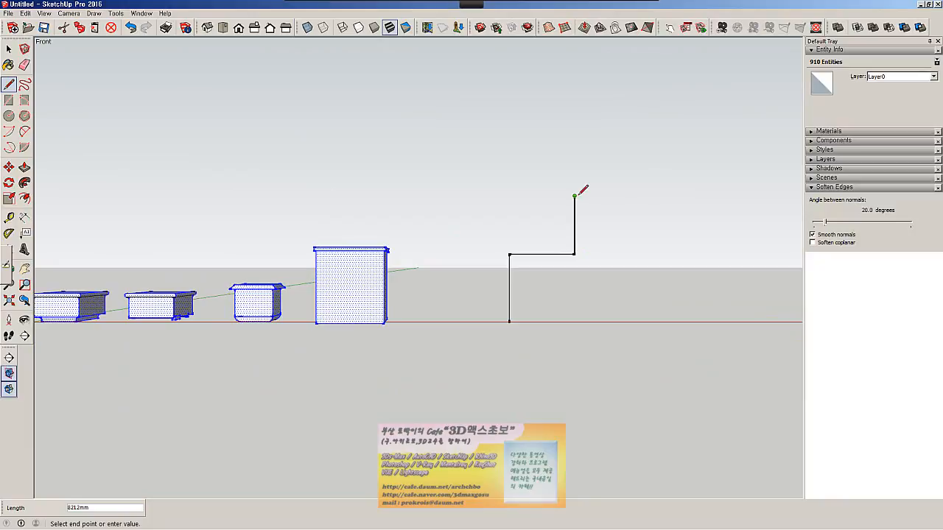
click(463, 196)
key(space)
middle_drag(582, 295, 500, 412)
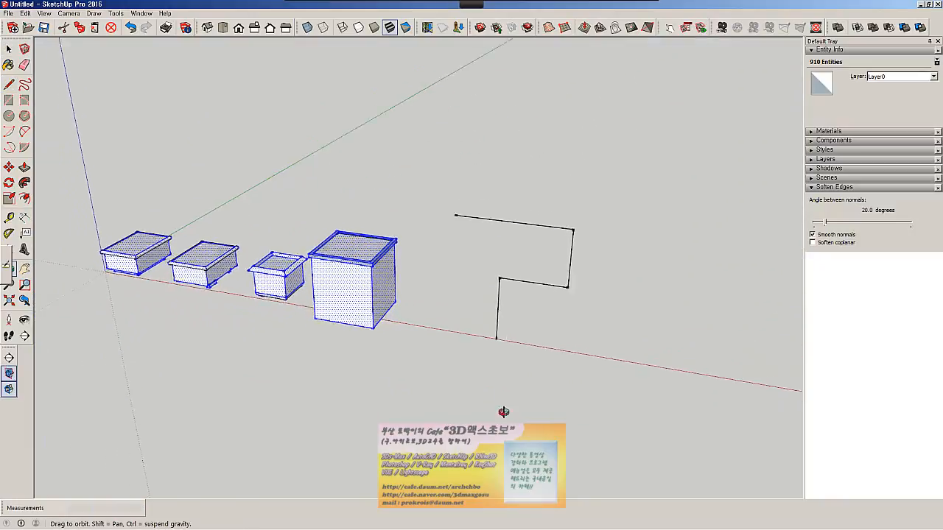
scroll(530, 246, up, 6)
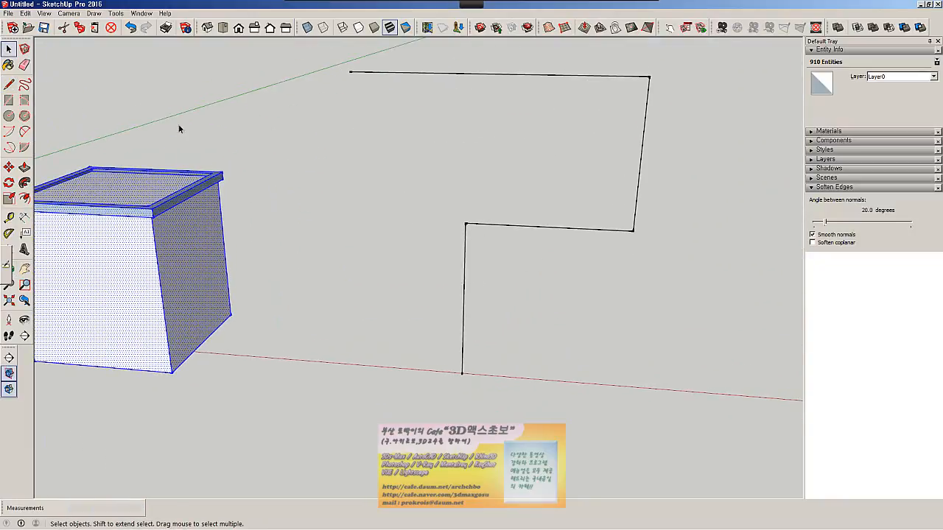
- Round the outline's three corners with tangent arcs of about 2 m radius and delete the leftover sharp corner pieces
click(25, 131)
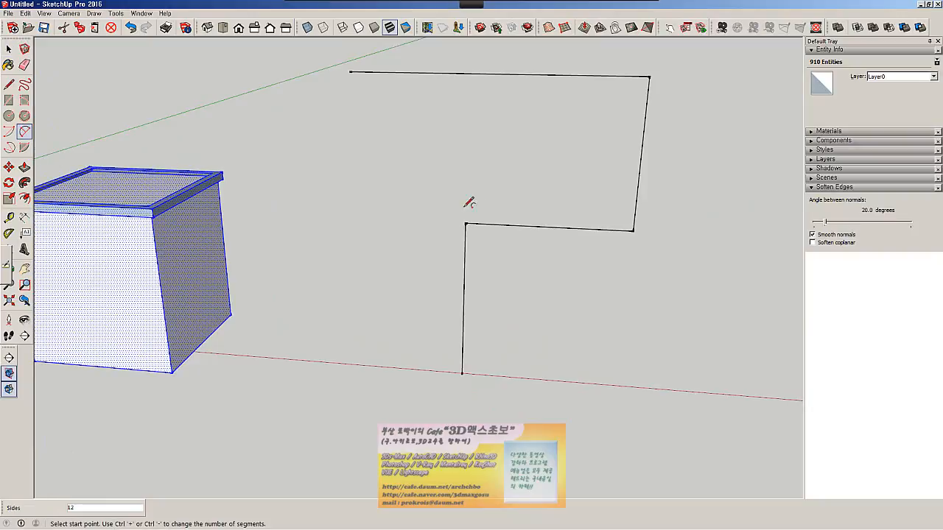
click(465, 254)
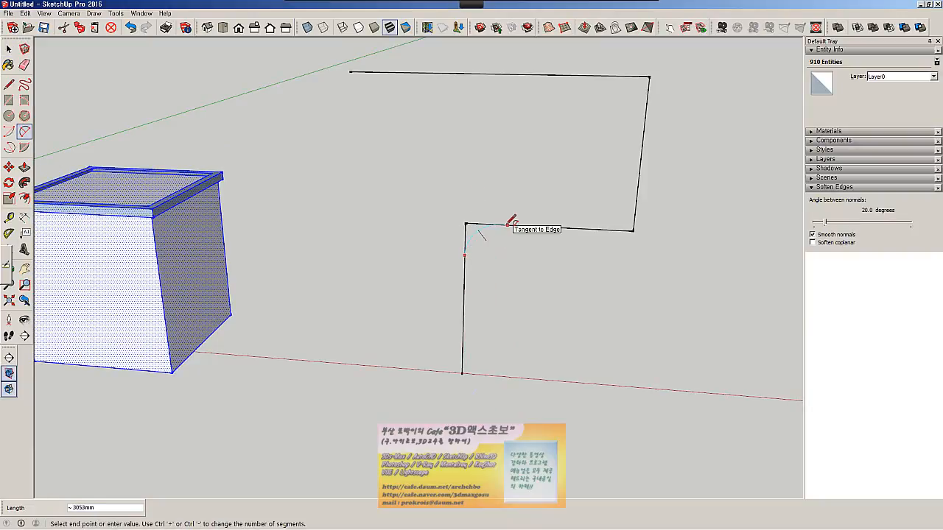
click(493, 224)
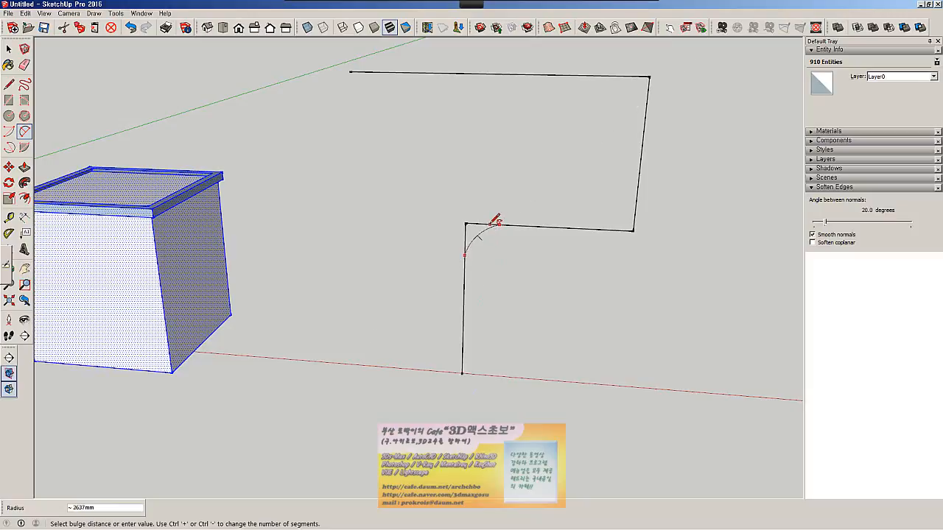
click(495, 222)
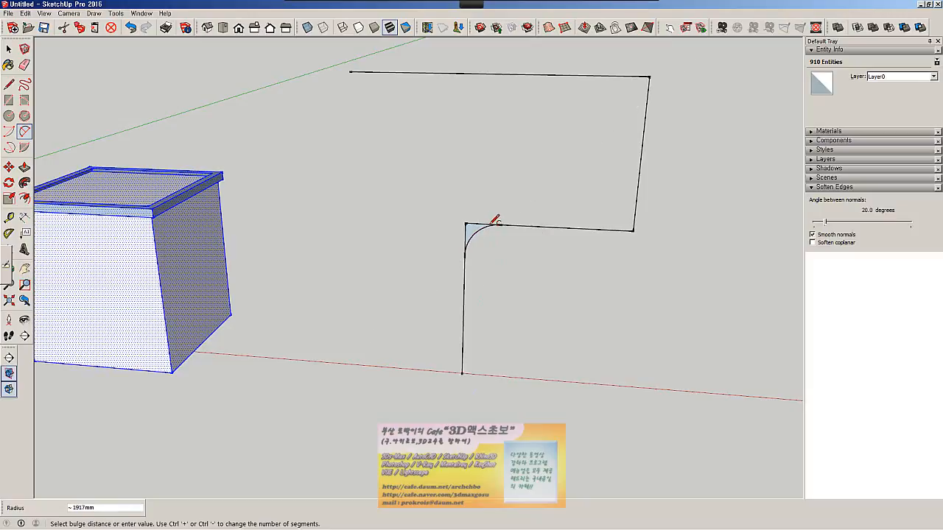
click(596, 229)
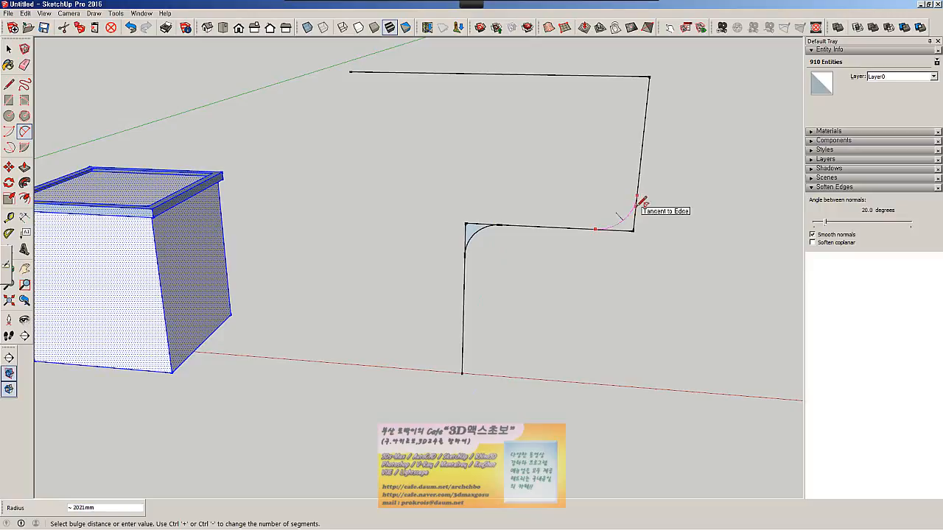
click(637, 199)
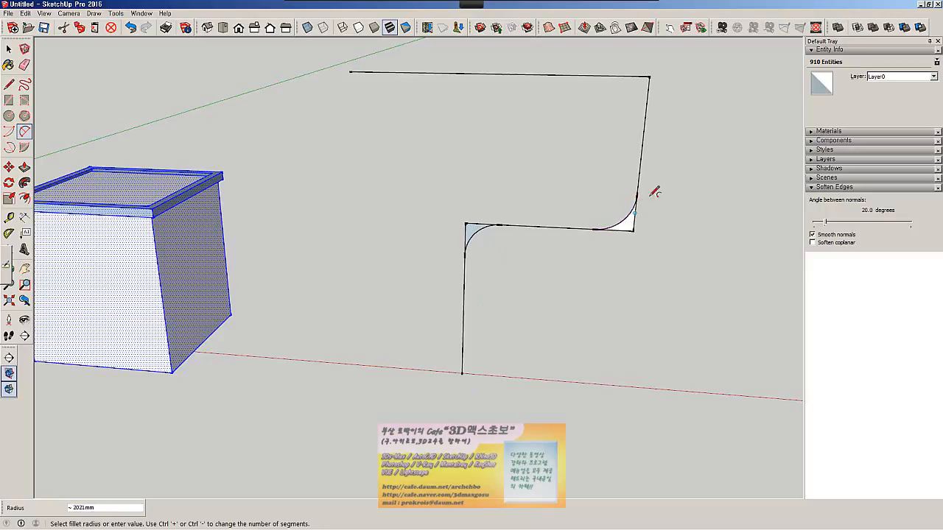
click(645, 109)
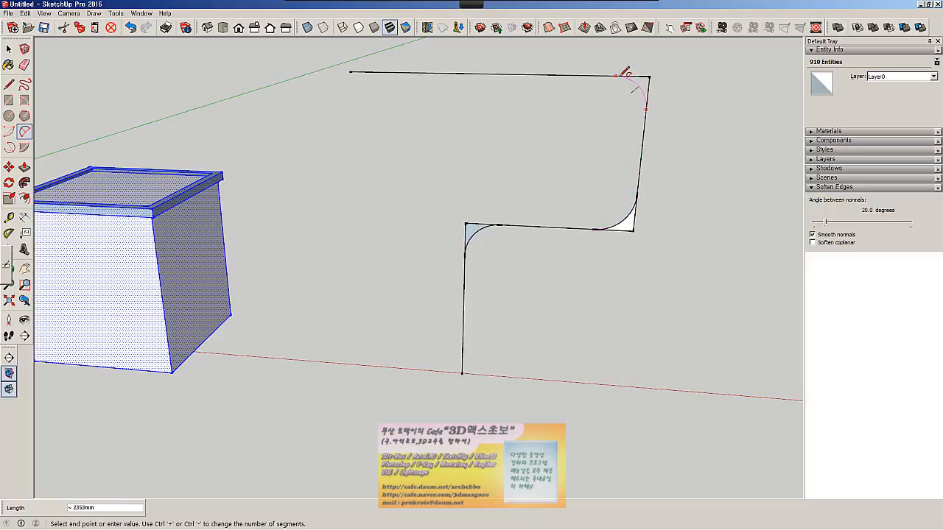
double_click(623, 74)
key(space)
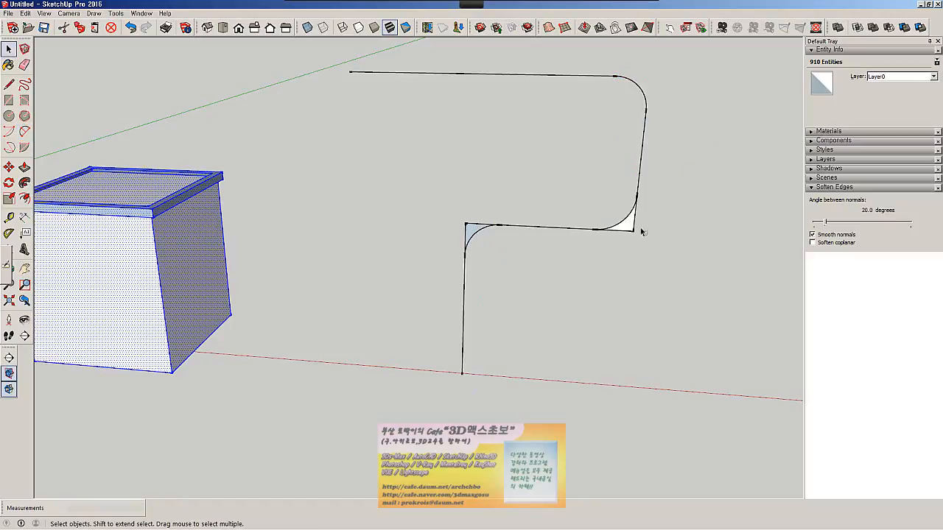
click(629, 233)
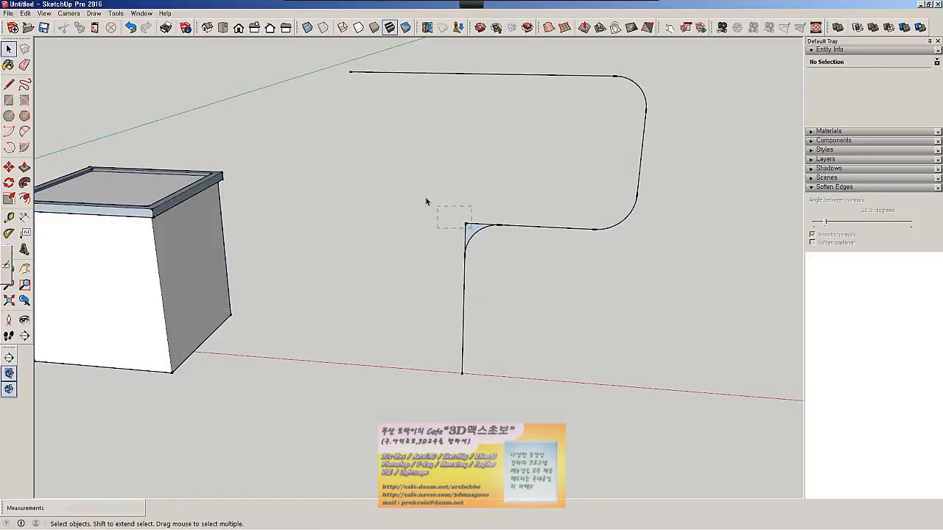
middle_drag(425, 197, 559, 329)
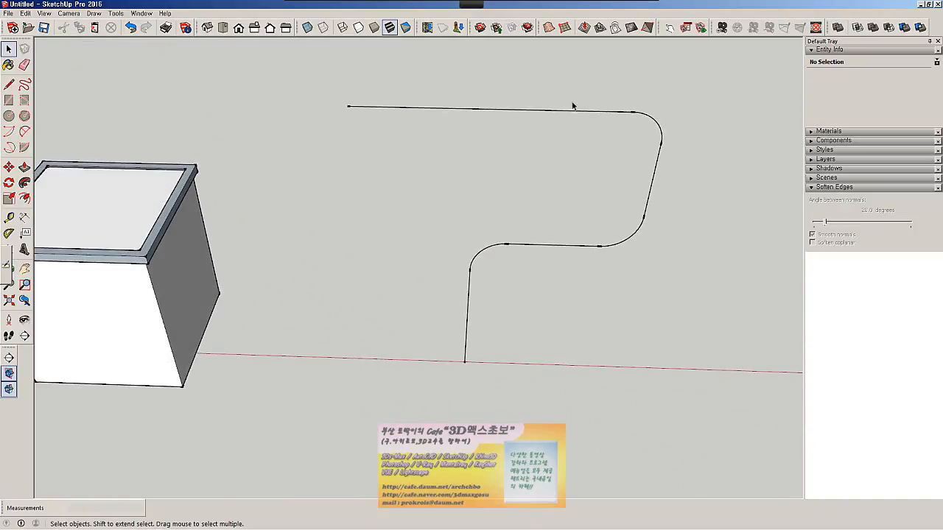
- Draw a horizontal circle of about 811 mm radius centred on the path's lower end at the red axis
click(24, 131)
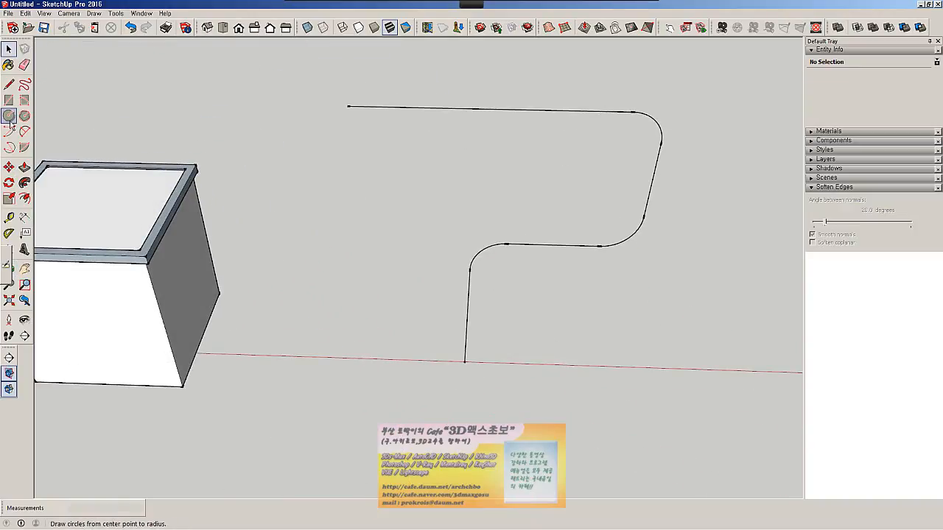
click(9, 115)
click(464, 362)
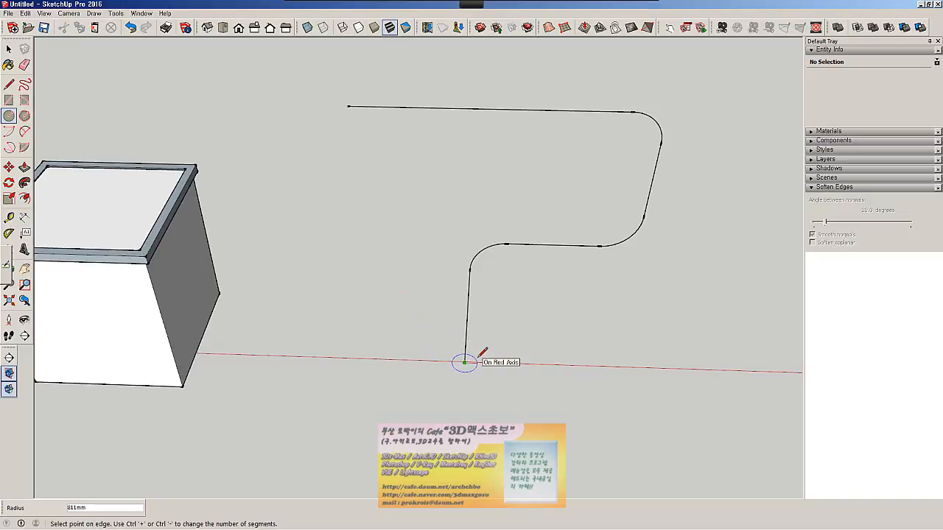
click(479, 352)
key(space)
- Select the whole rounded path and sweep the circle along it with Follow Me to form a bent pipe
middle_drag(557, 360, 637, 296)
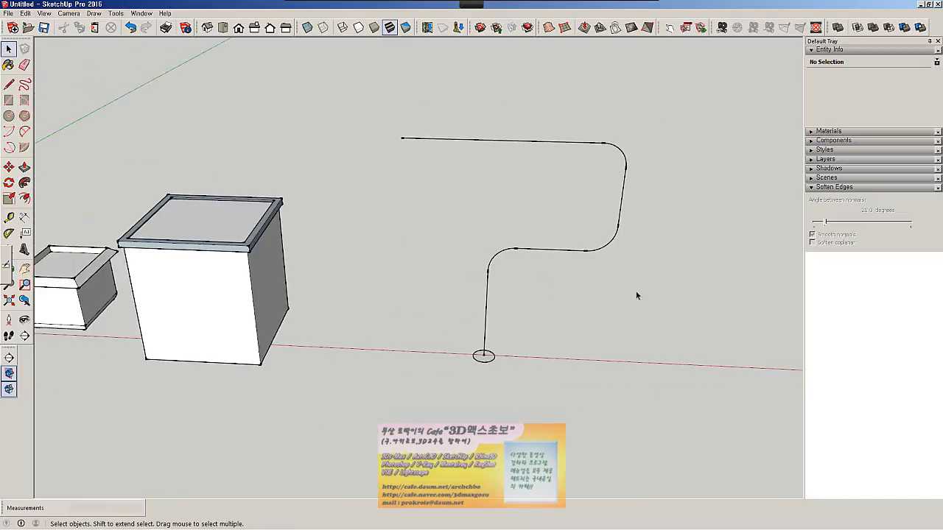
drag(374, 112, 358, 72)
middle_drag(494, 257, 477, 302)
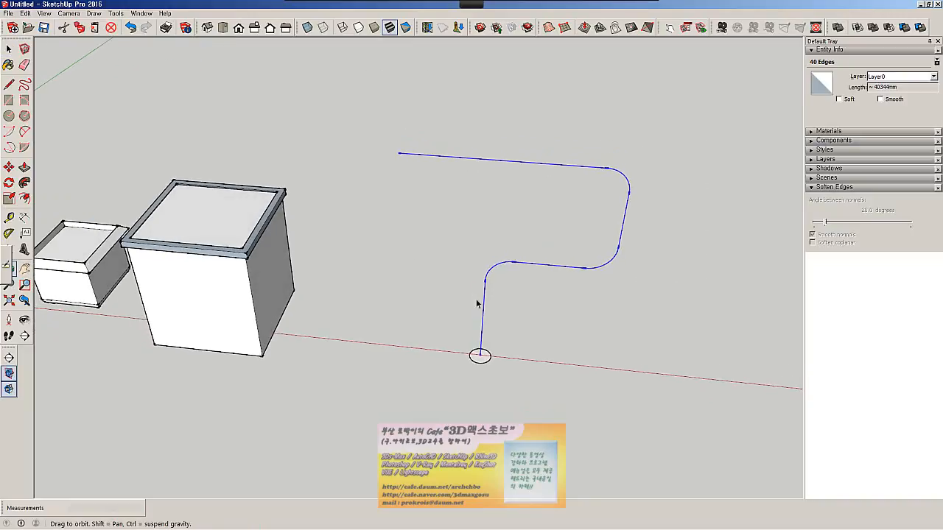
click(24, 182)
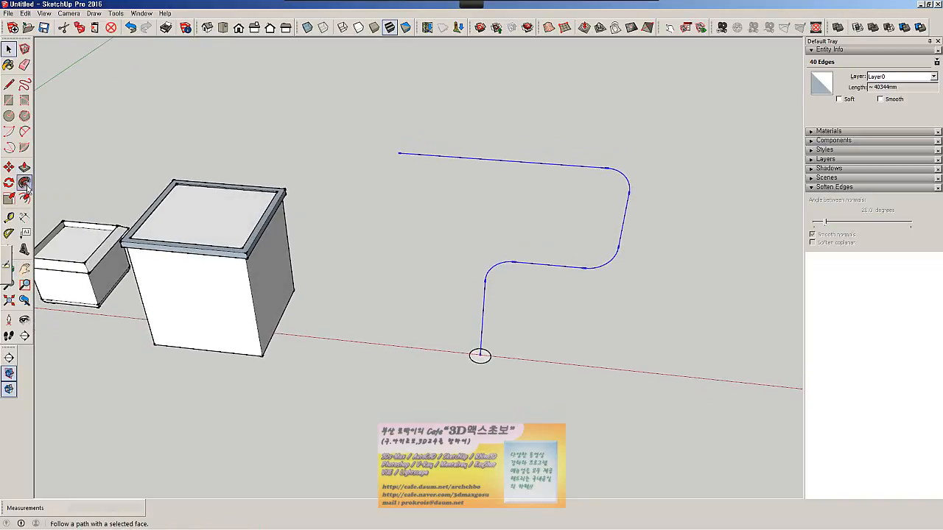
click(479, 357)
middle_drag(413, 379, 487, 282)
key(space)
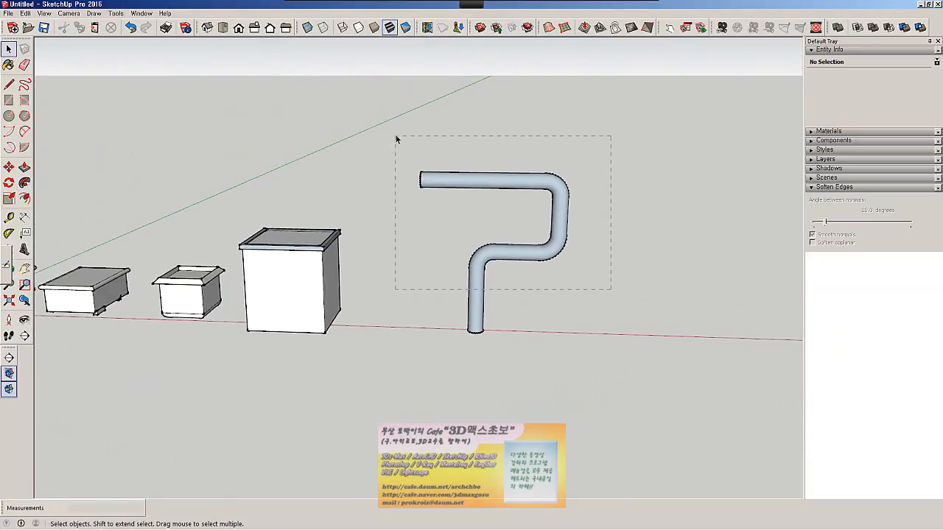
- Select the entire bent pipe and reverse its faces so the front sides point outward
drag(396, 139, 396, 139)
right_click(495, 254)
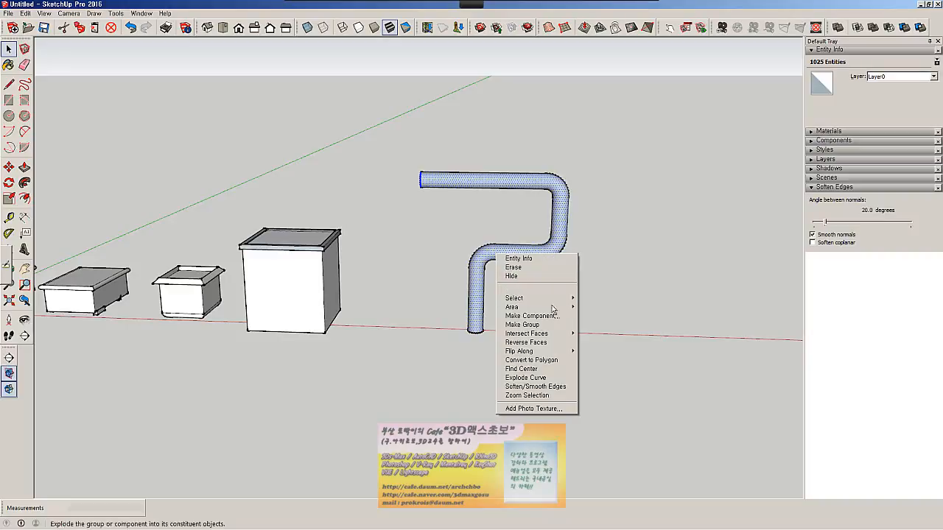
click(556, 345)
- Examine the bent pipe and the row of four moulded boxes from several angles
middle_drag(526, 257, 395, 256)
scroll(394, 254, down, 3)
middle_drag(443, 279, 518, 277)
scroll(514, 278, down, 2)
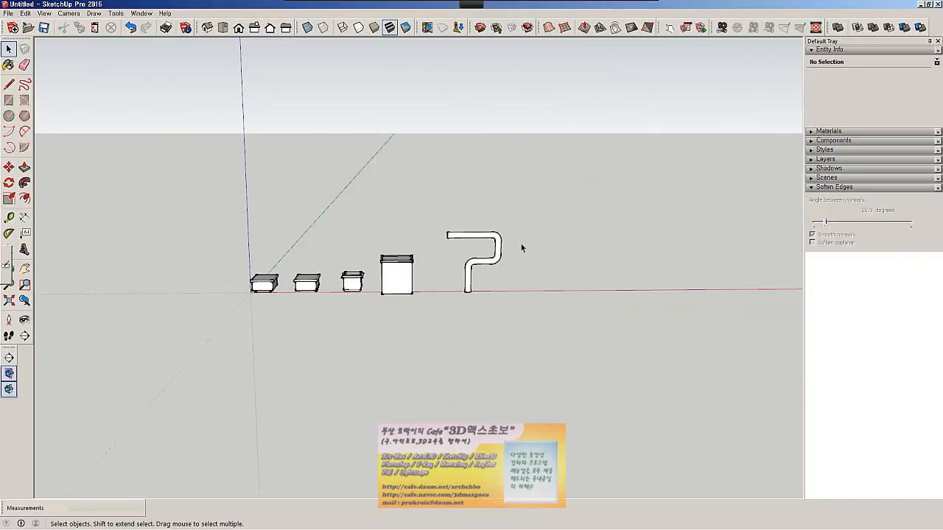
middle_drag(556, 311, 520, 191)
scroll(520, 192, up, 4)
middle_drag(479, 259, 691, 302)
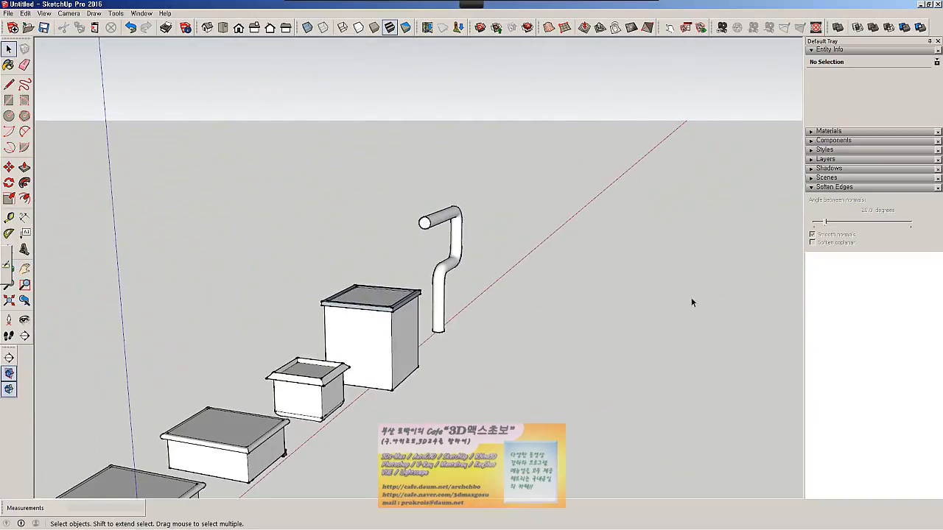
middle_drag(539, 284, 316, 284)
scroll(336, 276, down, 4)
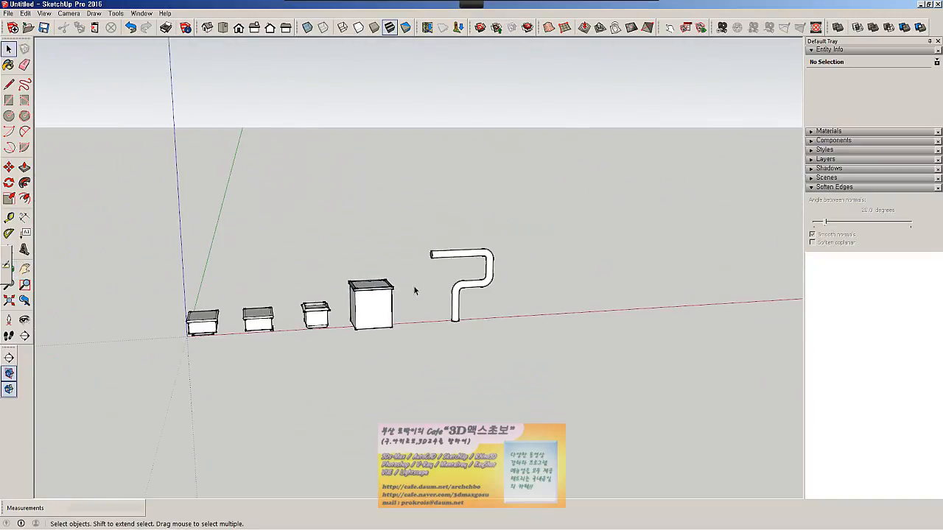
shift+middle_drag(484, 277, 397, 282)
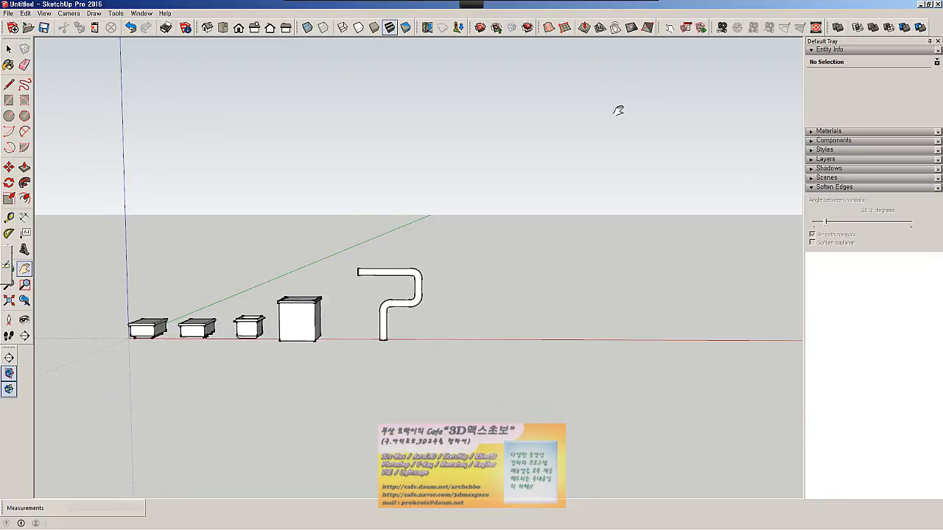
right_click(441, 276)
click(461, 279)
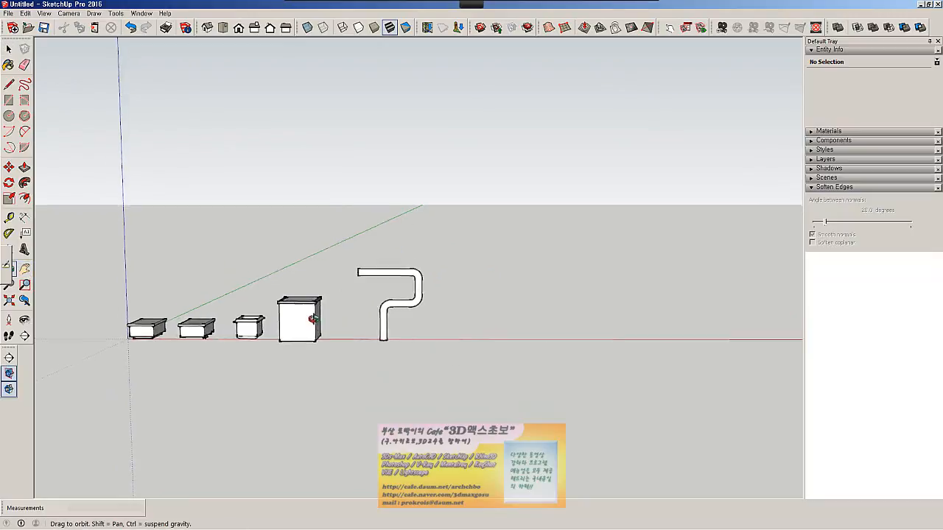